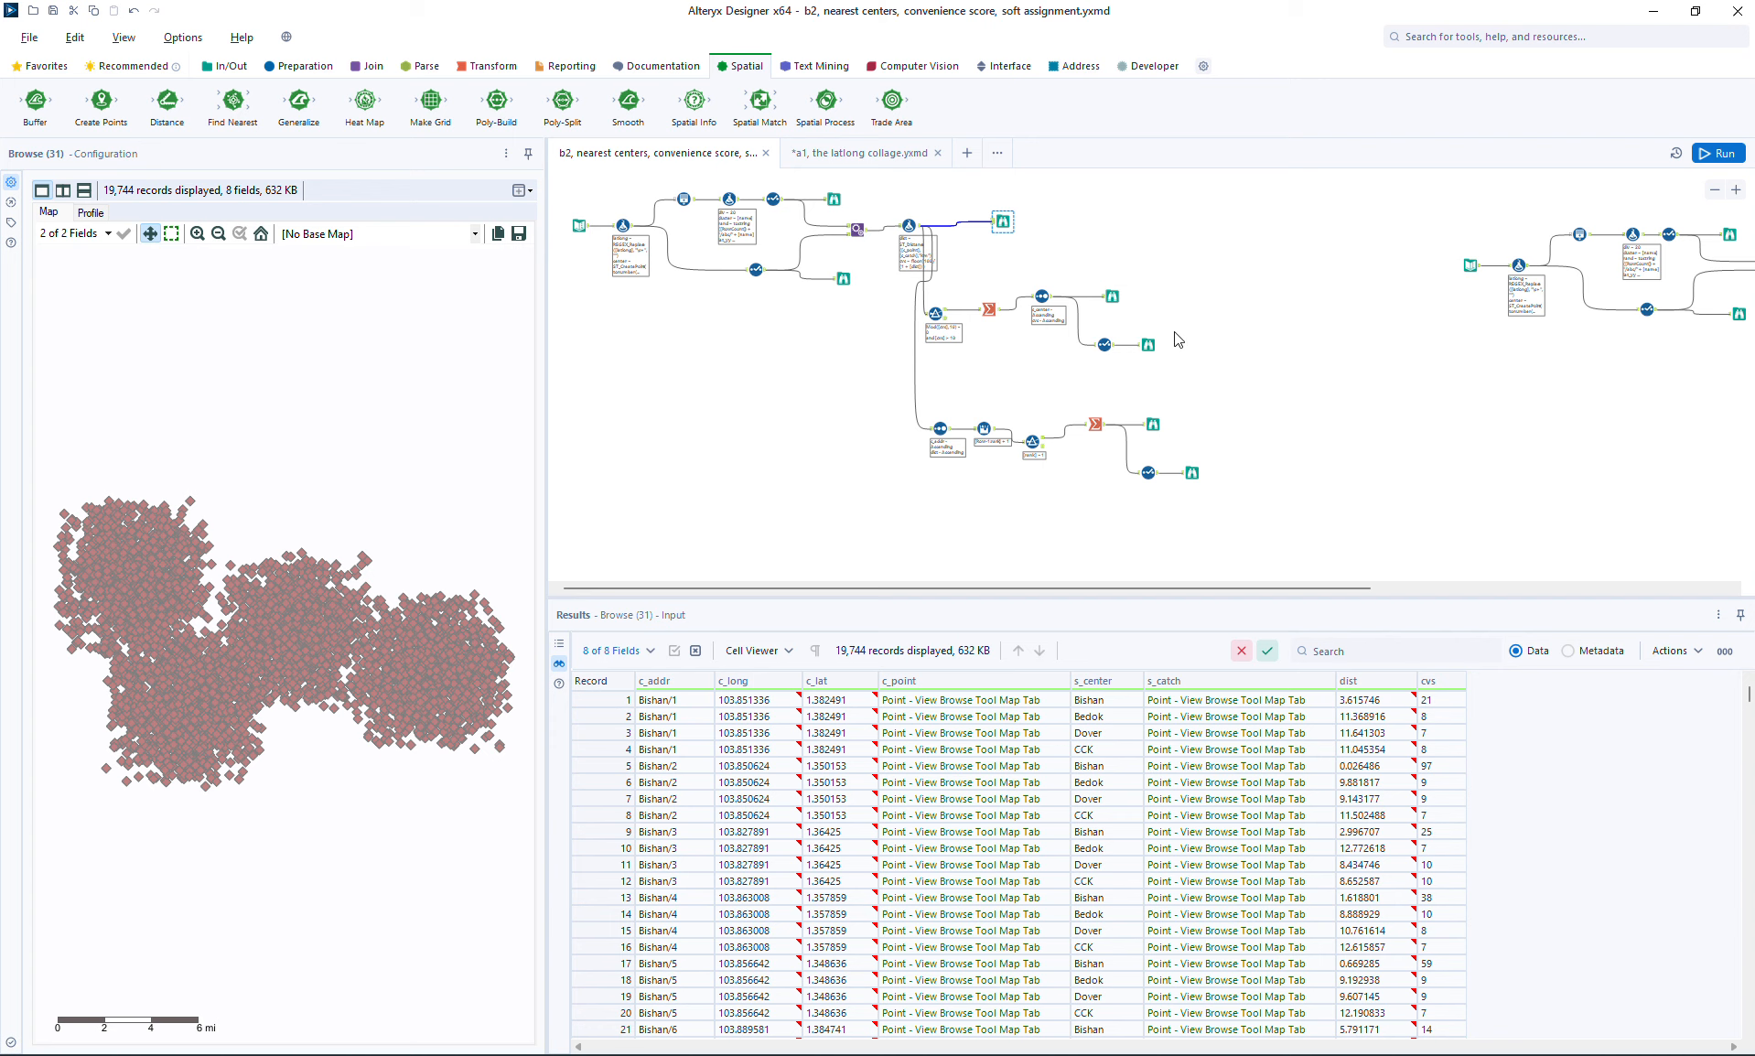
Step: Compare the map outputs of the convenience-score hulls, the customer-to-center distance records and the nearest-center hulls
{"action": "left_click", "coordinate": [1115, 297]}
{"action": "left_click", "coordinate": [1112, 294]}
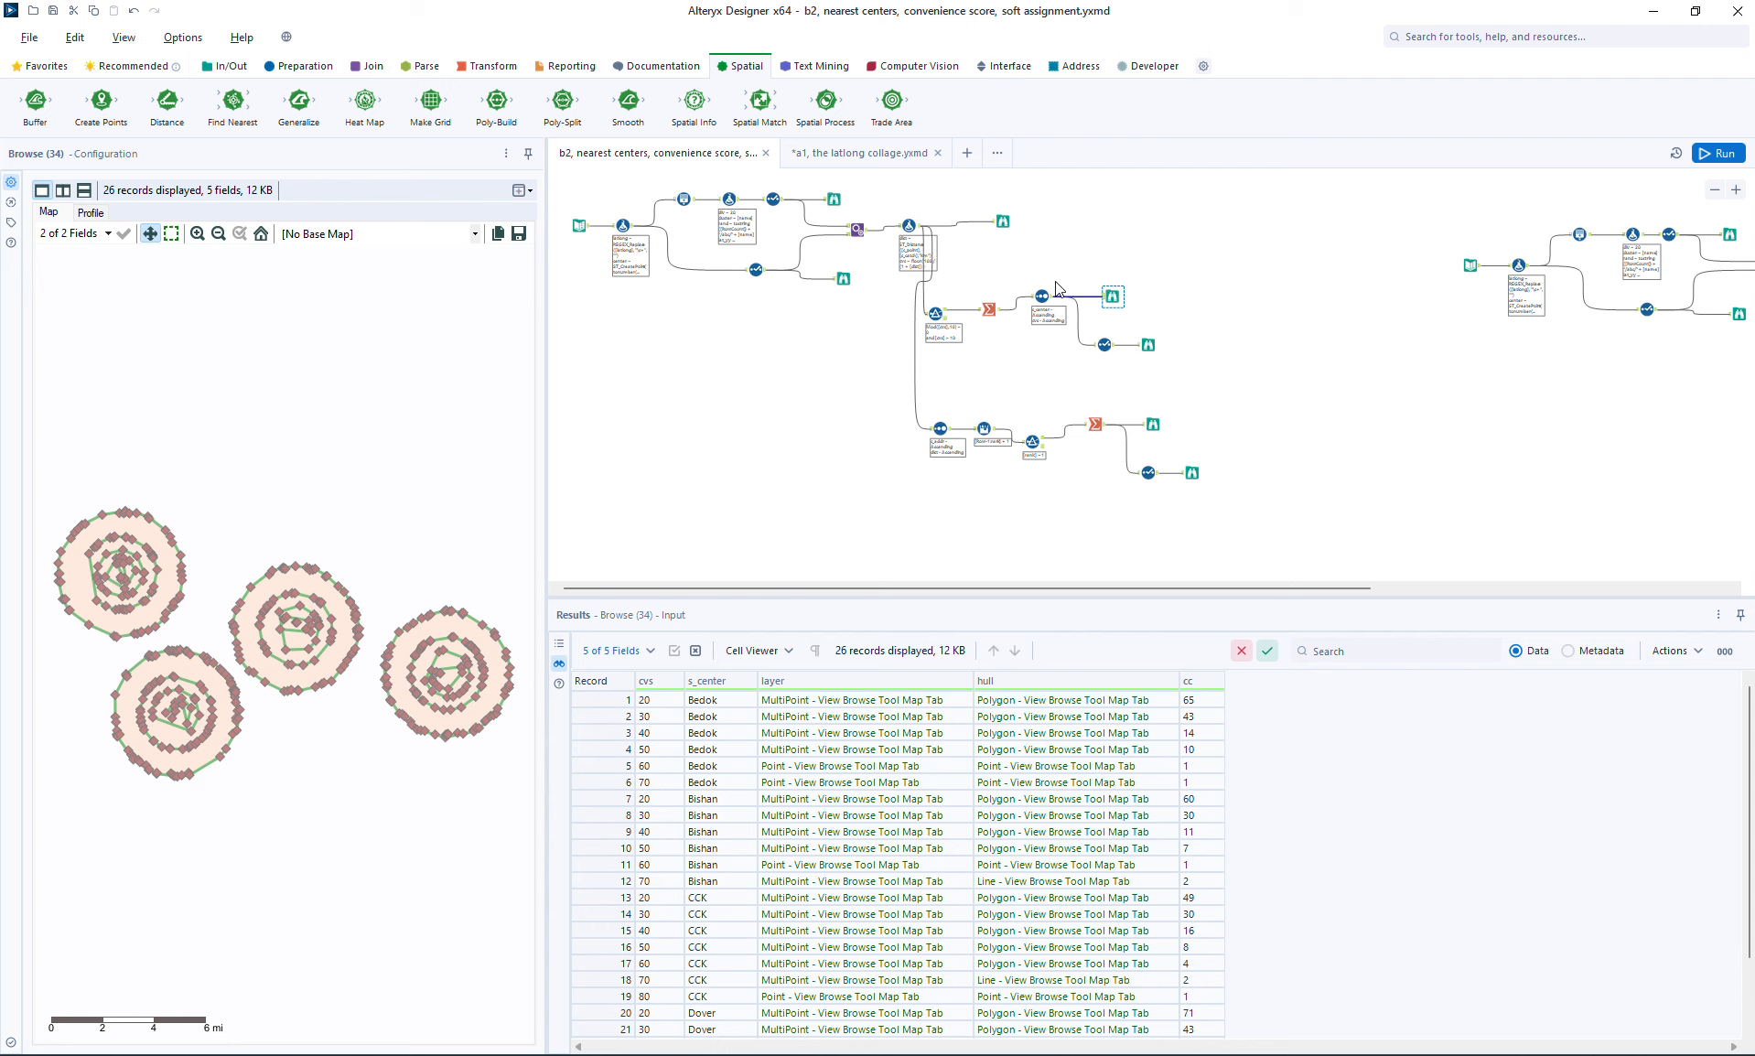
{"action": "left_click", "coordinate": [1004, 221]}
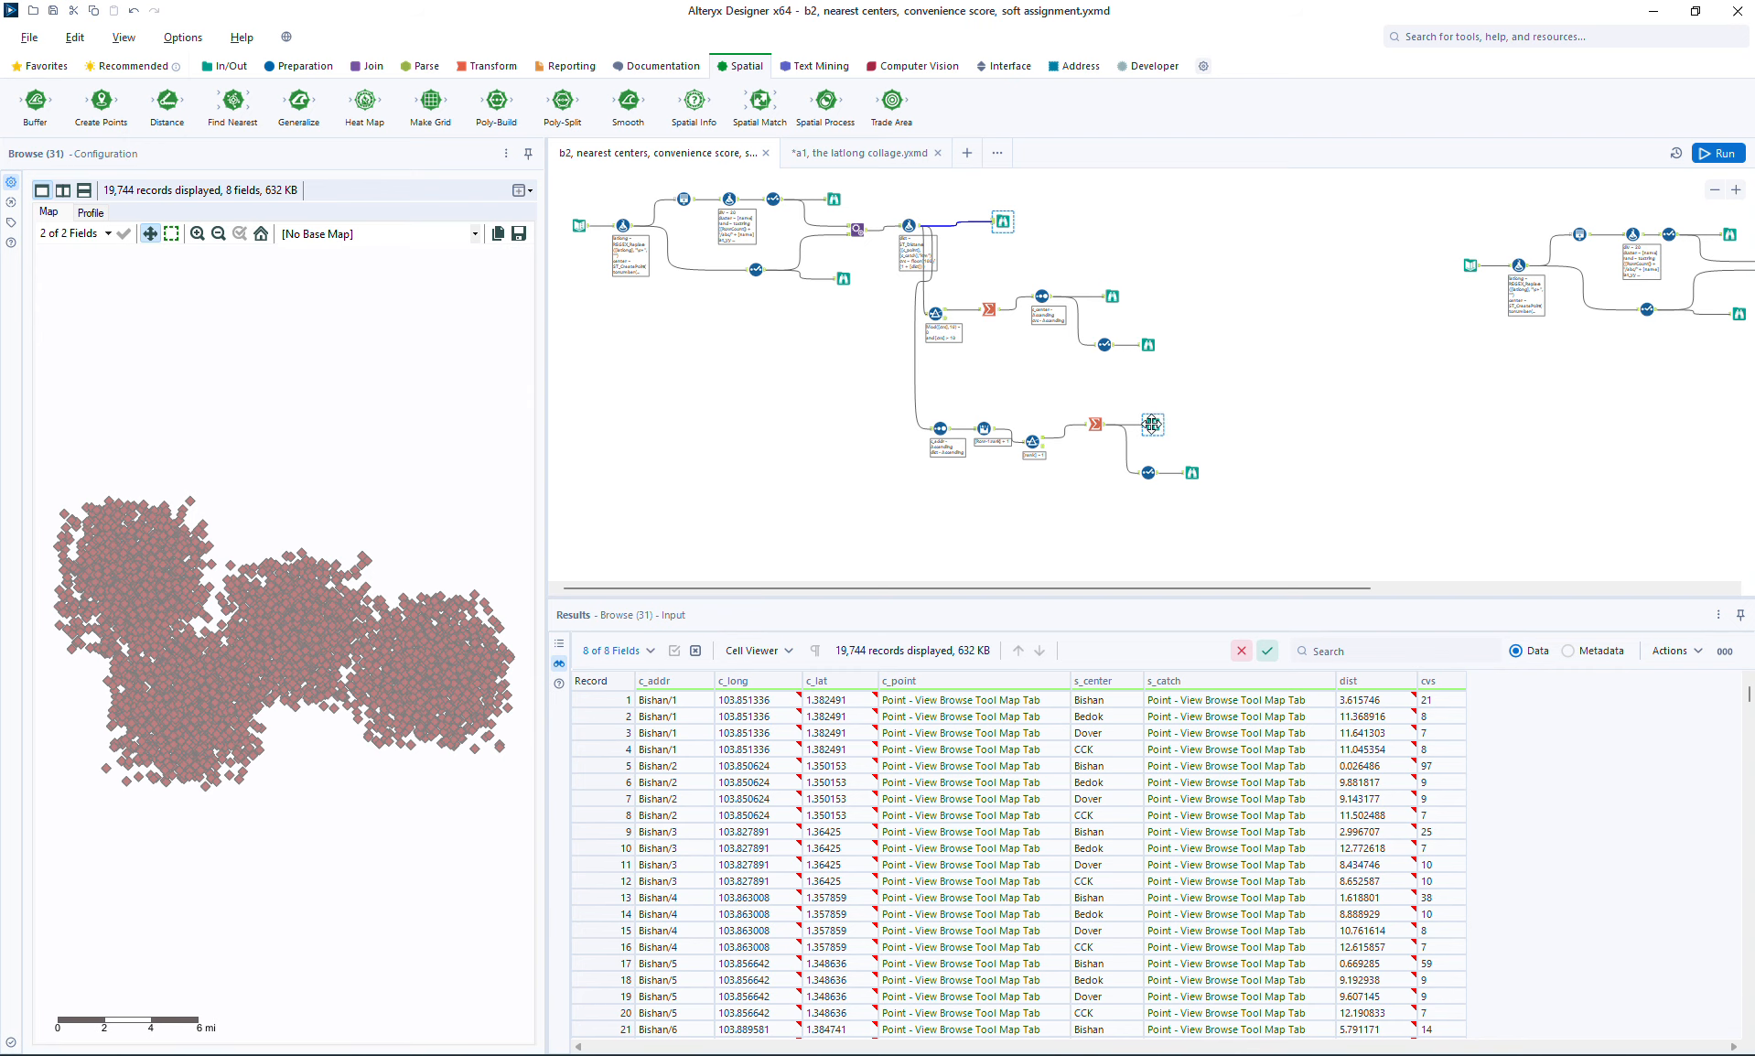
{"action": "left_click", "coordinate": [1149, 422]}
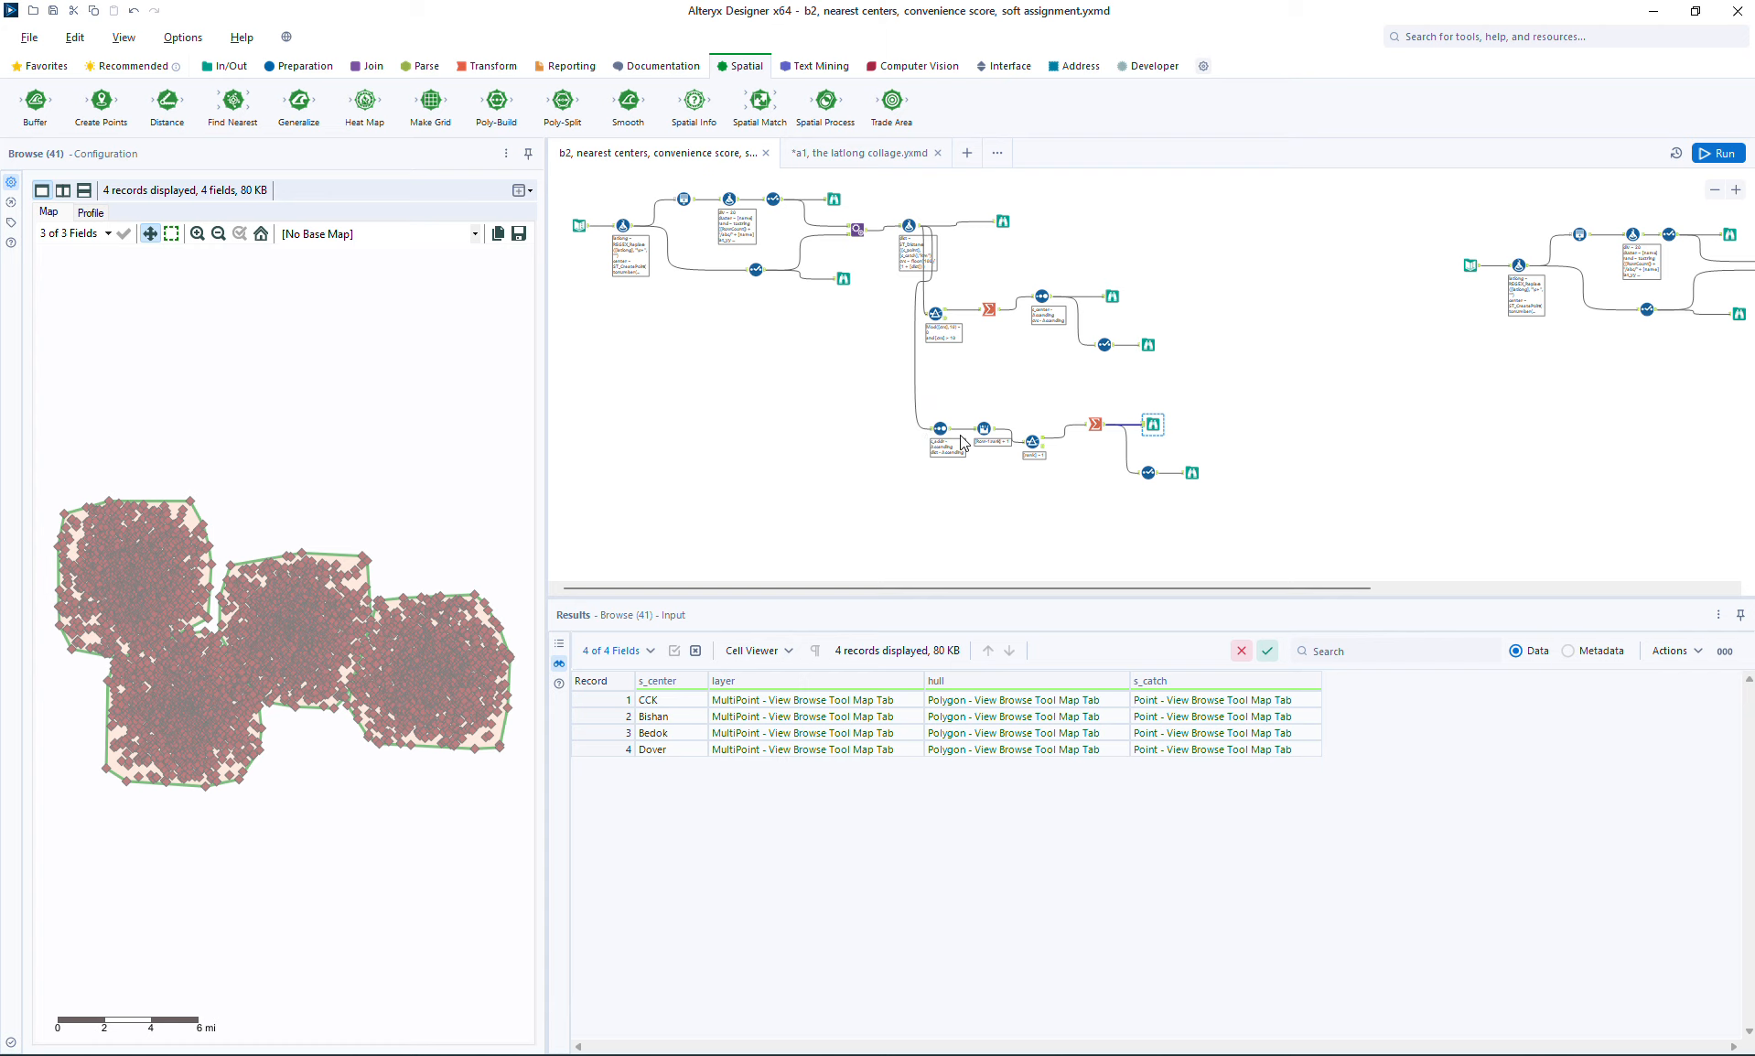
Step: Move the nearest-center branch slightly lower on the canvas and add a Summarize tool fed by the distance and convenience-score Formula
{"action": "left_click_drag", "start_coordinate": [895, 386], "coordinate": [1197, 505]}
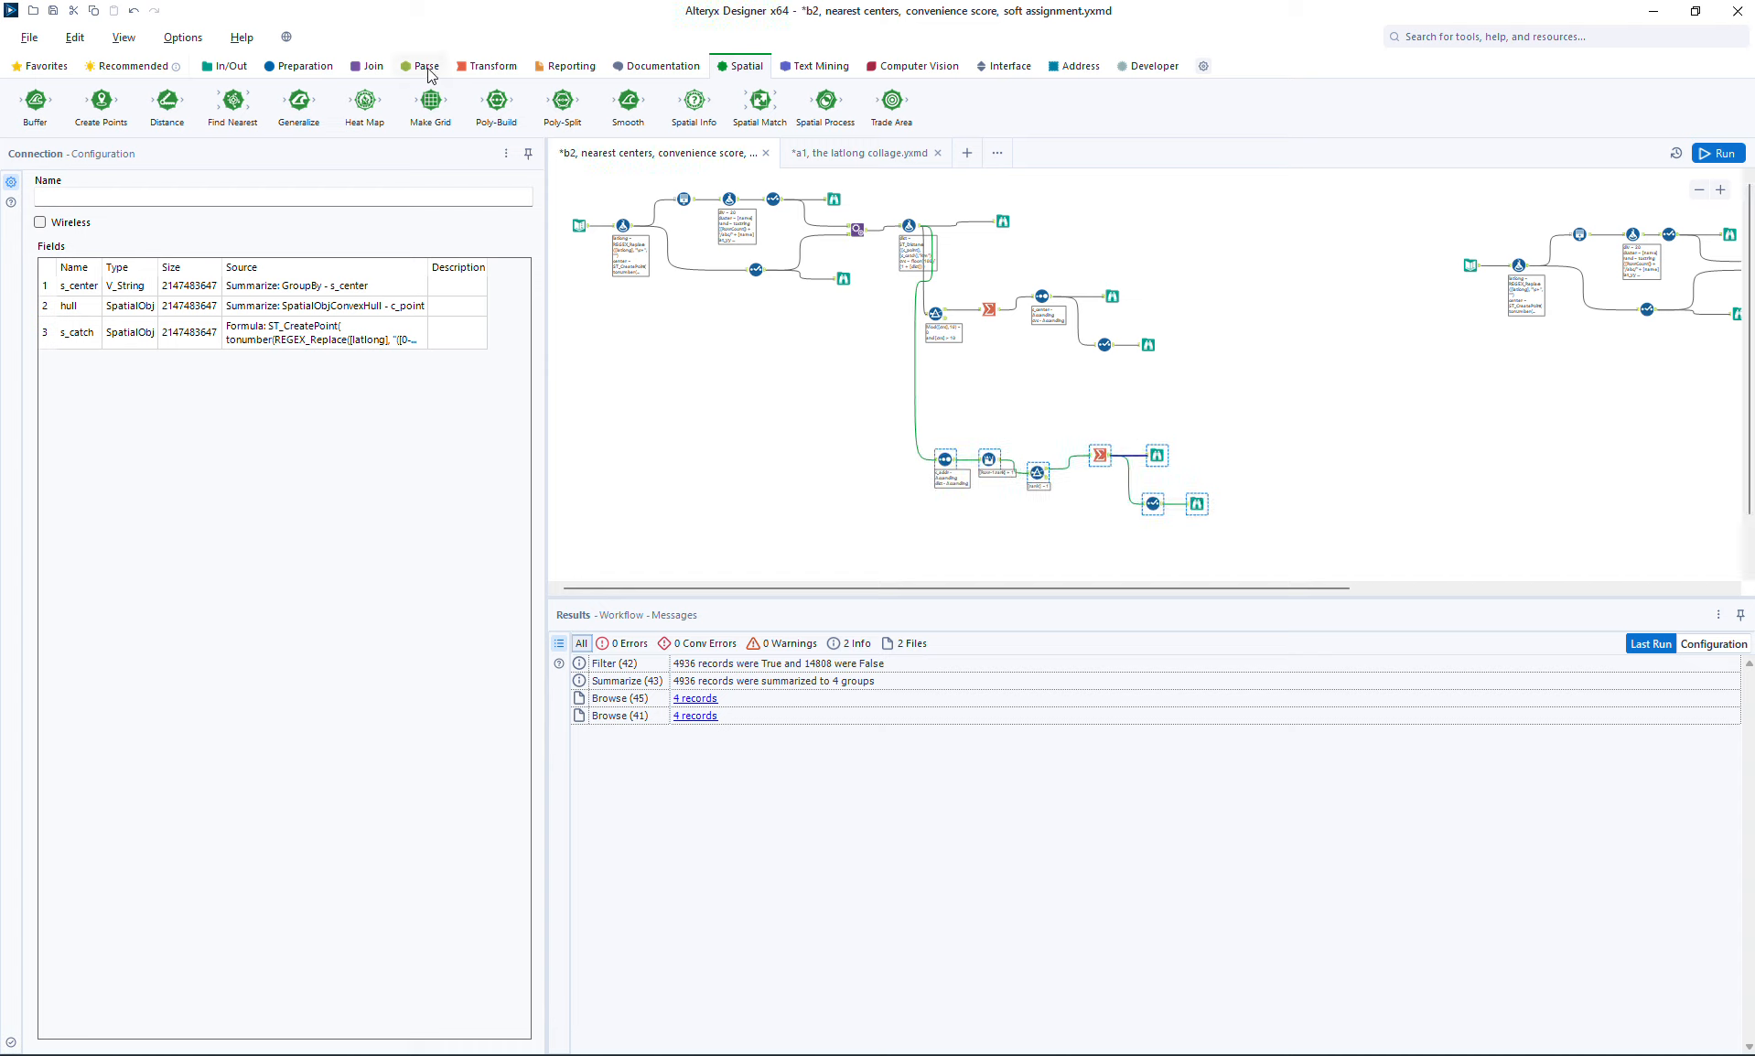
{"action": "left_click", "coordinate": [485, 66]}
{"action": "left_click_drag", "start_coordinate": [309, 99], "coordinate": [791, 476]}
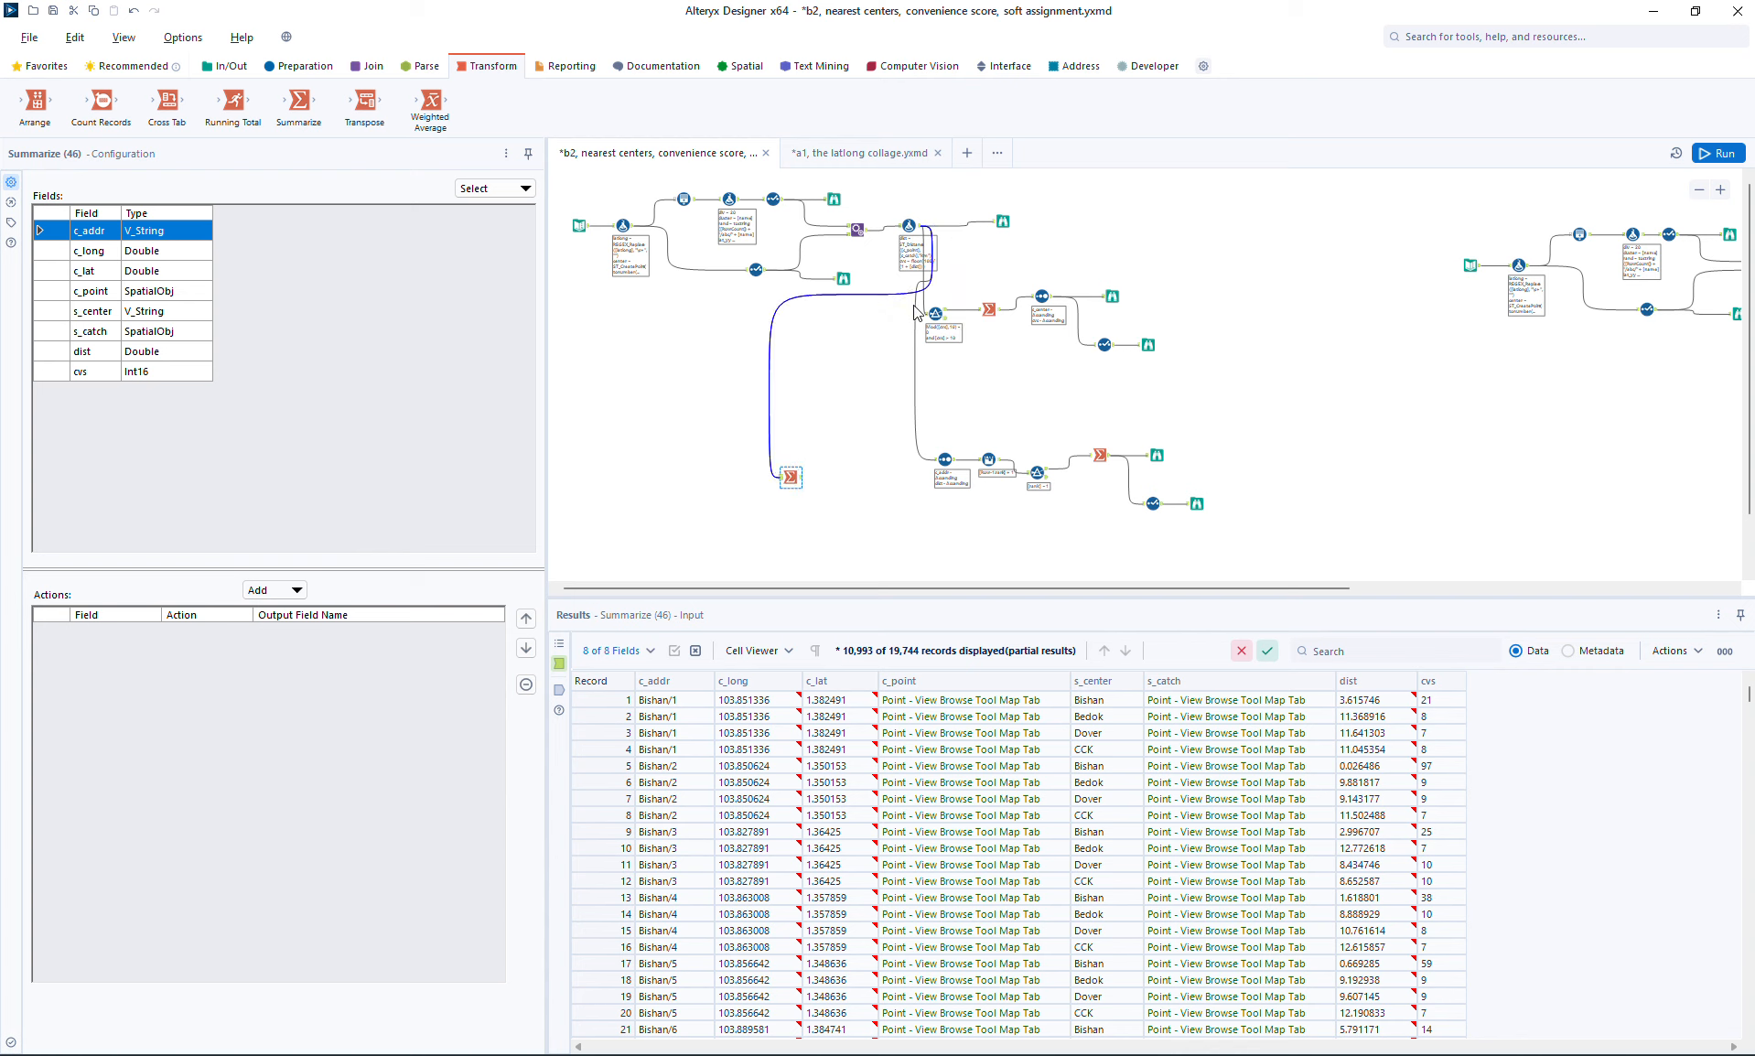
Step: Group the convenience-score hull branch in a new container, move the container clear of the other connections and disable it
{"action": "mouse_move", "coordinate": [910, 298]}
{"action": "left_mouse_down"}
{"action": "mouse_move", "coordinate": [1195, 362]}
{"action": "mouse_move", "coordinate": [998, 354]}
{"action": "mouse_move", "coordinate": [918, 277]}
{"action": "left_mouse_up"}
{"action": "right_click", "coordinate": [932, 314]}
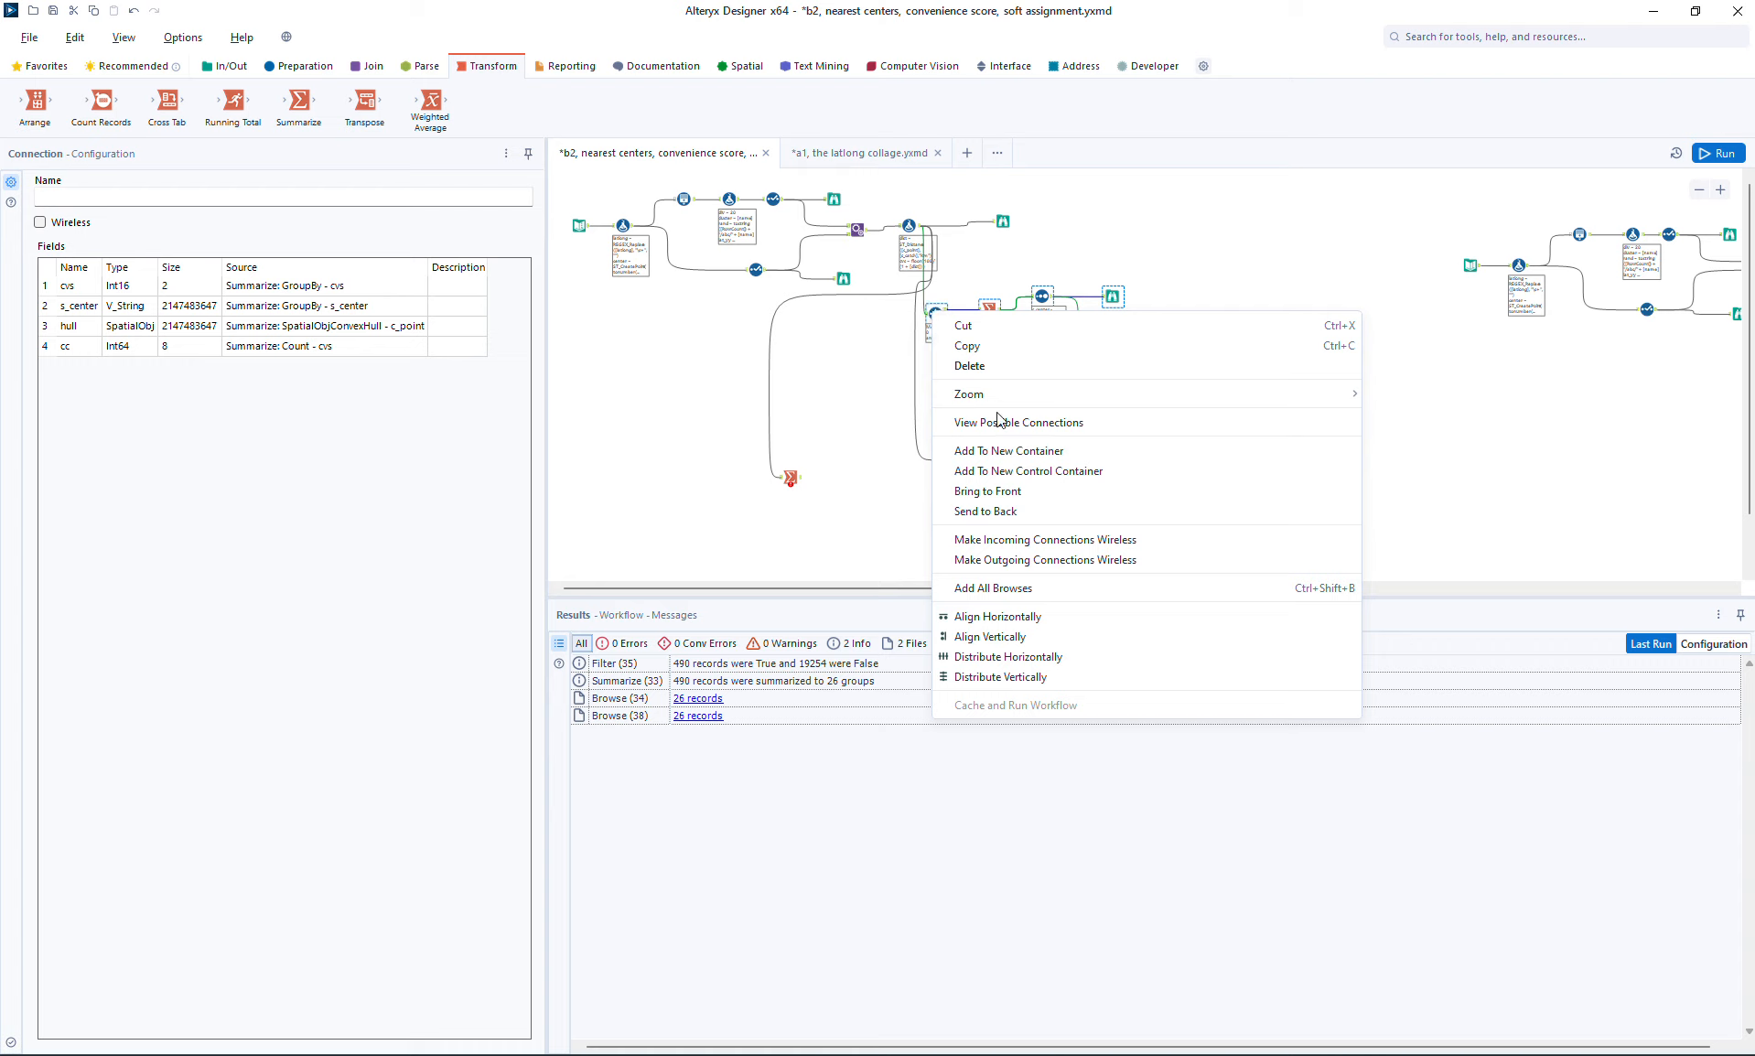
{"action": "left_click", "coordinate": [1007, 450]}
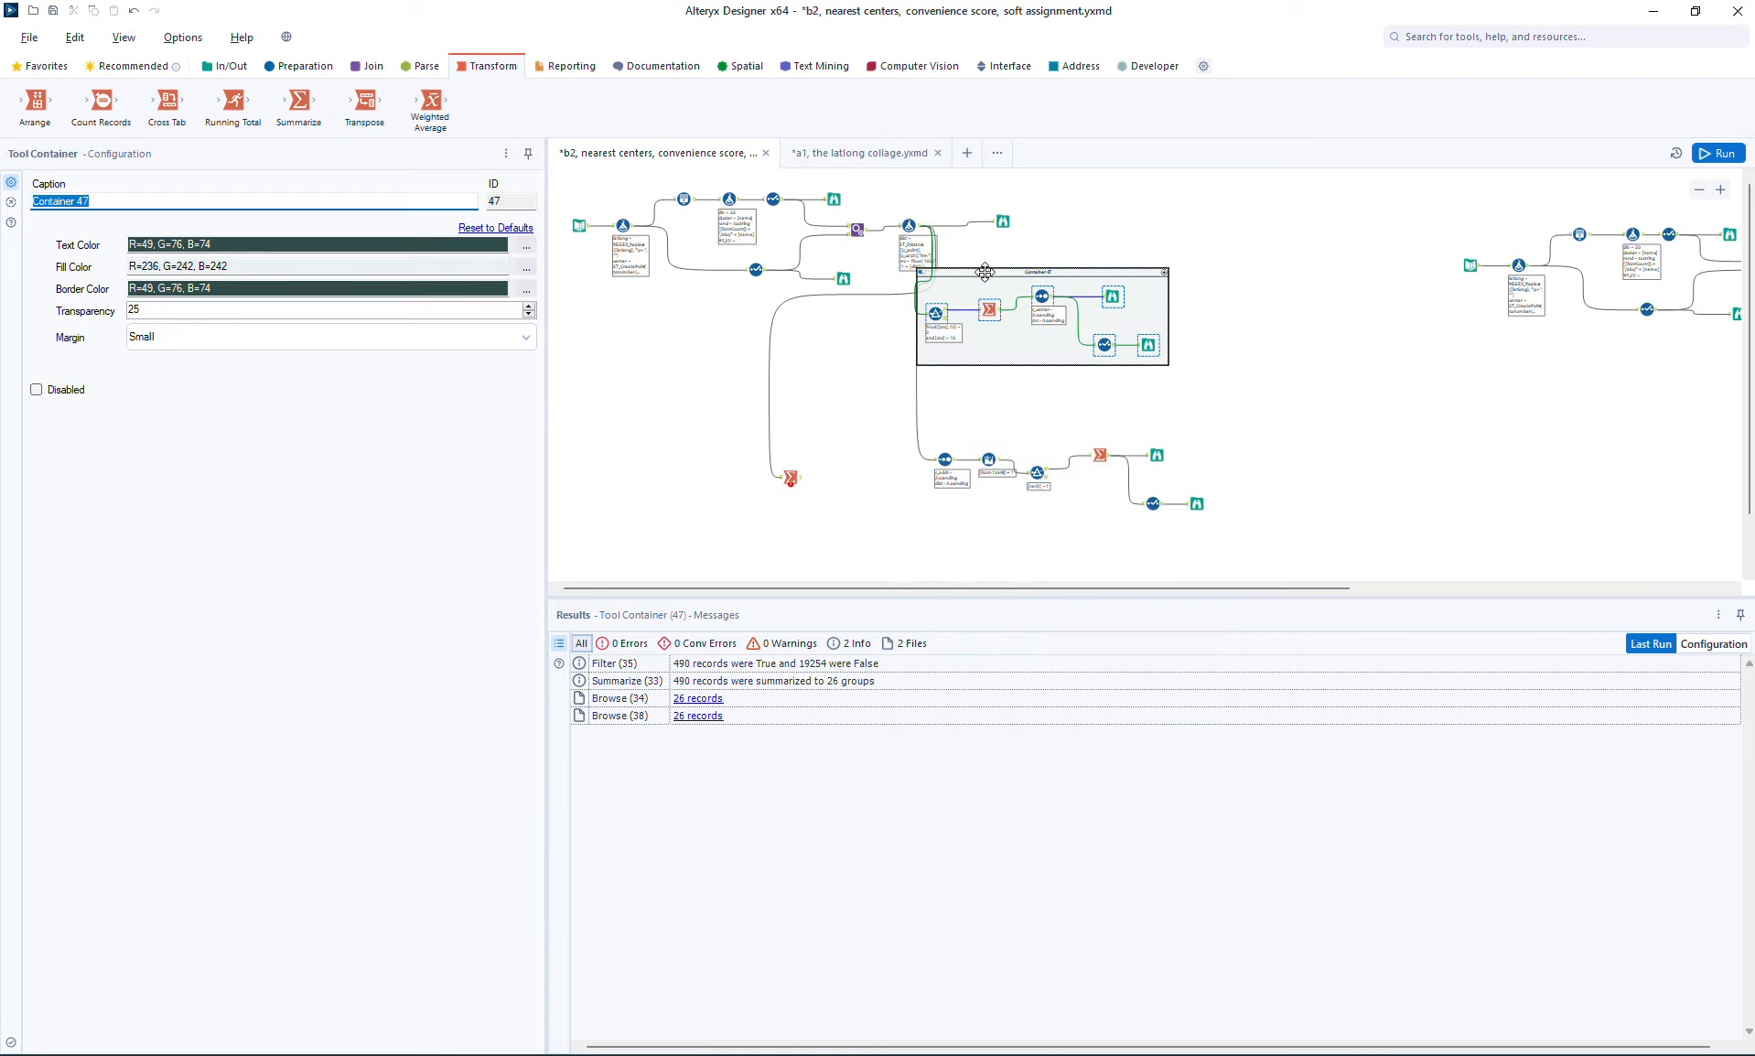
{"action": "left_click_drag", "start_coordinate": [985, 271], "coordinate": [1121, 254]}
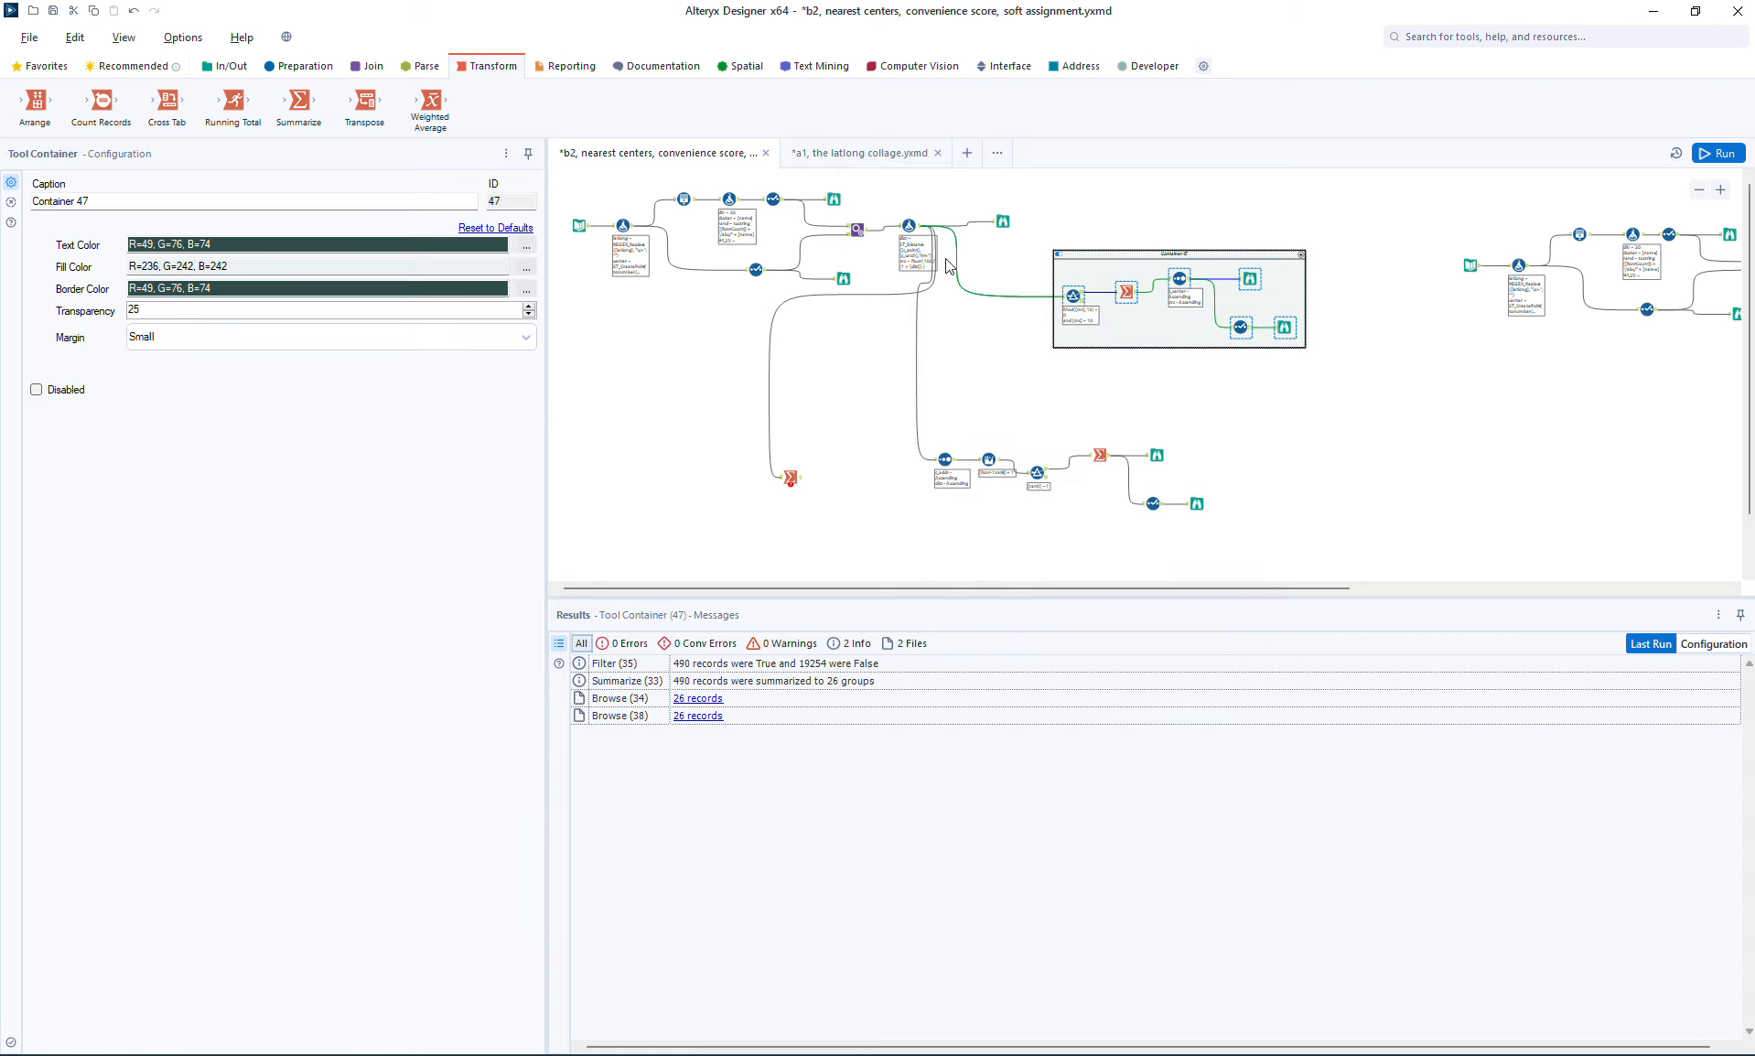
{"action": "left_click", "coordinate": [55, 393]}
Step: Group the nearest-center branch in its own container, place it beneath the disabled convenience-score container and disable it too
{"action": "left_click_drag", "start_coordinate": [904, 411], "coordinate": [1252, 549]}
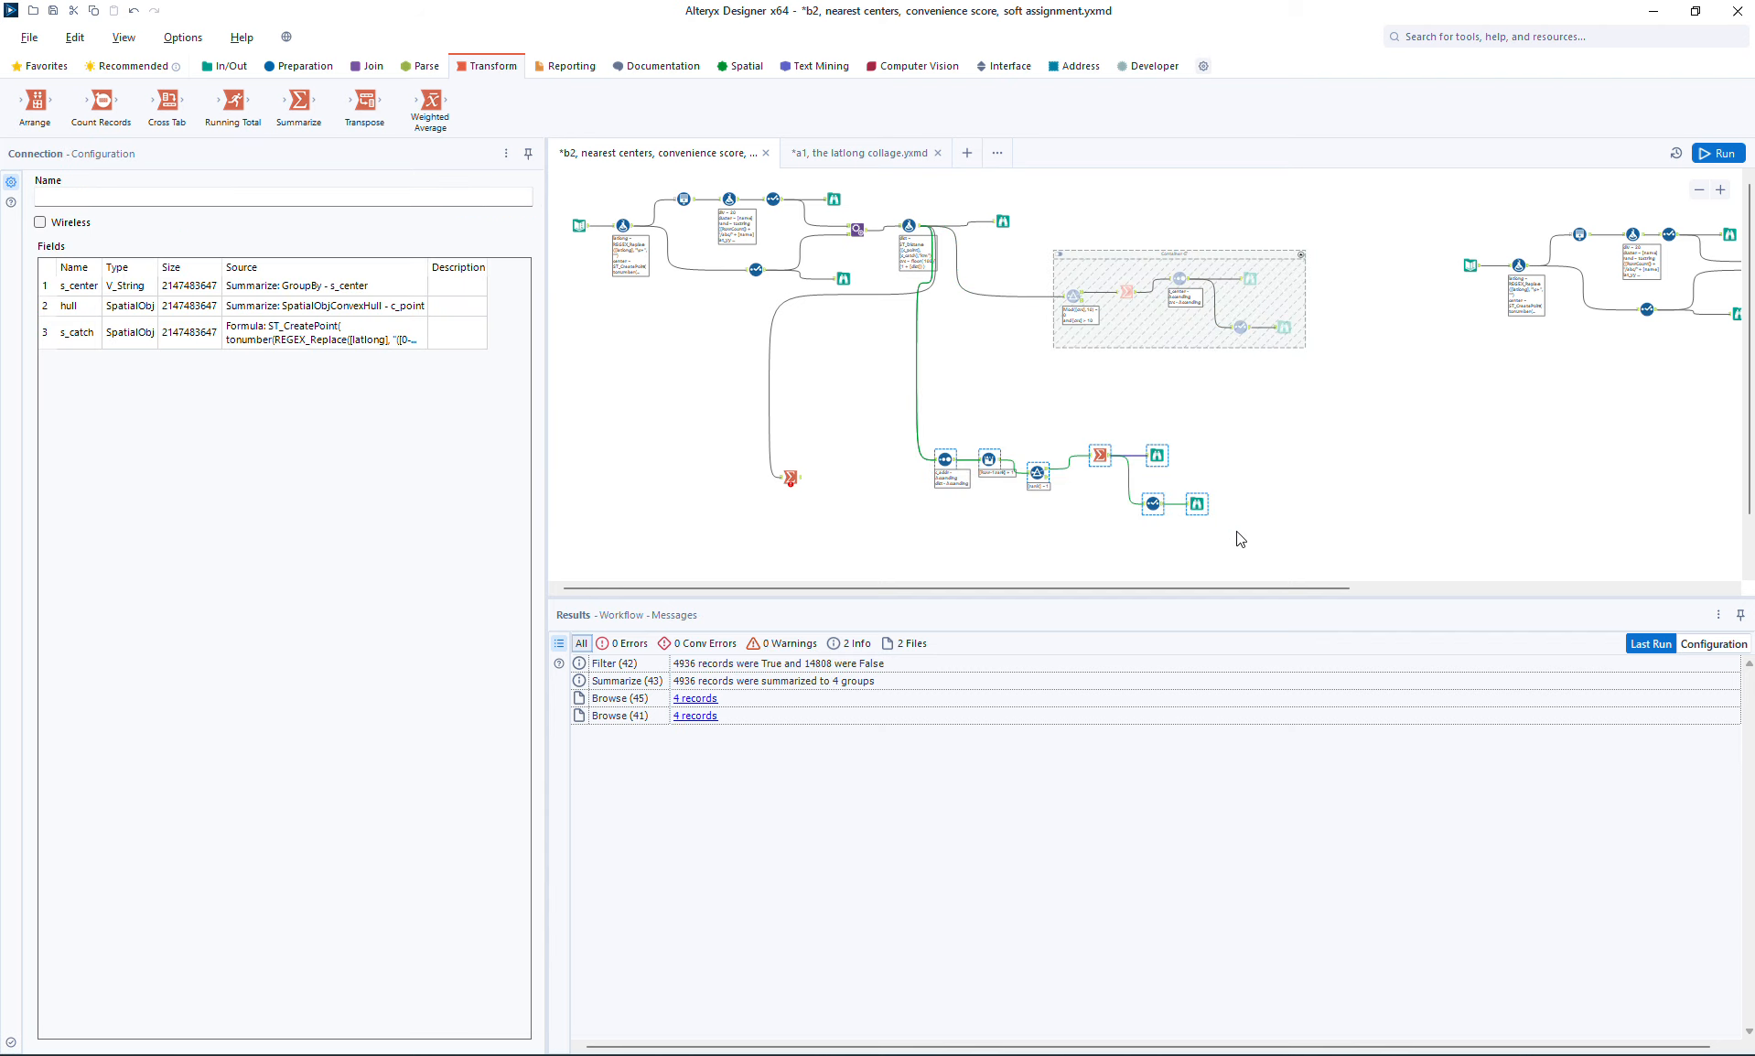
{"action": "right_click", "coordinate": [1198, 504]}
{"action": "left_click", "coordinate": [1282, 643]}
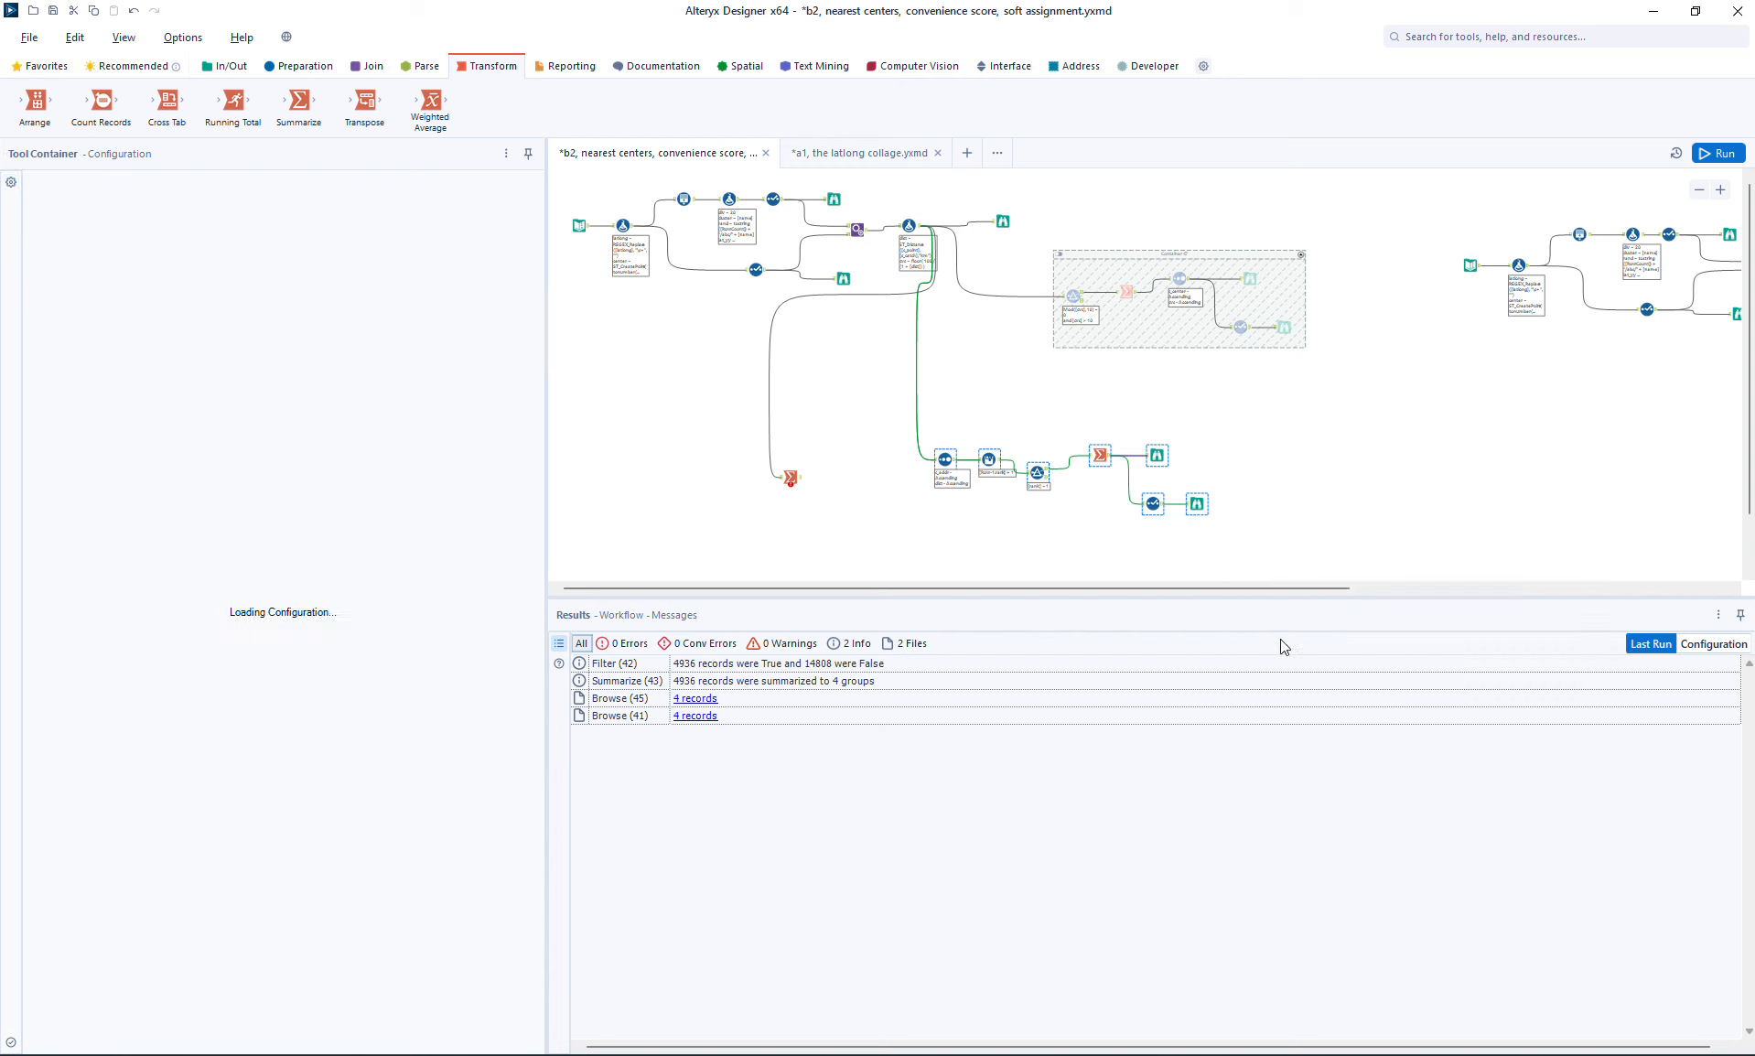
{"action": "left_click_drag", "start_coordinate": [1147, 430], "coordinate": [1270, 377]}
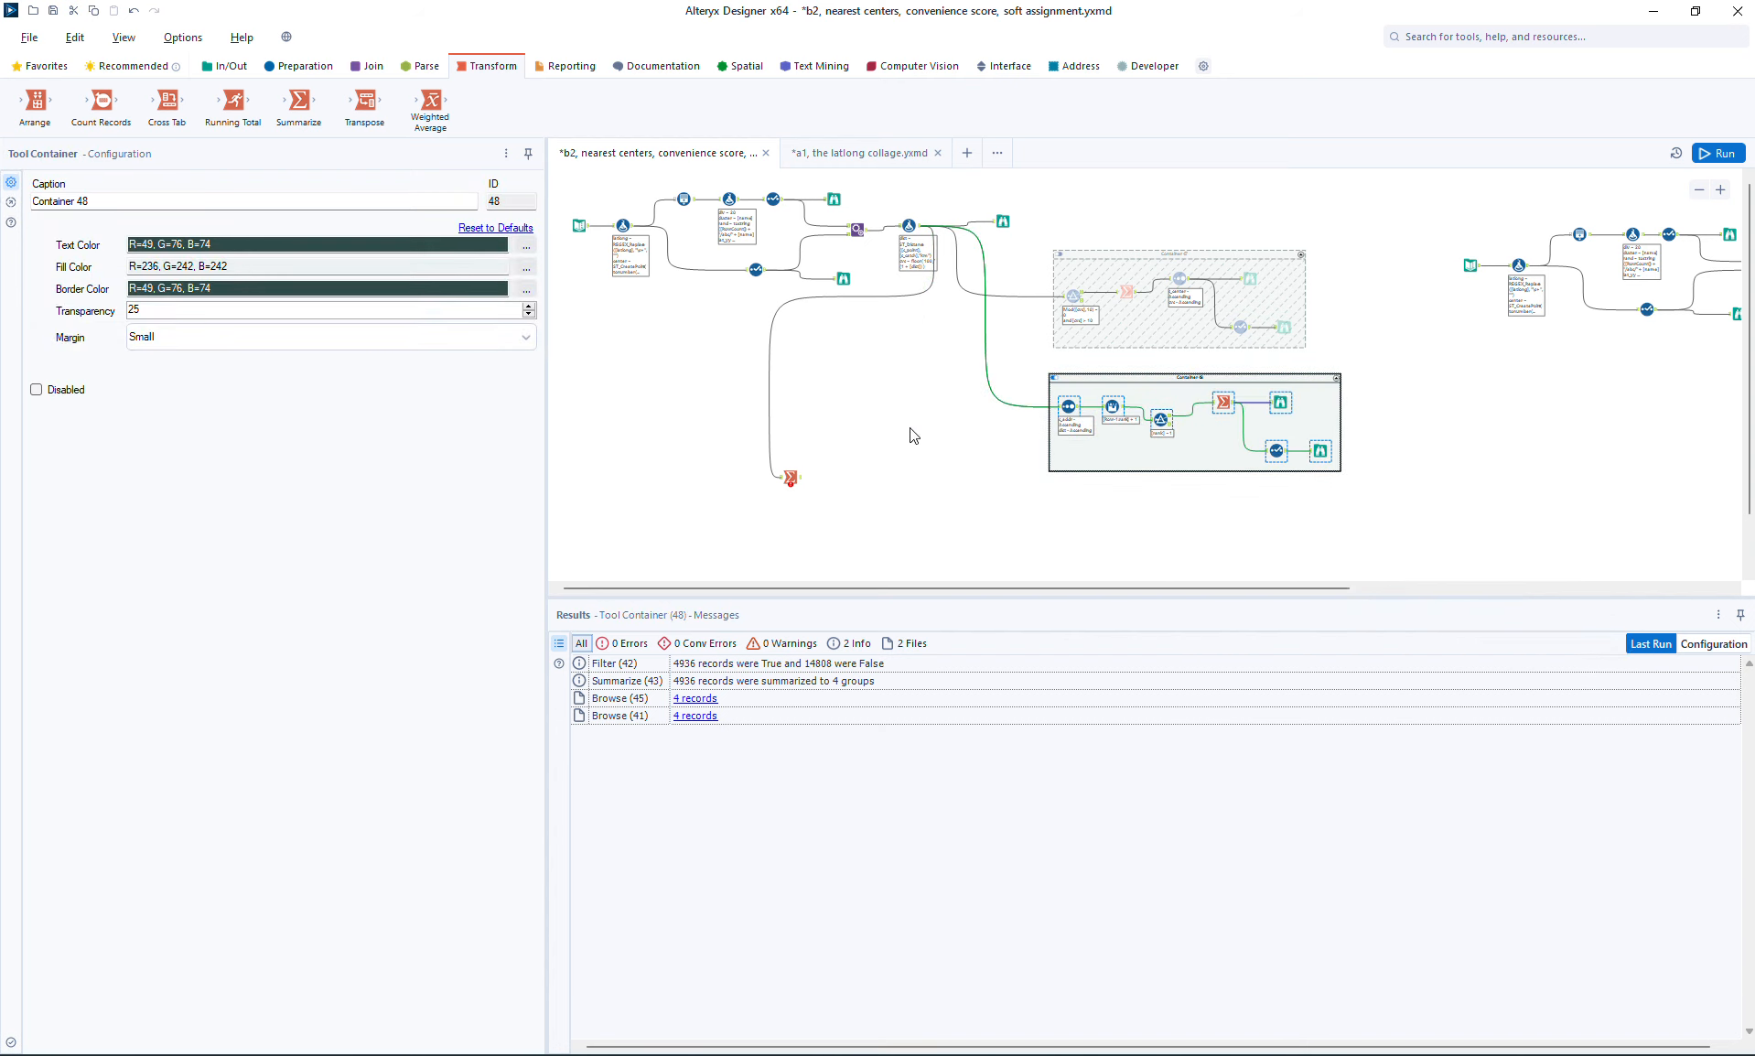
{"action": "left_click", "coordinate": [71, 394]}
Step: Reposition the new Summarize tool below the two disabled containers and save the workflow
{"action": "left_click_drag", "start_coordinate": [791, 476], "coordinate": [979, 518]}
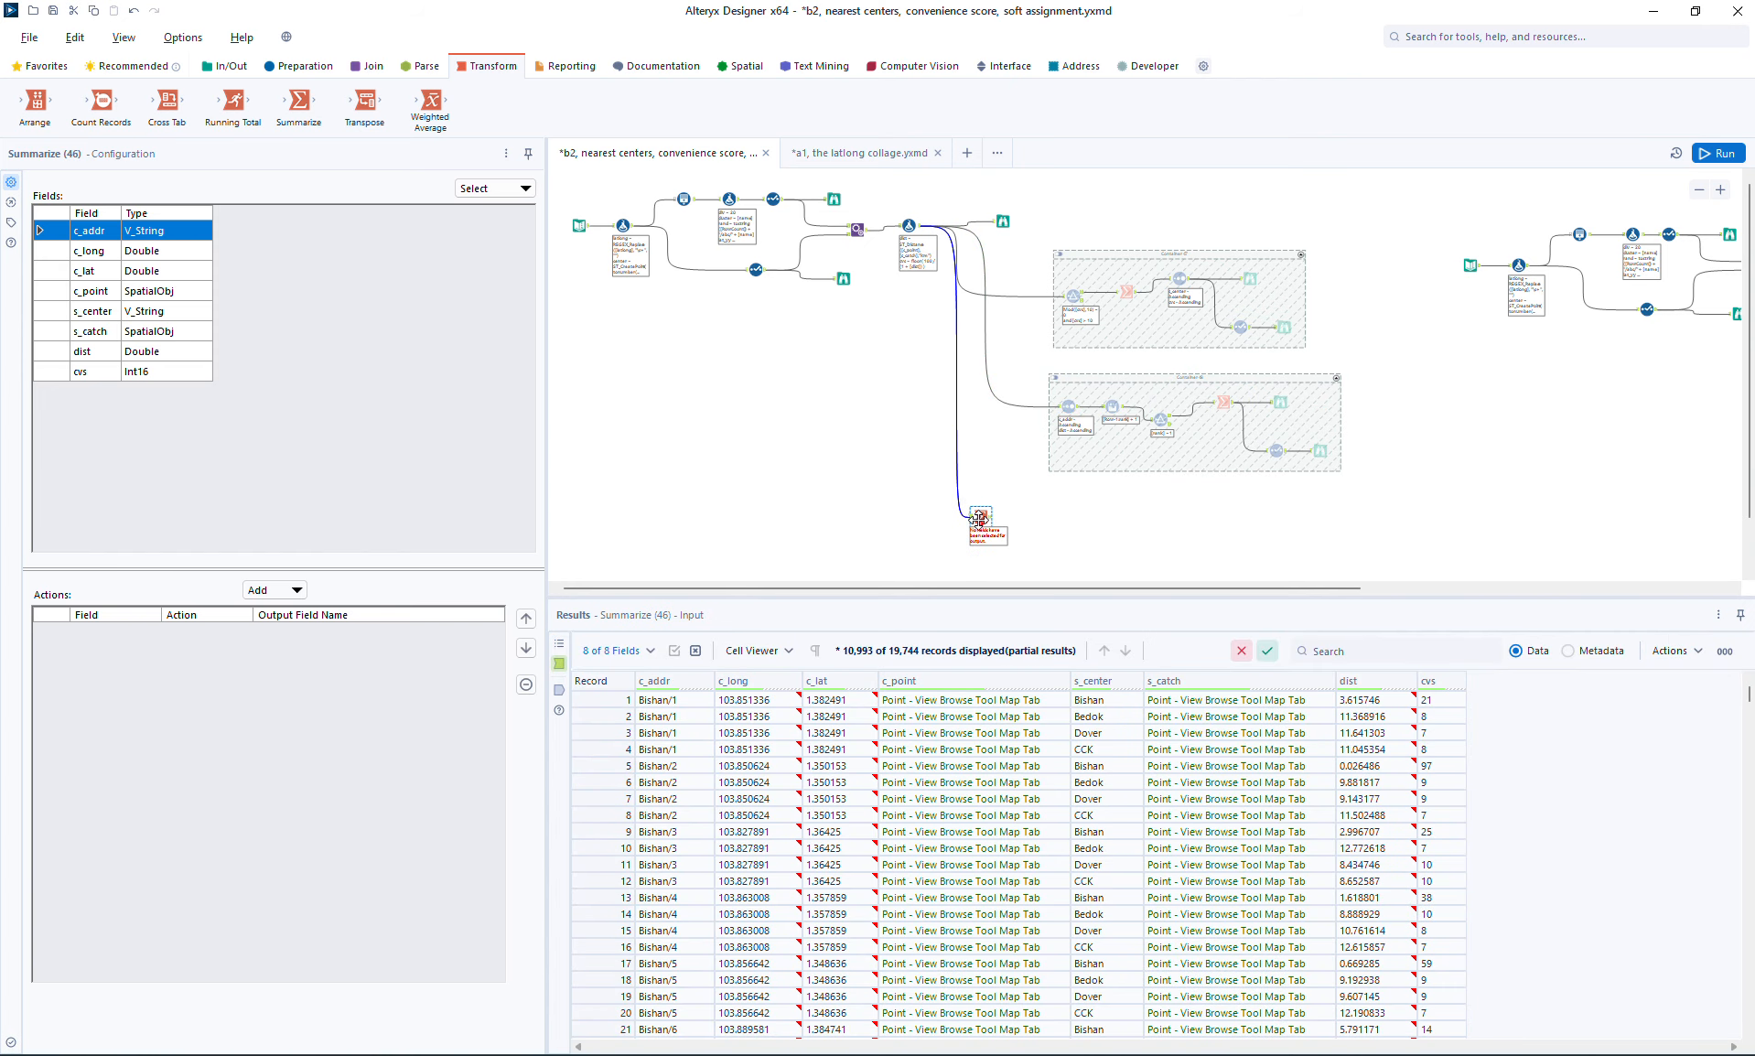
{"action": "key", "text": "ctrl+s"}
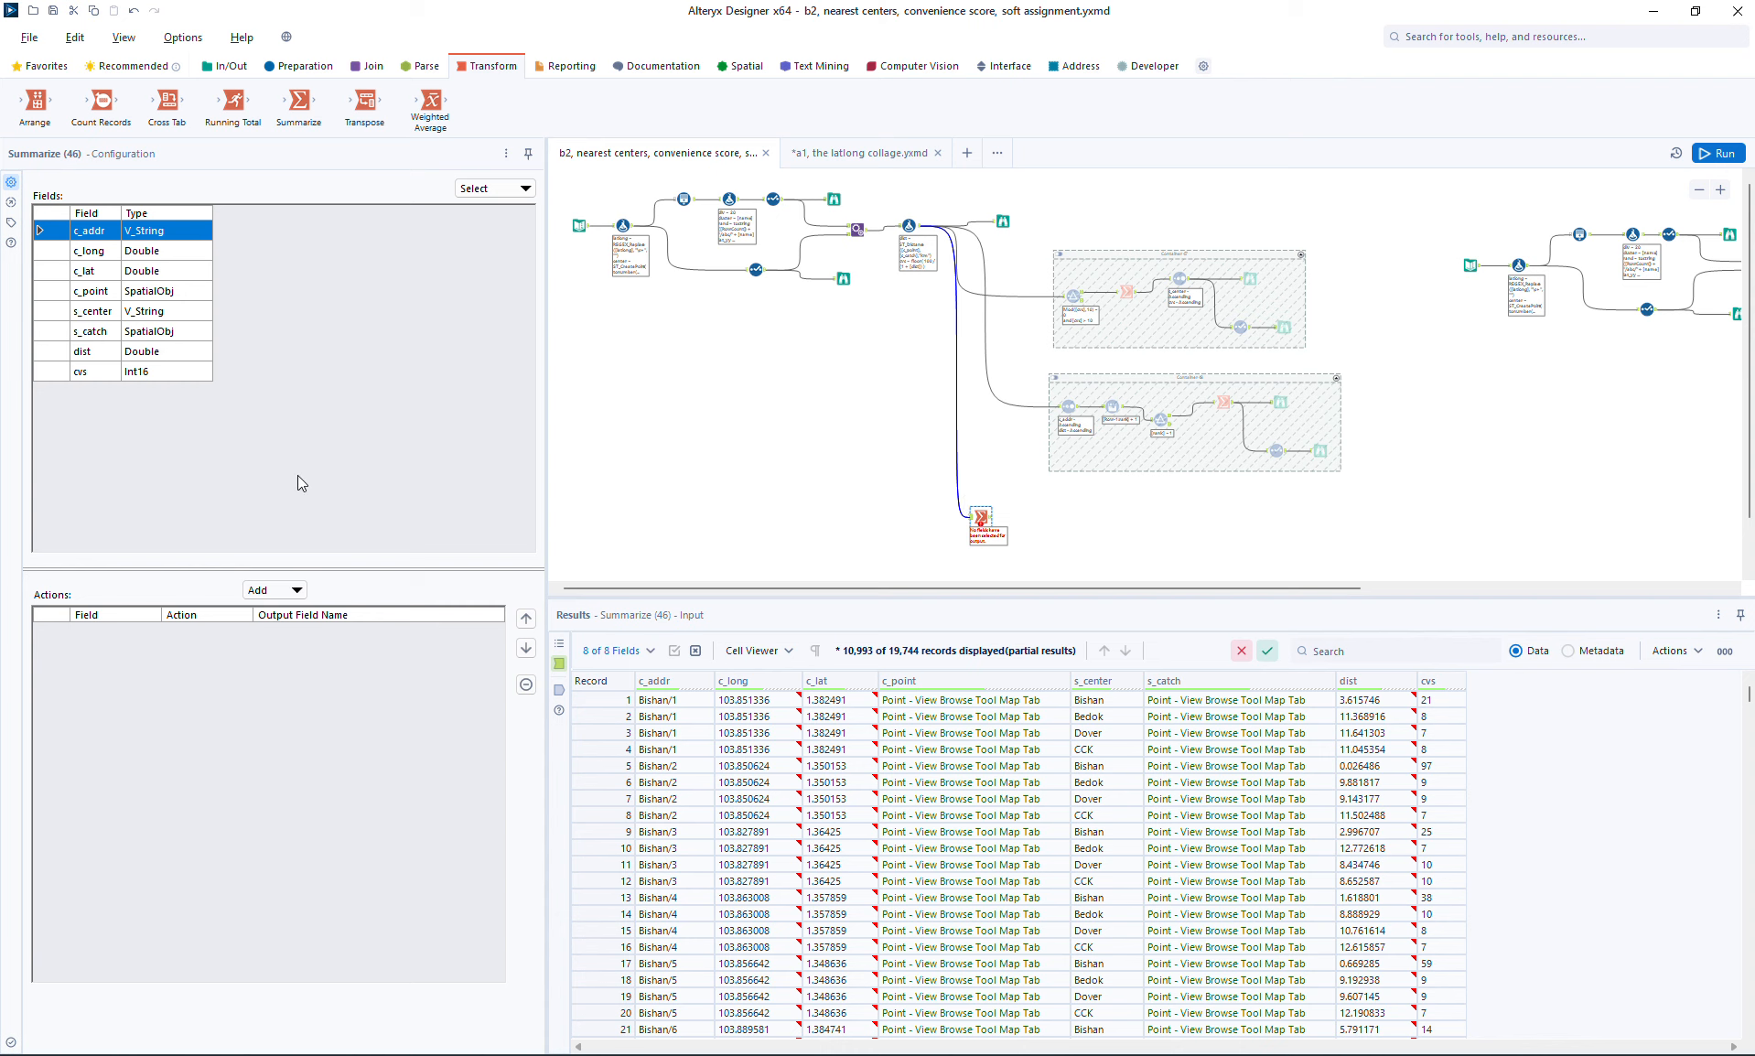
Step: Configure the Summarize tool to group by s_center and create a convex hull from c_point, with the output field named hull
{"action": "left_click", "coordinate": [100, 312]}
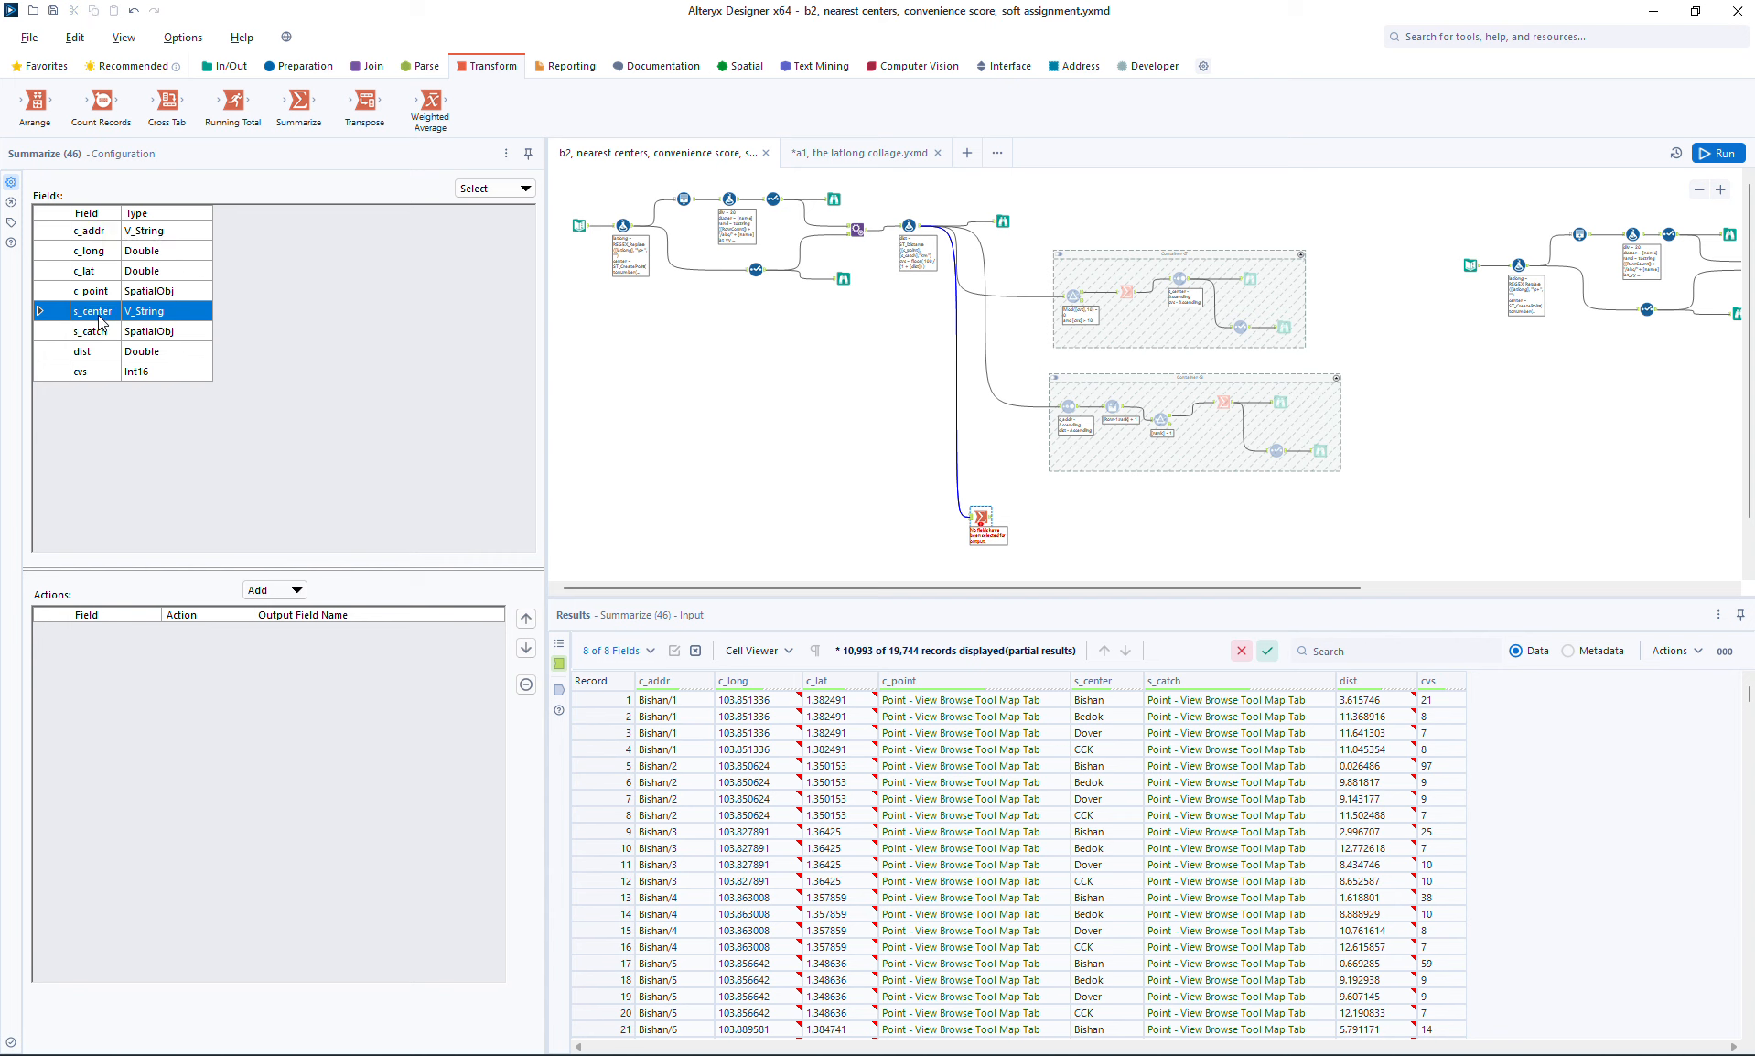
{"action": "left_click", "coordinate": [254, 591]}
{"action": "left_click", "coordinate": [289, 614]}
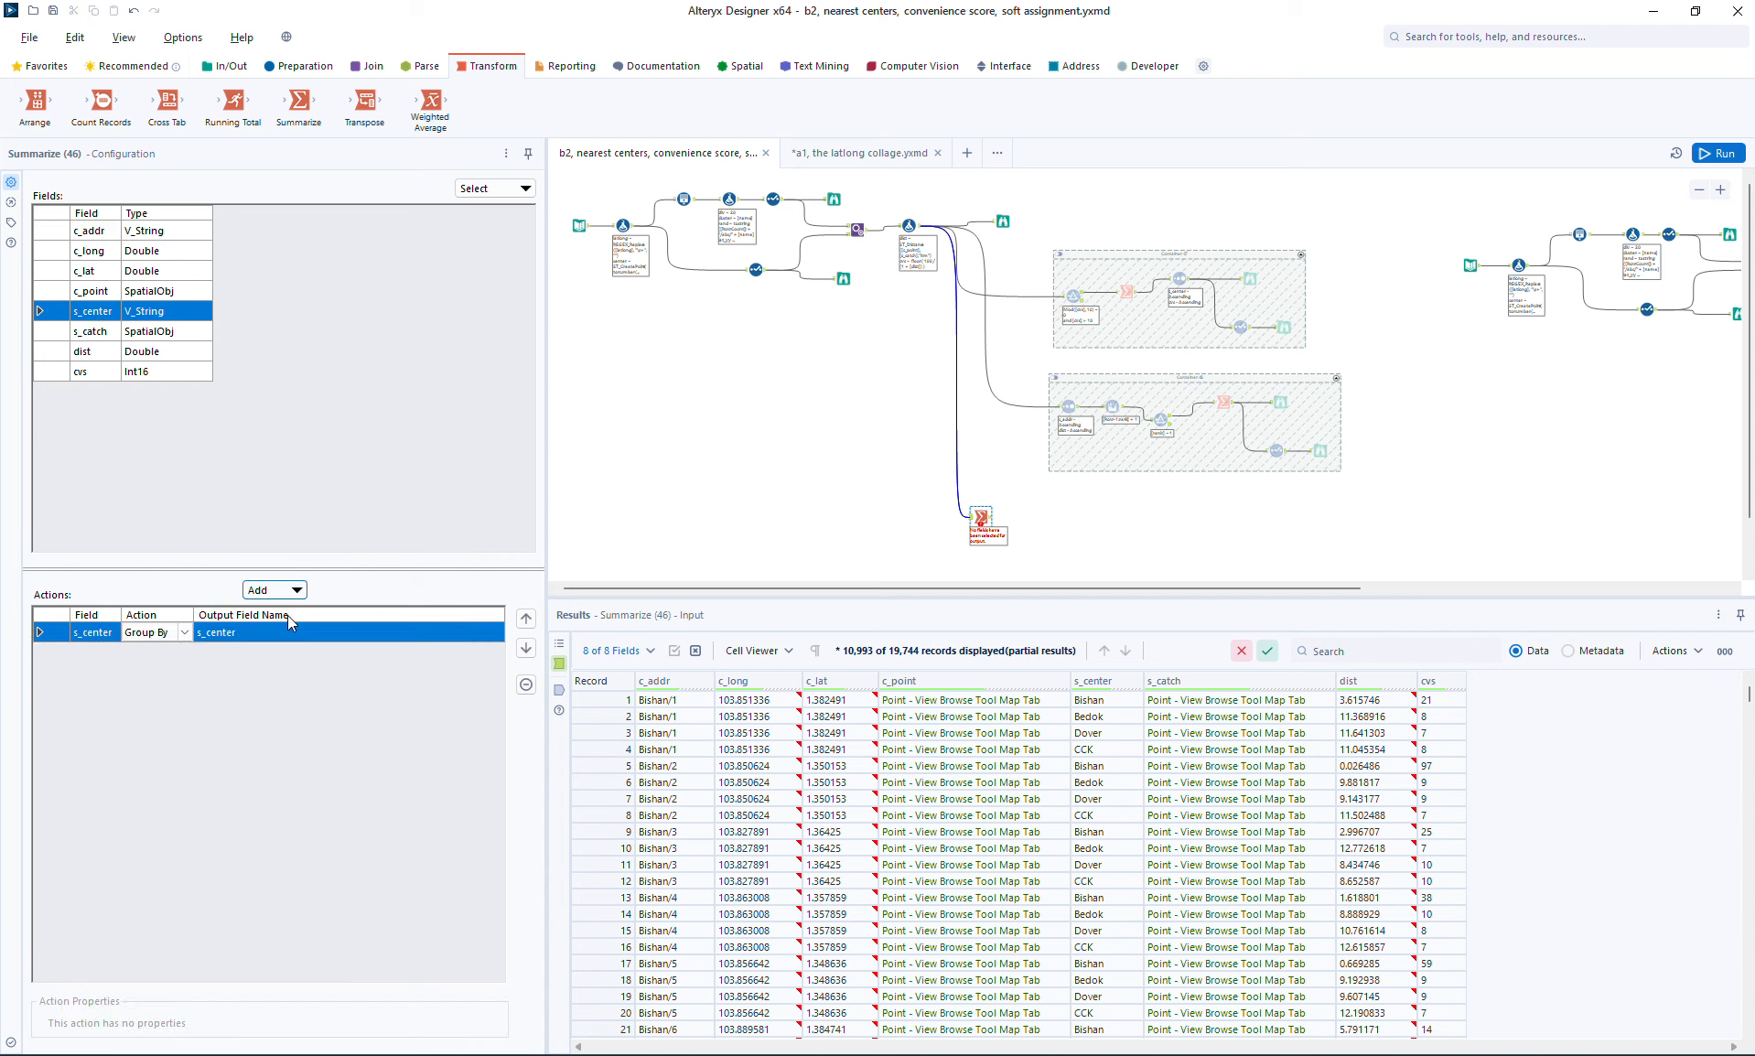
{"action": "left_click", "coordinate": [106, 292]}
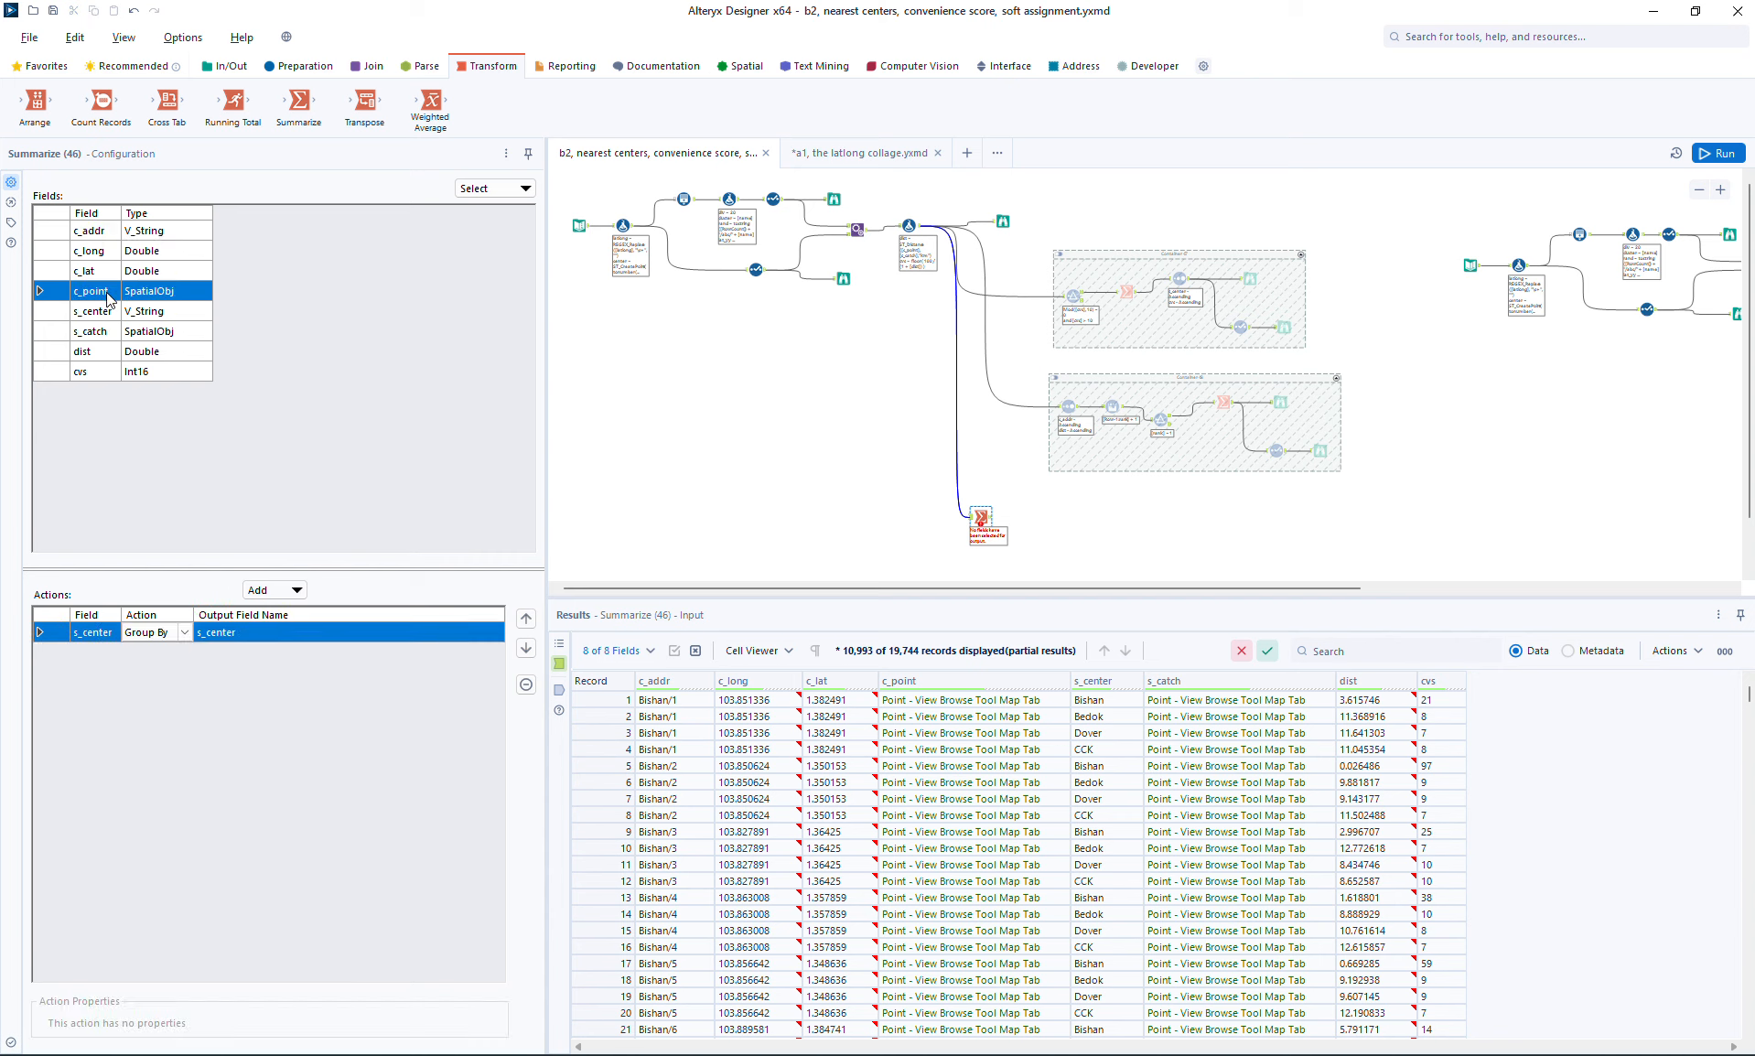
{"action": "left_click", "coordinate": [297, 591]}
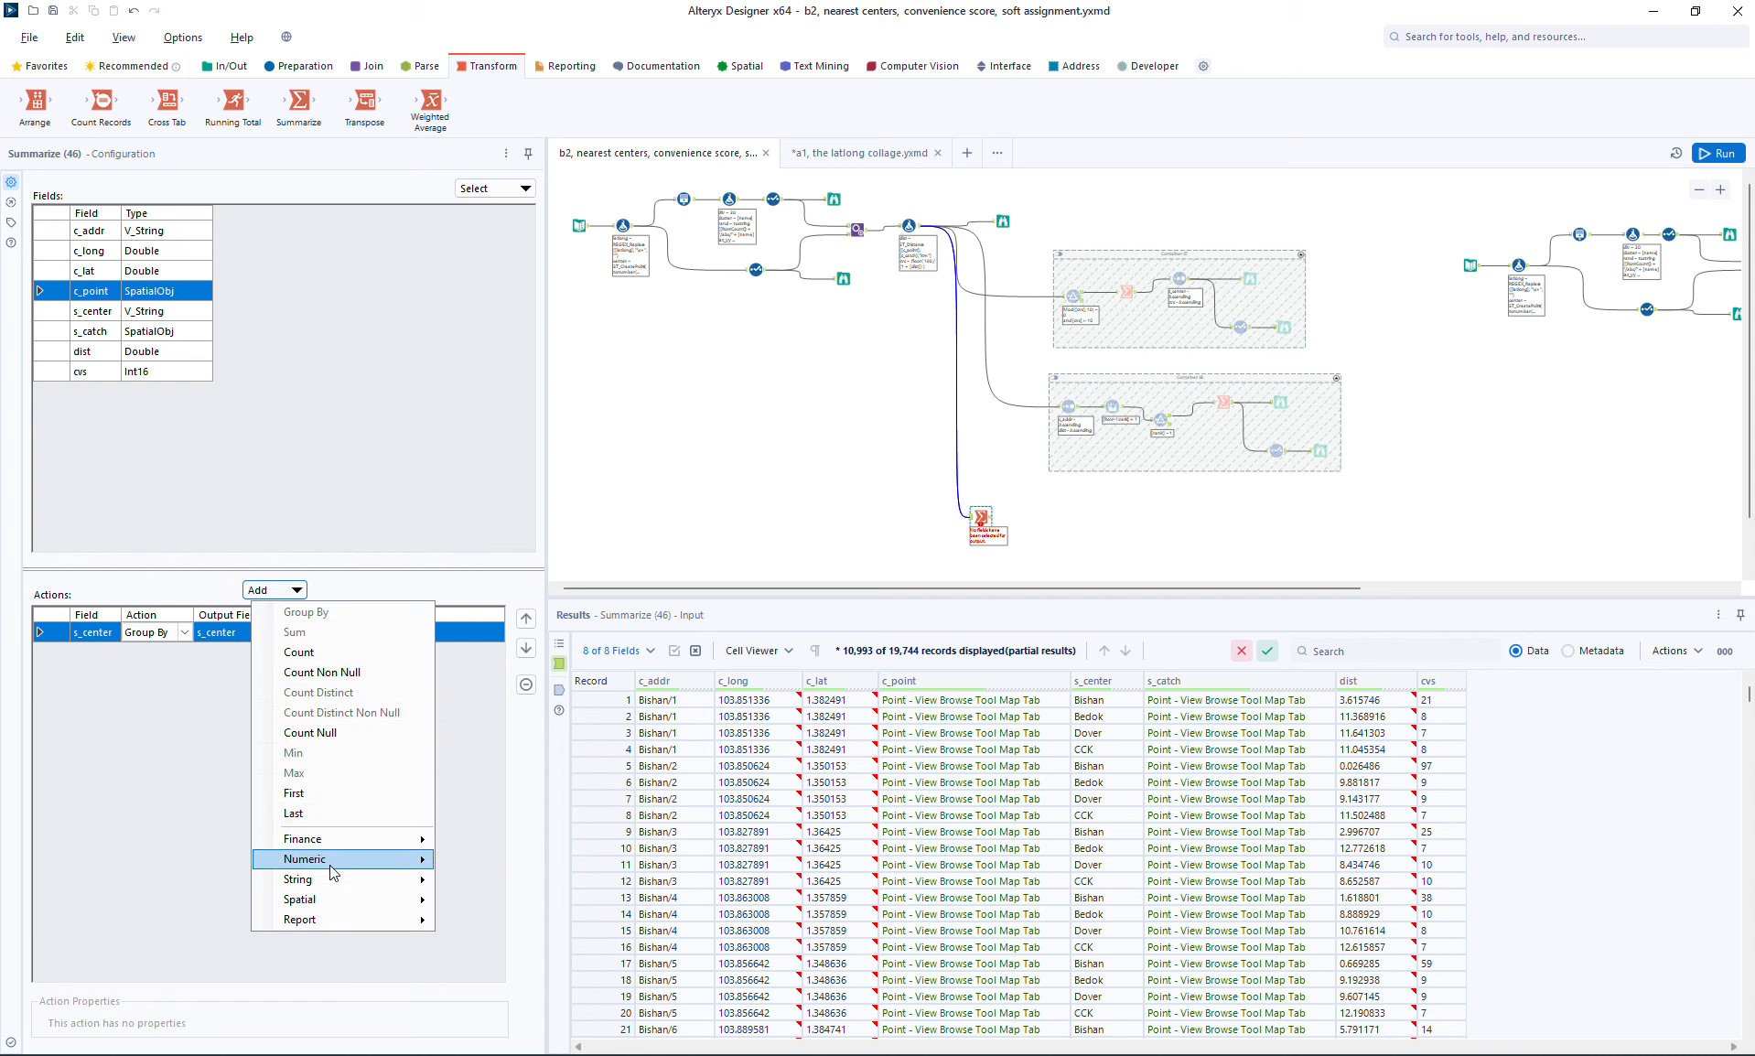
{"action": "mouse_move", "coordinate": [331, 884]}
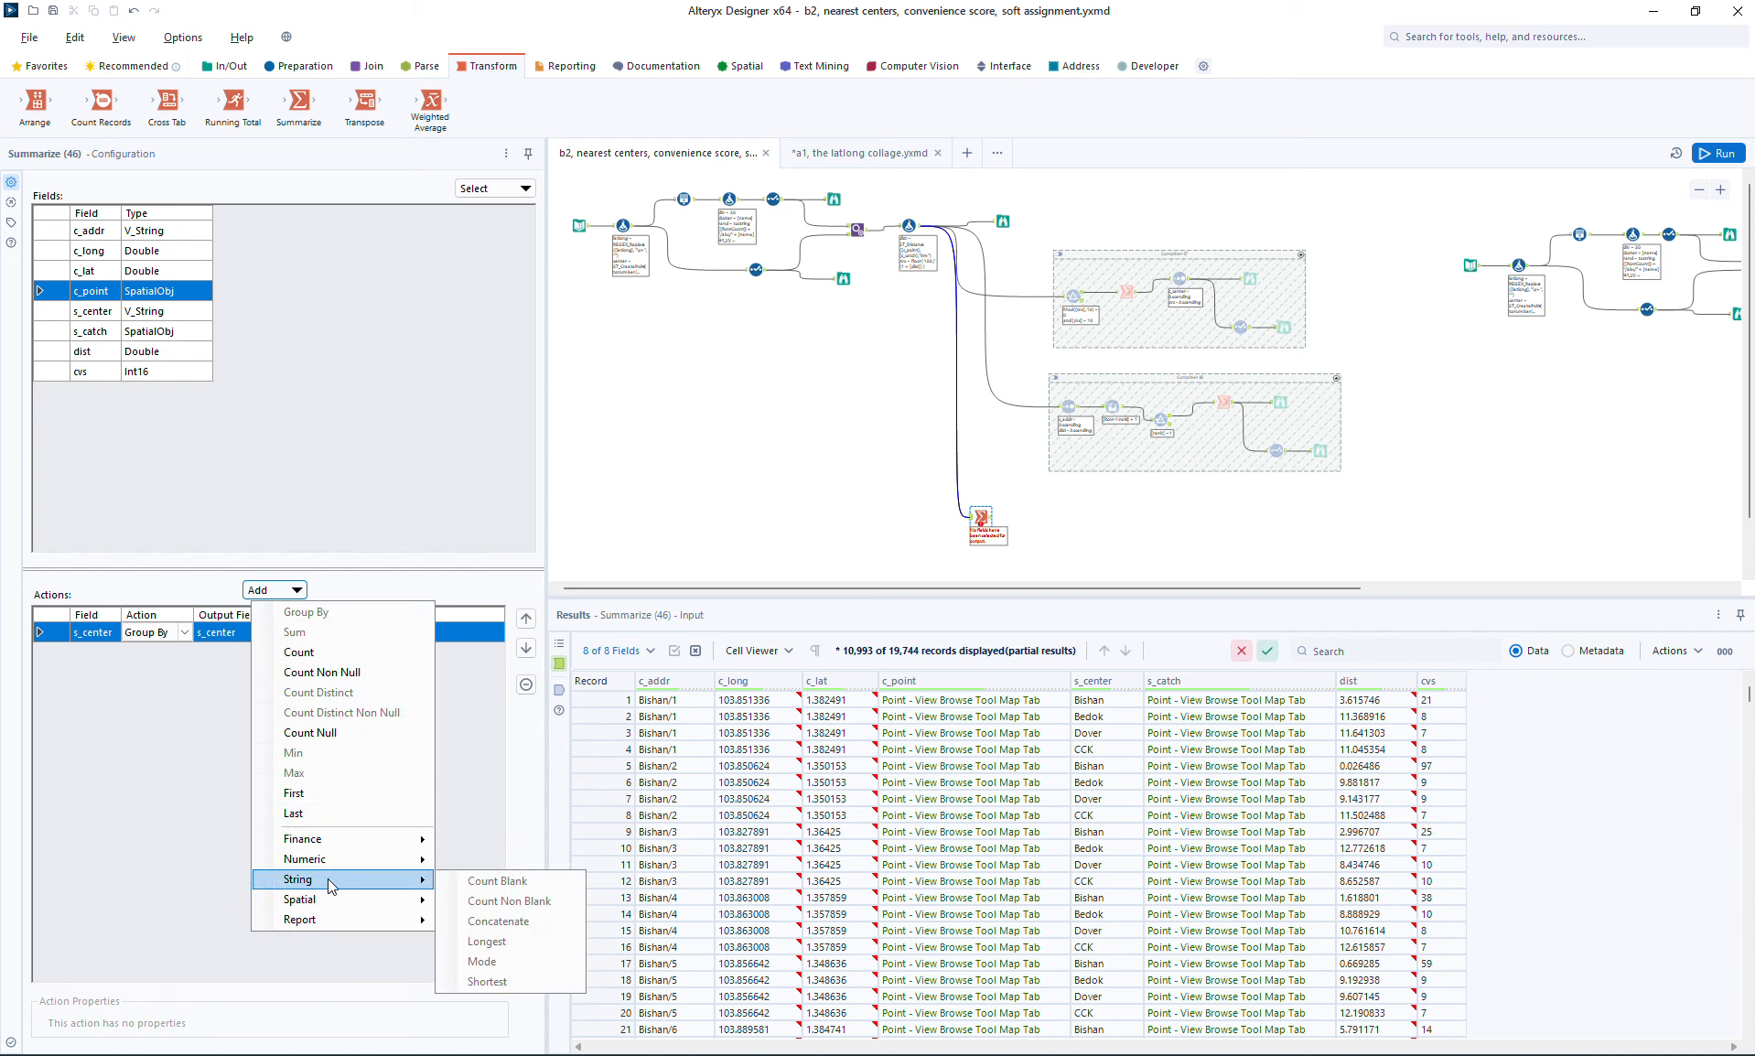
{"action": "mouse_move", "coordinate": [334, 901]}
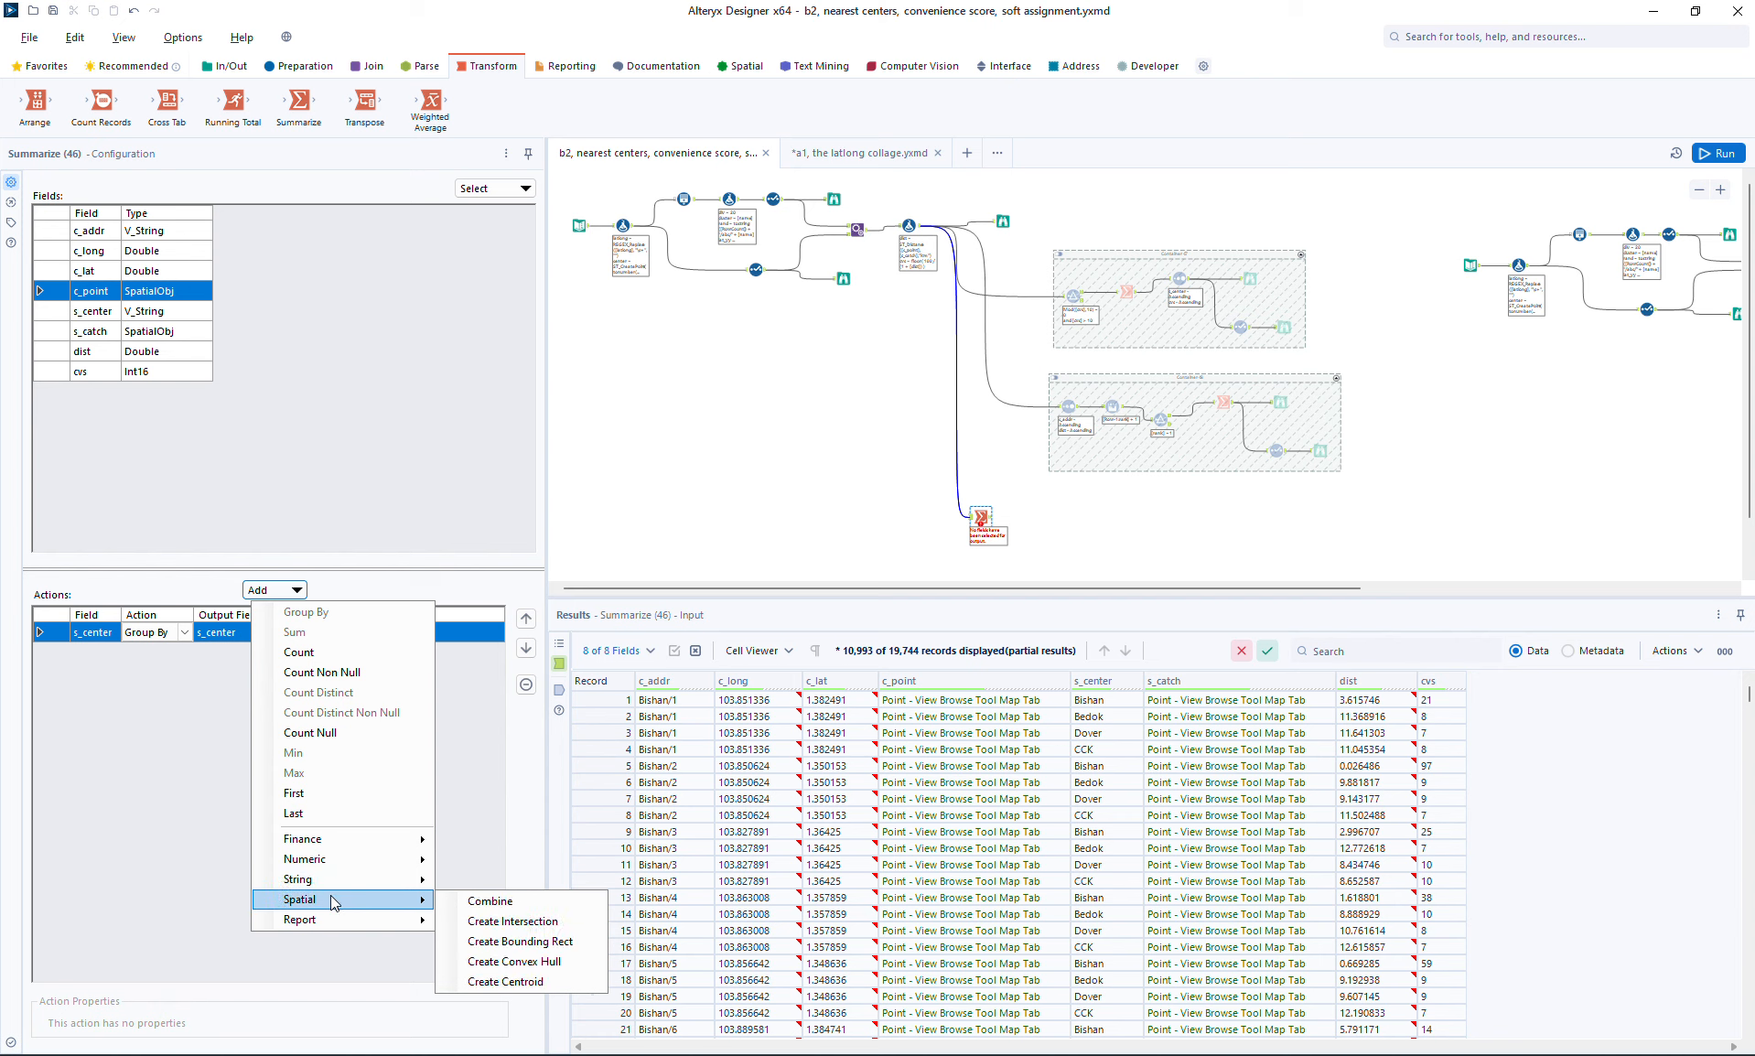
{"action": "left_click", "coordinate": [516, 967]}
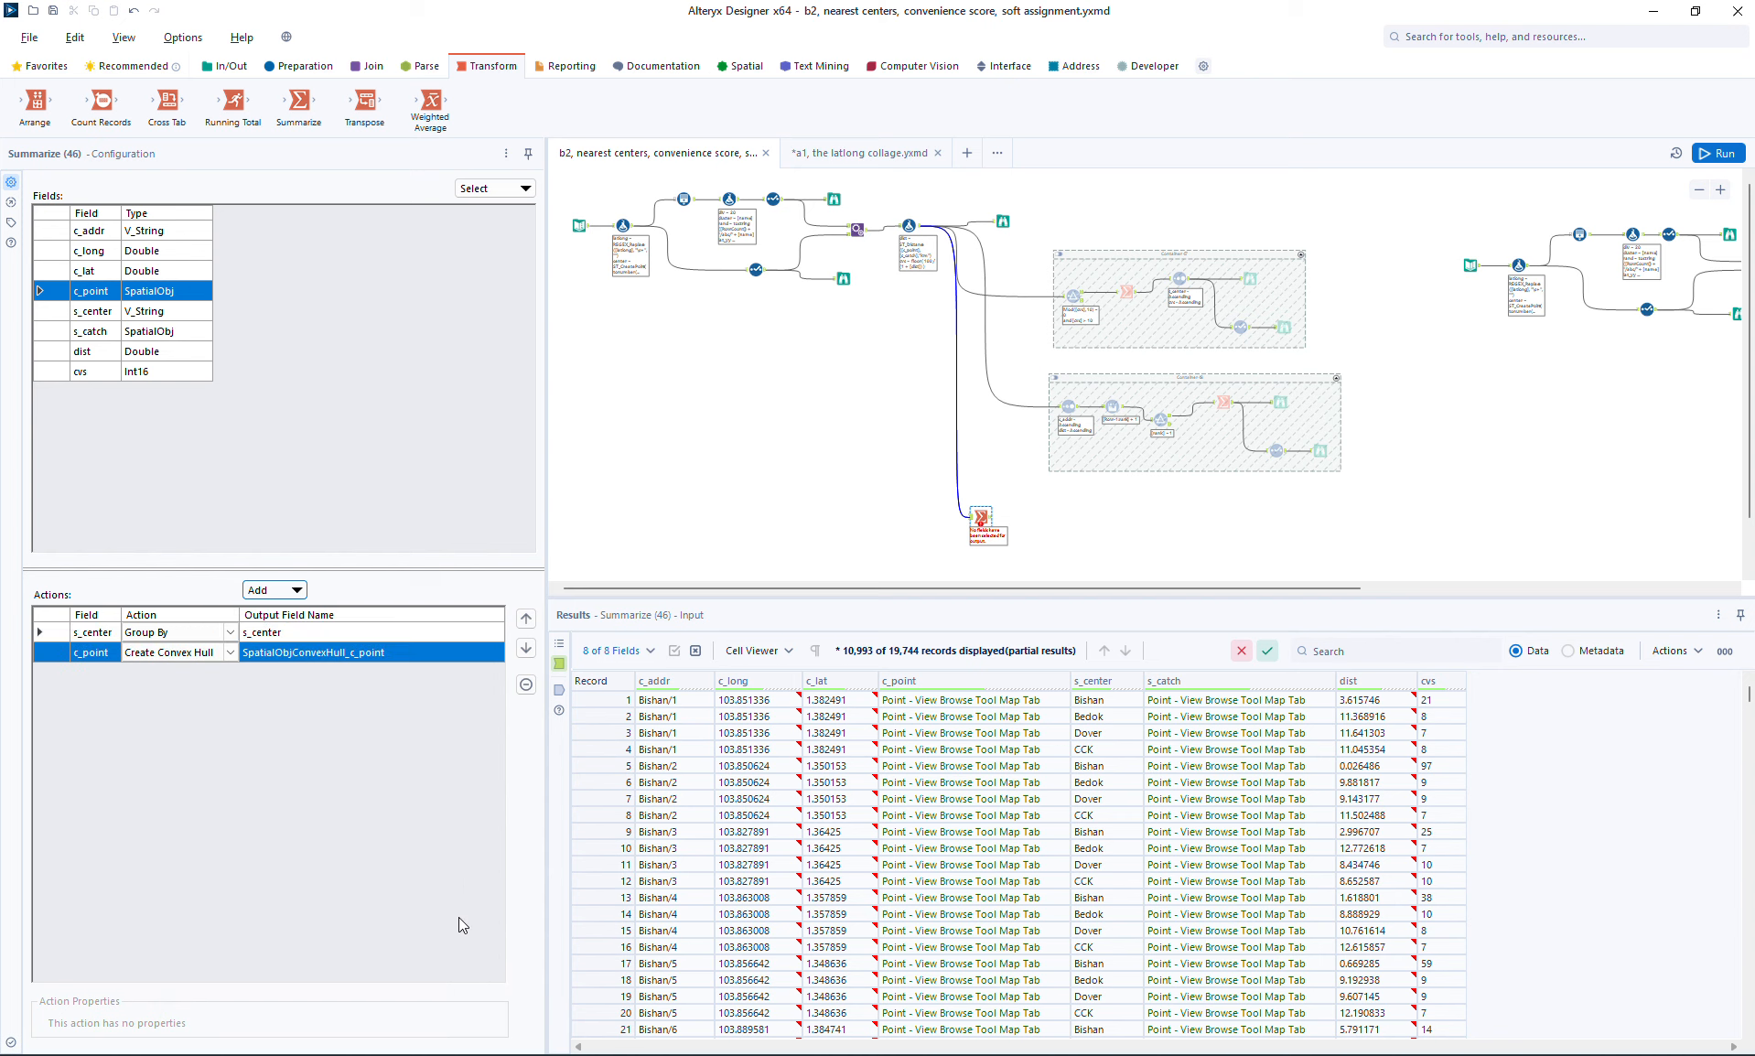
{"action": "left_click", "coordinate": [322, 651]}
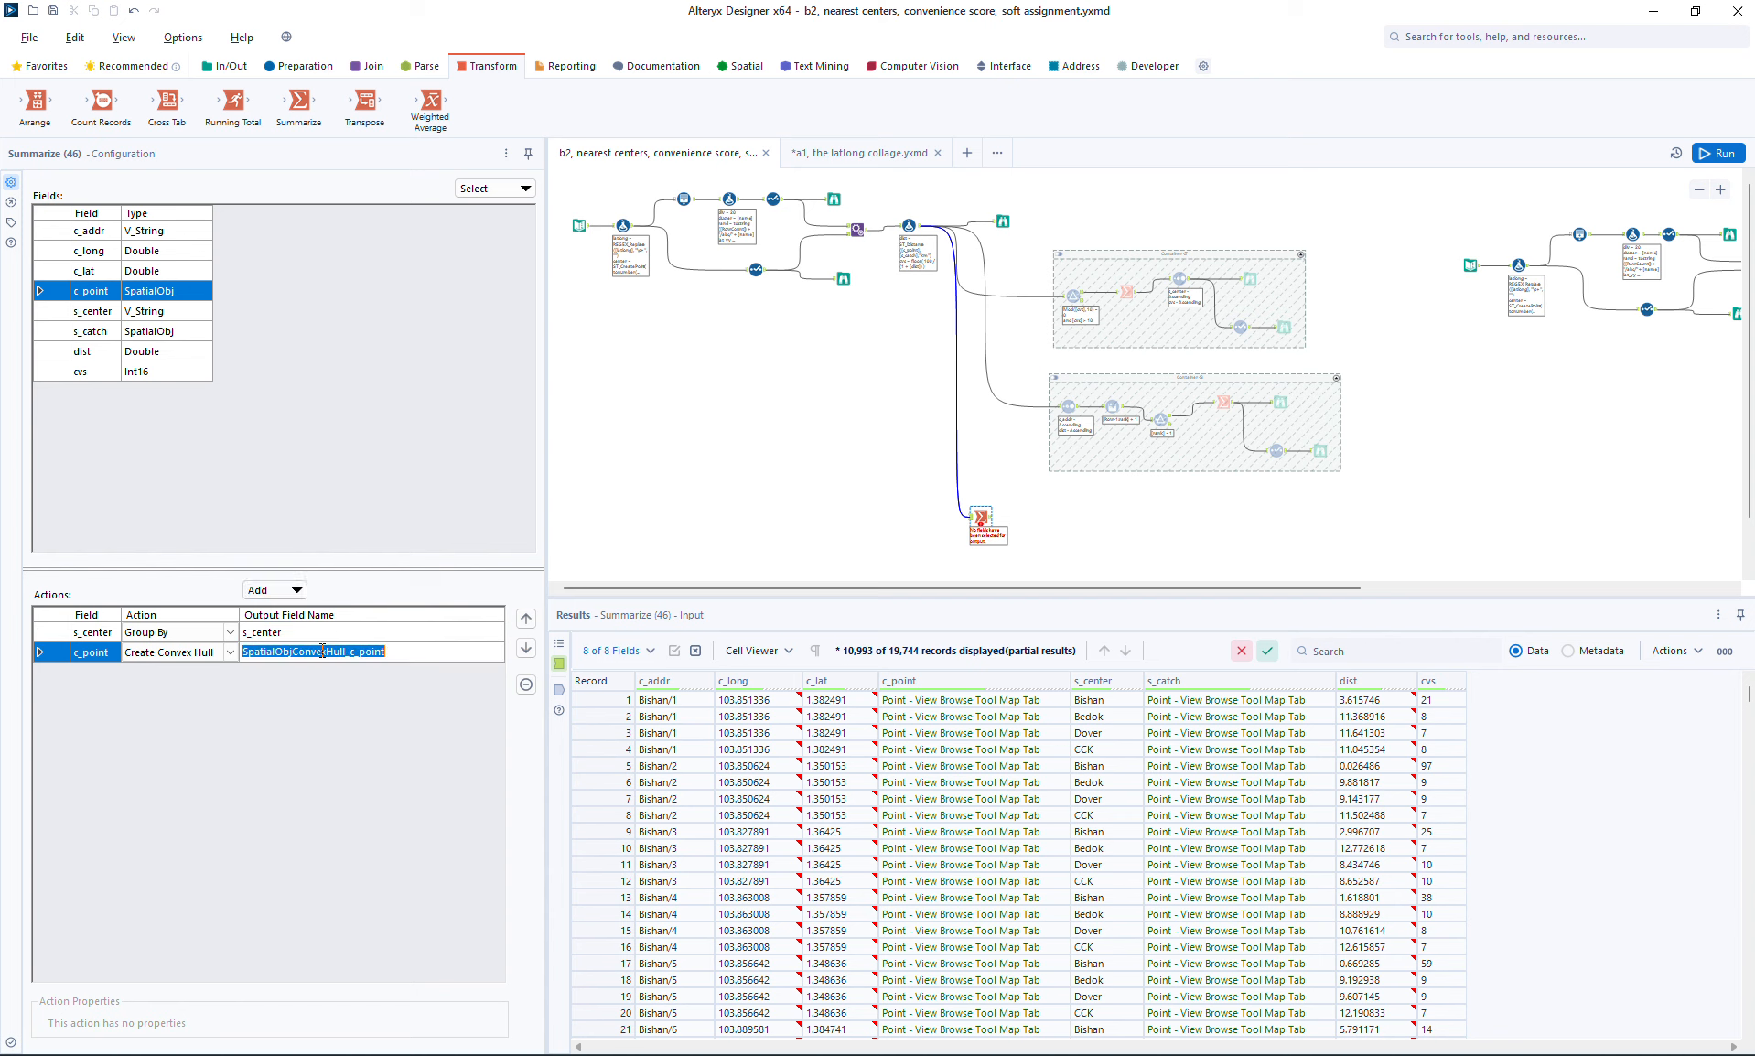
{"action": "type", "text": "hull"}
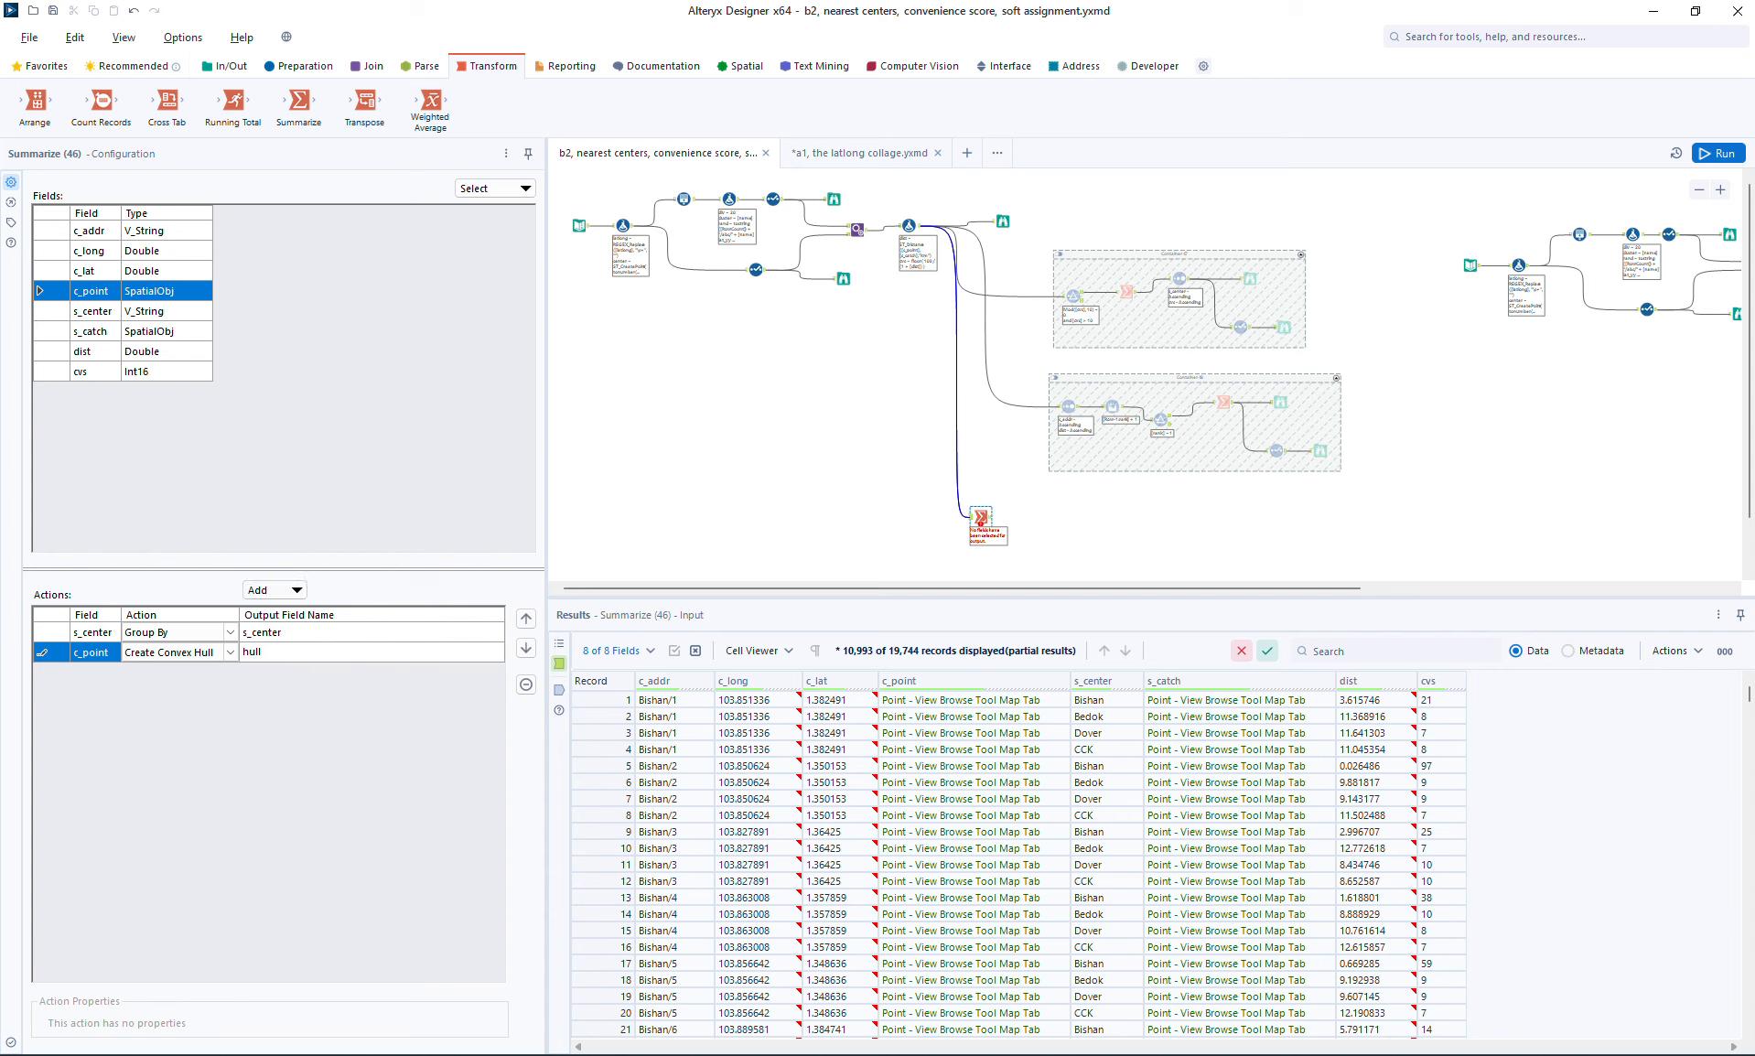
Step: Attach a Browse to the new Summarize tool and run the workflow
{"action": "left_click", "coordinate": [981, 517]}
{"action": "key", "text": "ctrl+shift+b"}
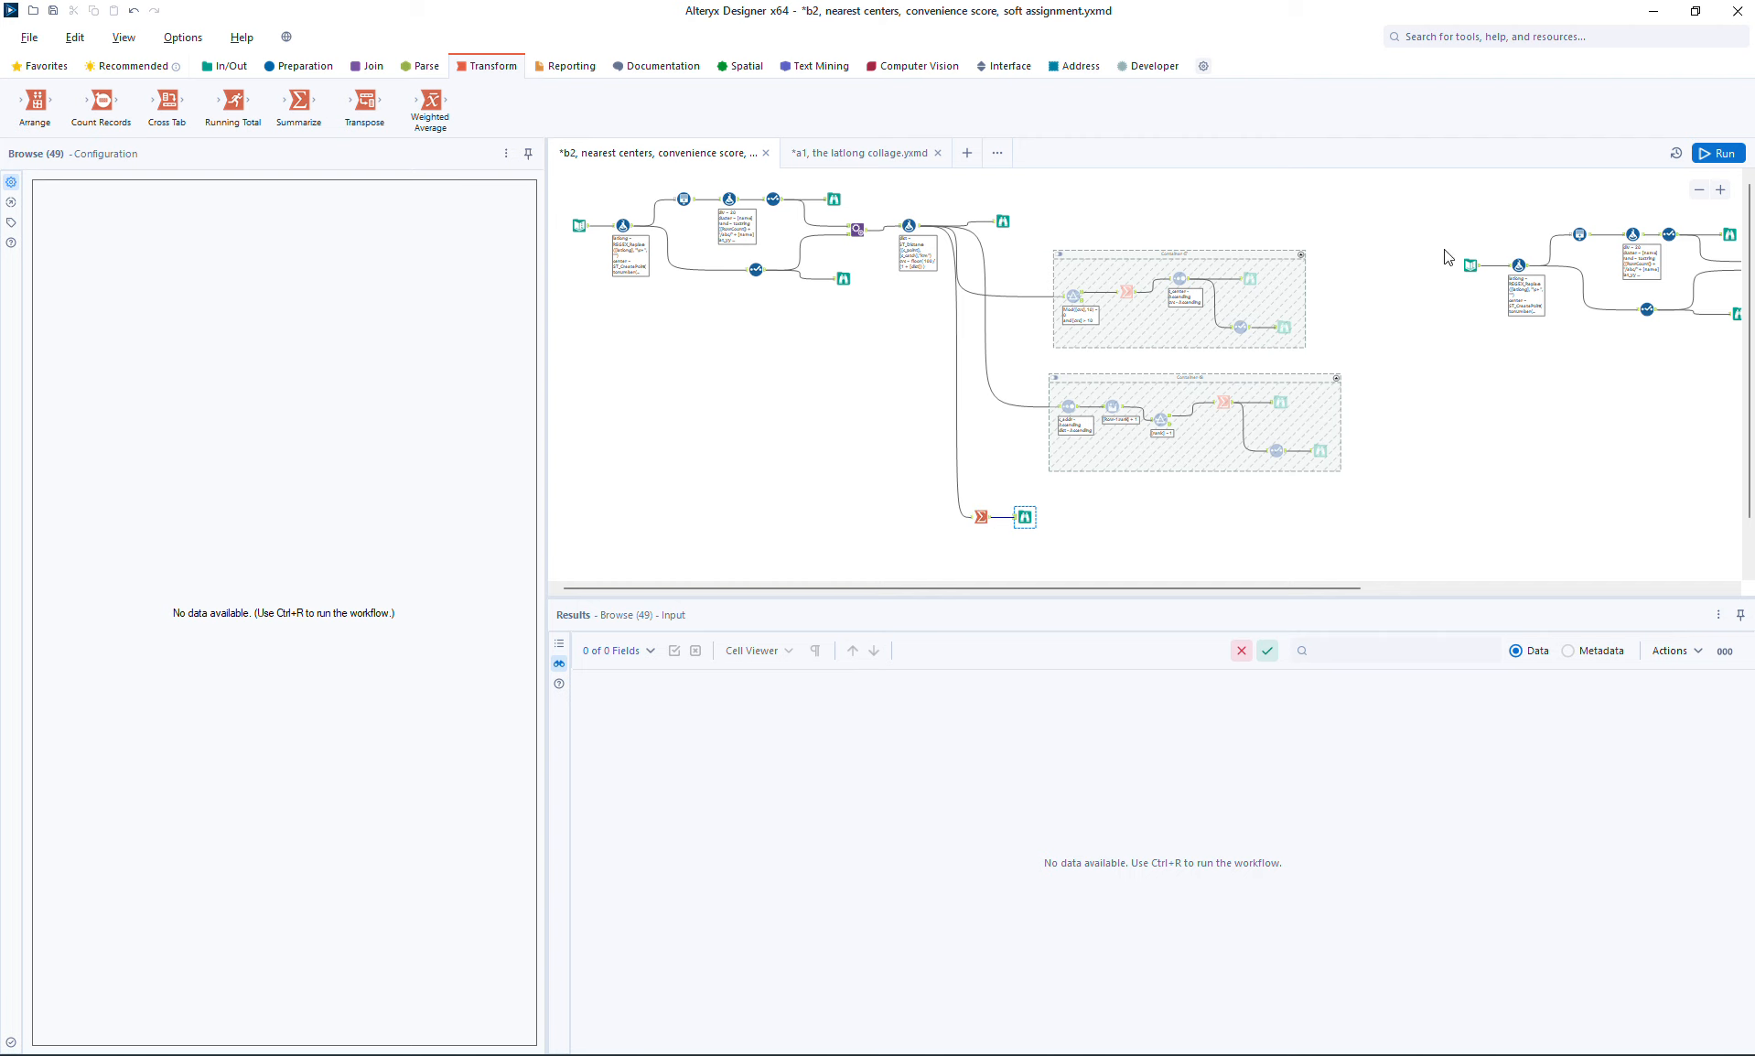
{"action": "left_click", "coordinate": [1730, 155]}
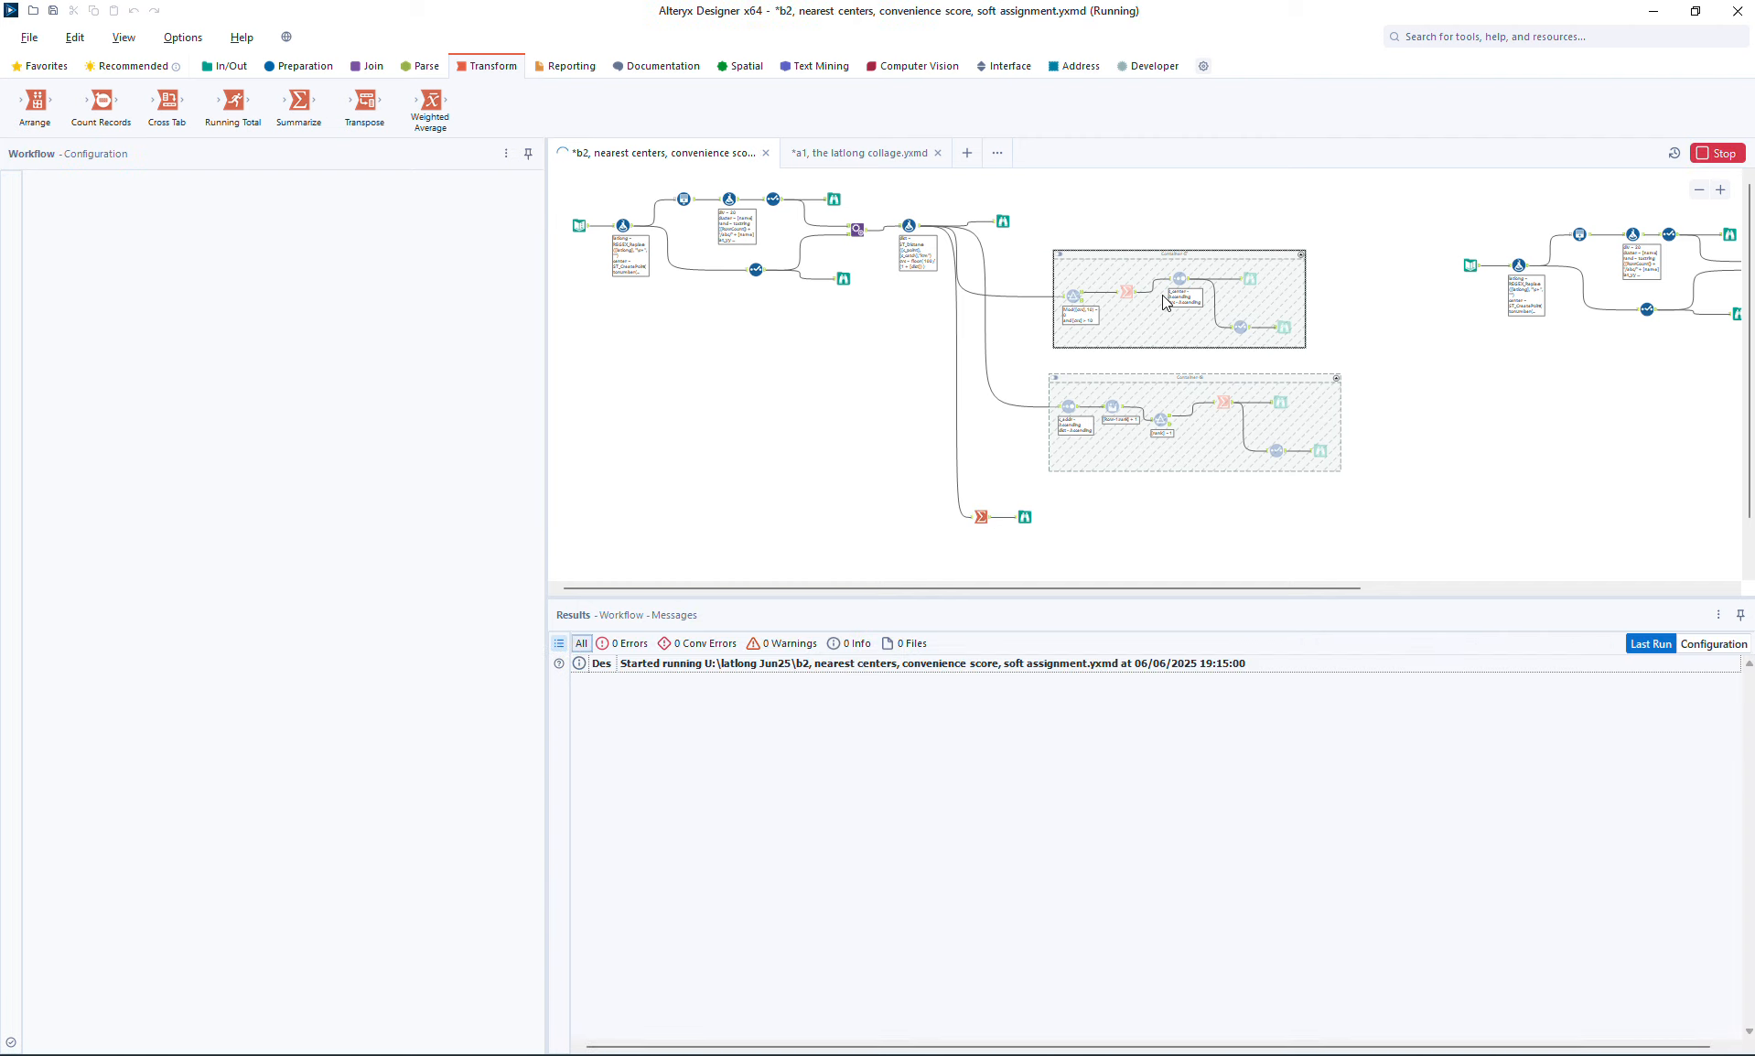
Step: Inspect the hull polygon of each center, CCK, Bishan, Bedok and Dover, on the map of the new Browse
{"action": "left_click", "coordinate": [1025, 518]}
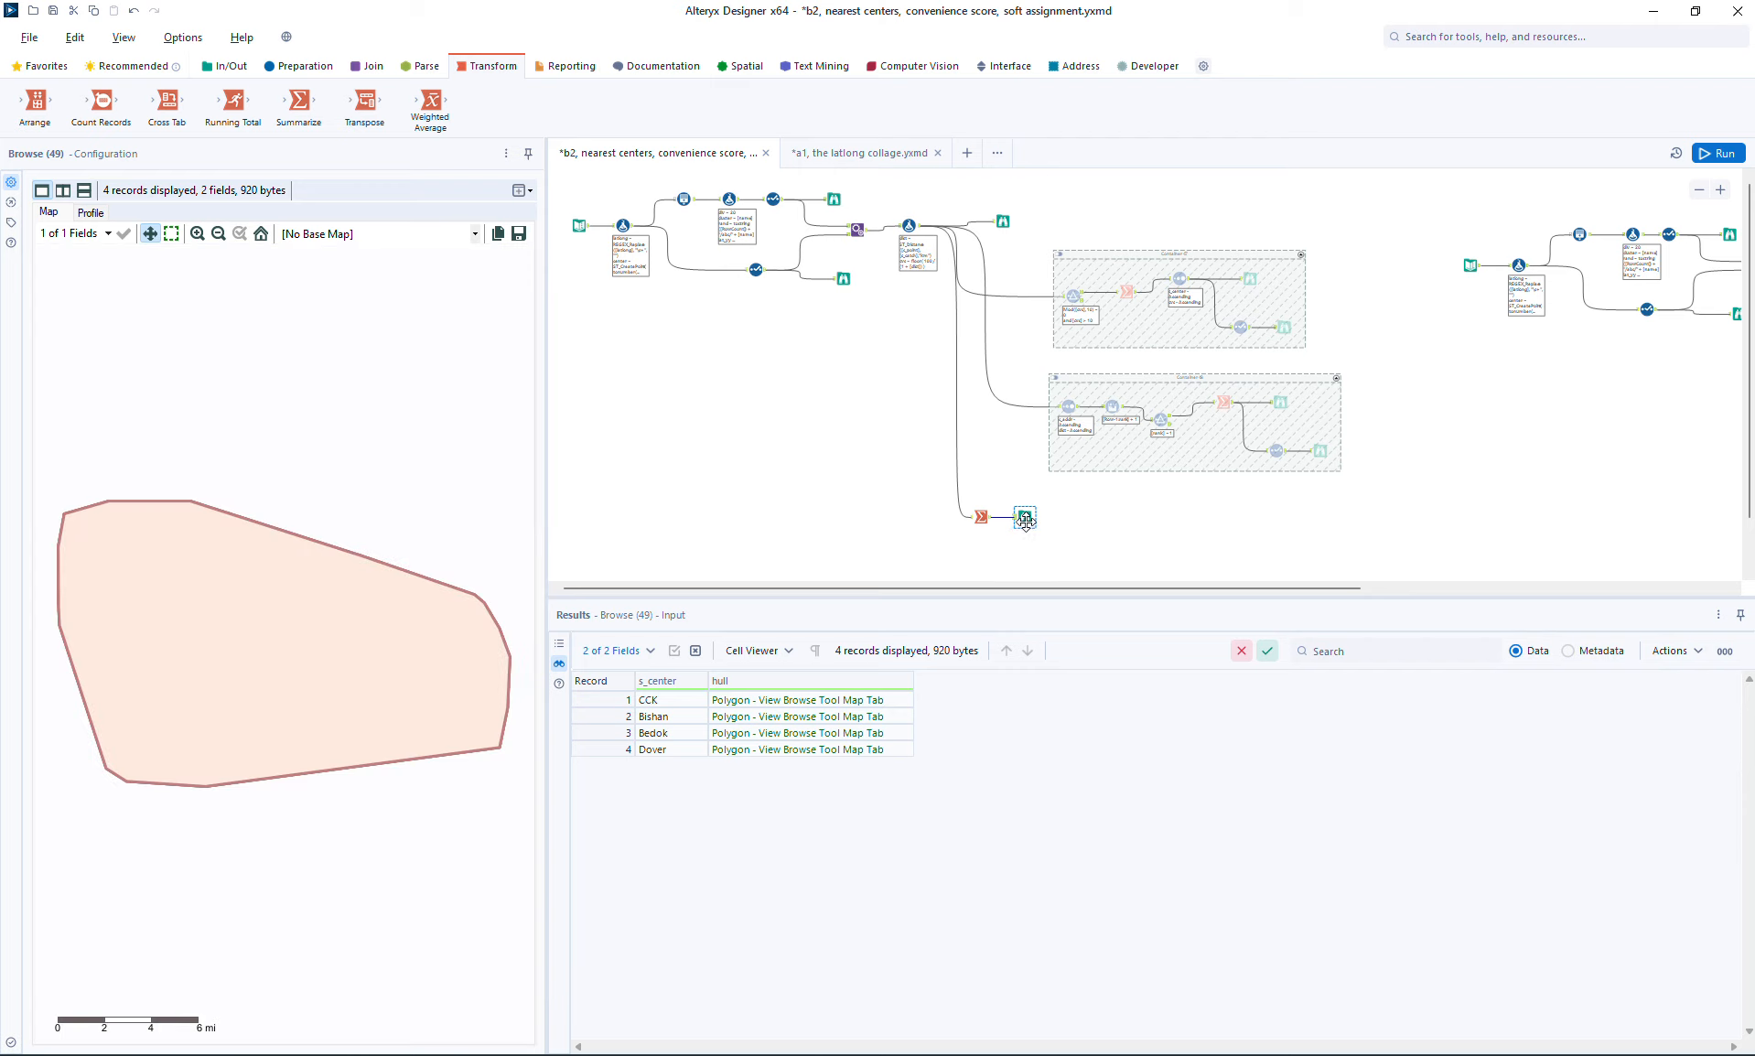
{"action": "left_click", "coordinate": [774, 703]}
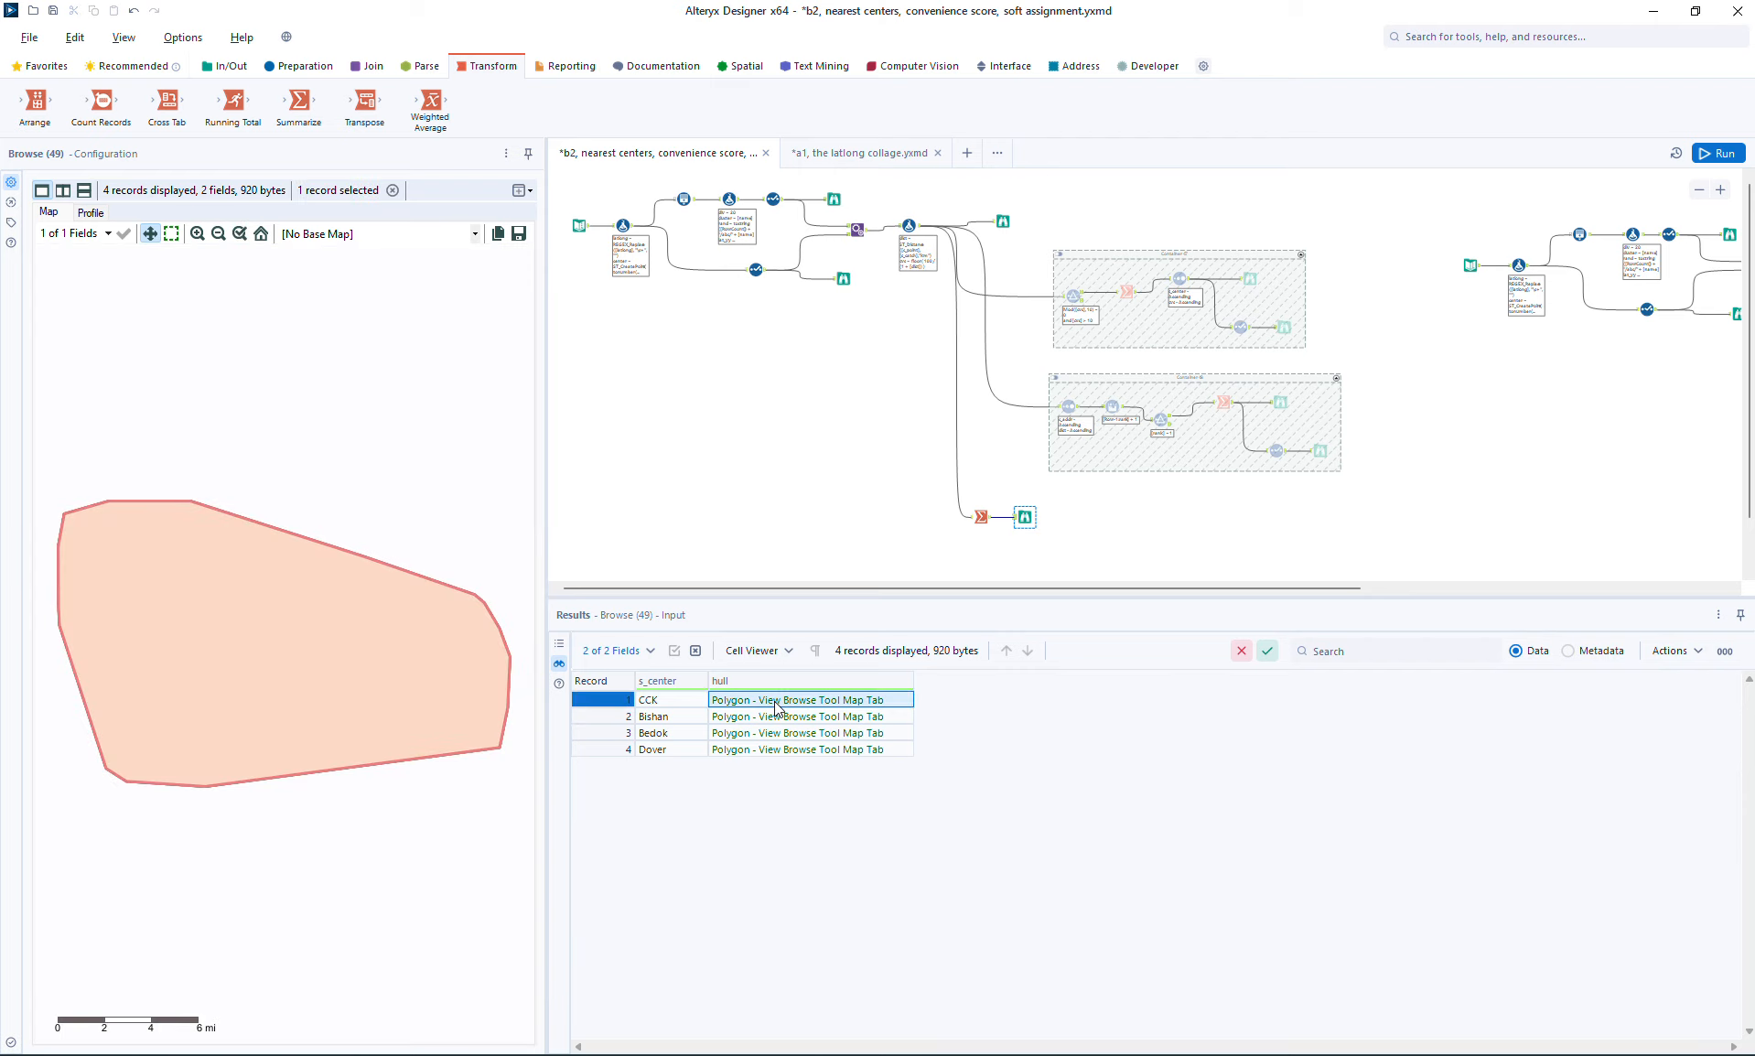
{"action": "left_click", "coordinate": [772, 718]}
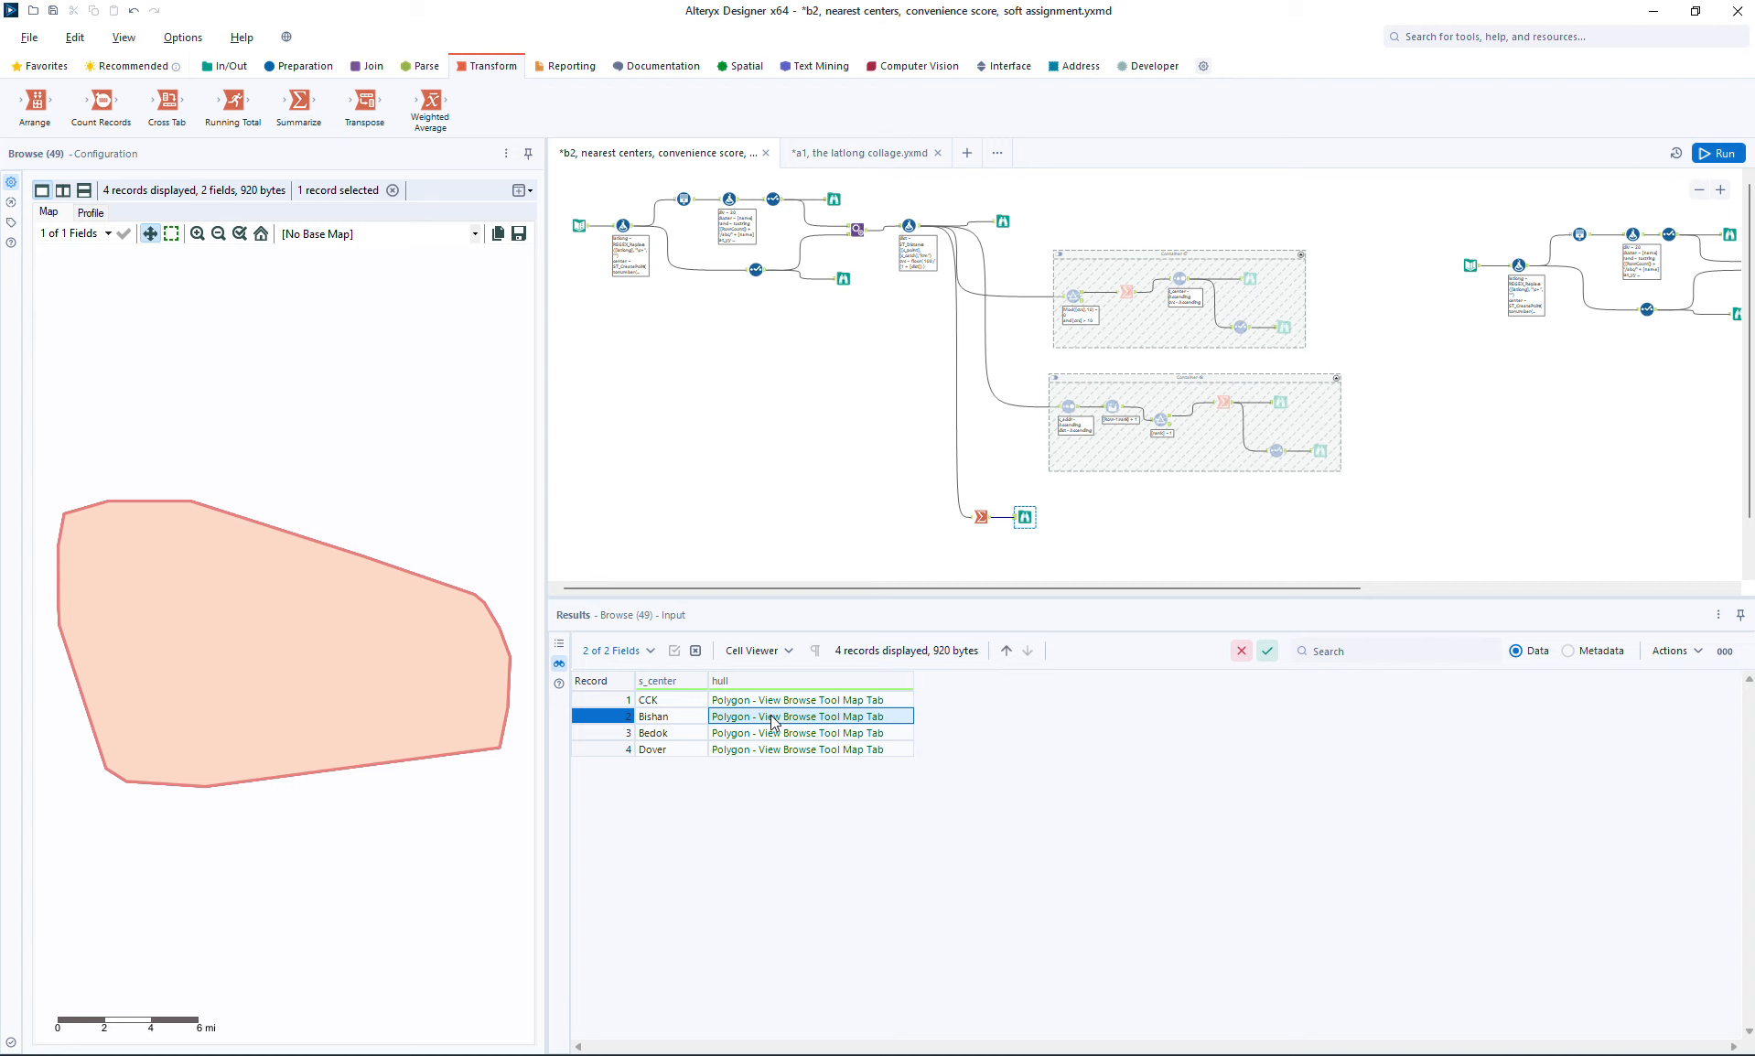
{"action": "left_click", "coordinate": [774, 735]}
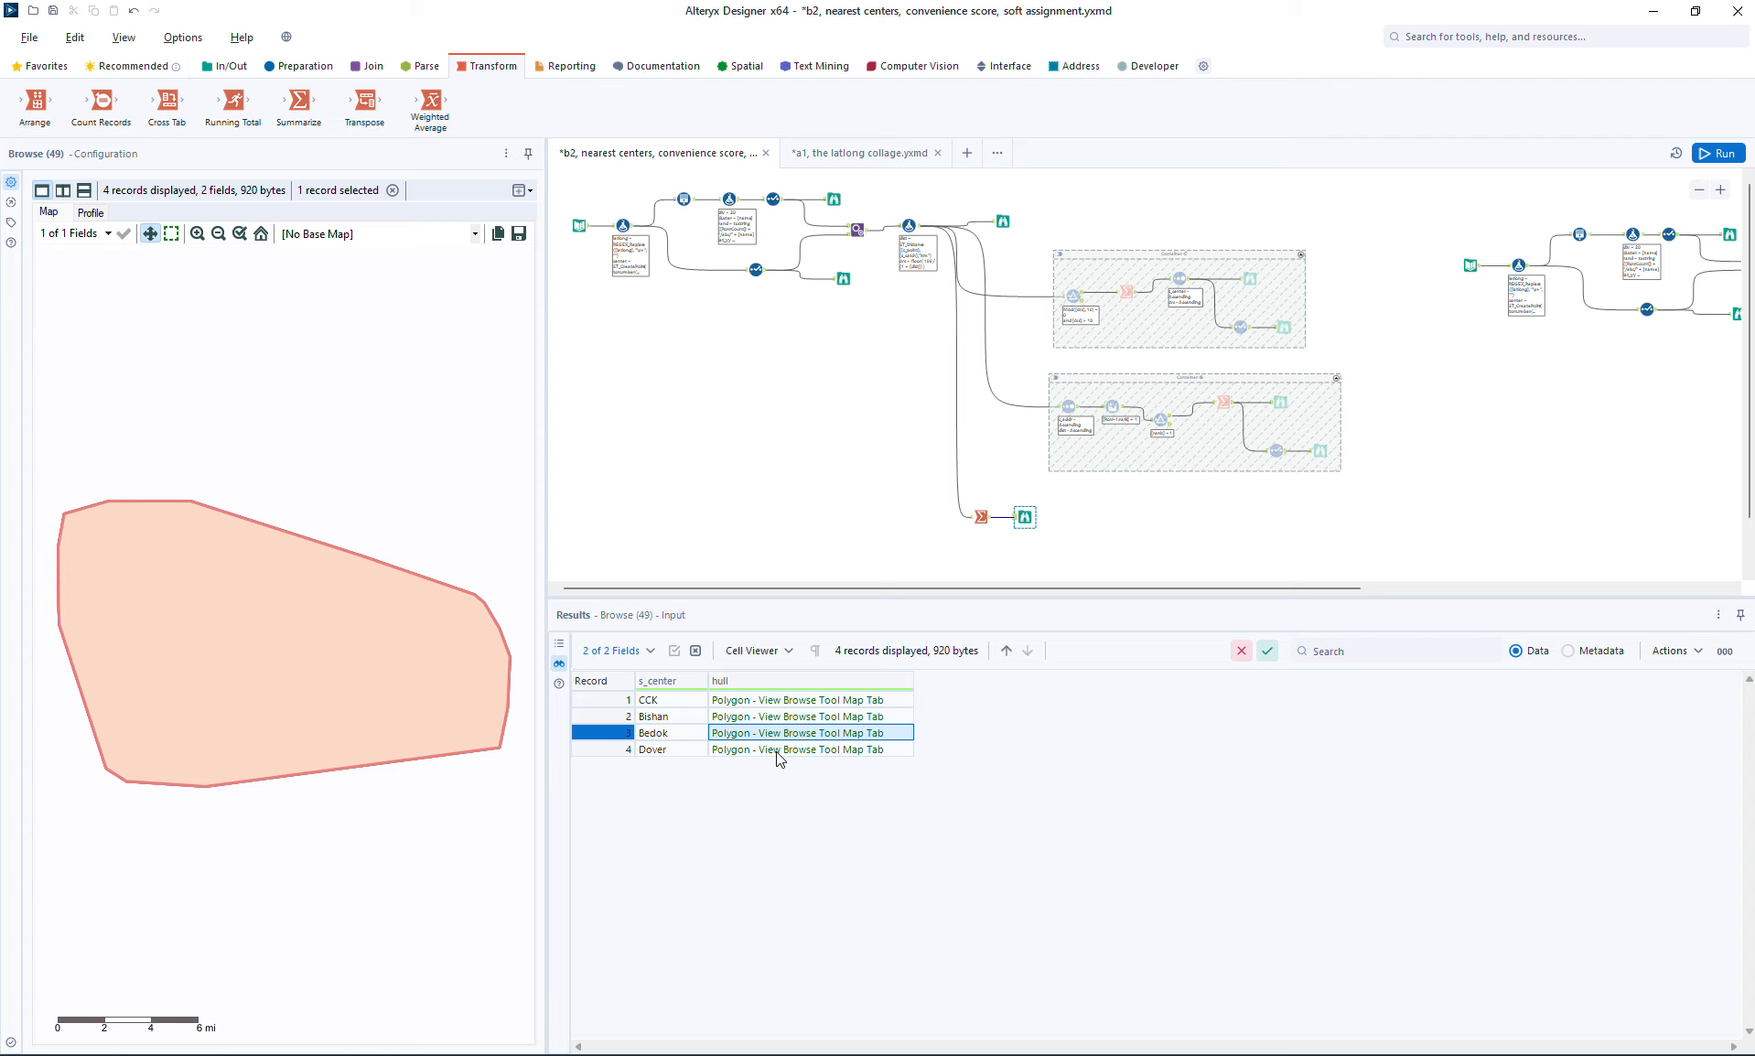
{"action": "left_click", "coordinate": [779, 754]}
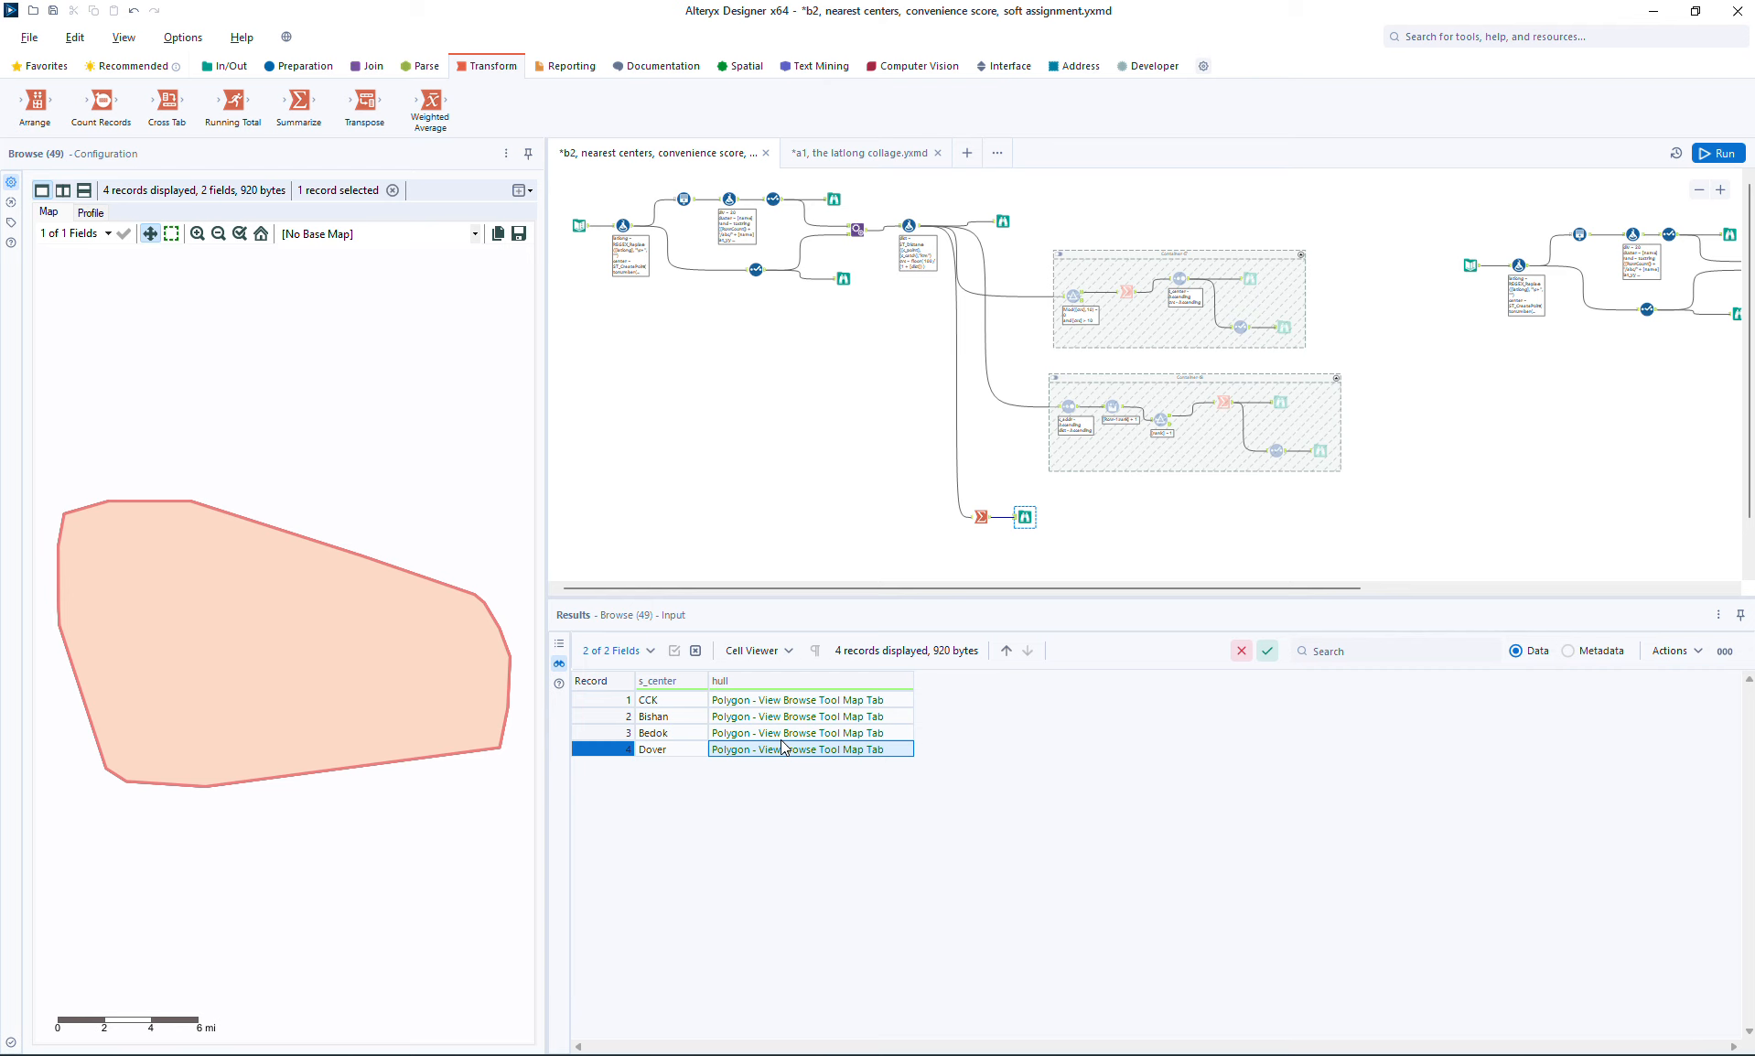
Step: Compare the map of all customer points with the map of the summarized center hulls
{"action": "left_click", "coordinate": [1005, 222]}
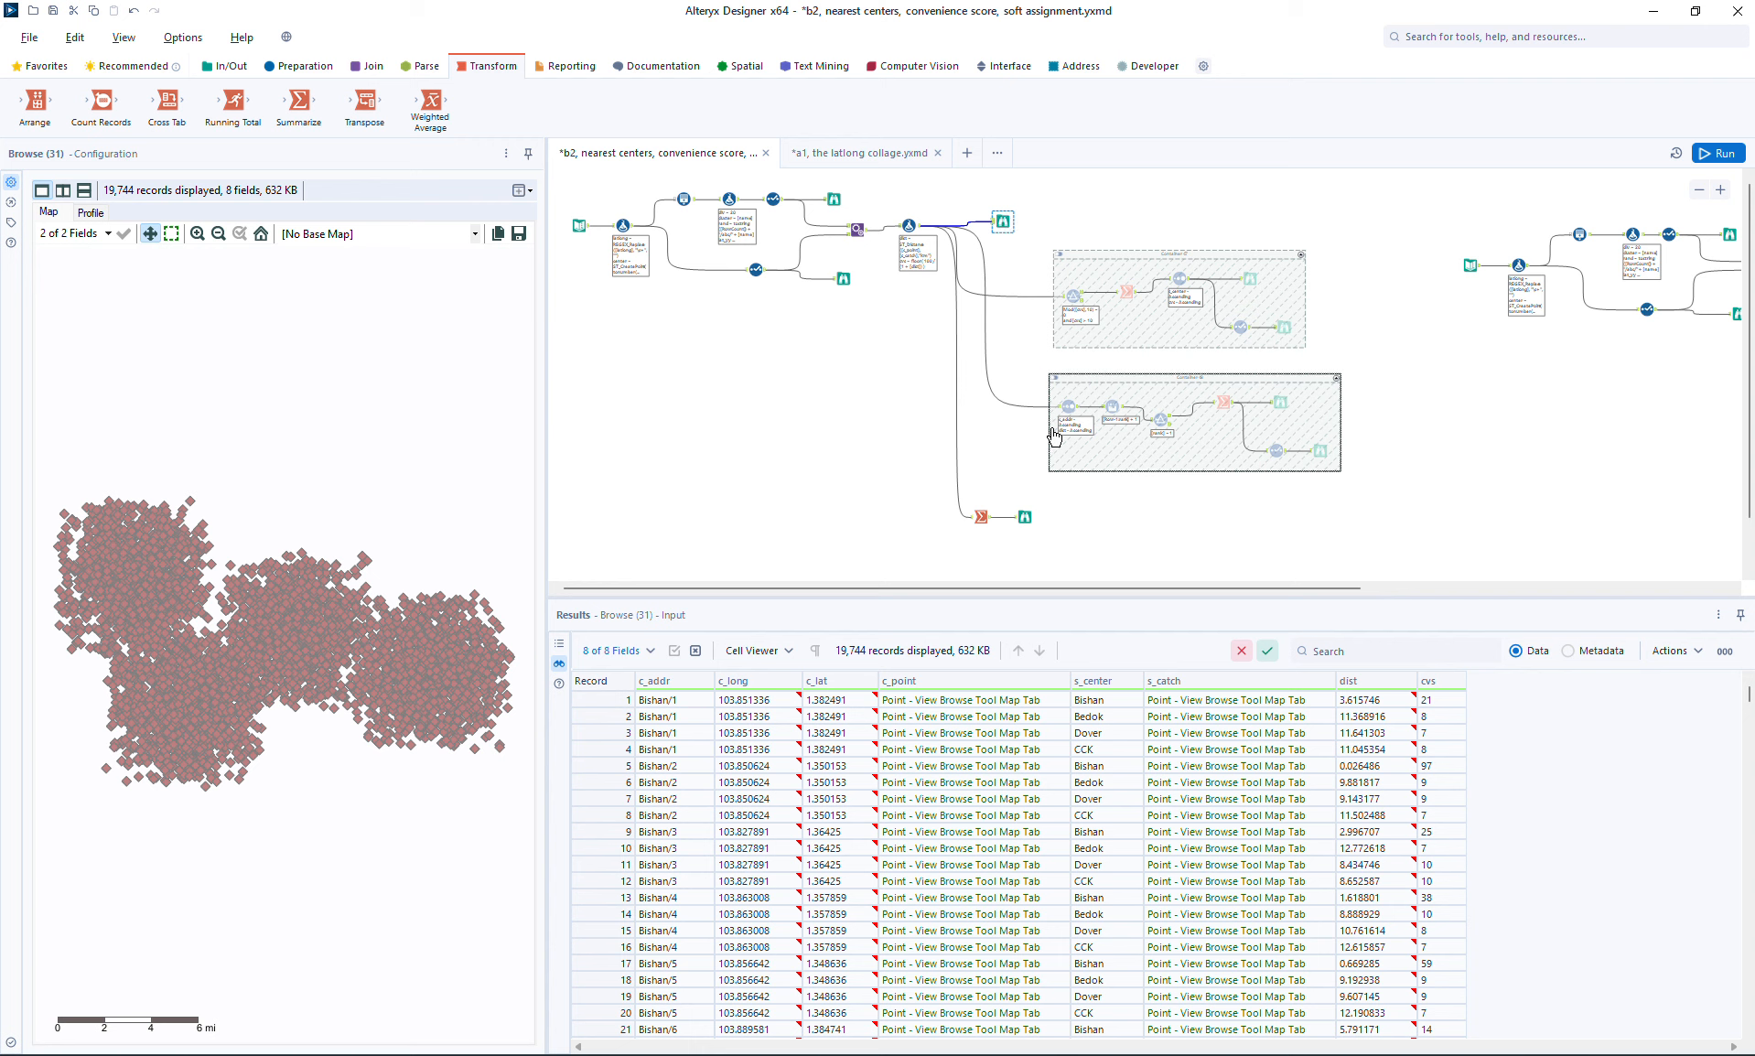
{"action": "left_click", "coordinate": [1020, 525]}
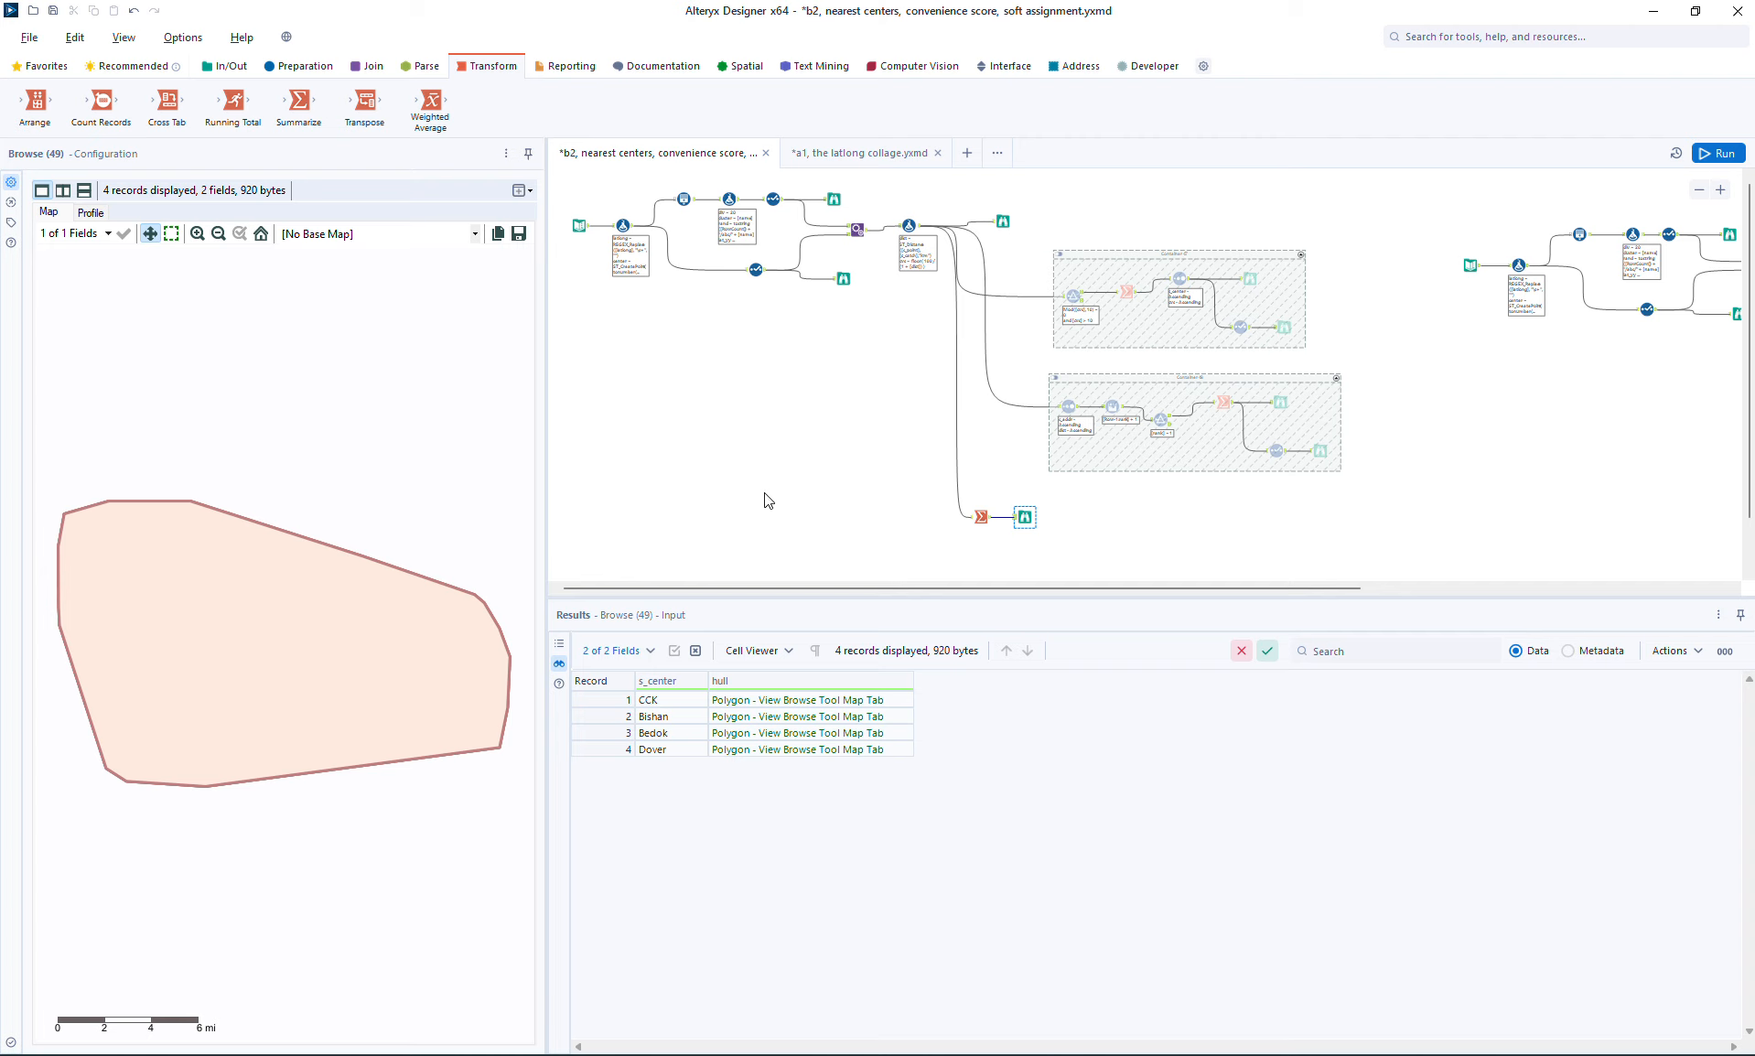
{"action": "left_click", "coordinate": [1001, 222]}
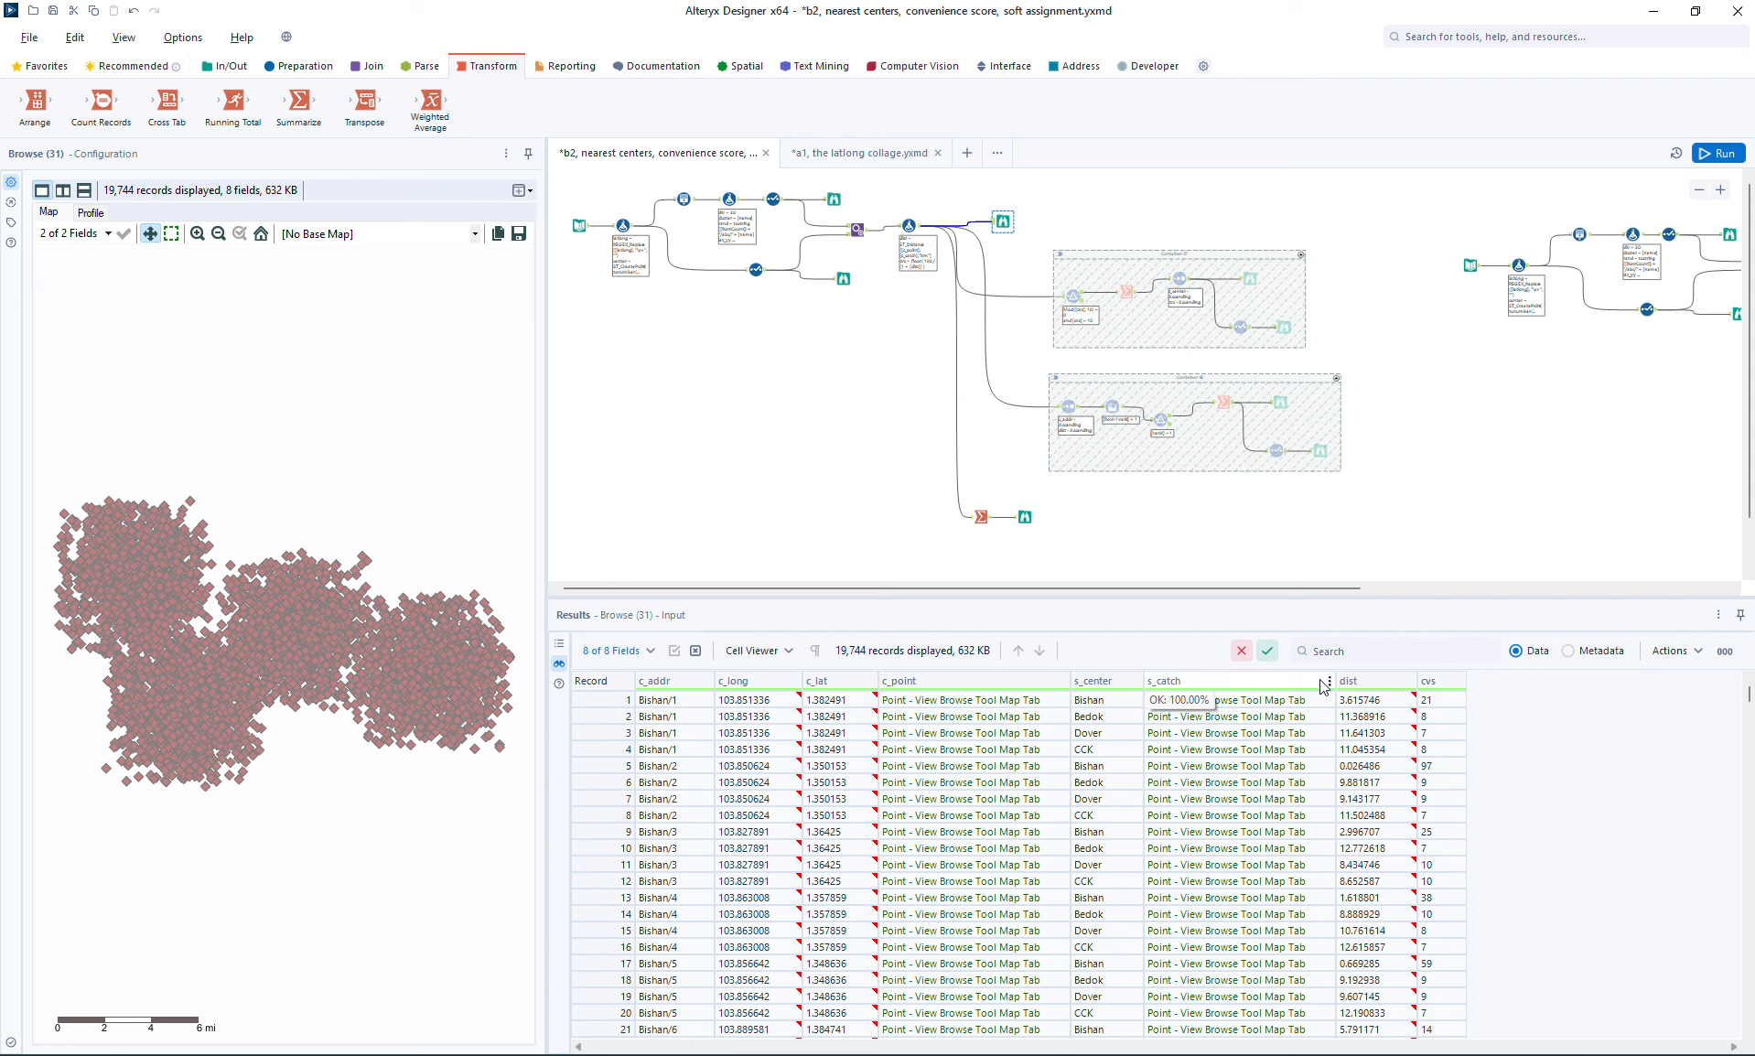
Step: Insert a Filter tool before the new Summarize tool with the custom expression [dist] <= 15
{"action": "left_click", "coordinate": [302, 66]}
{"action": "left_click_drag", "start_coordinate": [230, 98], "coordinate": [935, 494]}
{"action": "left_click", "coordinate": [72, 287]}
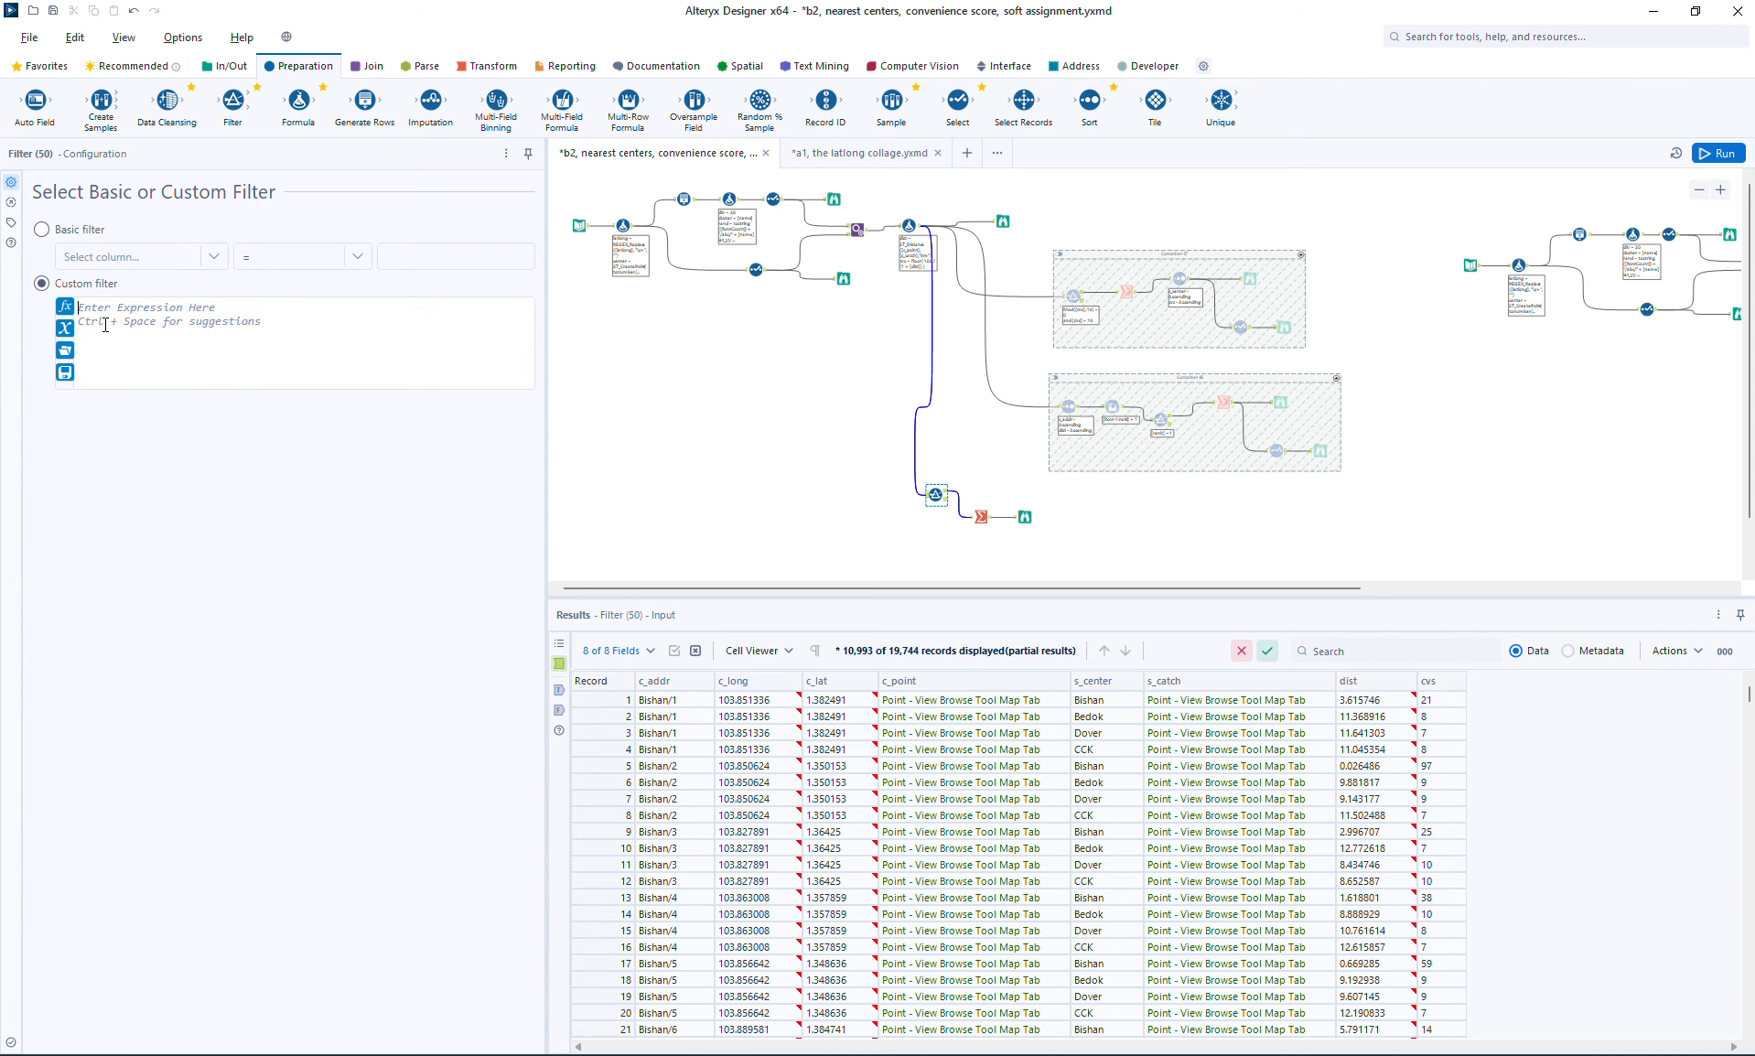
{"action": "left_click", "coordinate": [99, 319]}
{"action": "type", "text": "[dist]"}
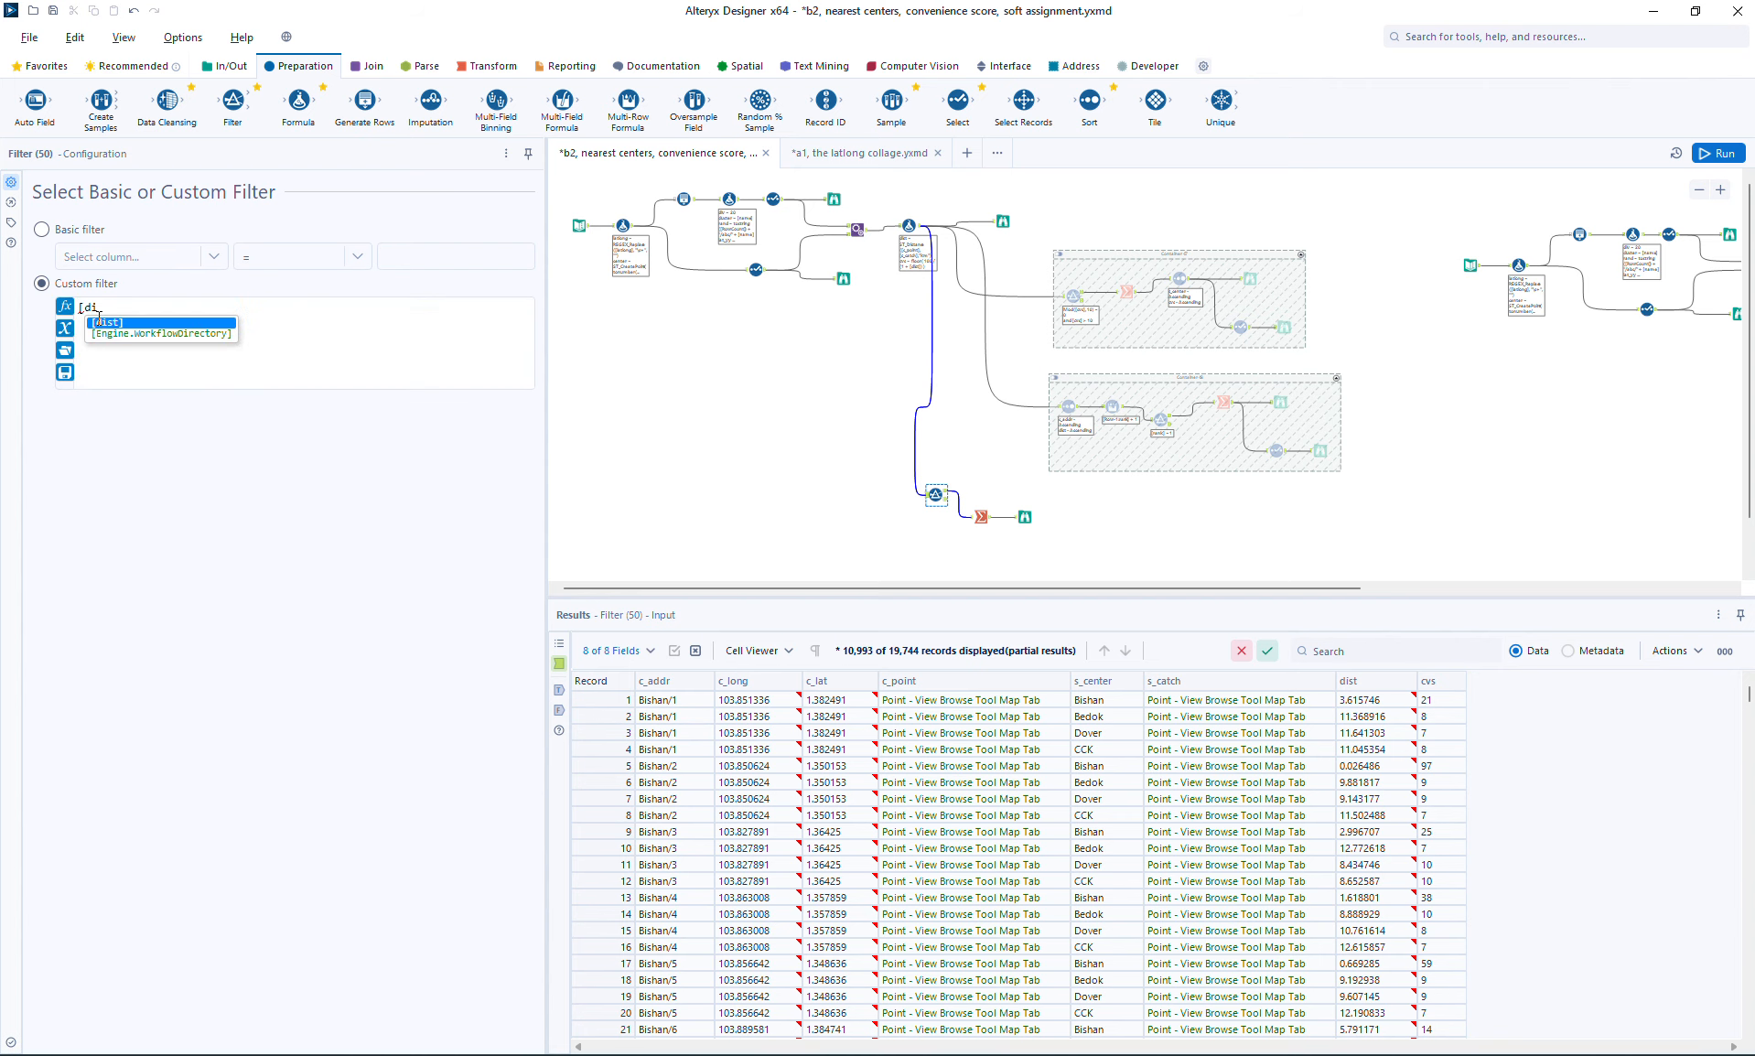
{"action": "key", "text": "Return"}
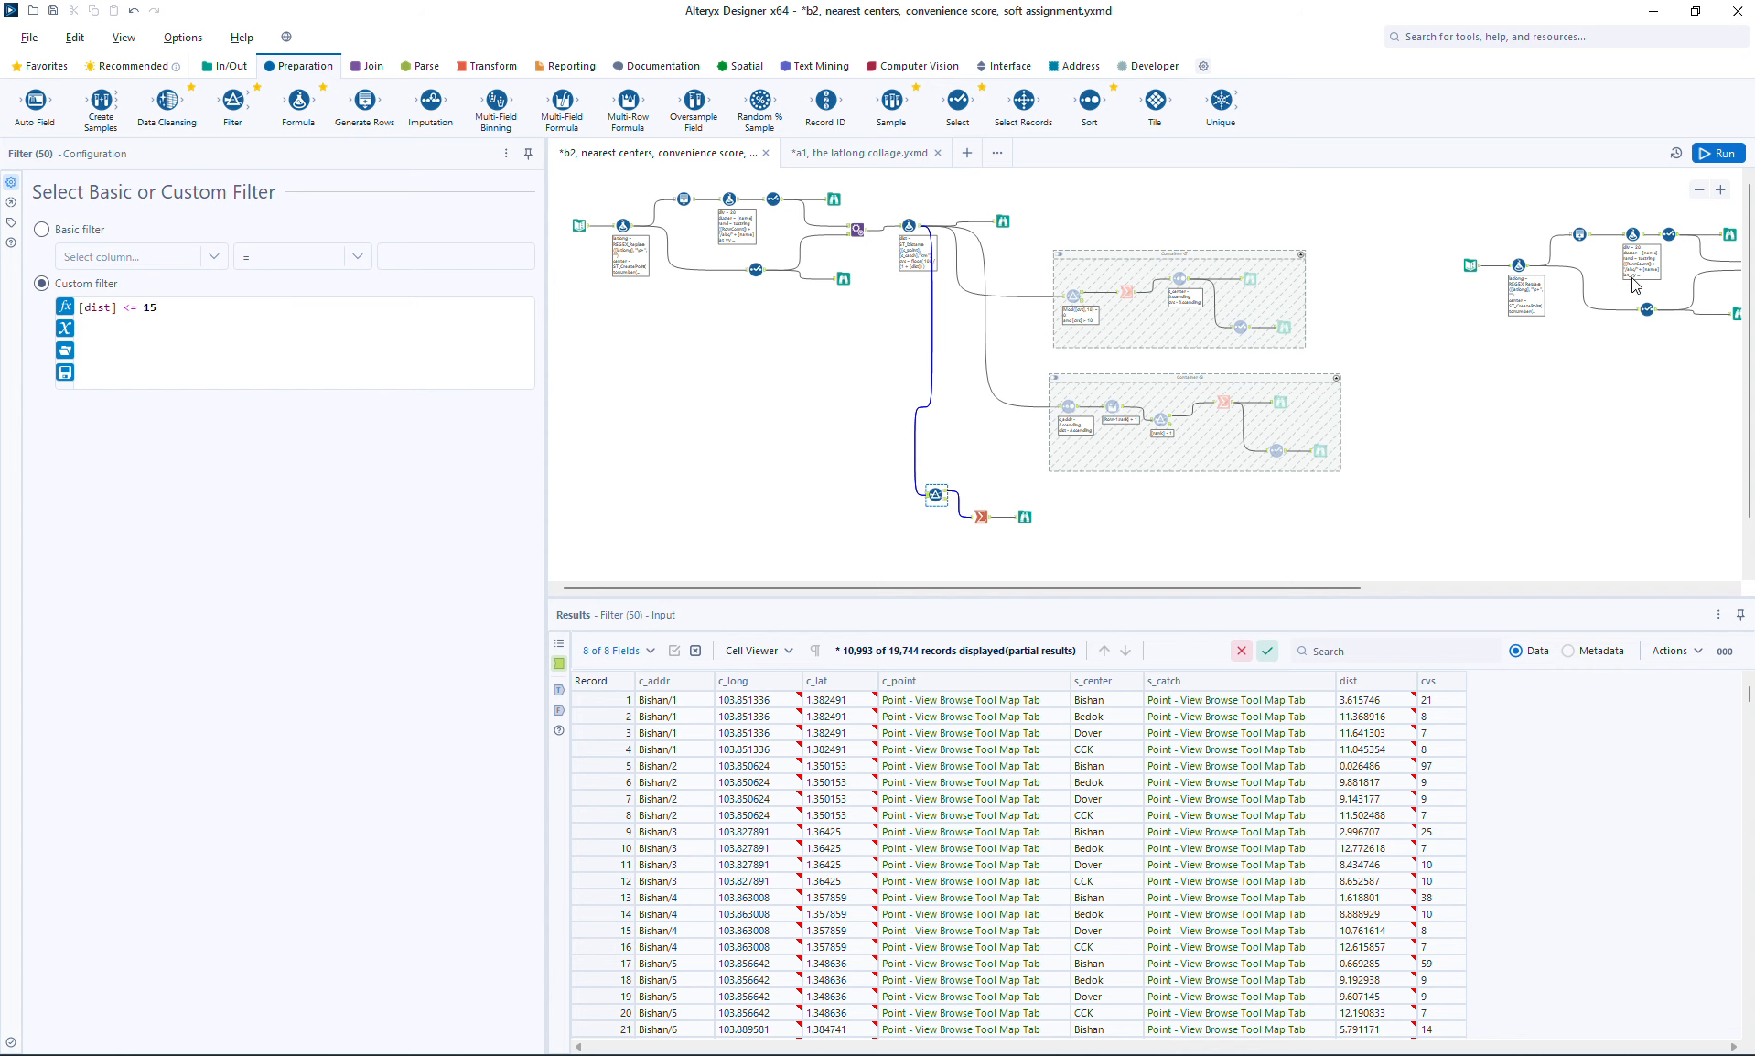
Step: Run the workflow and inspect the hulls of CCK, Bishan, Bedok and Dover on the Browse map after the new Summarize
{"action": "left_click", "coordinate": [1721, 153]}
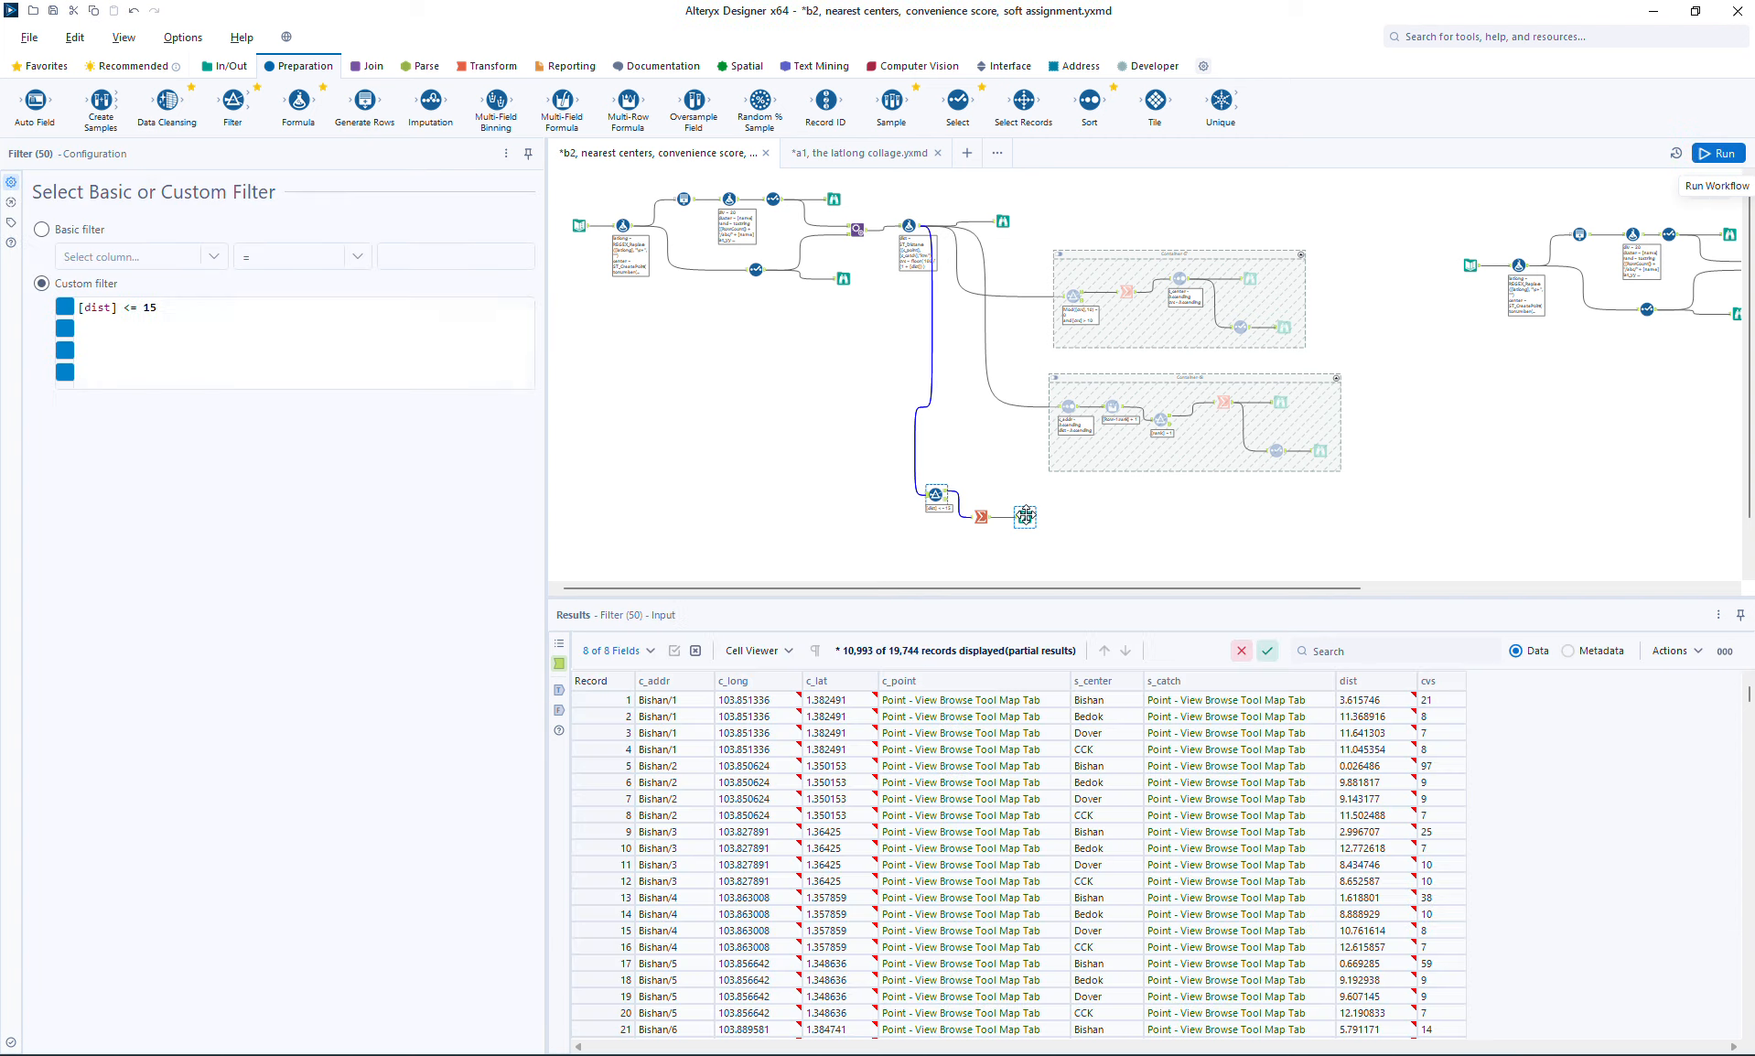
{"action": "left_click", "coordinate": [1025, 516]}
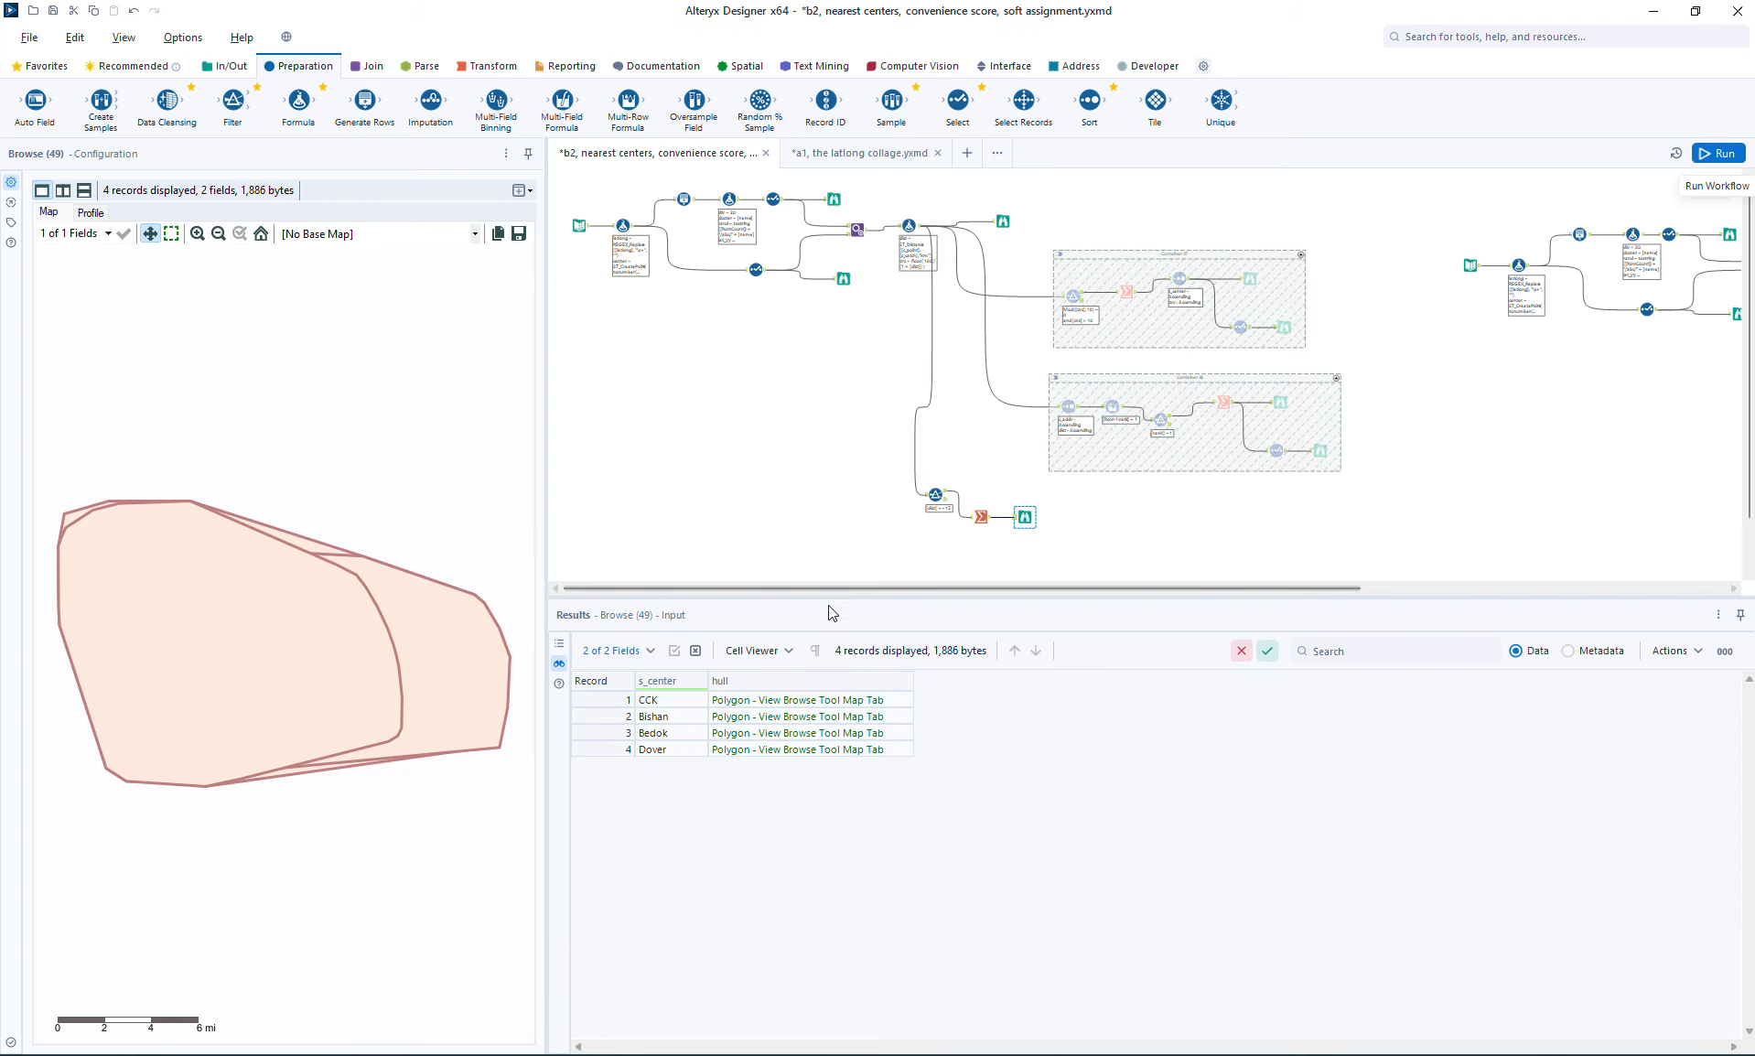
{"action": "left_click", "coordinate": [749, 703]}
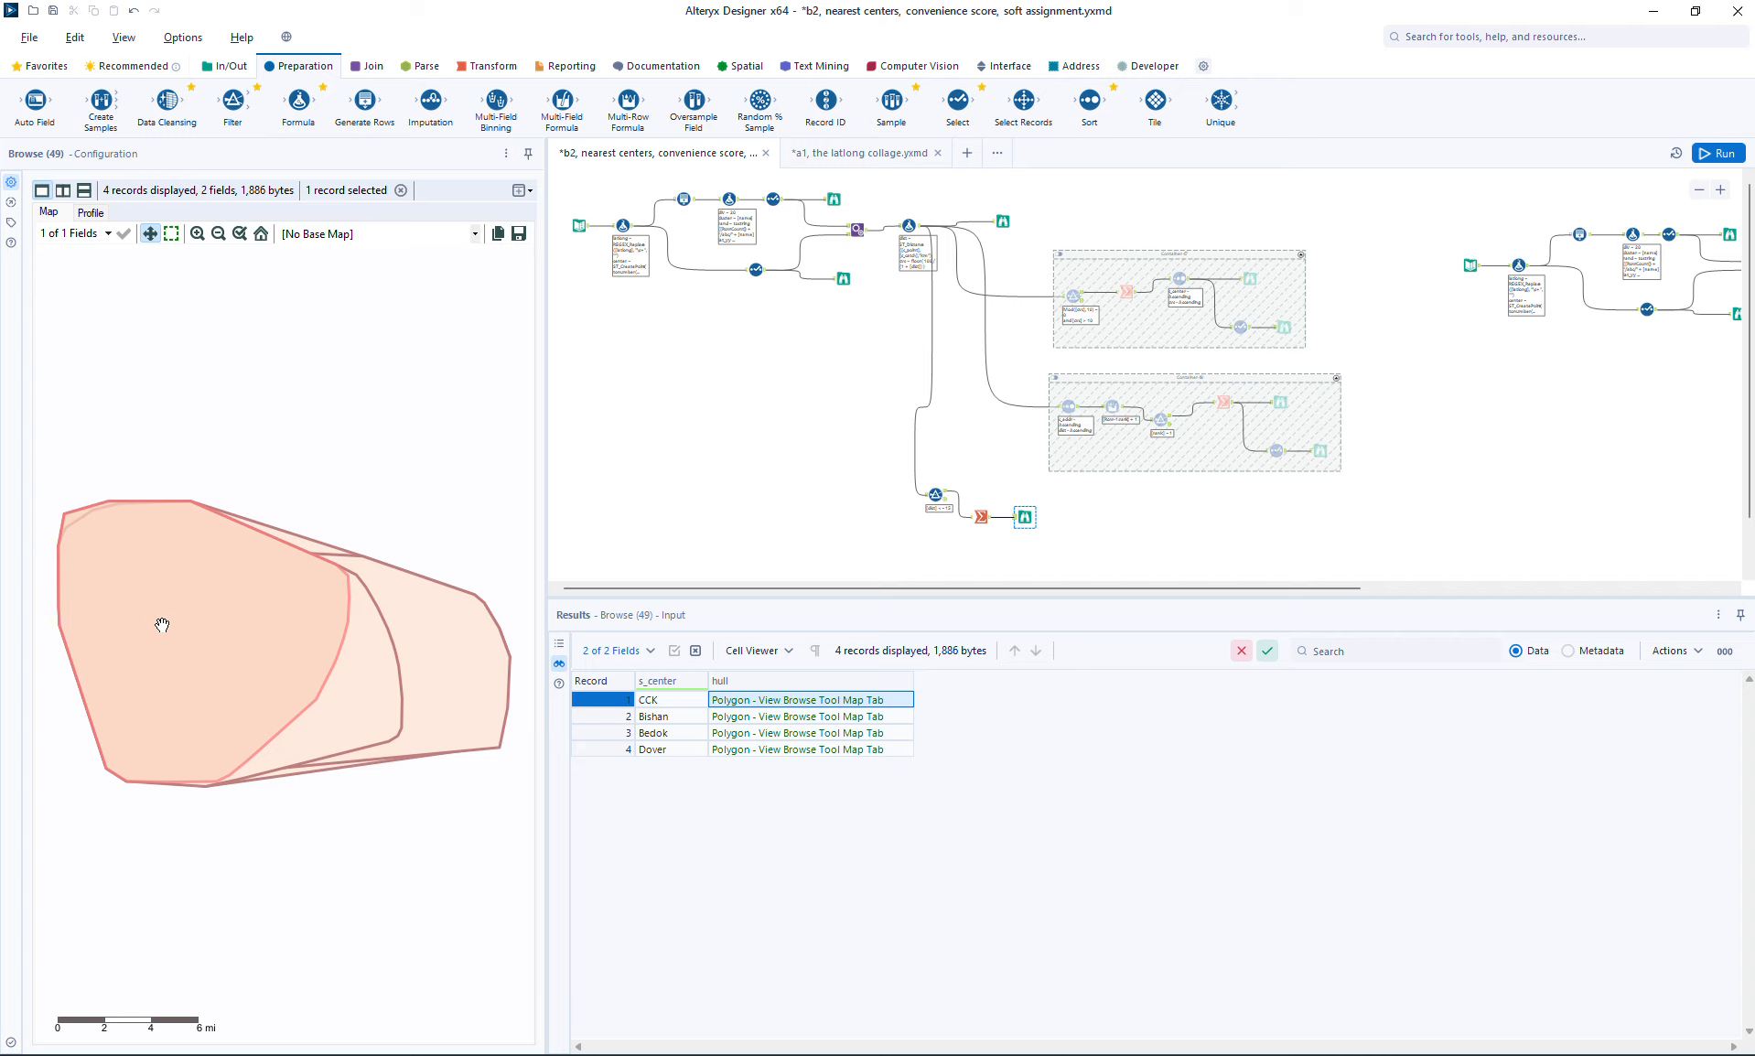
{"action": "left_click", "coordinate": [765, 718]}
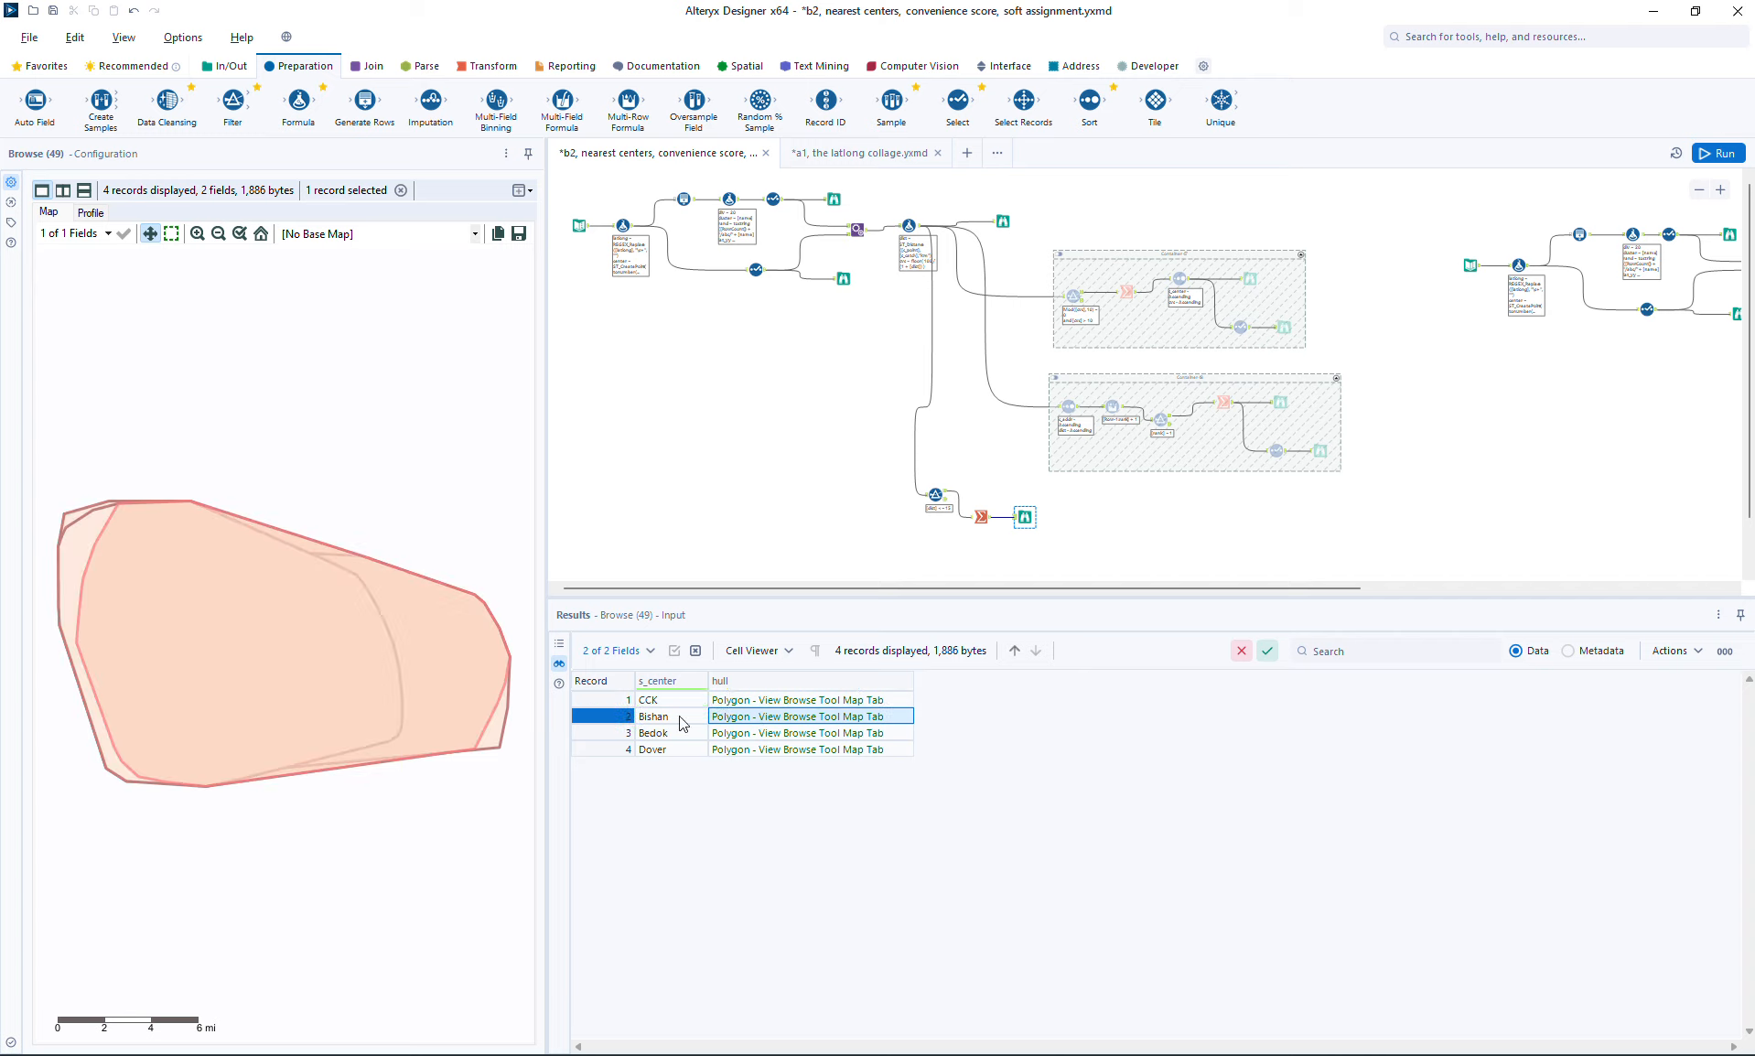
{"action": "left_click", "coordinate": [802, 733]}
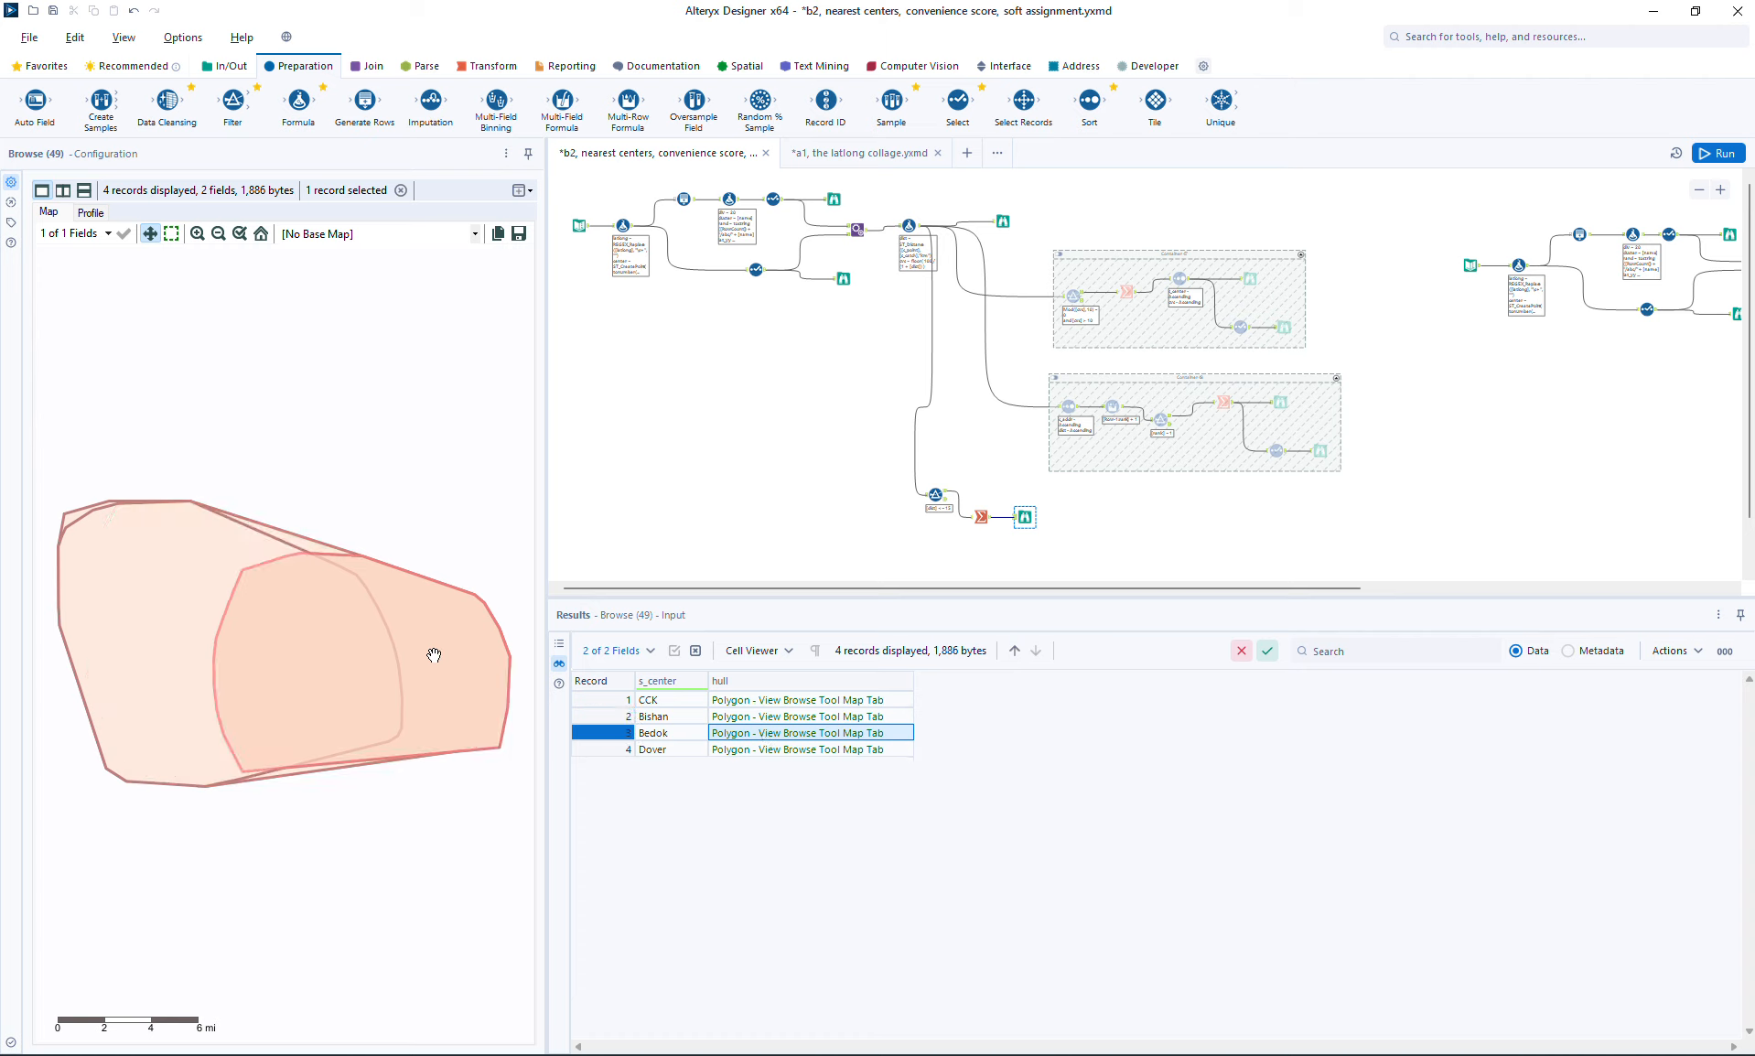
{"action": "left_click", "coordinate": [785, 750]}
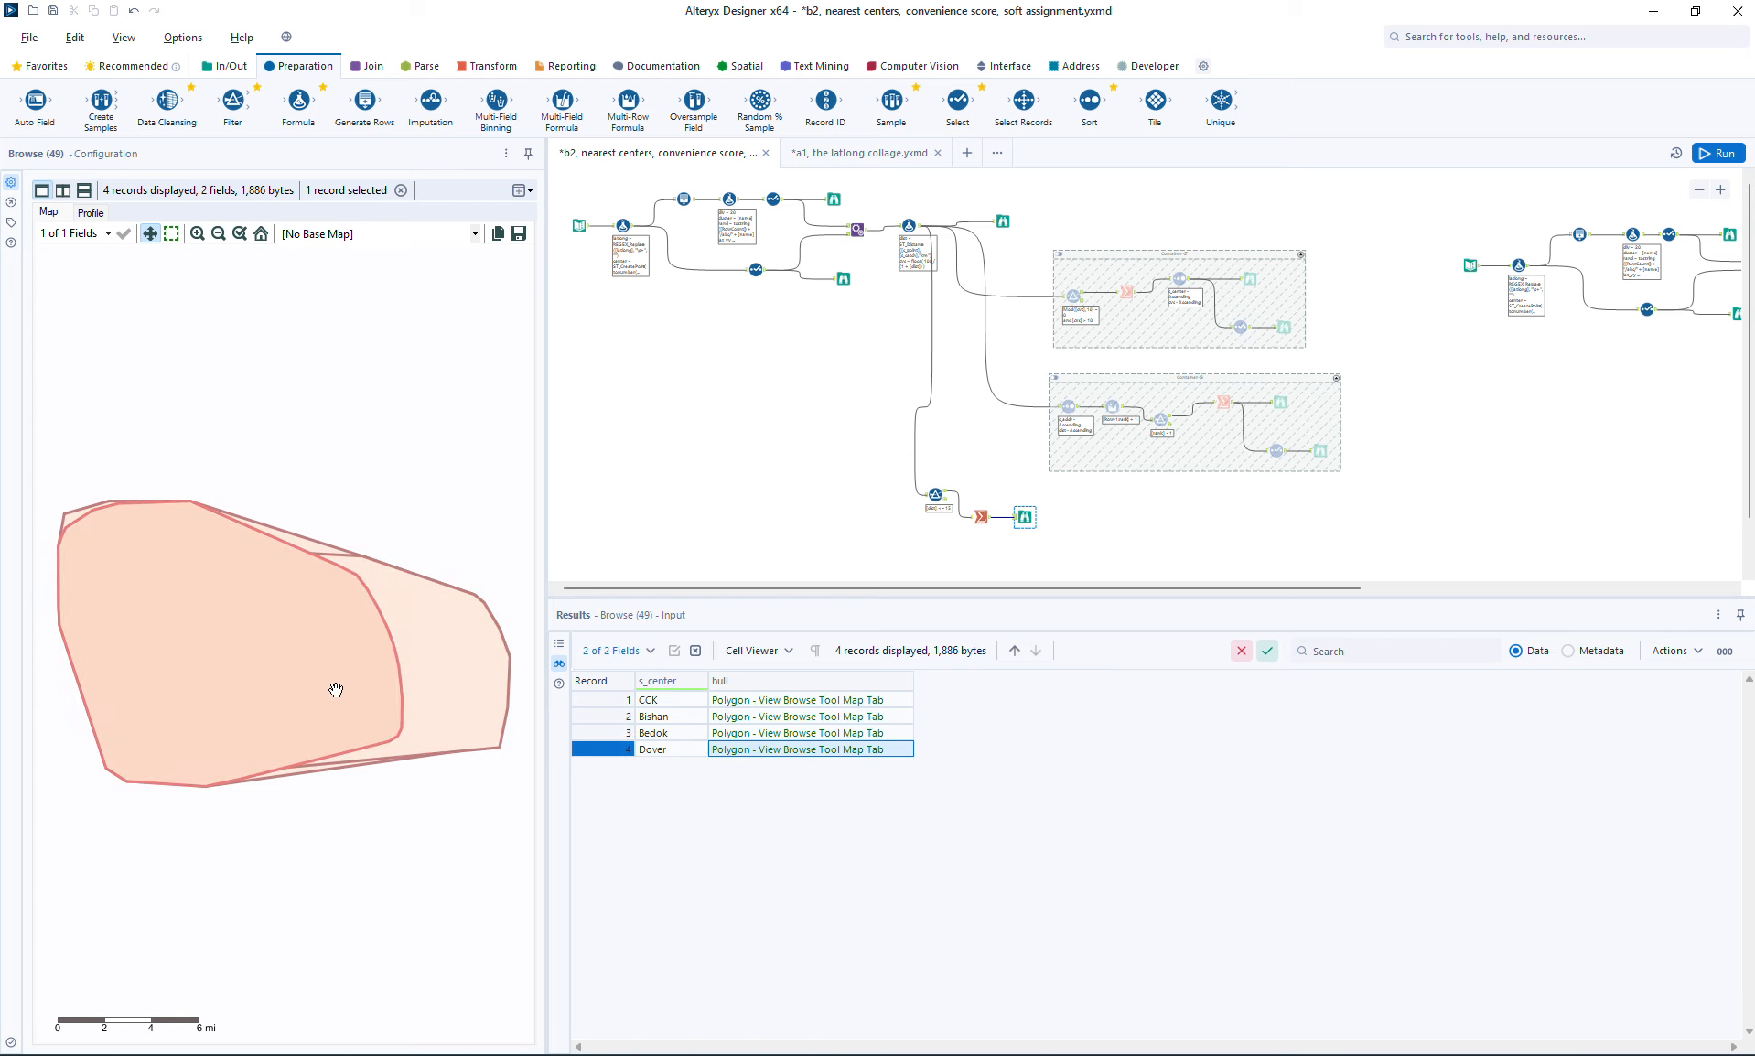
Step: Set the new Filter's expression to [dist] <= 10, rerun the workflow and view the CCK hull on the map
{"action": "left_click", "coordinate": [935, 495]}
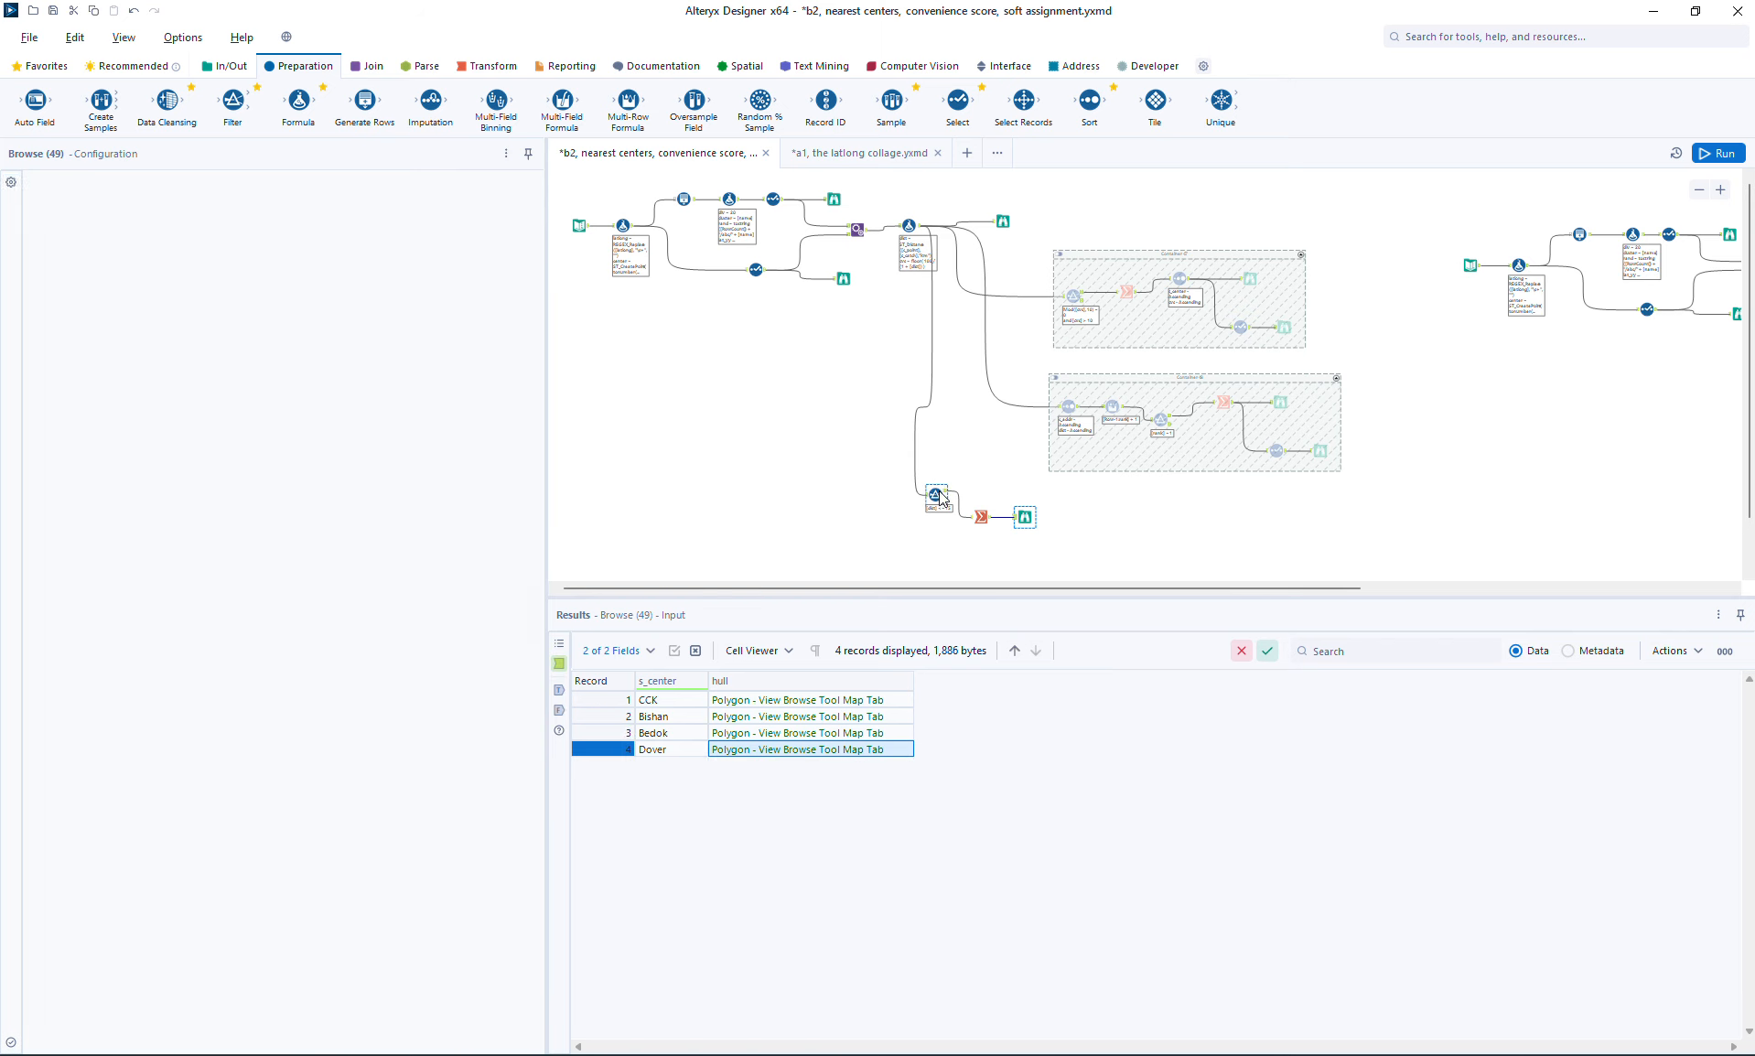
{"action": "left_click", "coordinate": [170, 312]}
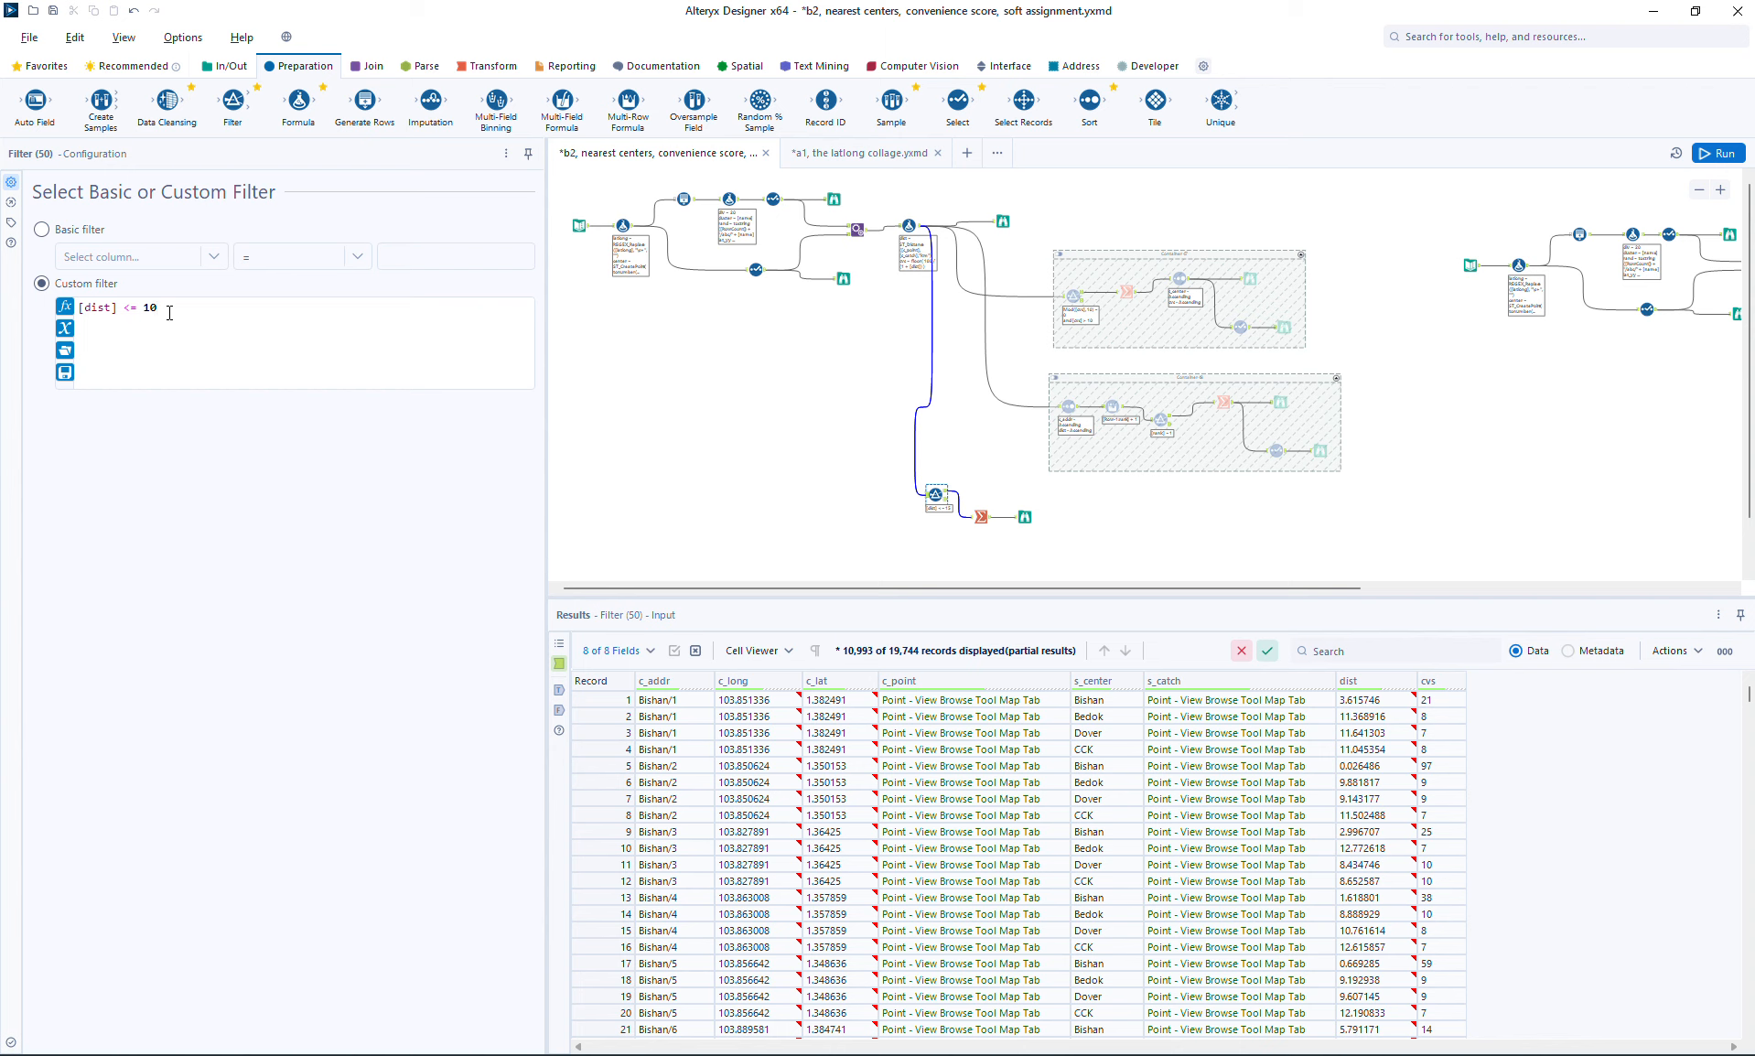
{"action": "left_click", "coordinate": [1718, 153]}
{"action": "left_click", "coordinate": [1024, 517]}
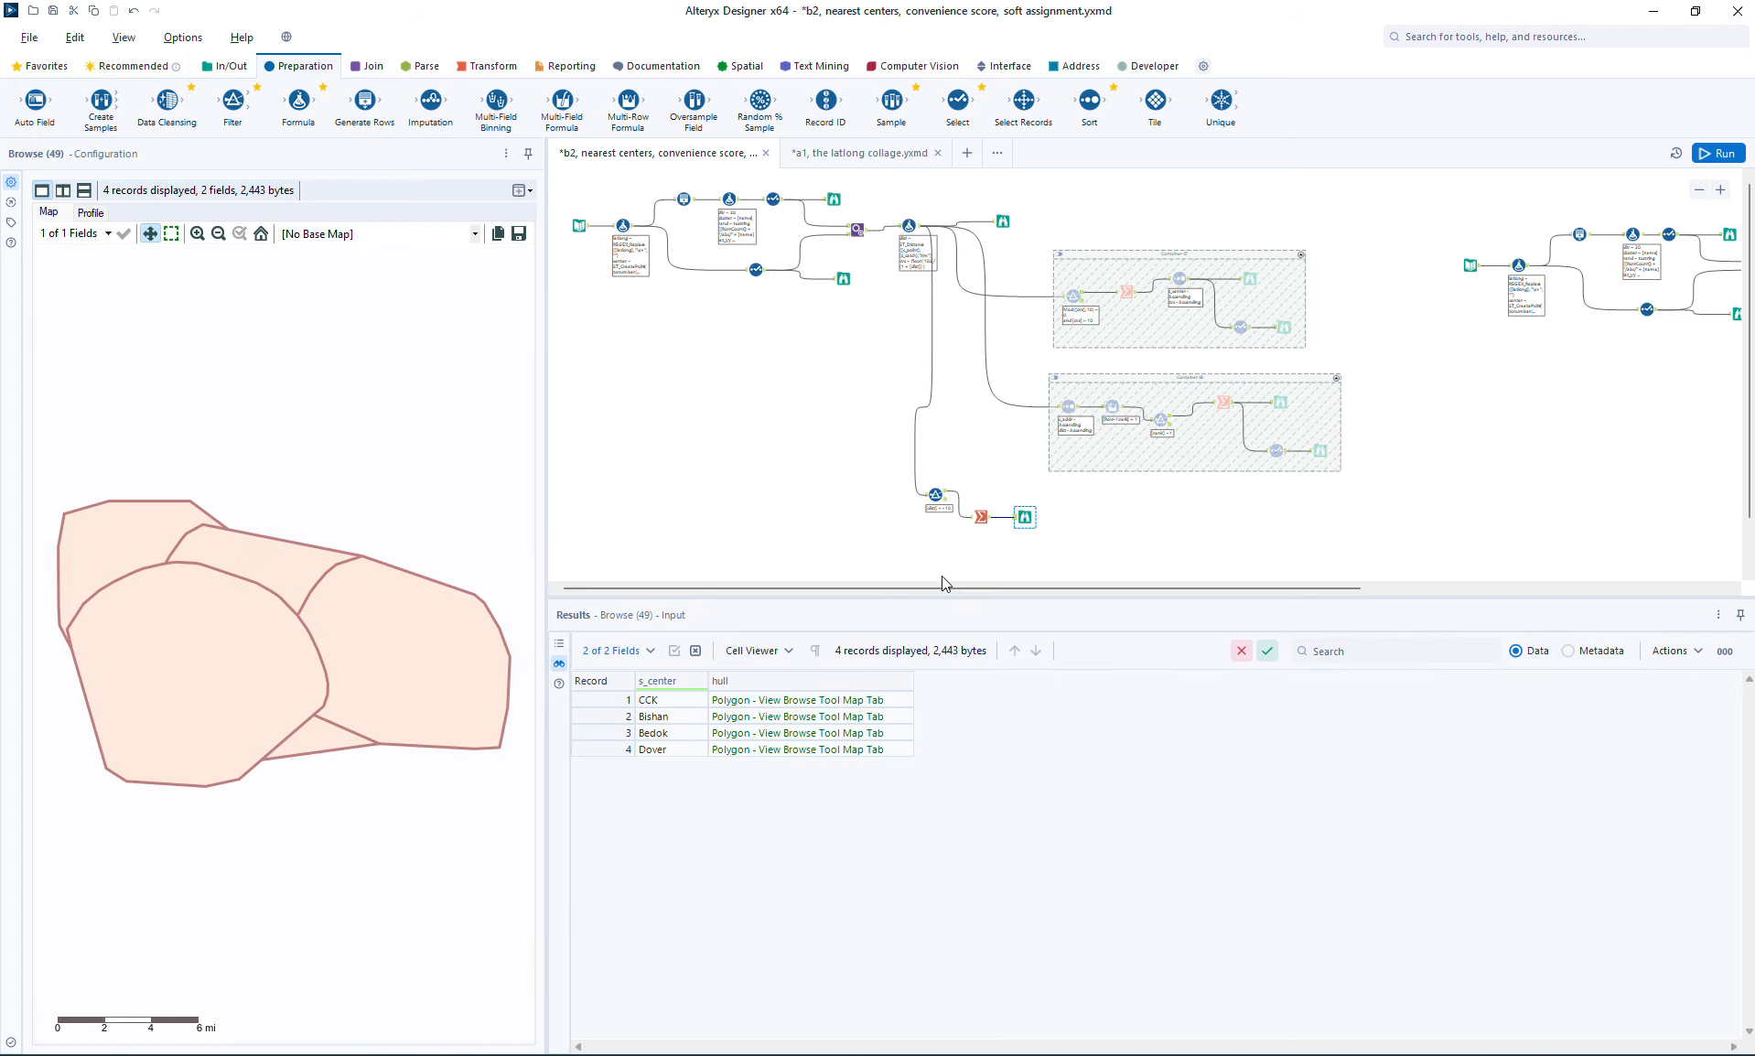
{"action": "left_click", "coordinate": [763, 708]}
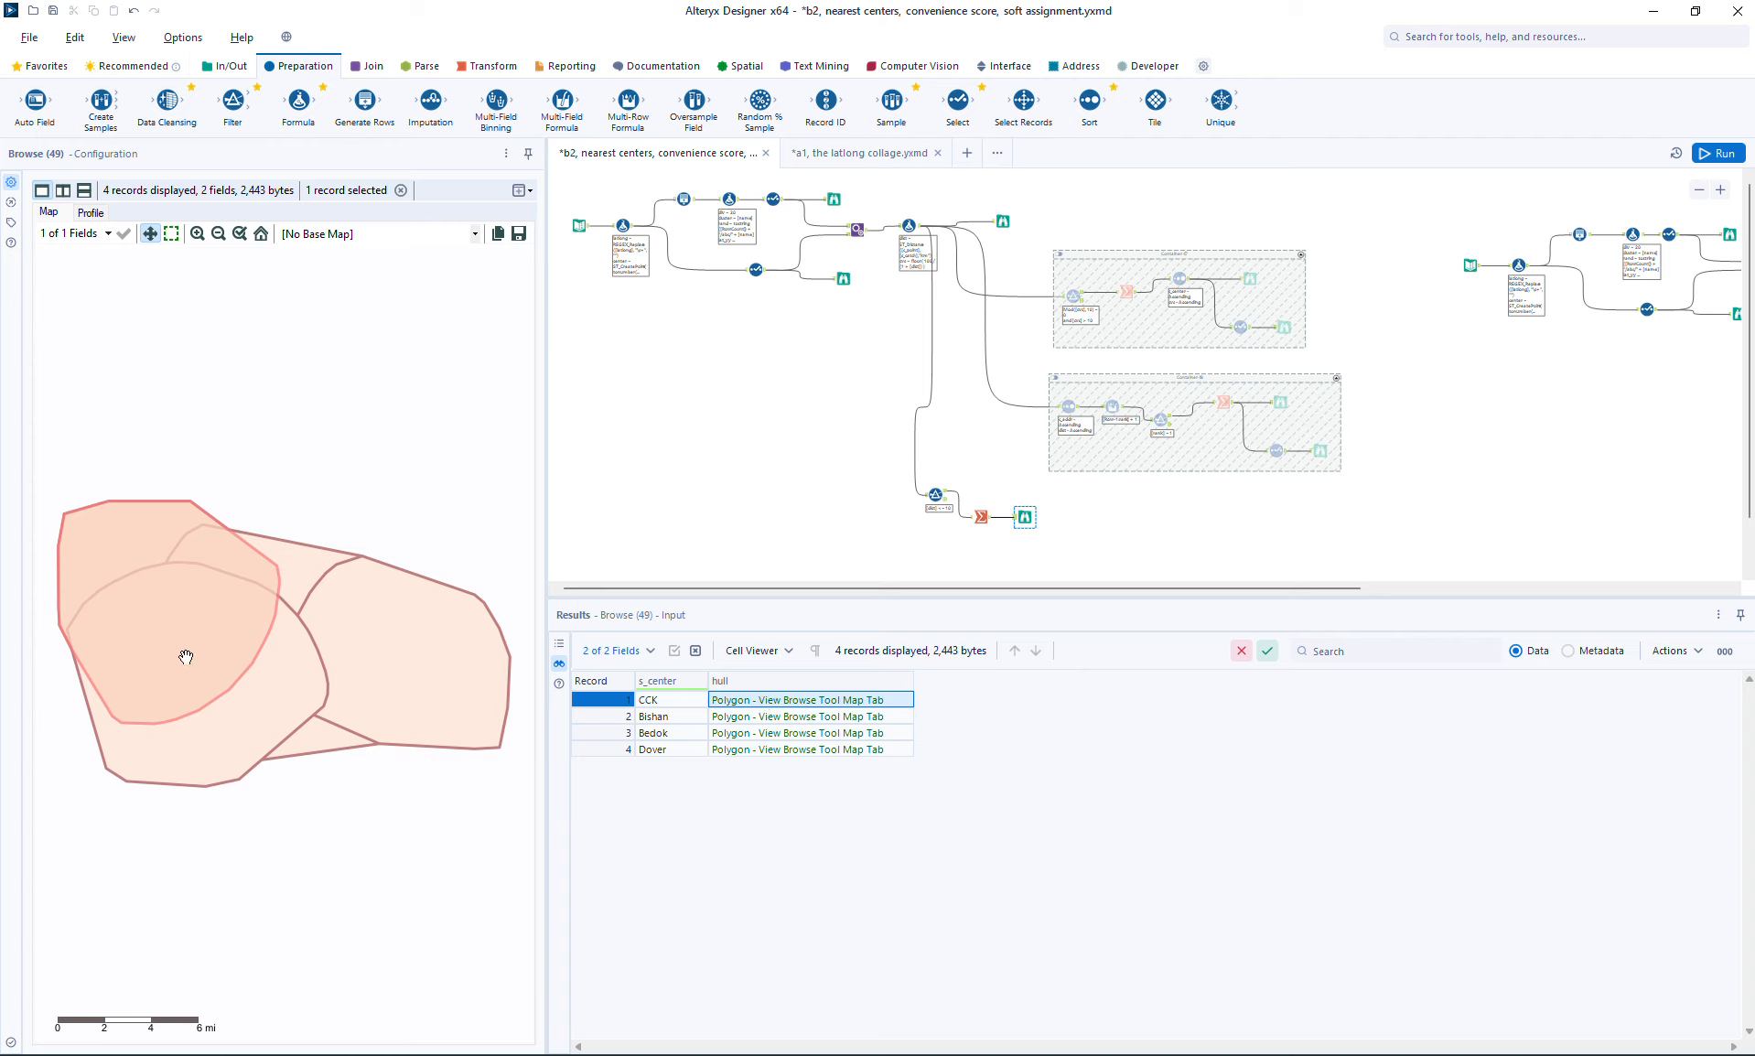
Step: Add a First action for s_catch to the new Summarize, name its output center, and run the workflow
{"action": "left_click", "coordinate": [980, 517]}
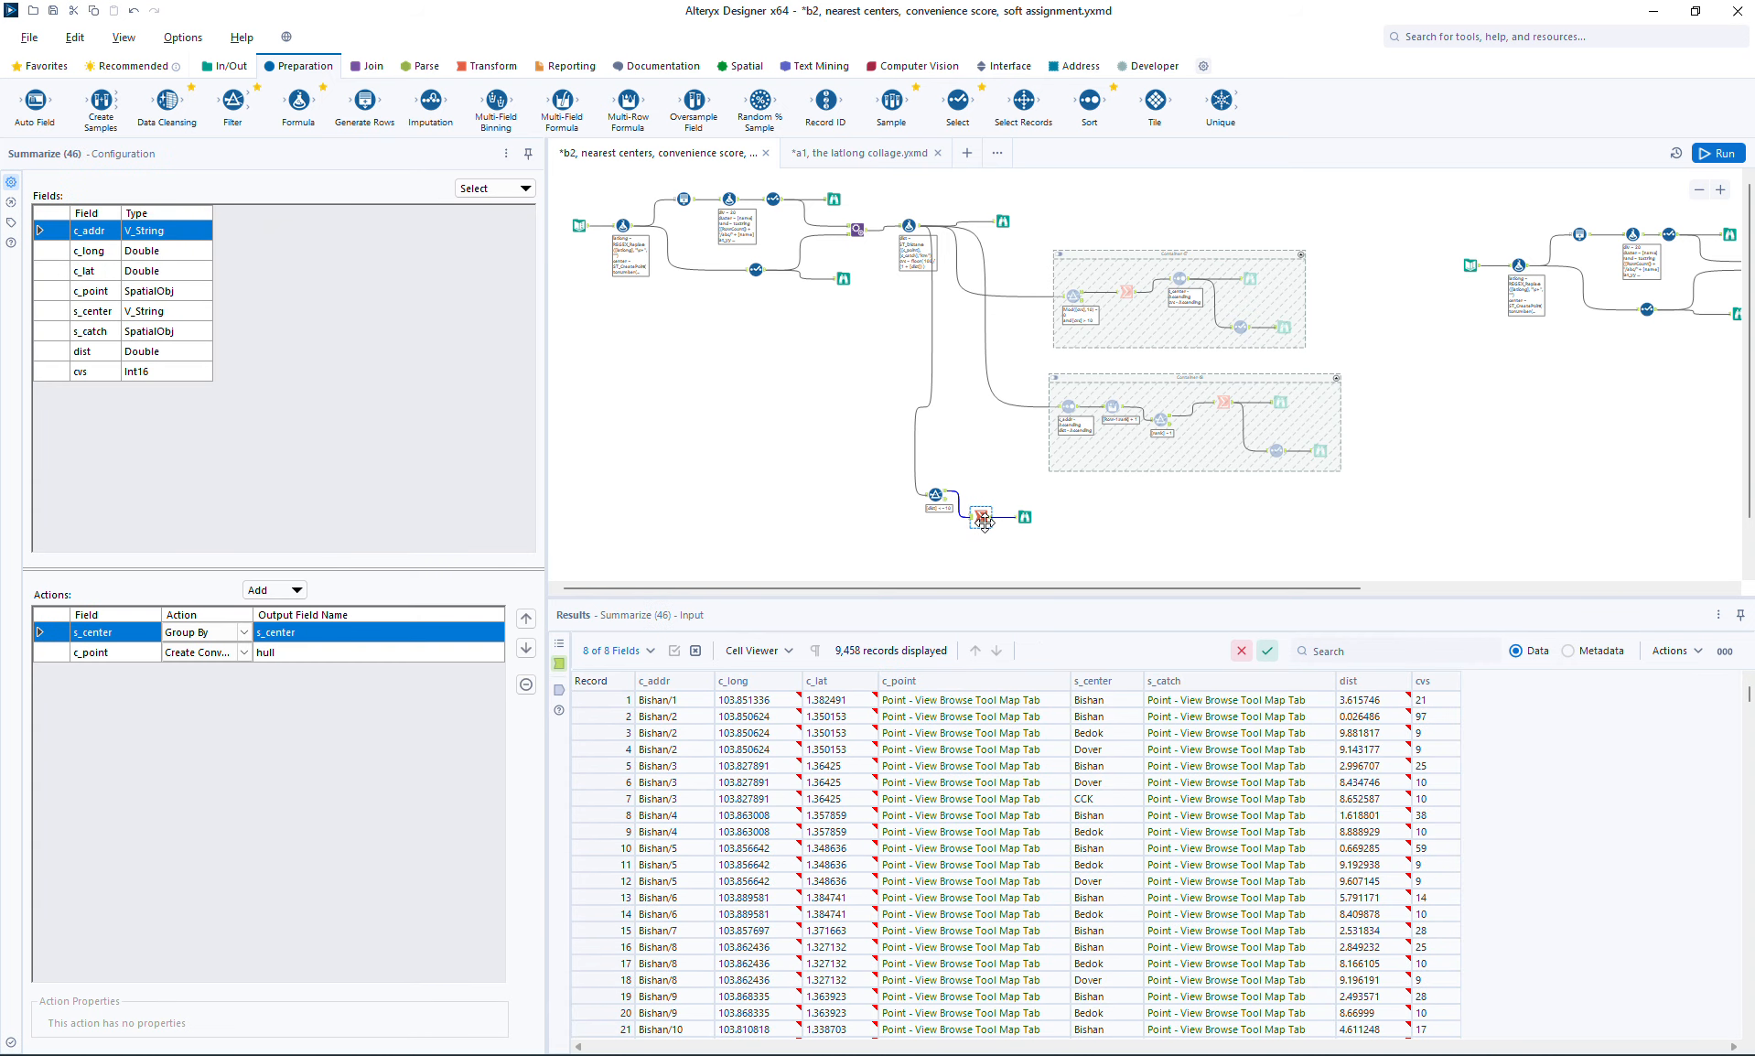
{"action": "left_click", "coordinate": [103, 335]}
{"action": "left_click", "coordinate": [259, 590]}
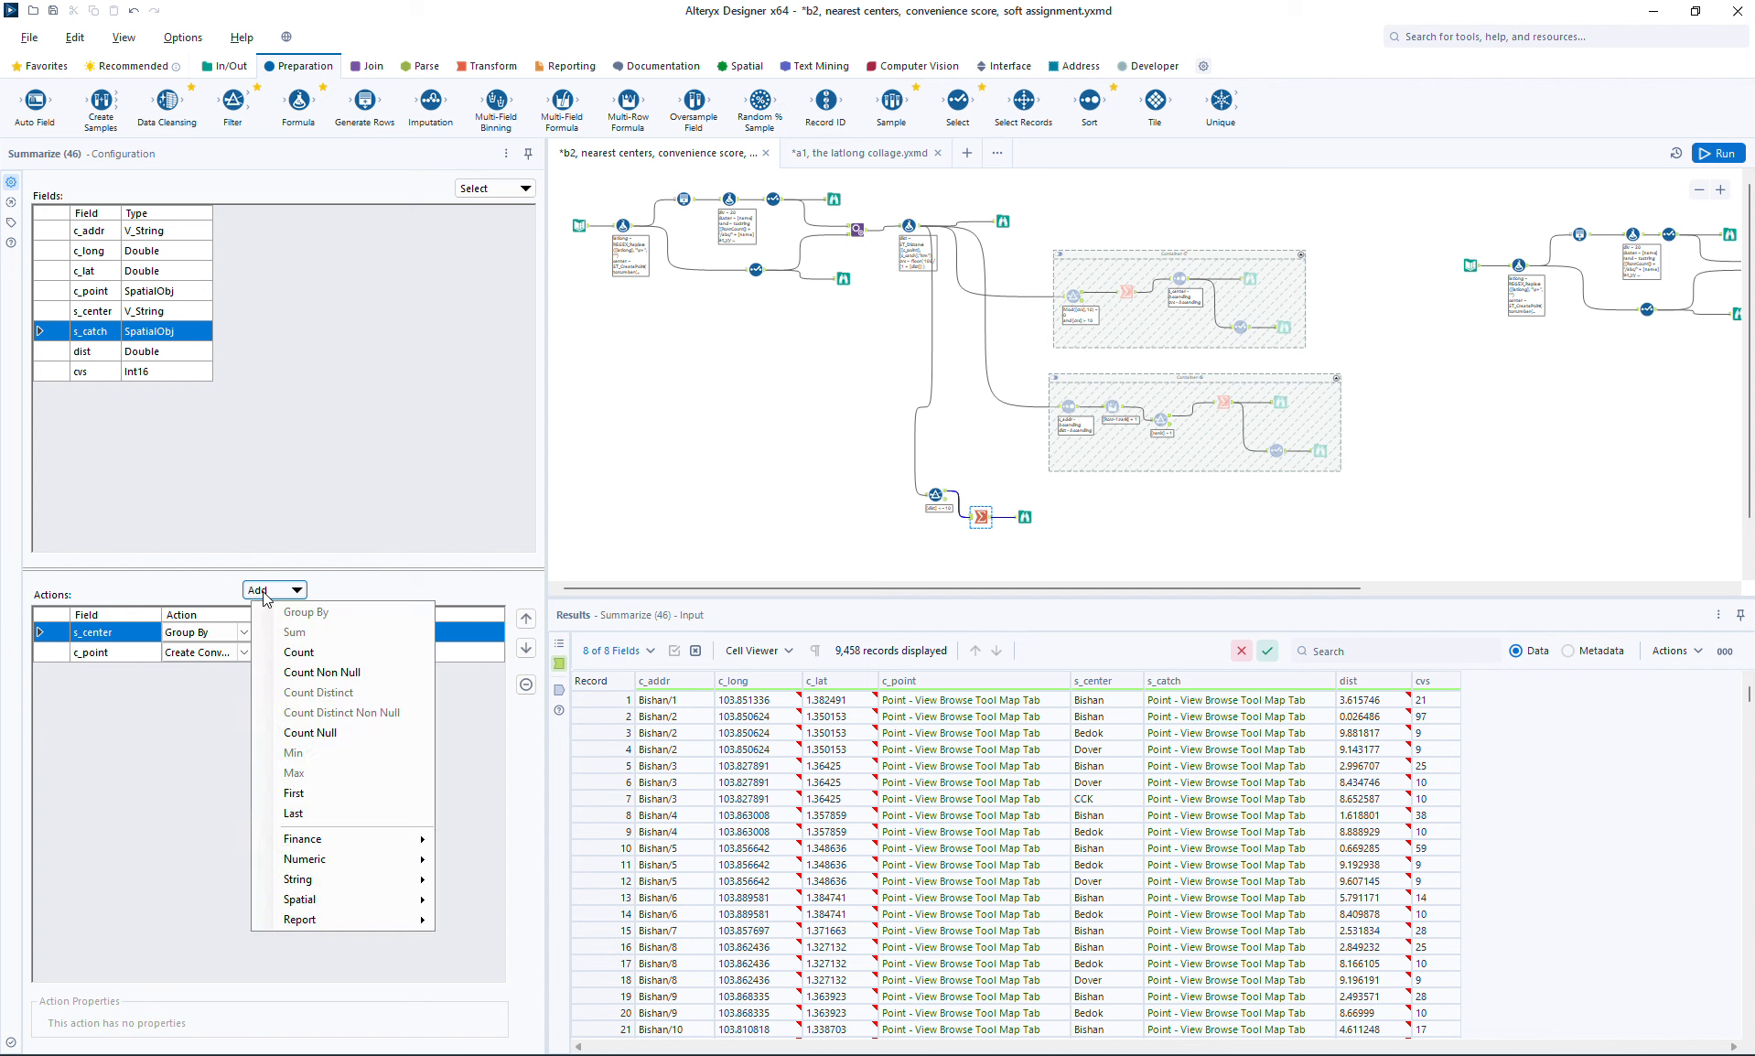
{"action": "left_click", "coordinate": [311, 793]}
{"action": "left_click", "coordinate": [343, 673]}
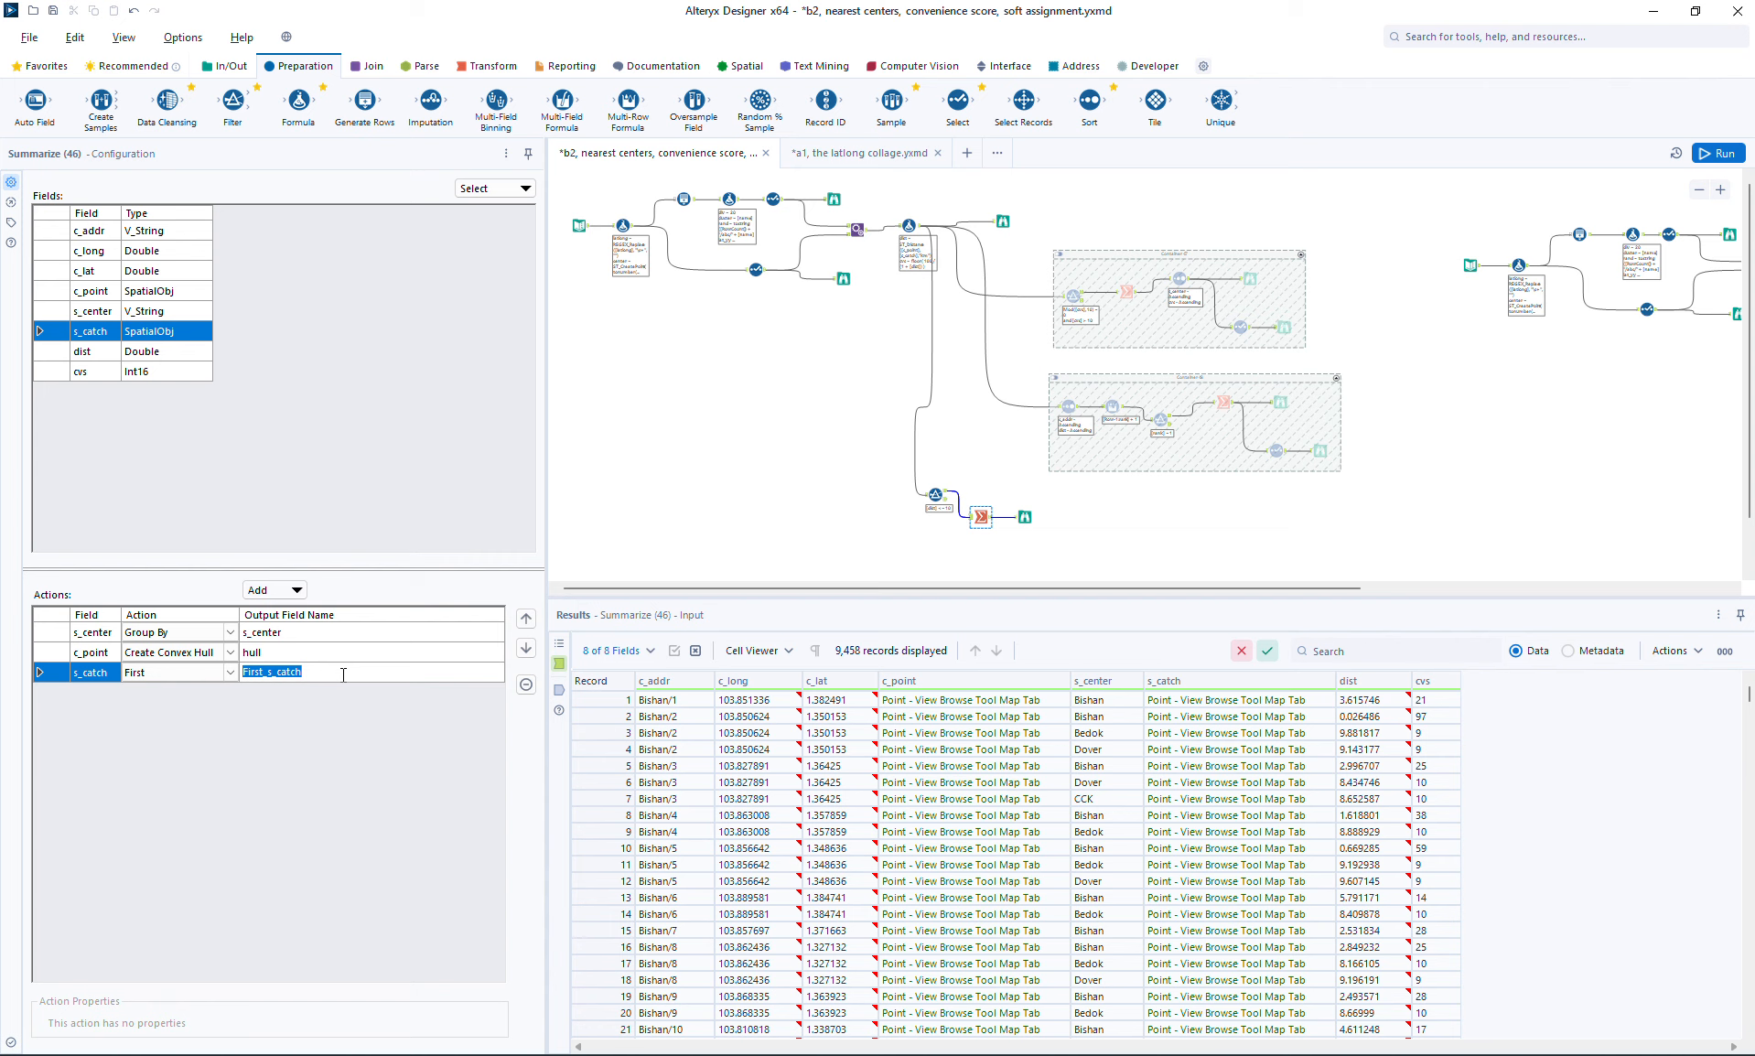
{"action": "type", "text": "center"}
{"action": "key", "text": "Return"}
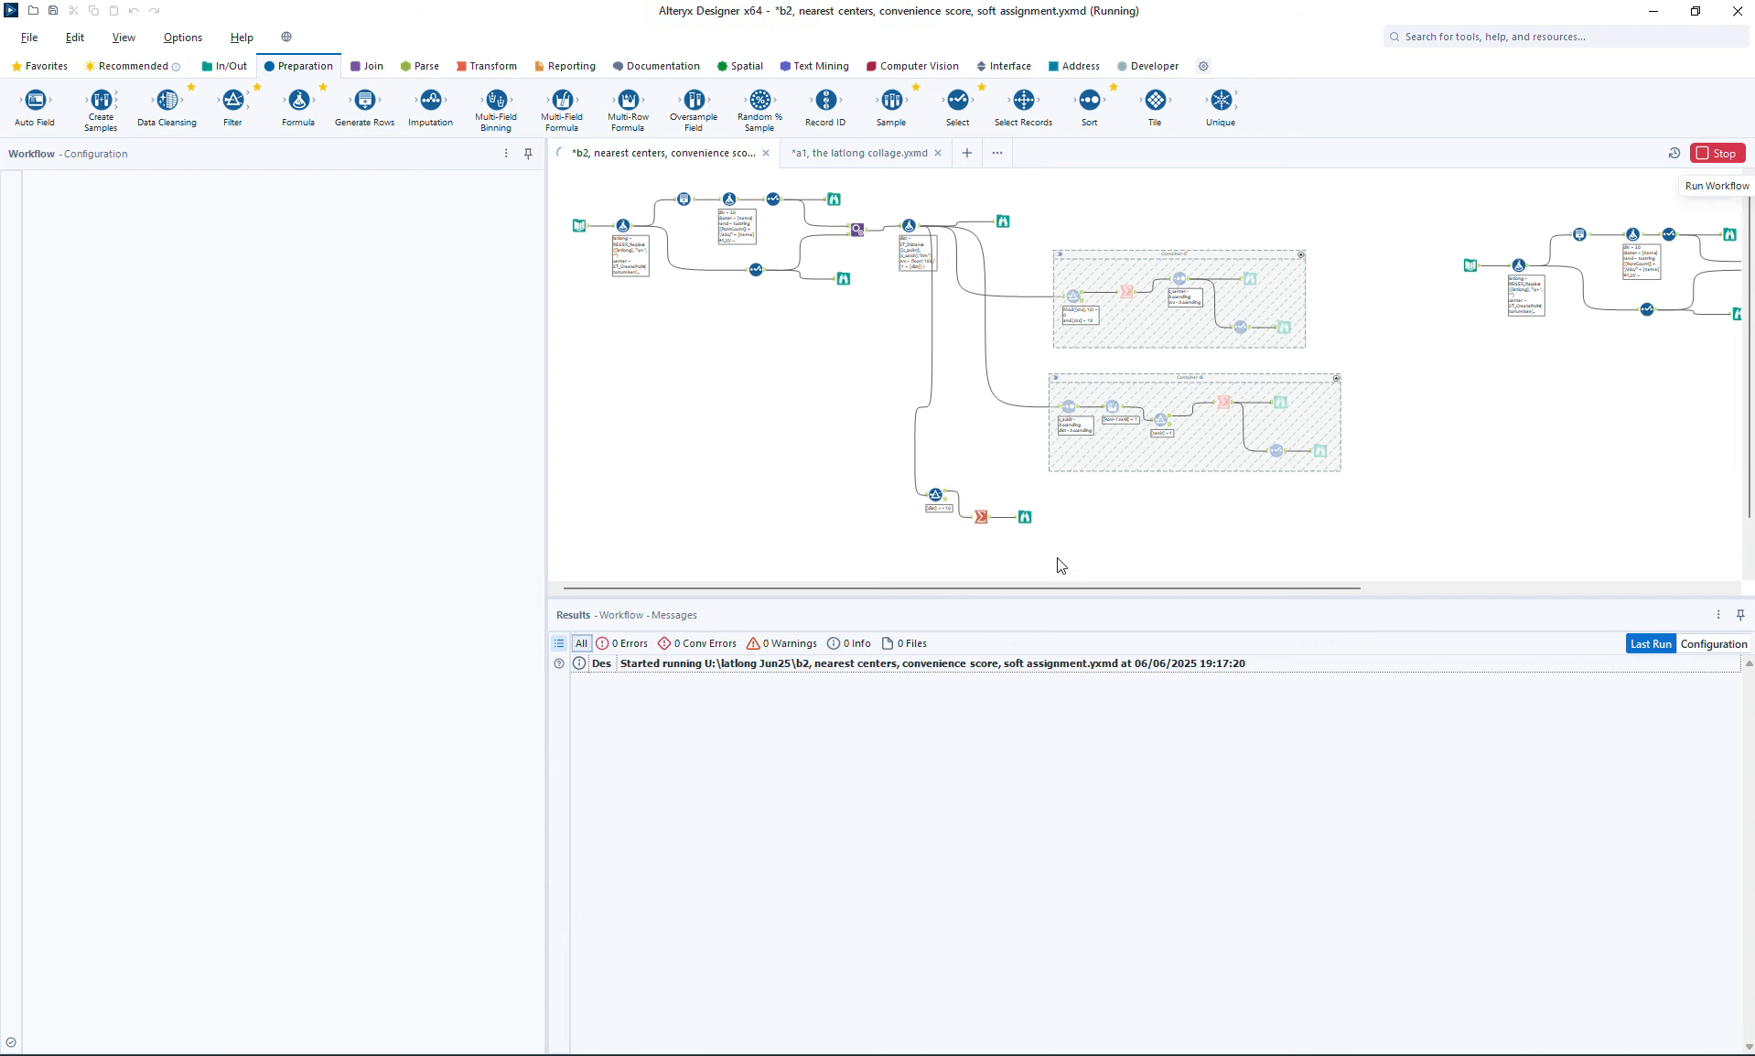
Step: Inspect each center's point together with its hull on the map, for CCK, Bishan, Bedok and Dover
{"action": "left_click", "coordinate": [1025, 518]}
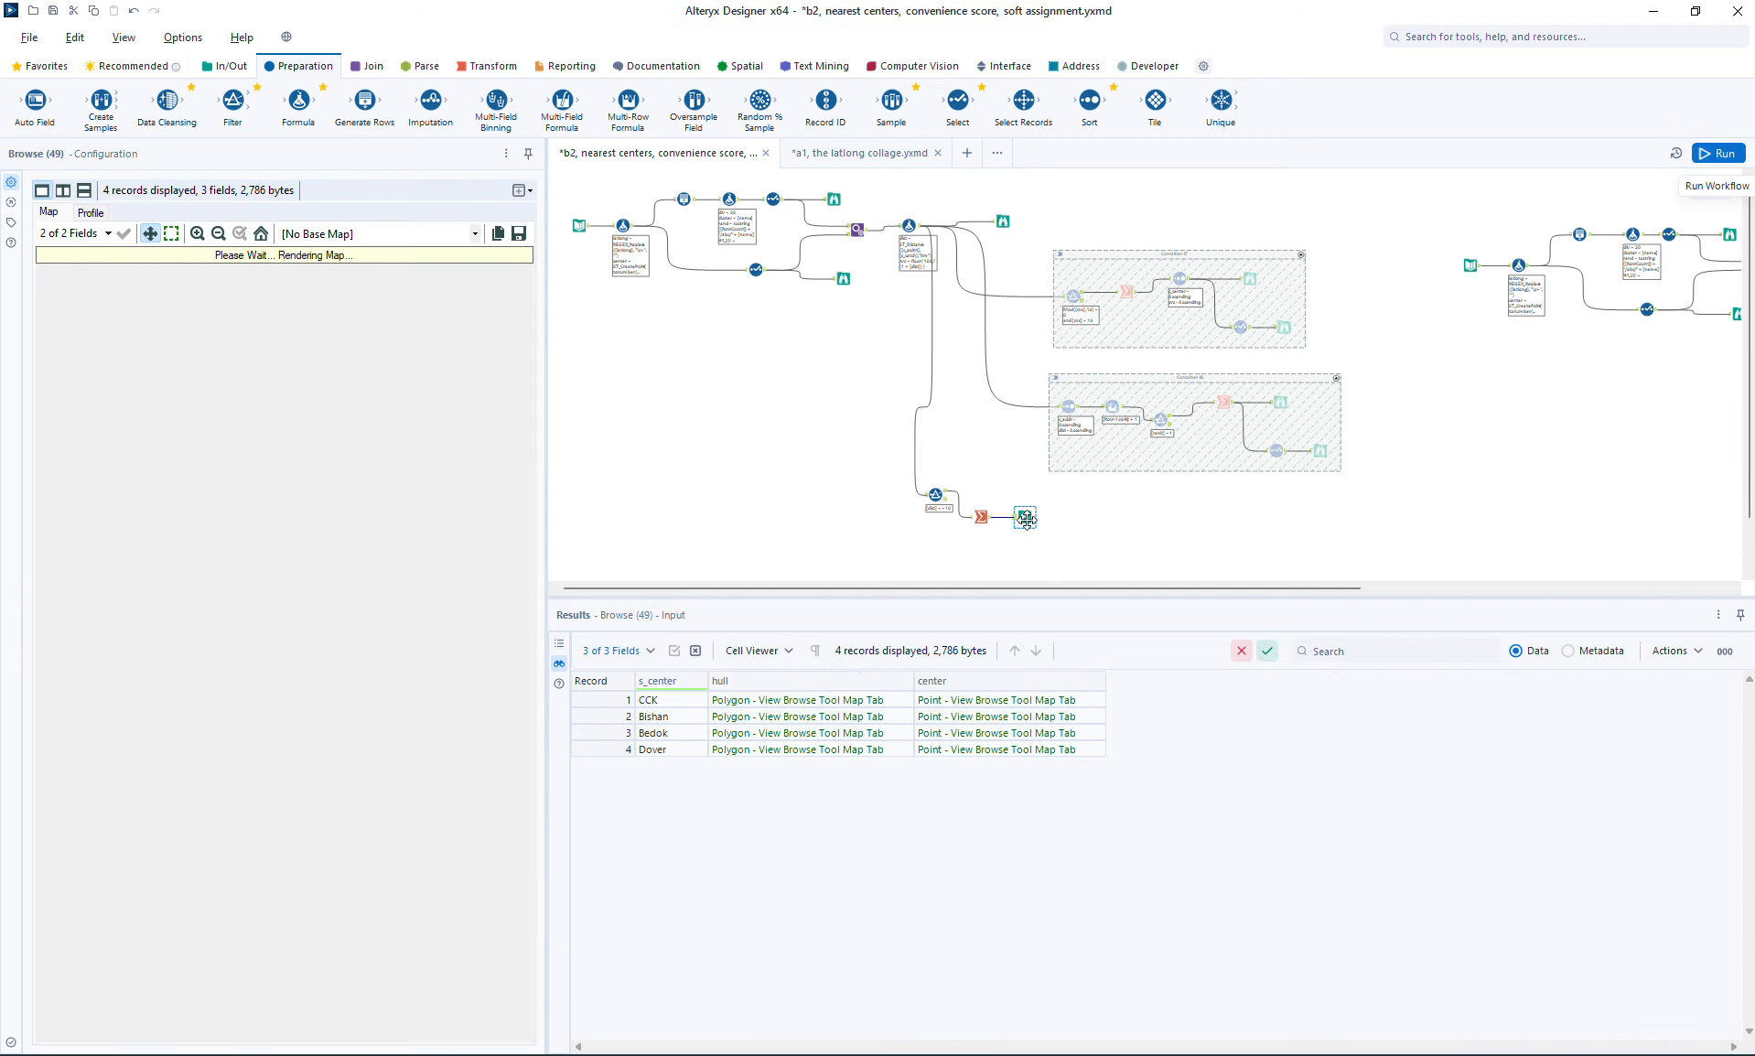
{"action": "left_click", "coordinate": [954, 701]}
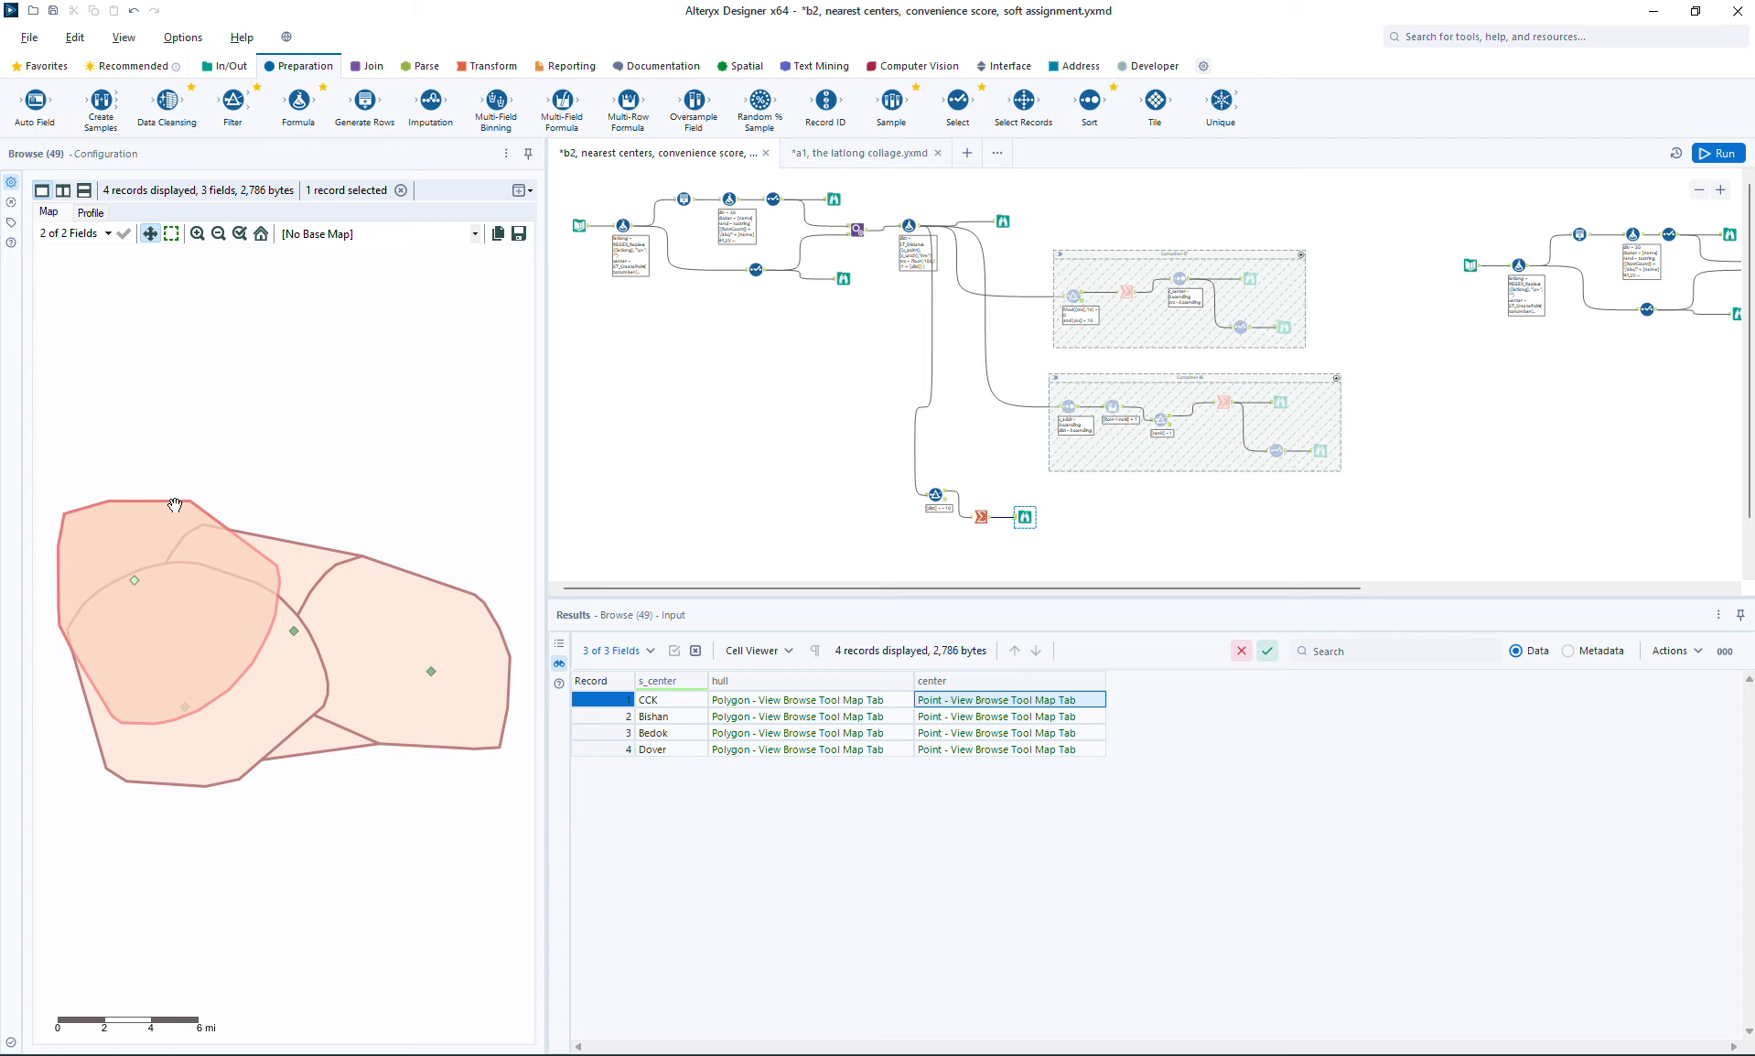
{"action": "left_click", "coordinate": [945, 719]}
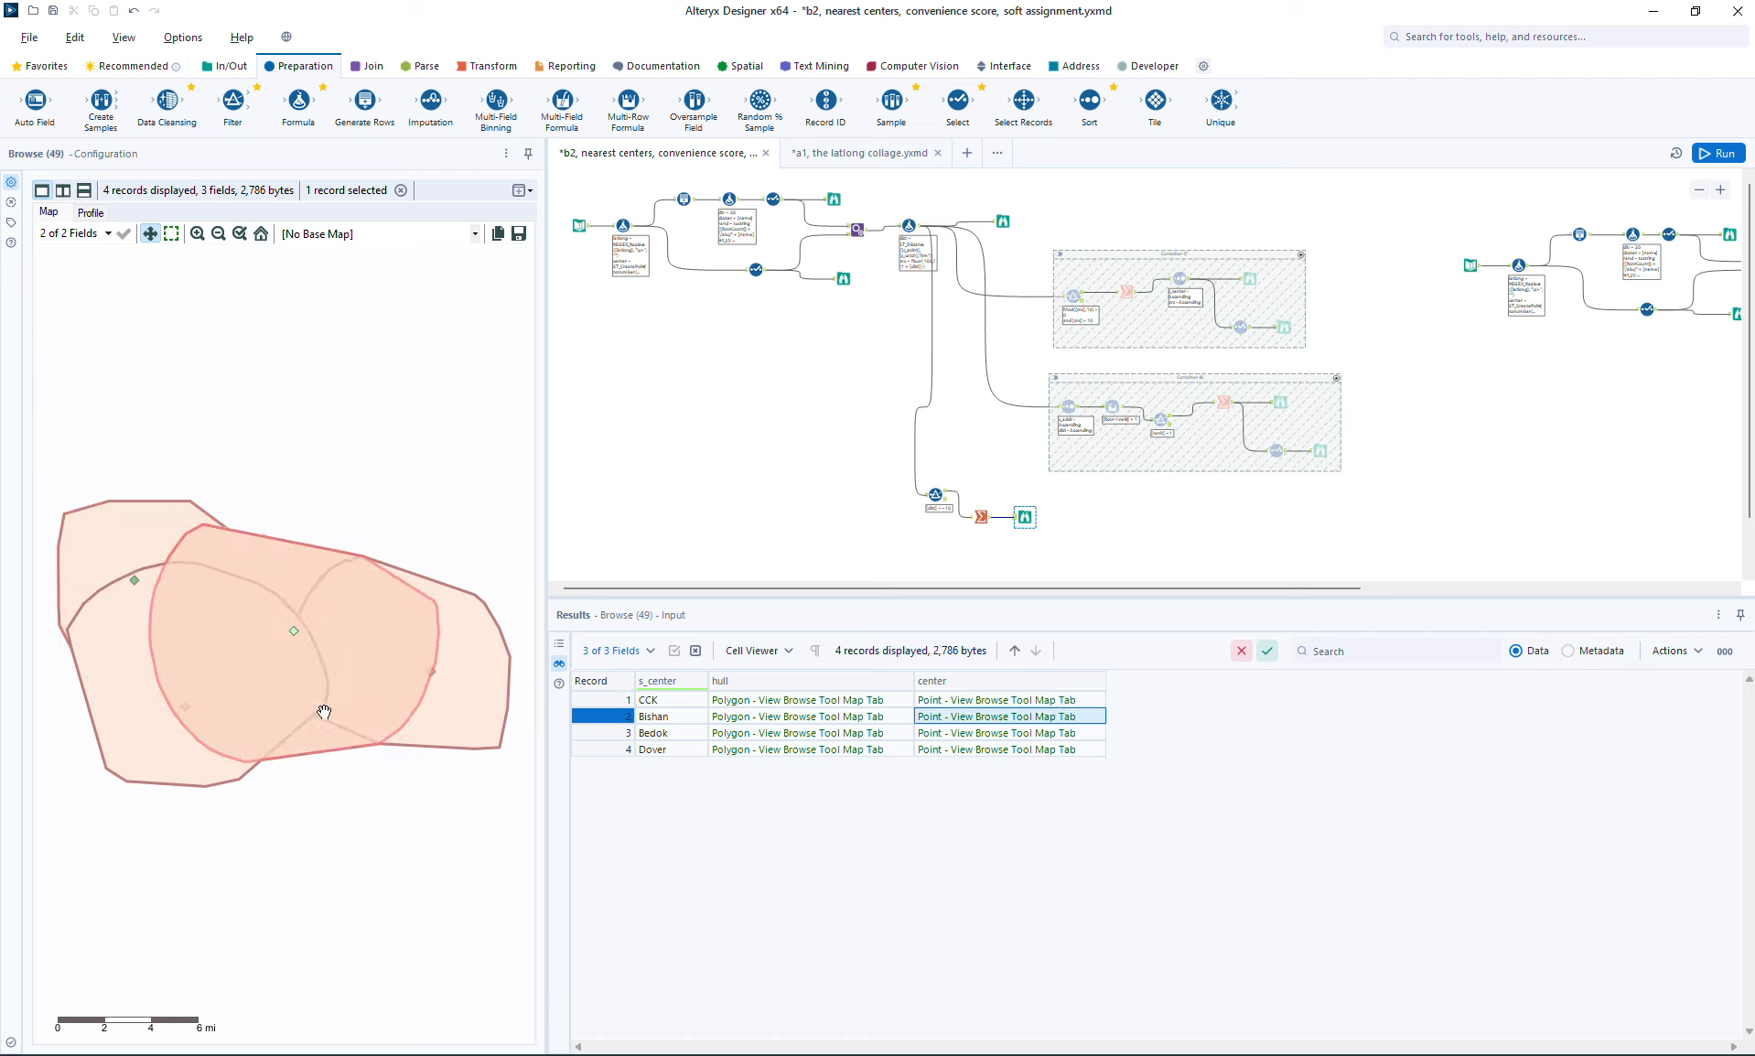
{"action": "left_click", "coordinate": [986, 733]}
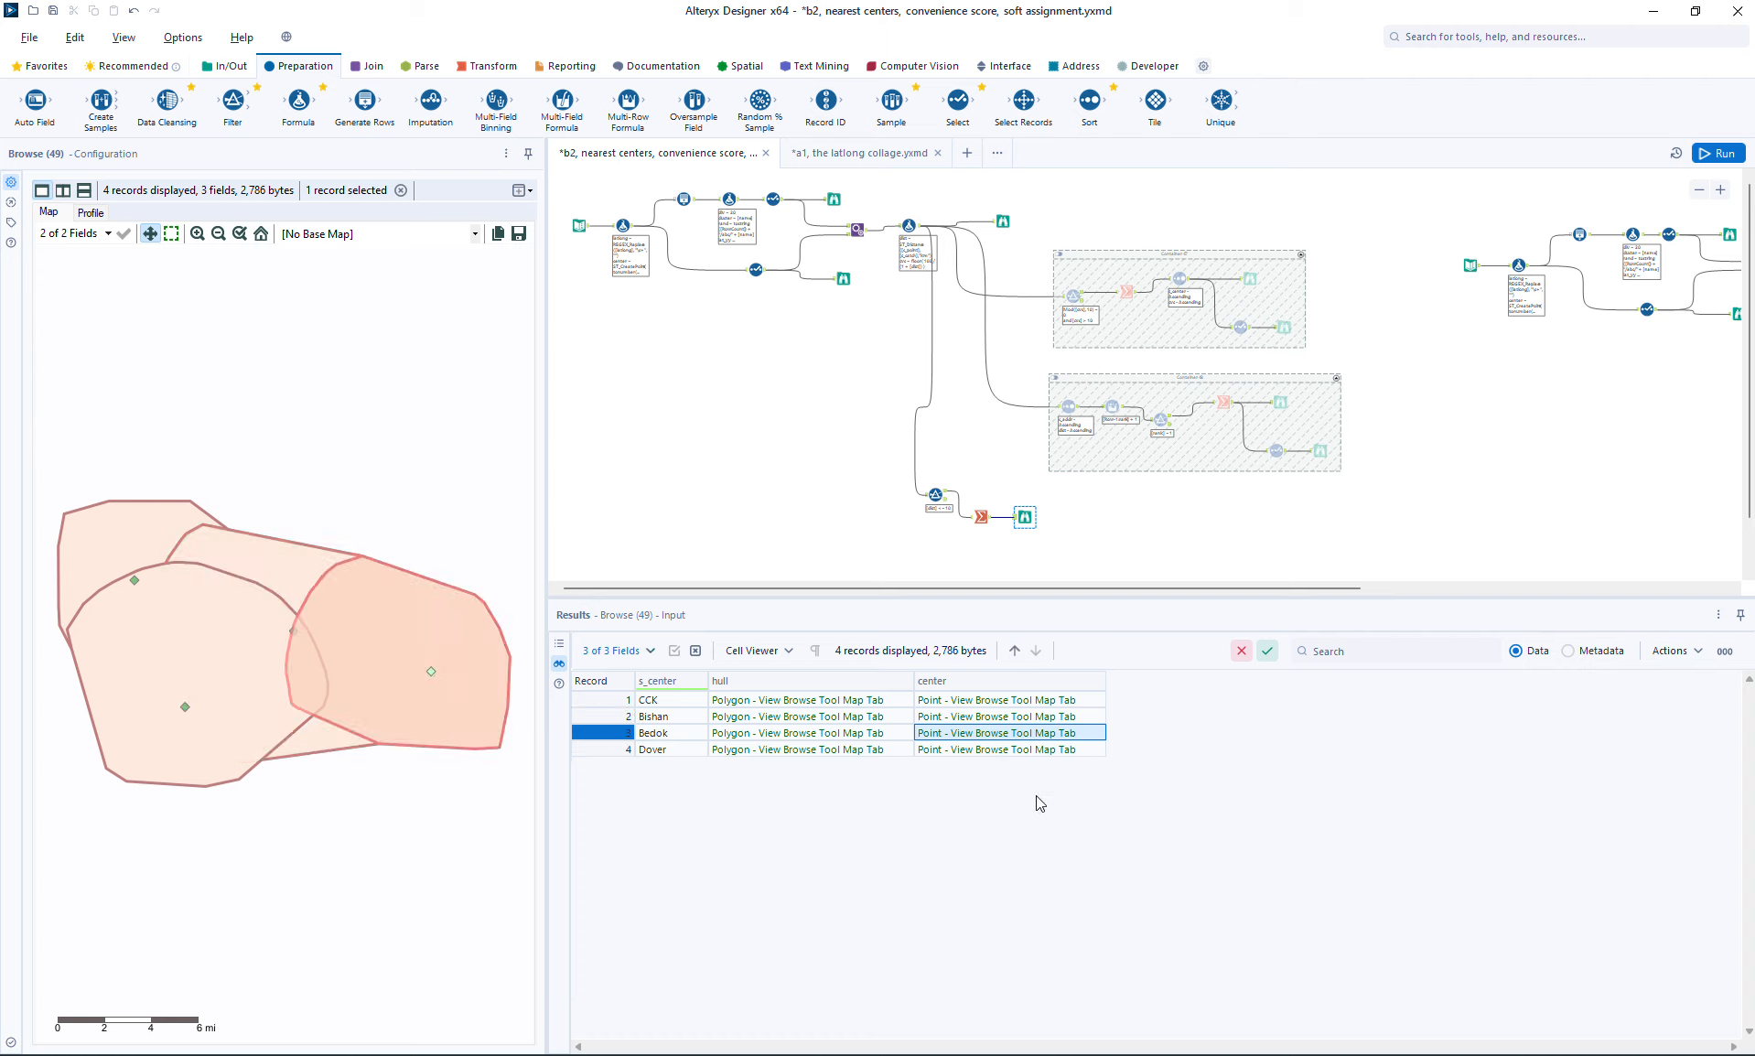
{"action": "left_click", "coordinate": [1013, 750]}
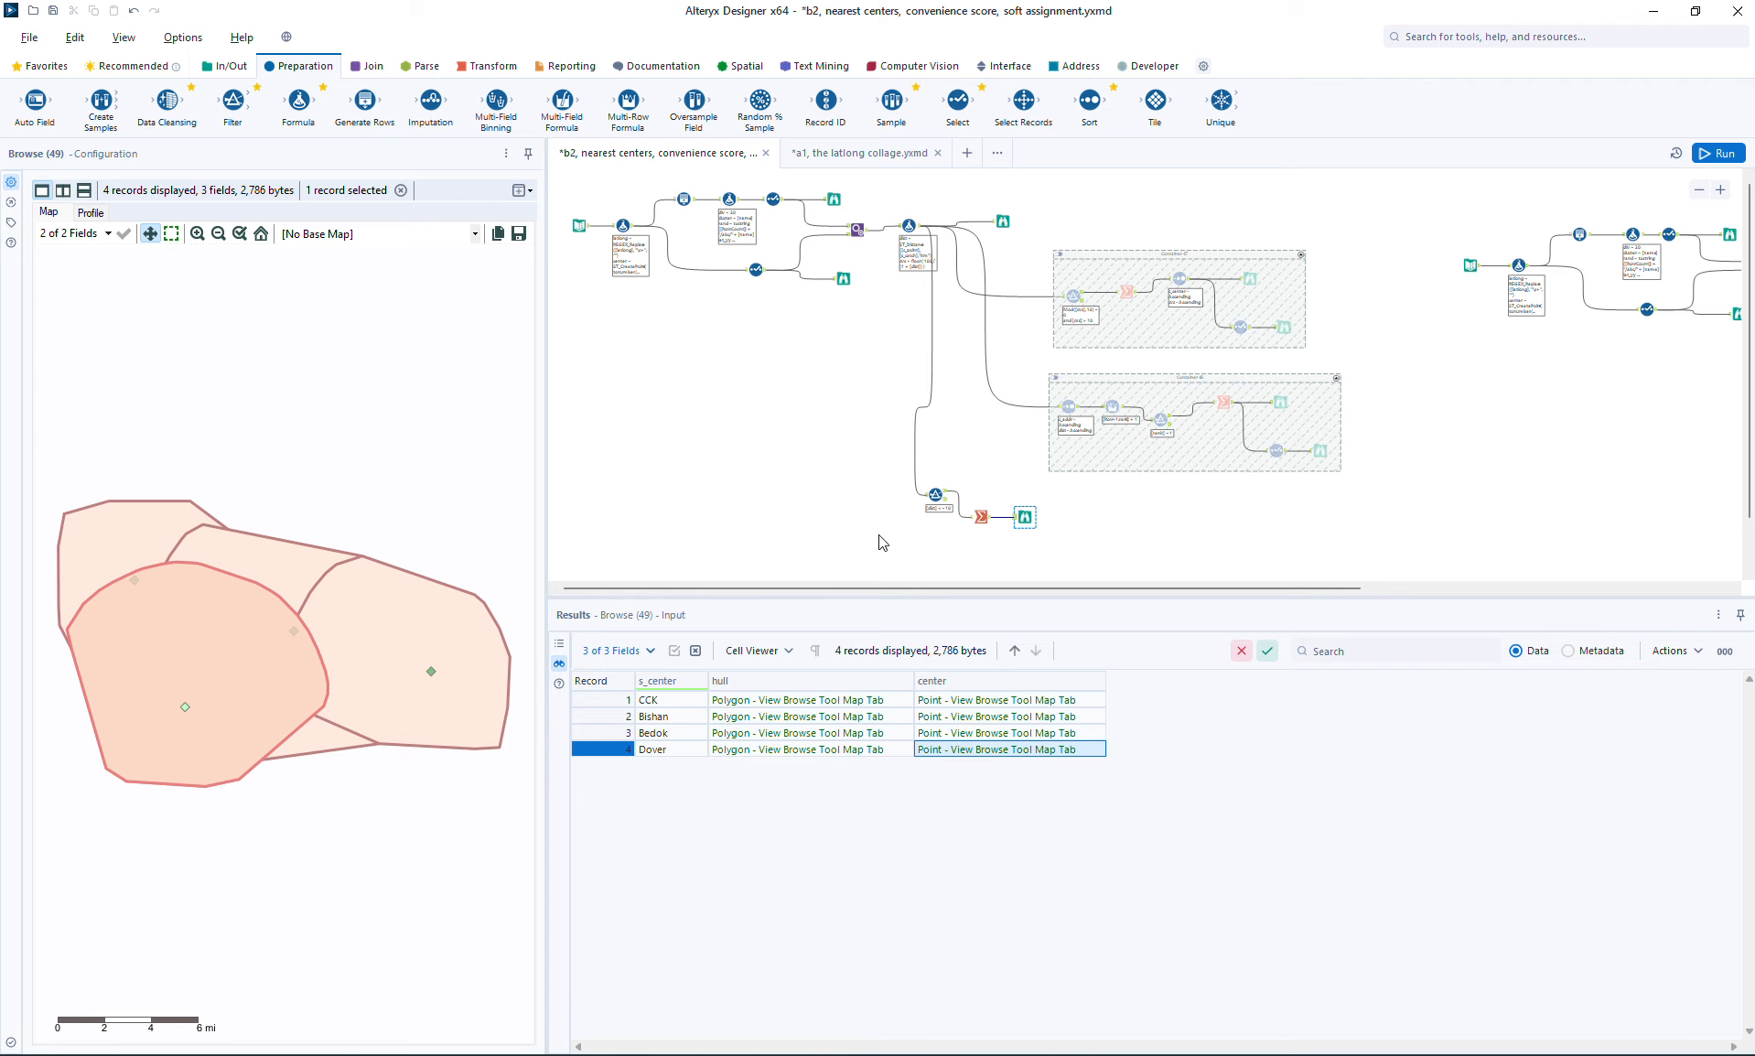
Step: Set the new Filter's expression to [dist] <= 7 and run the workflow
{"action": "left_click", "coordinate": [935, 495]}
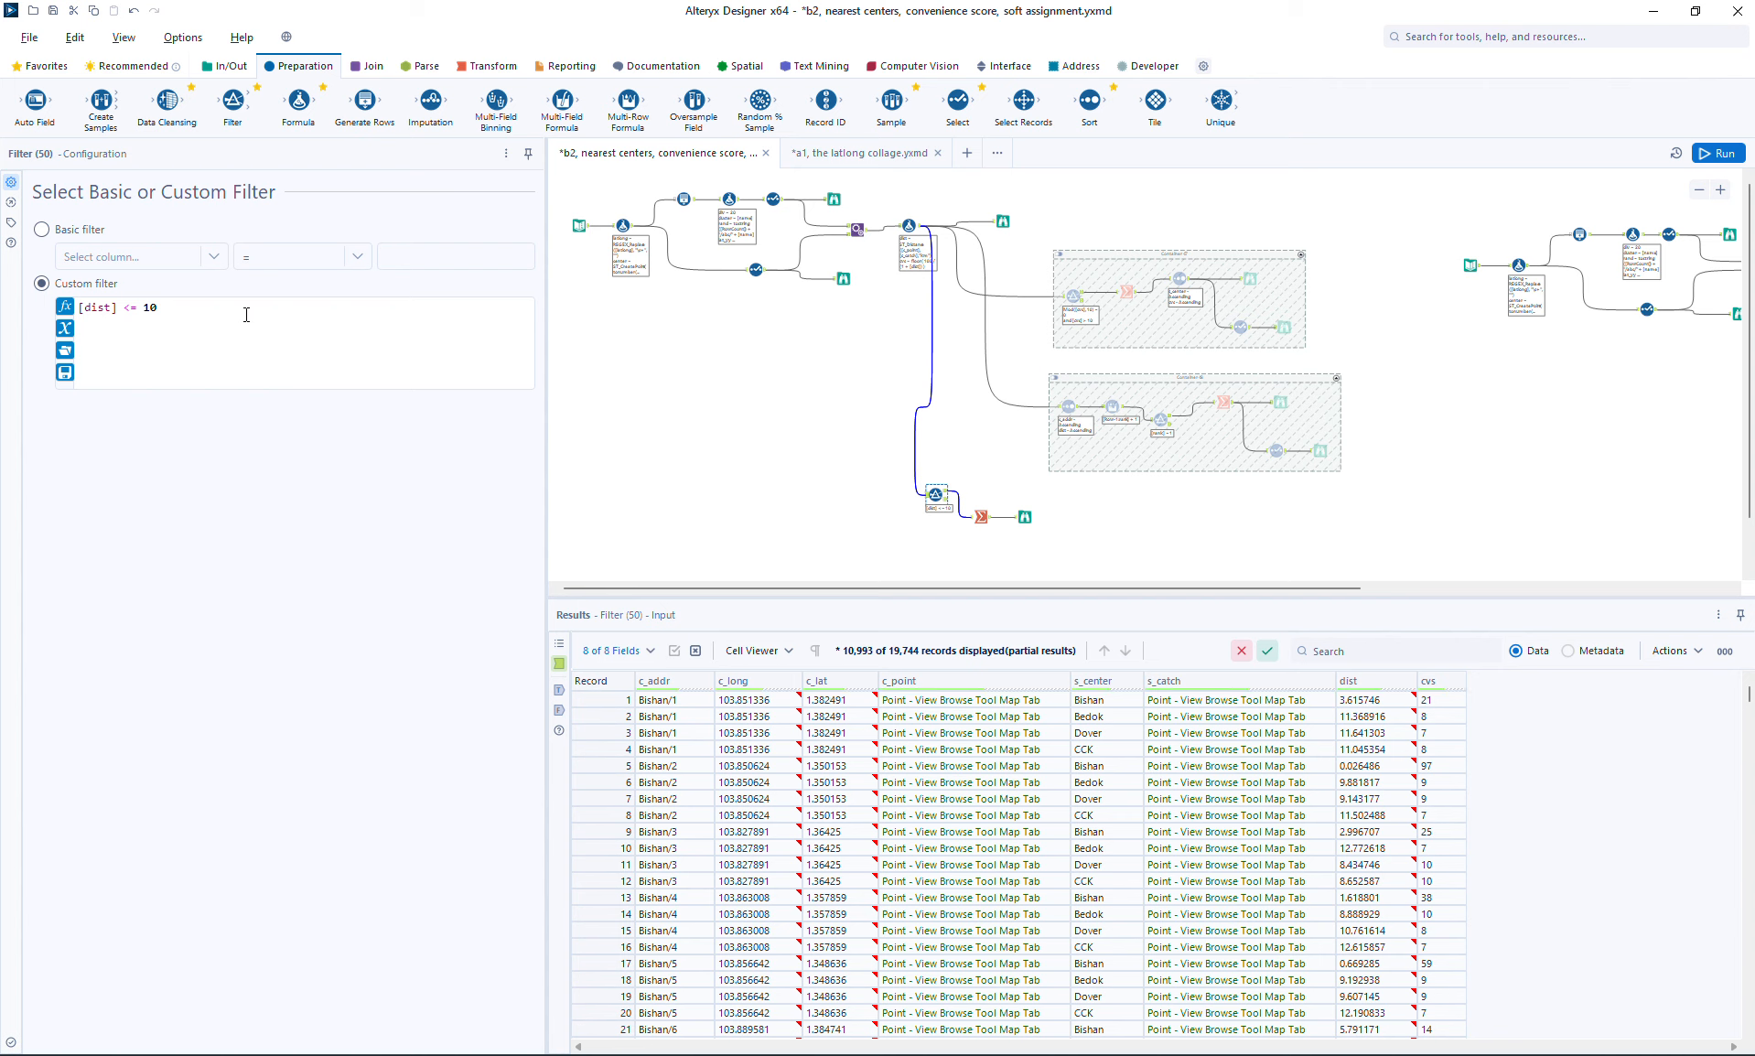
{"action": "left_click", "coordinate": [245, 315]}
{"action": "type", "text": "7"}
{"action": "left_click", "coordinate": [1718, 153]}
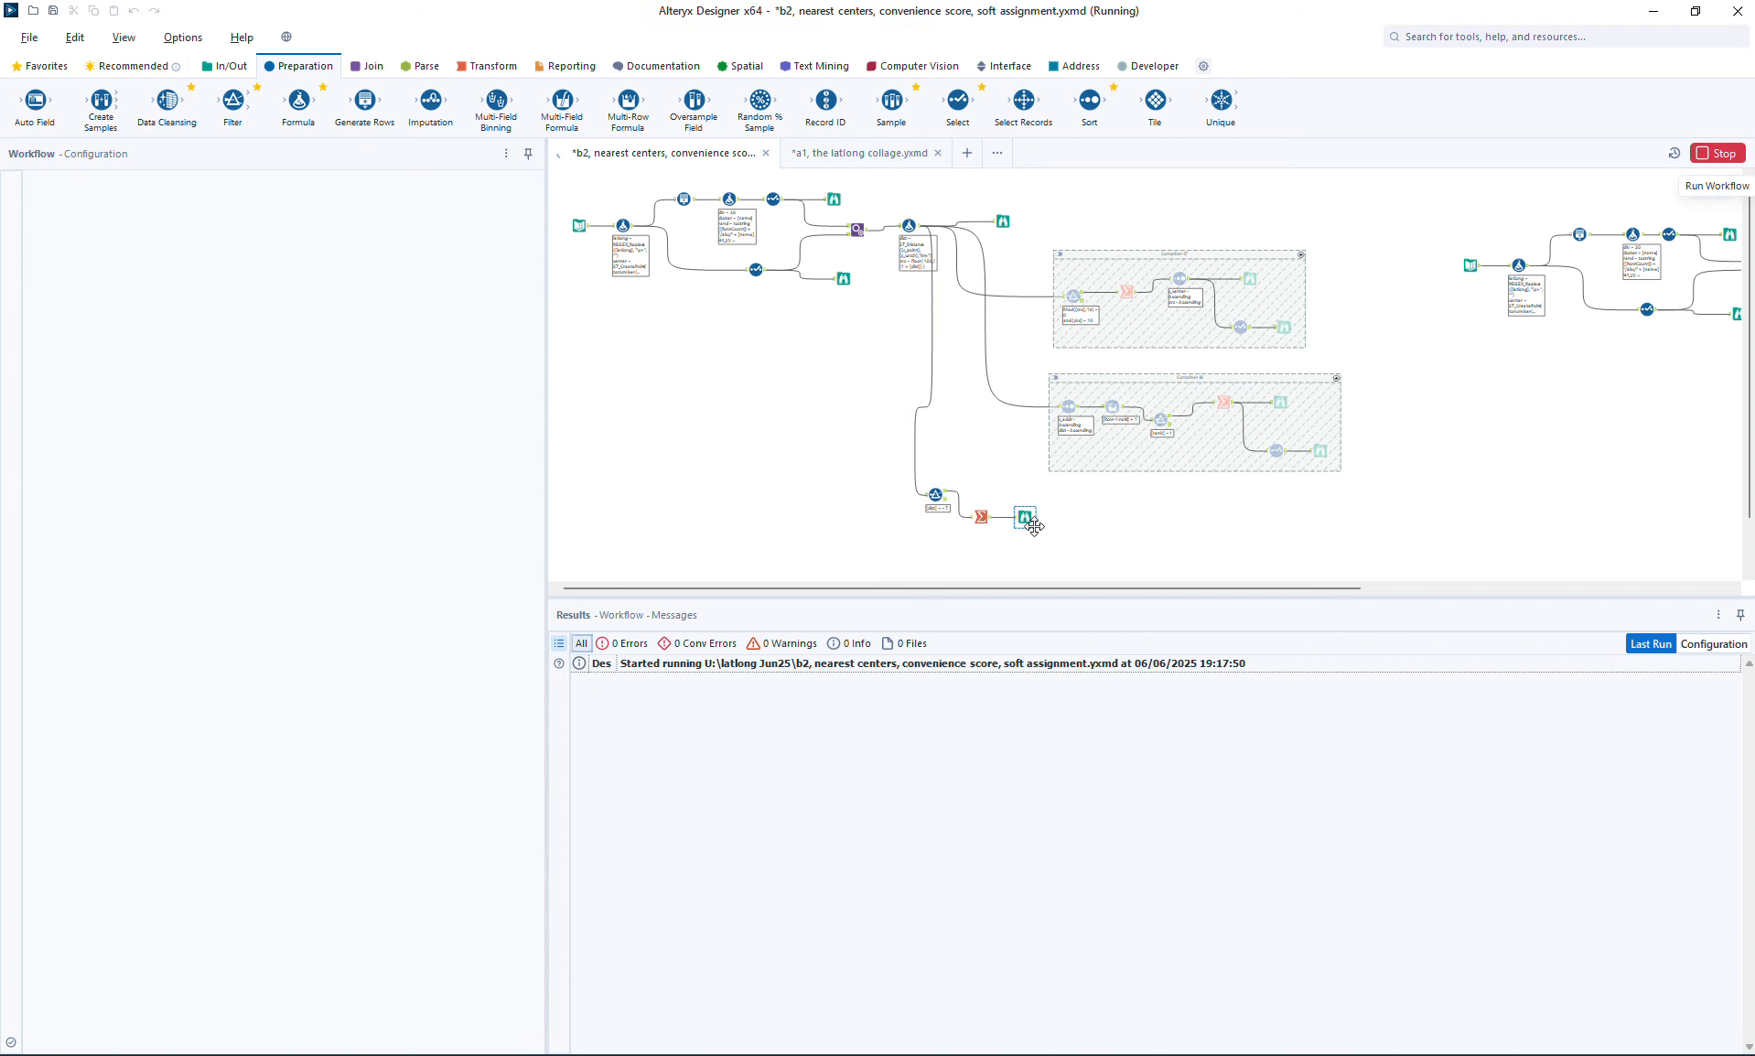
Step: Examine on the Browse map how the four center hulls overlap, highlighting the CCK, Dover, Bishan and Bedok polygons in turn
{"action": "left_click", "coordinate": [1024, 517]}
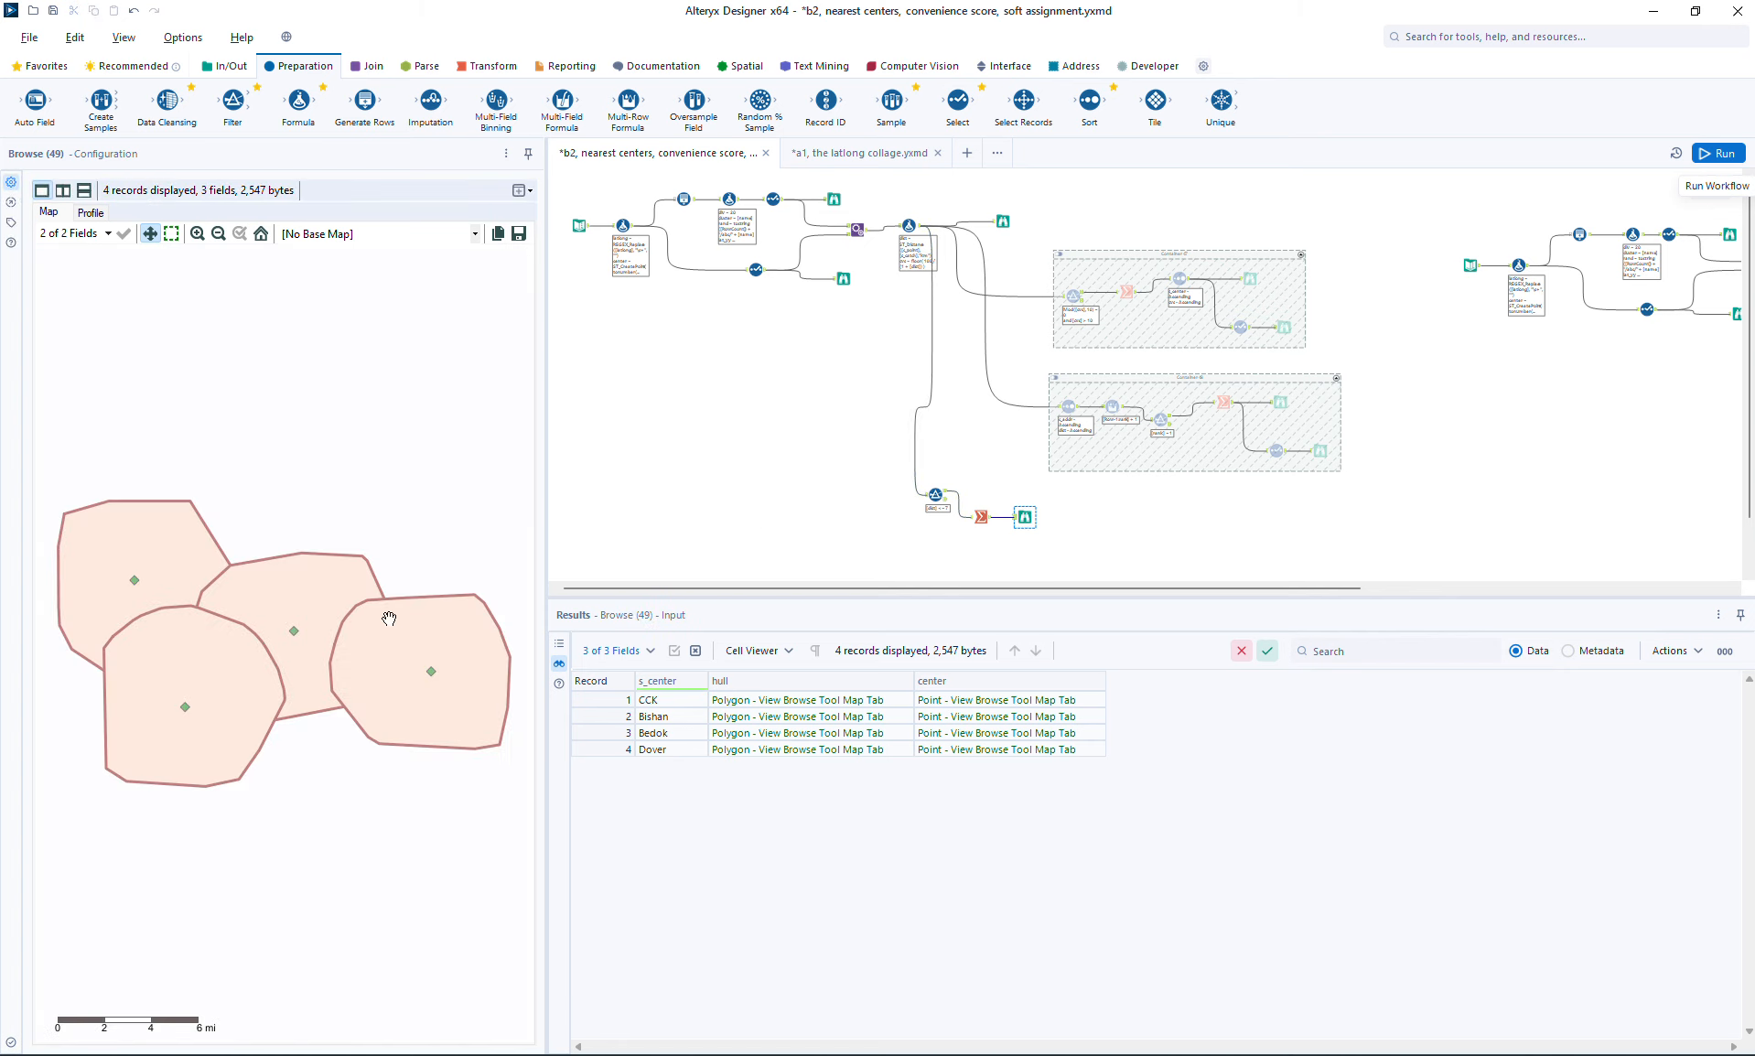
{"action": "left_click", "coordinate": [185, 555]}
{"action": "left_click", "coordinate": [249, 679]}
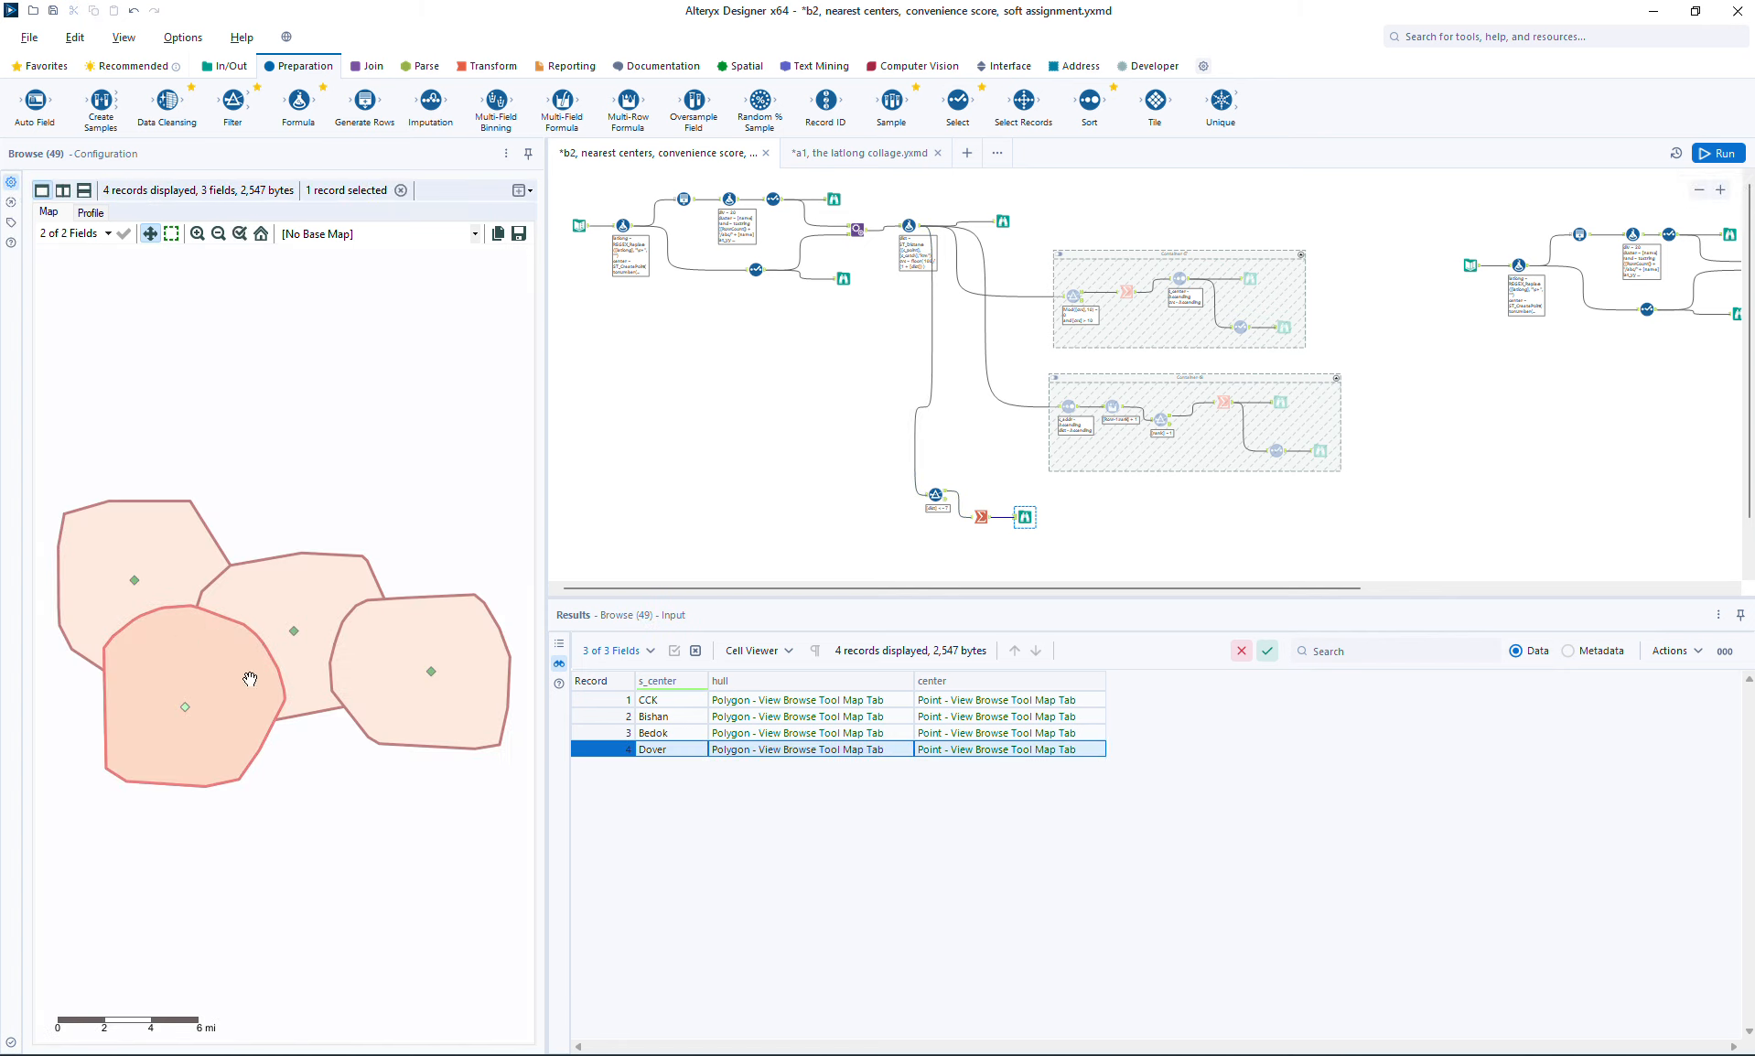
{"action": "left_click", "coordinate": [329, 595]}
{"action": "left_click", "coordinate": [467, 622]}
{"action": "left_click", "coordinate": [154, 713]}
{"action": "left_click", "coordinate": [320, 587]}
{"action": "left_click", "coordinate": [439, 632]}
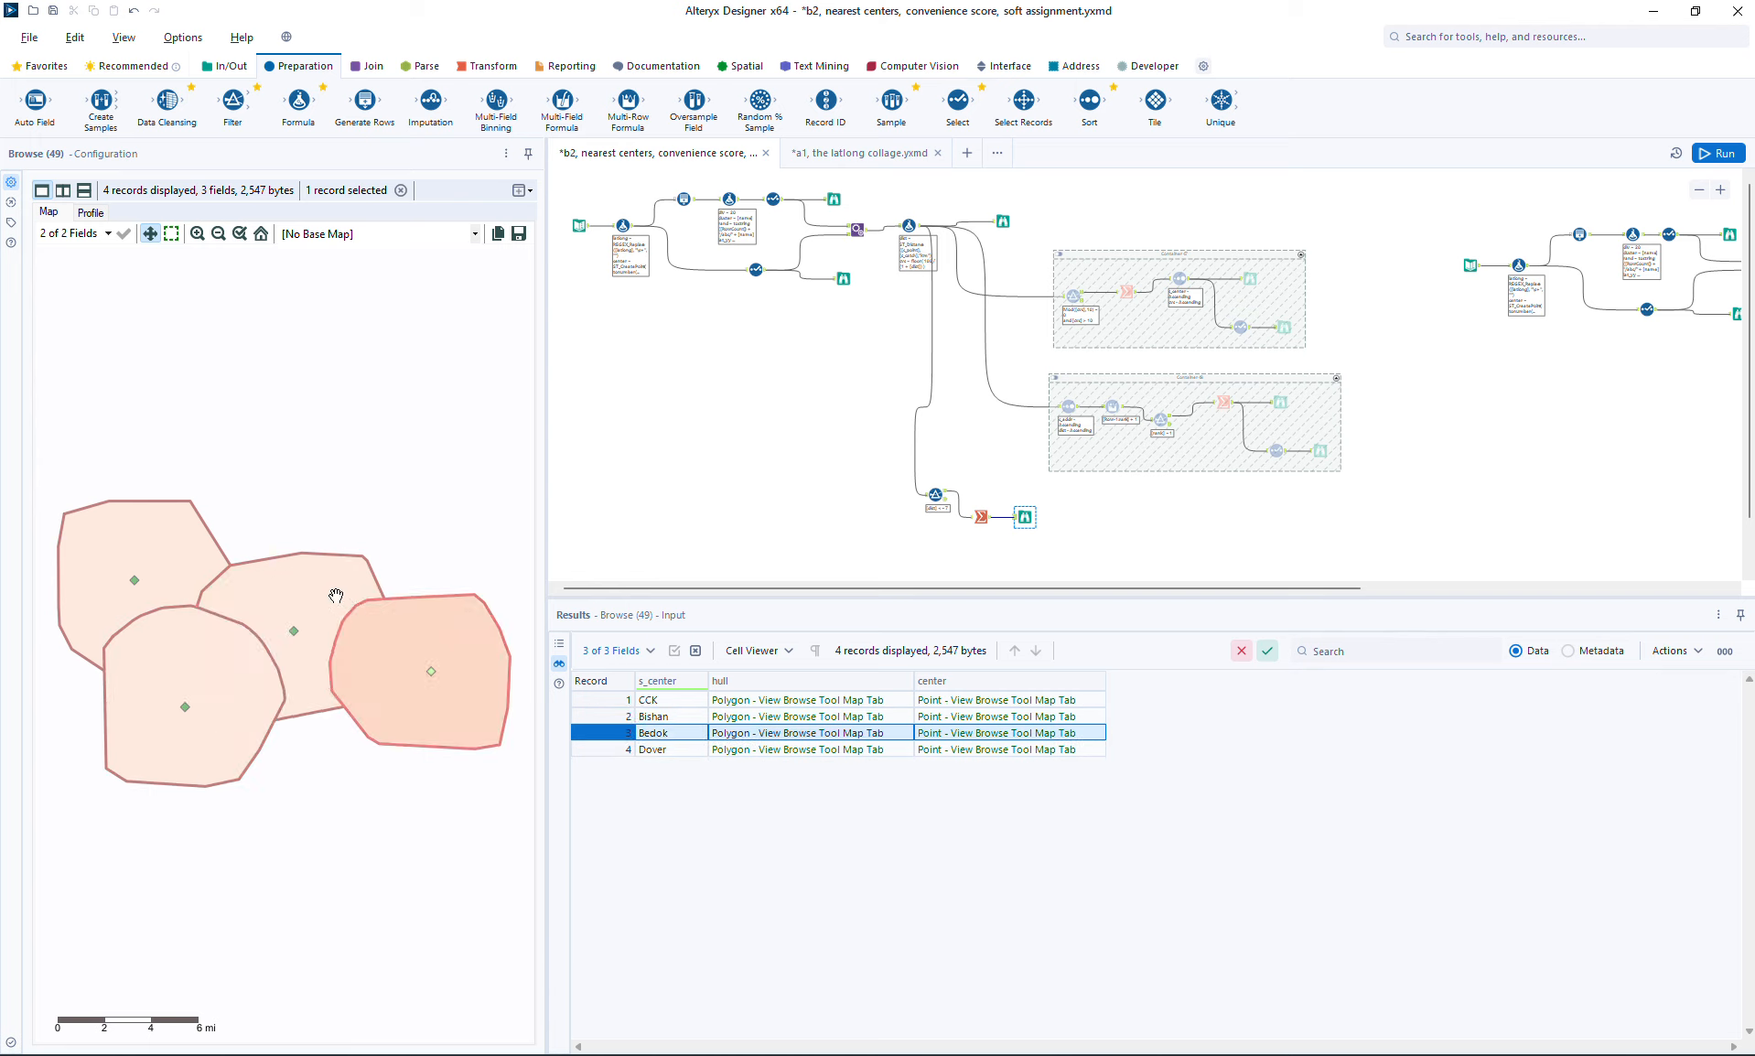
{"action": "left_click", "coordinate": [325, 585]}
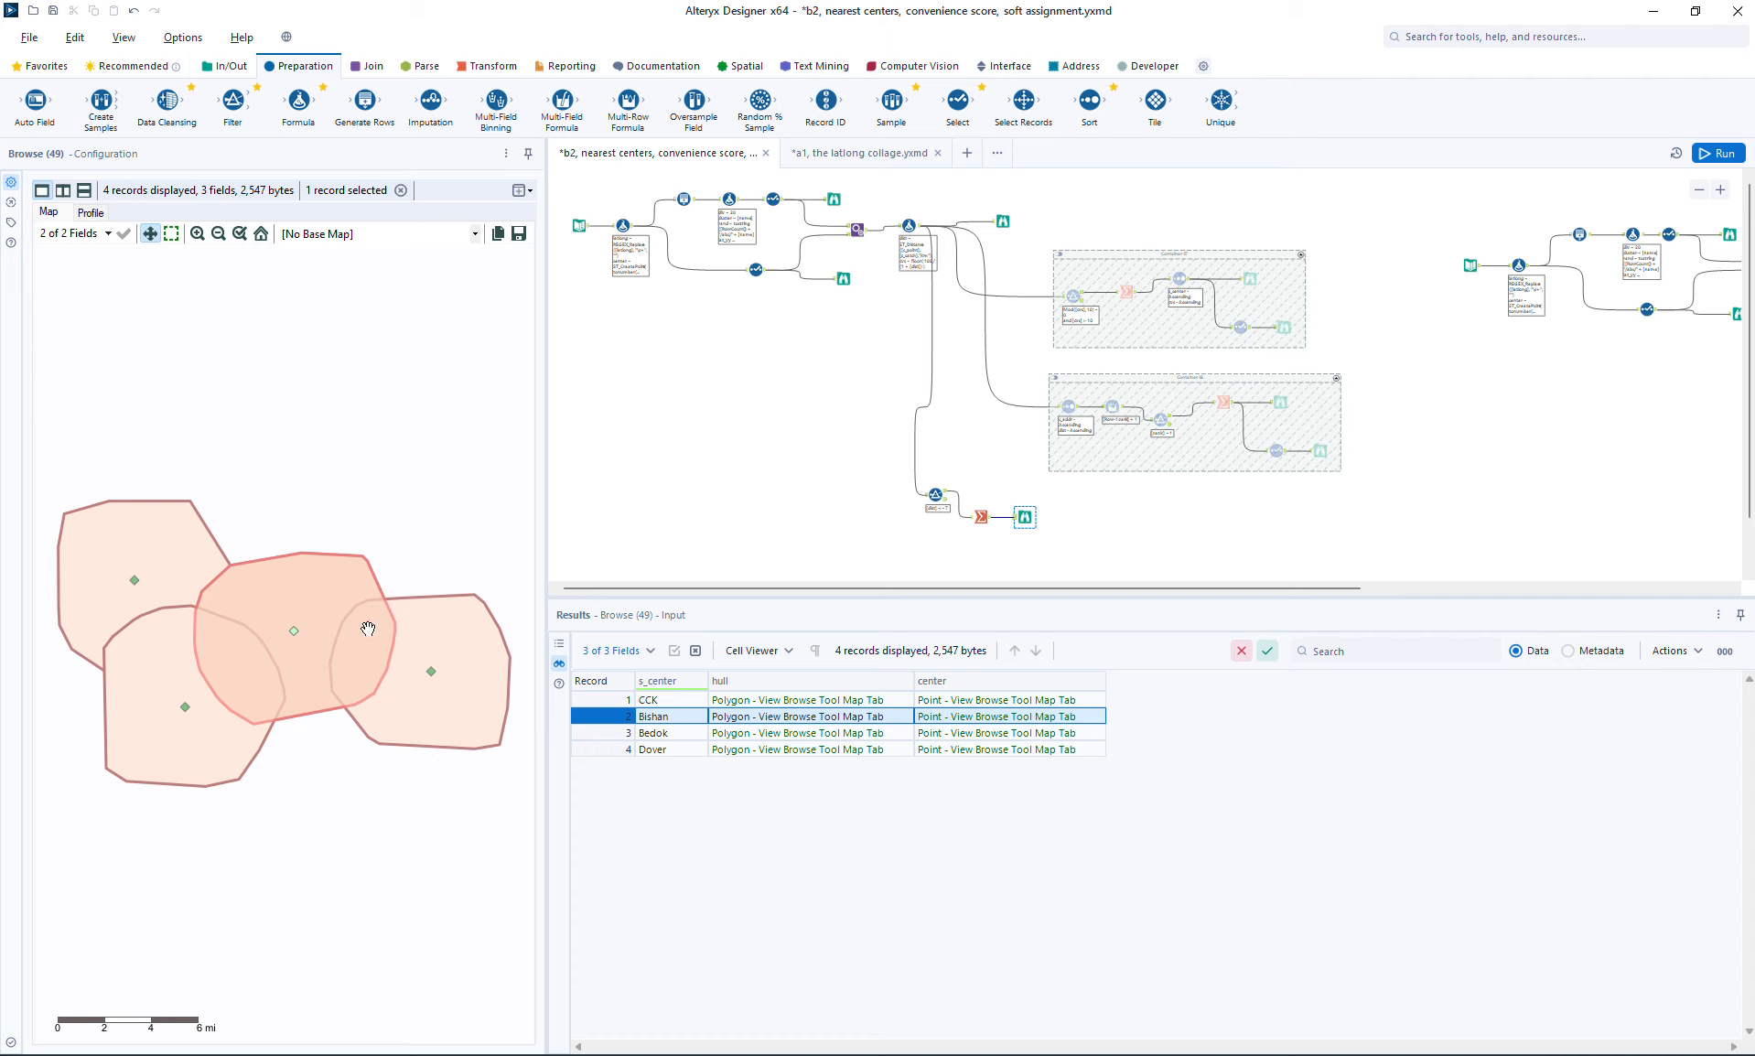
{"action": "left_click", "coordinate": [133, 741]}
{"action": "left_click", "coordinate": [221, 653]}
{"action": "left_click", "coordinate": [145, 541]}
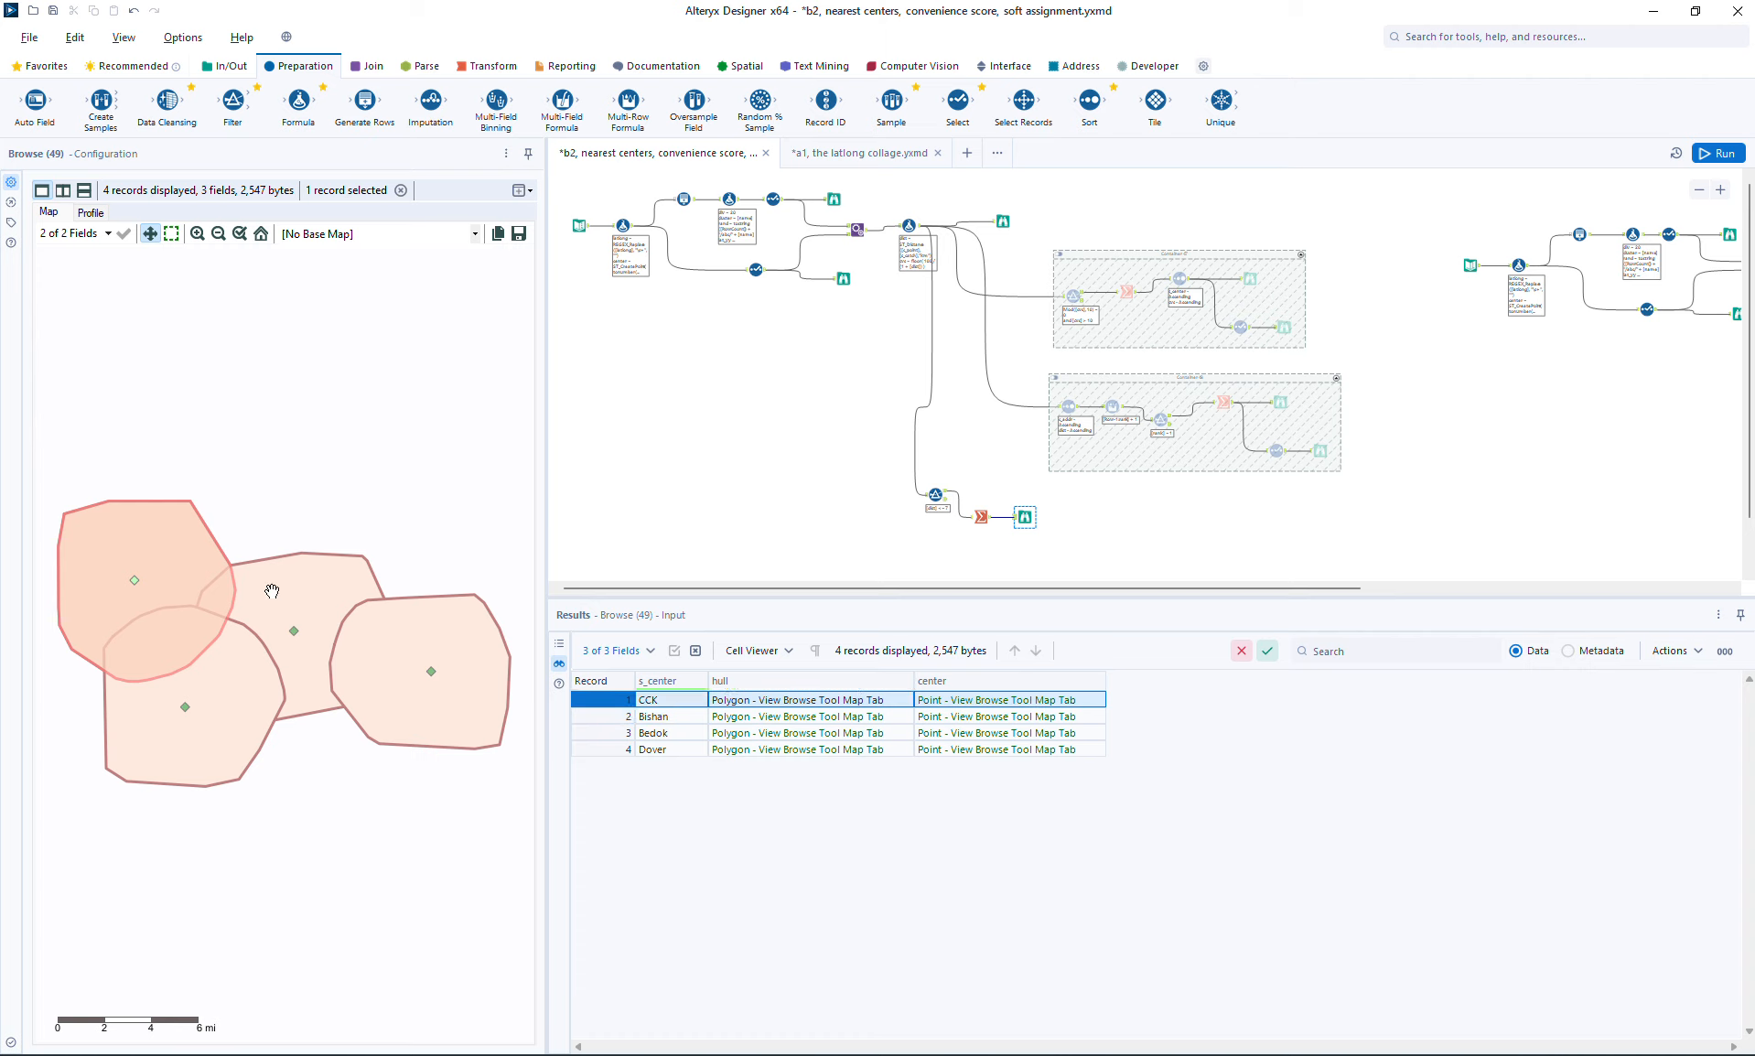
{"action": "left_click", "coordinate": [272, 591]}
{"action": "left_click", "coordinate": [147, 556]}
{"action": "left_click", "coordinate": [161, 662]}
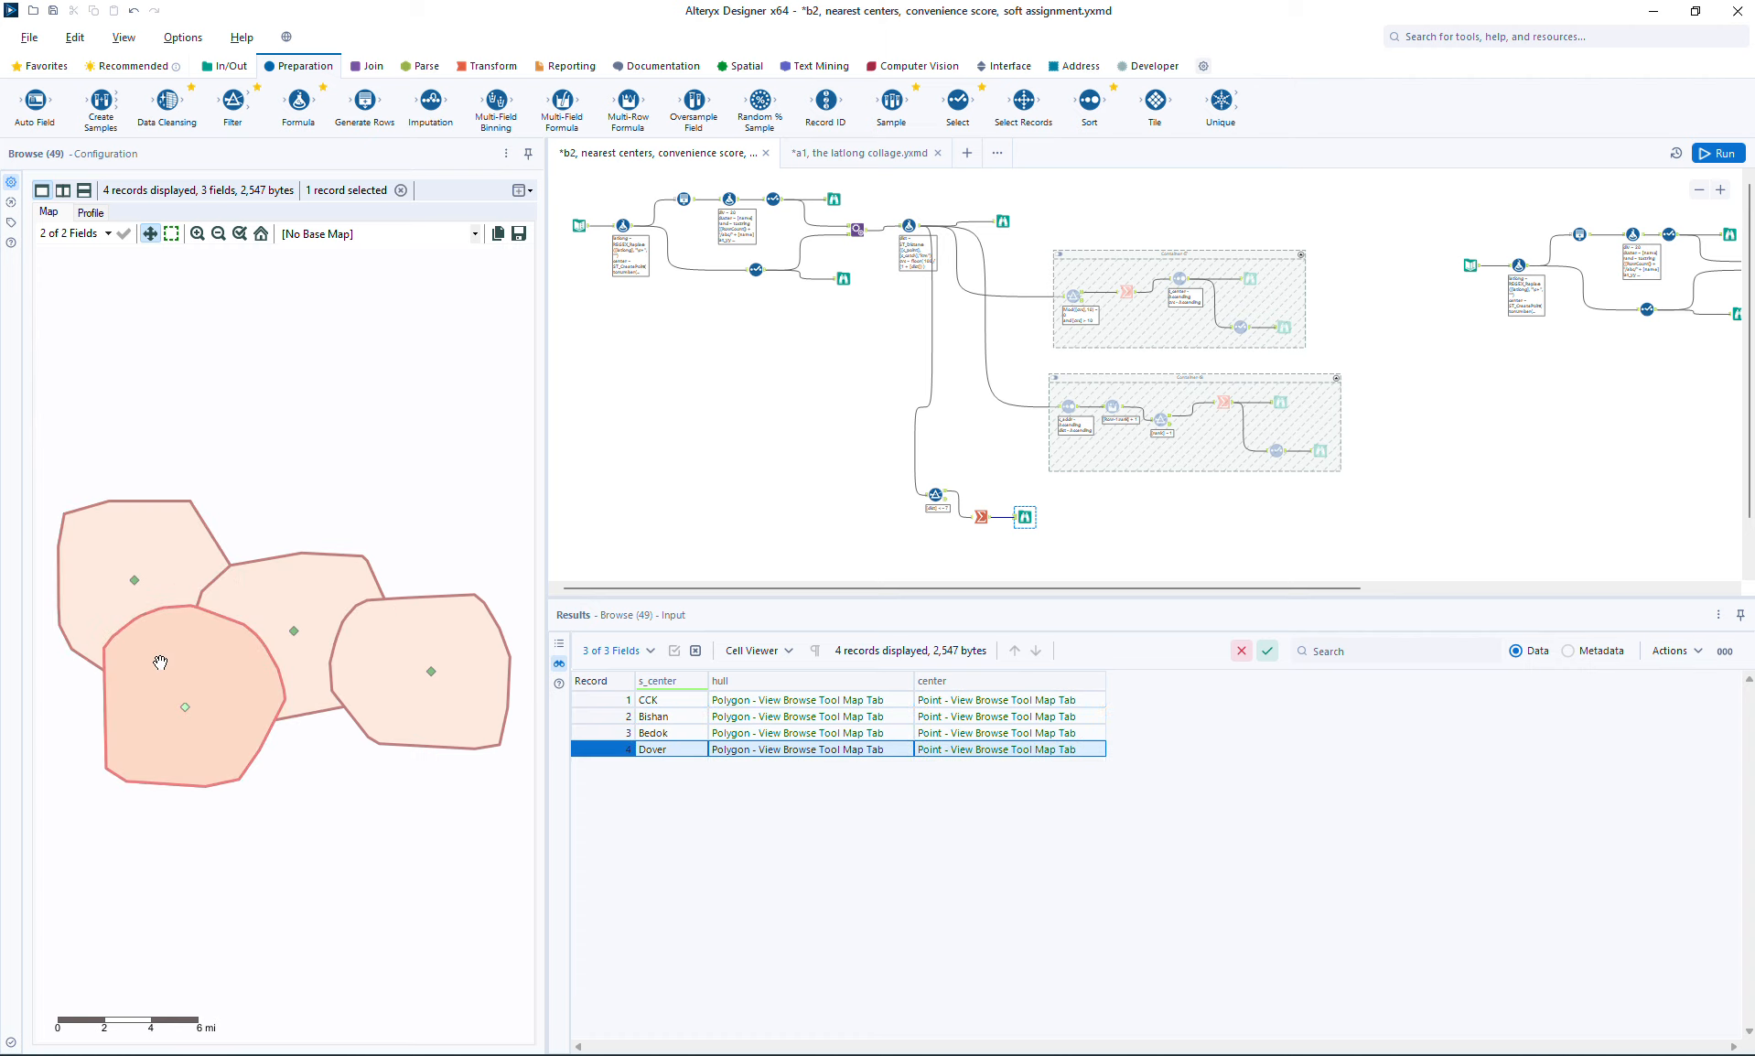
{"action": "left_click", "coordinate": [165, 549]}
{"action": "left_click", "coordinate": [286, 556]}
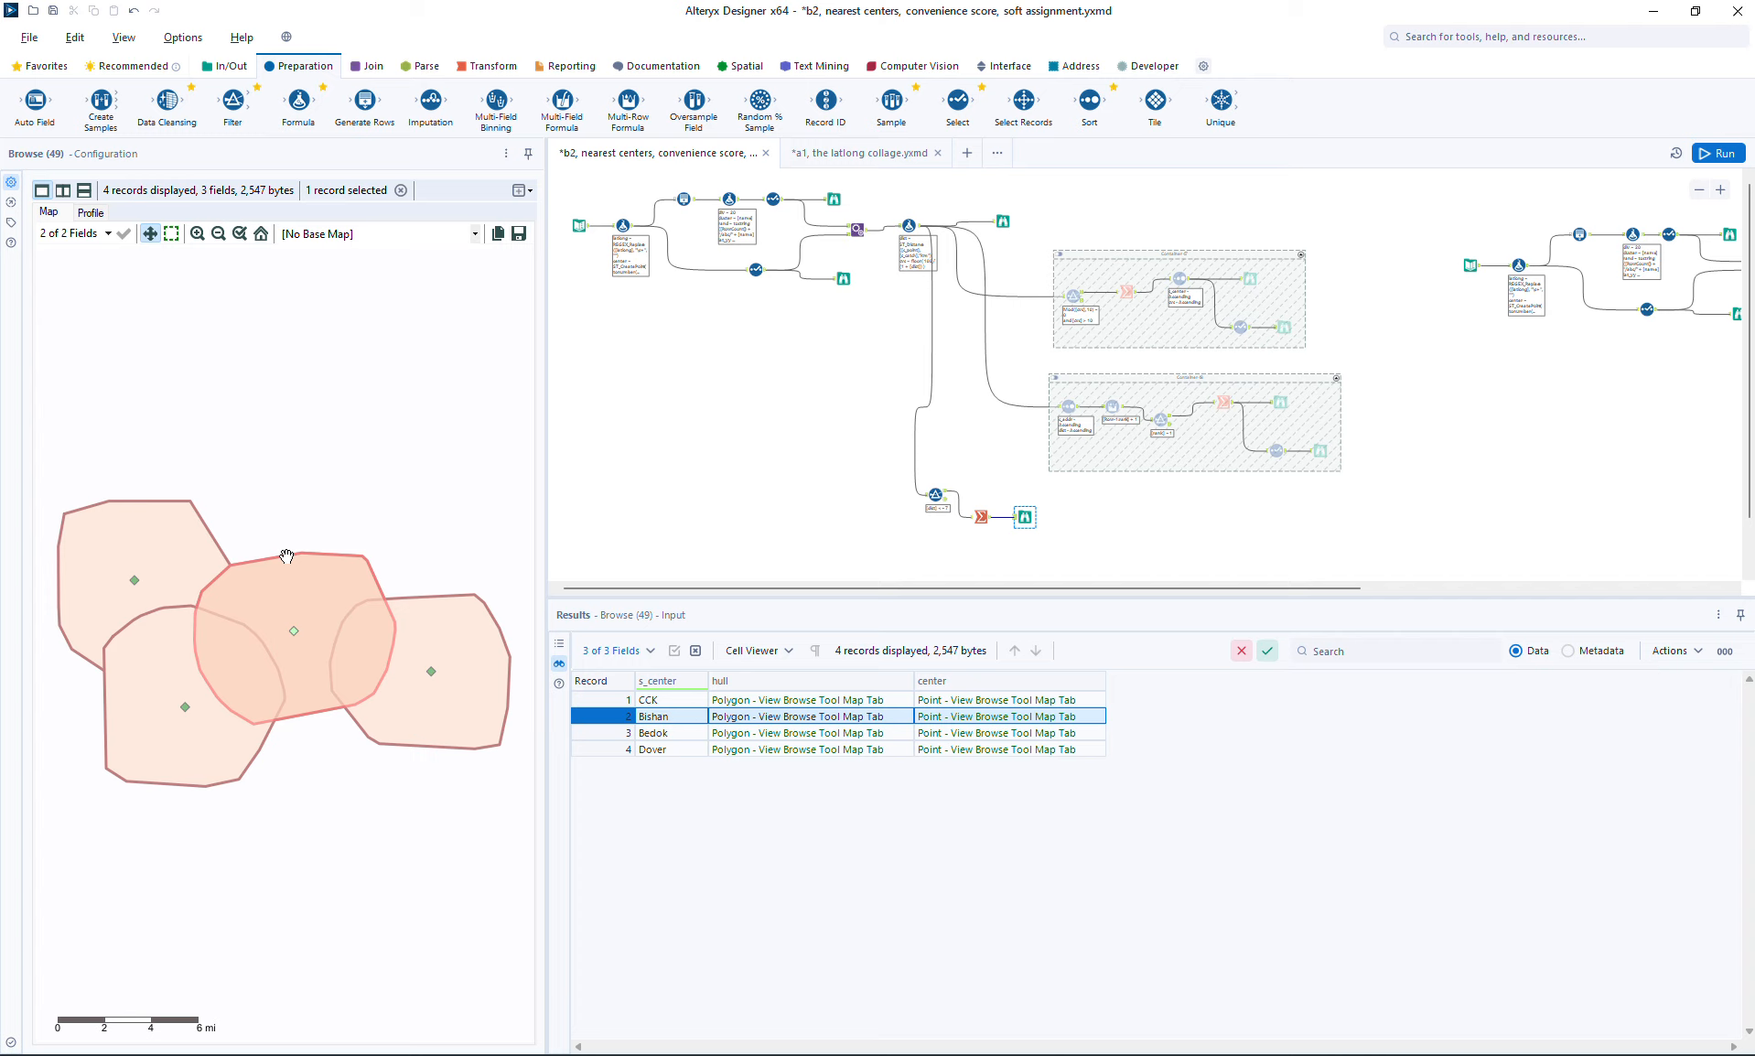
Step: Save the workflow and attach a Select tool to the new Summarize that excludes the center field
{"action": "key", "text": "ctrl+s"}
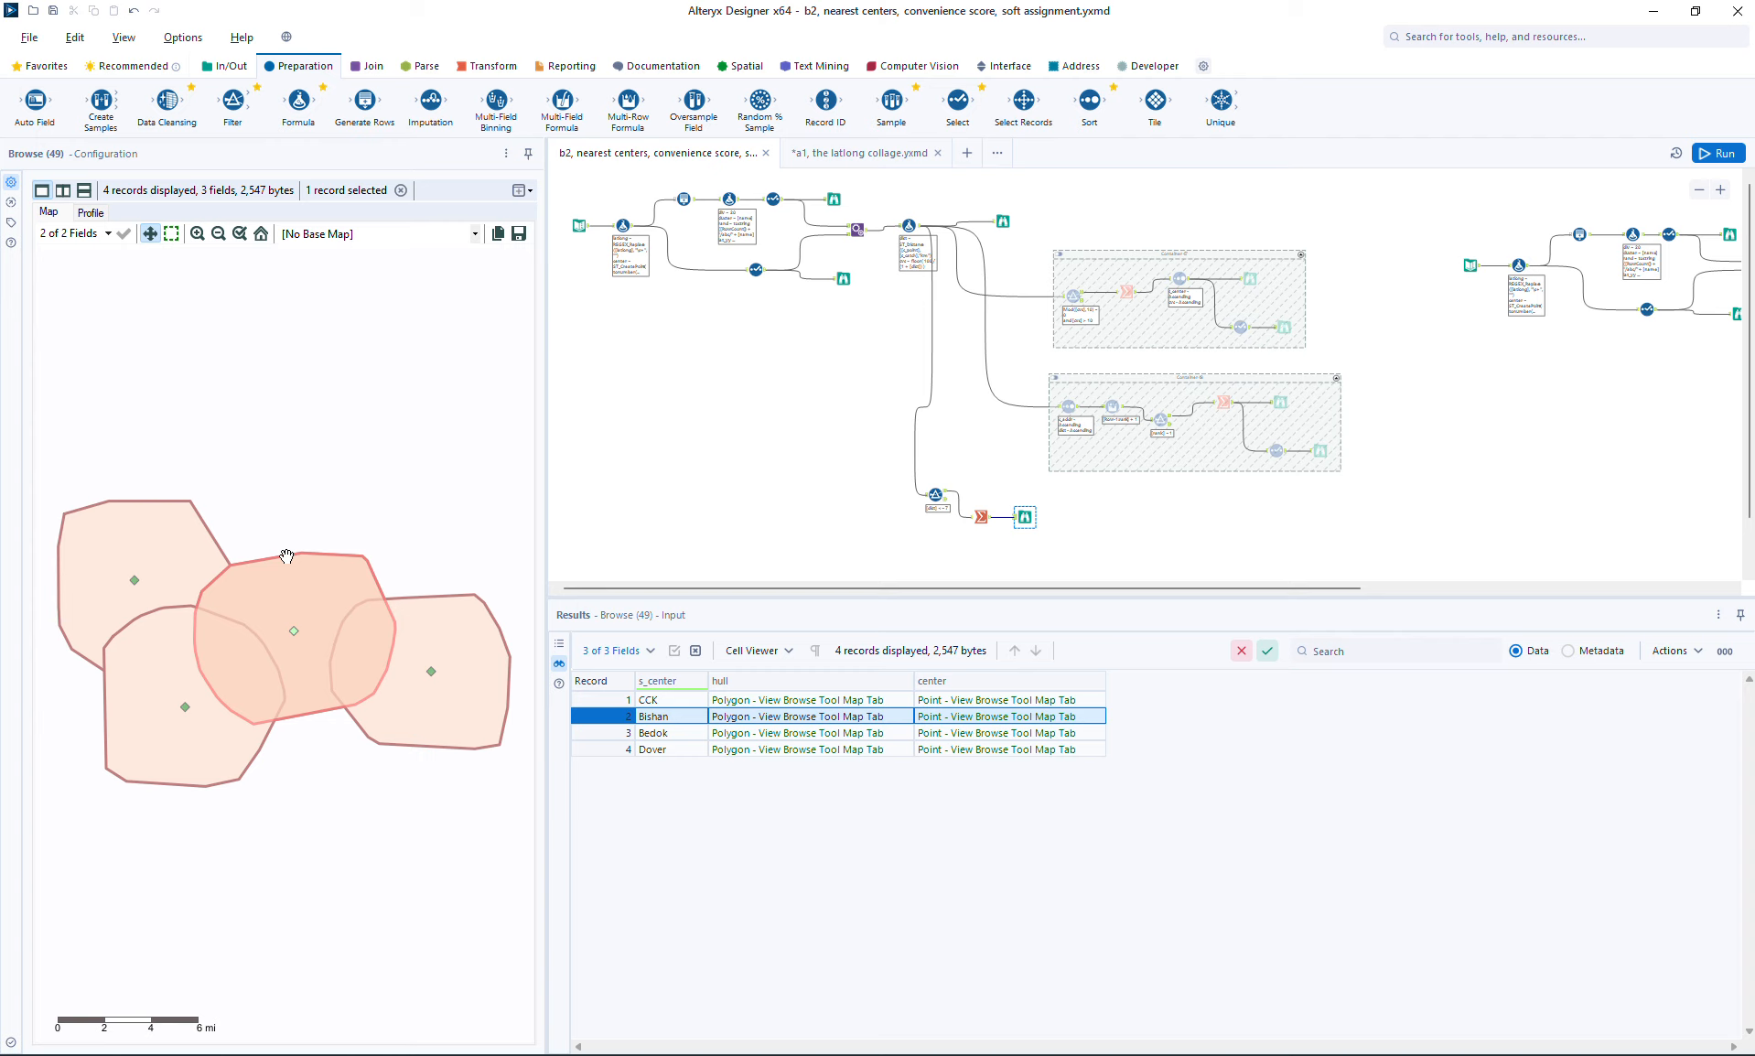
{"action": "left_click", "coordinate": [1699, 190]}
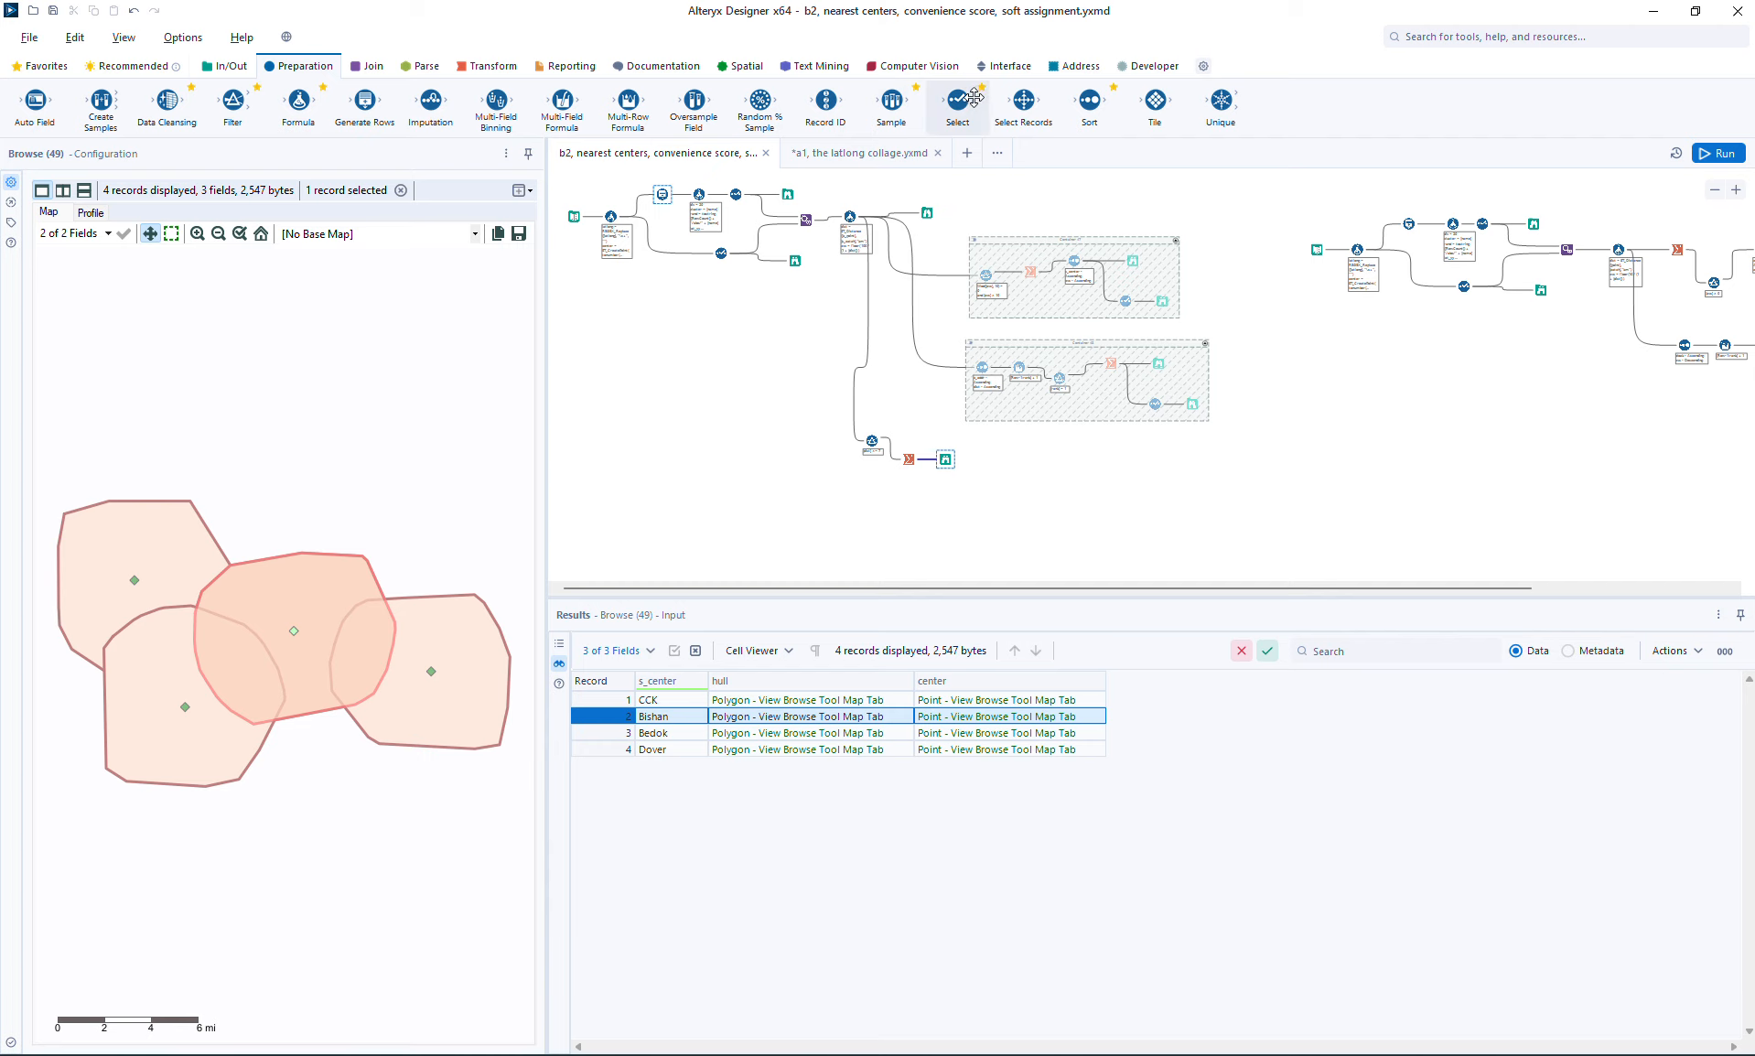
{"action": "left_click_drag", "start_coordinate": [958, 99], "coordinate": [945, 506]}
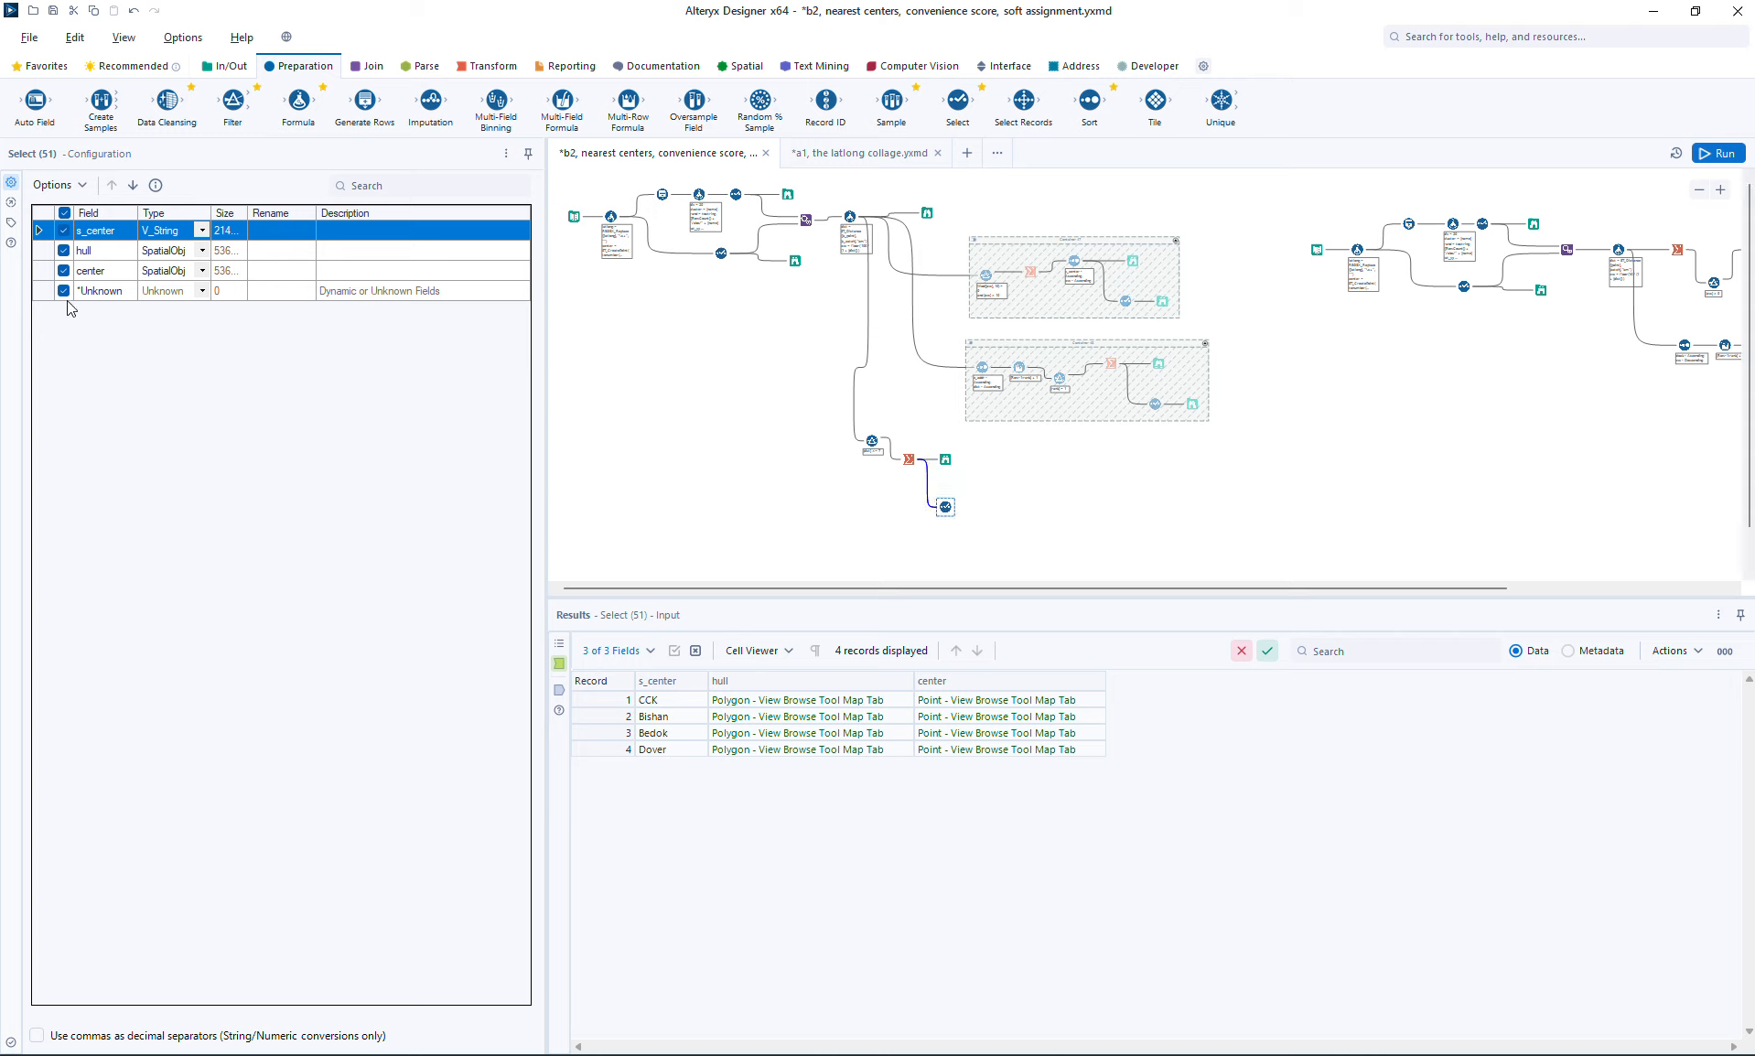
{"action": "left_click", "coordinate": [64, 271]}
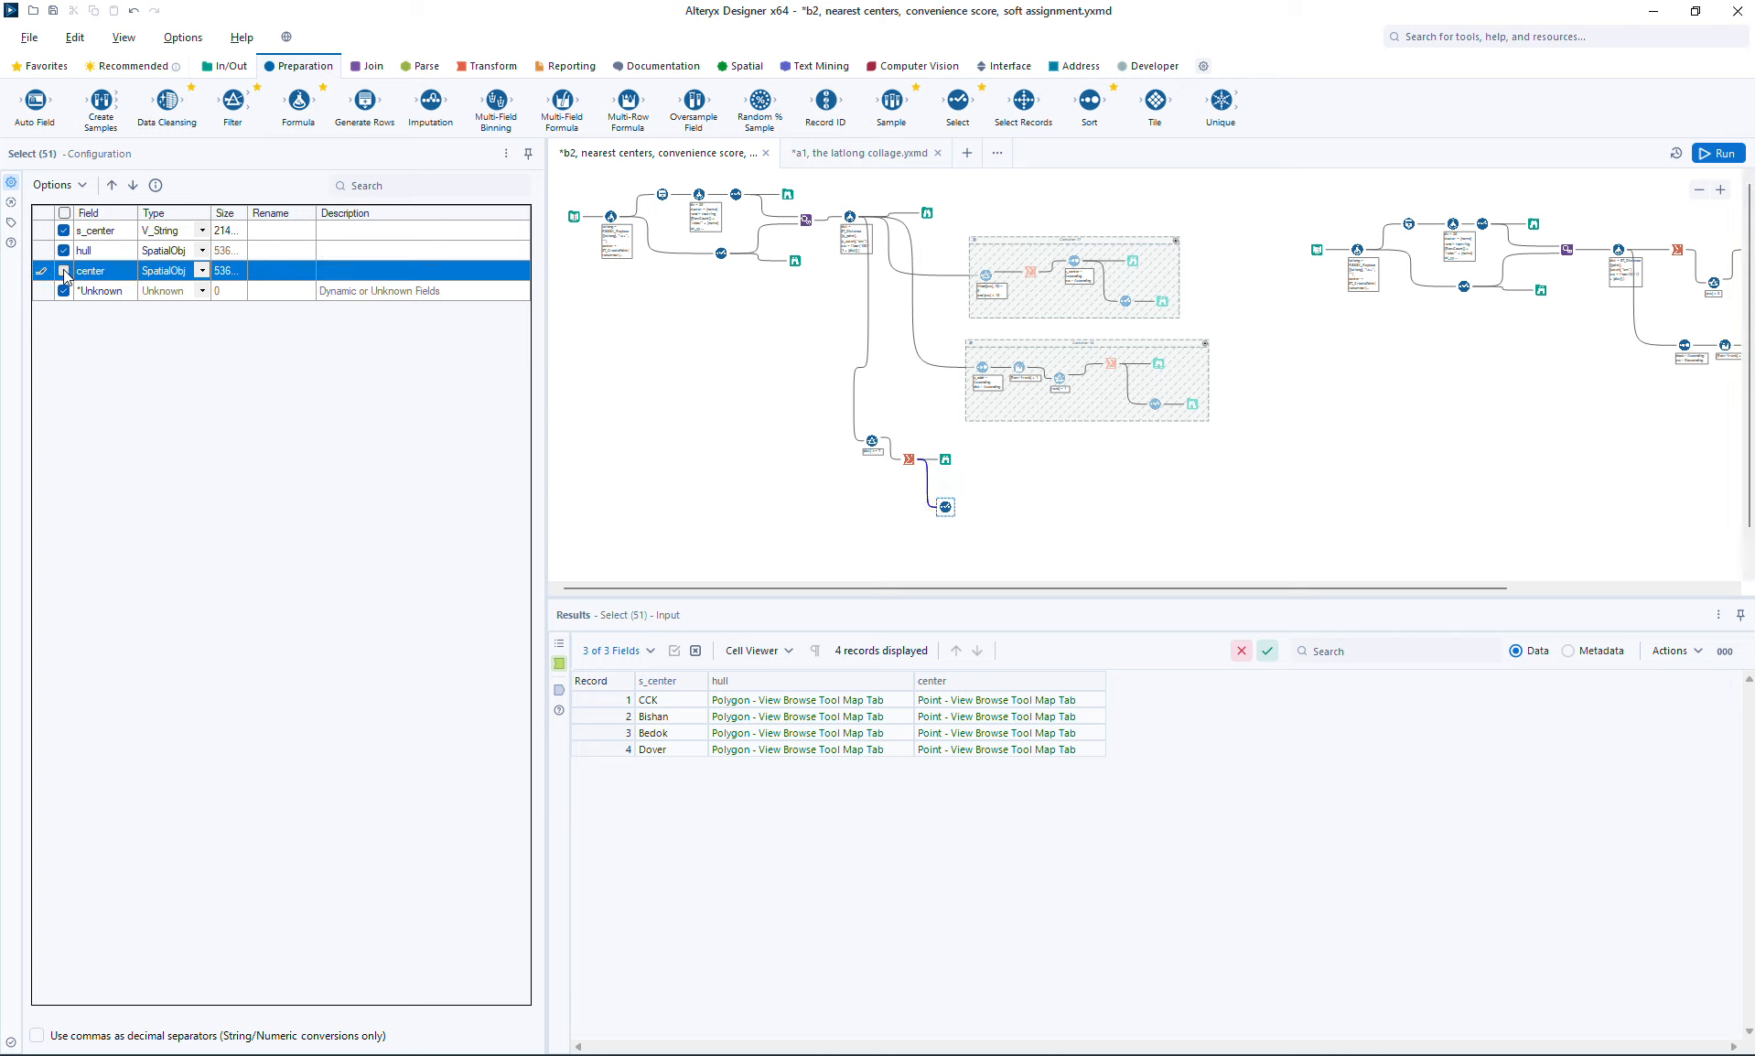
Step: Attach a Browse to the new Select tool and move it farther away to leave room between them
{"action": "left_click", "coordinate": [938, 498]}
{"action": "key", "text": "ctrl+shift+b"}
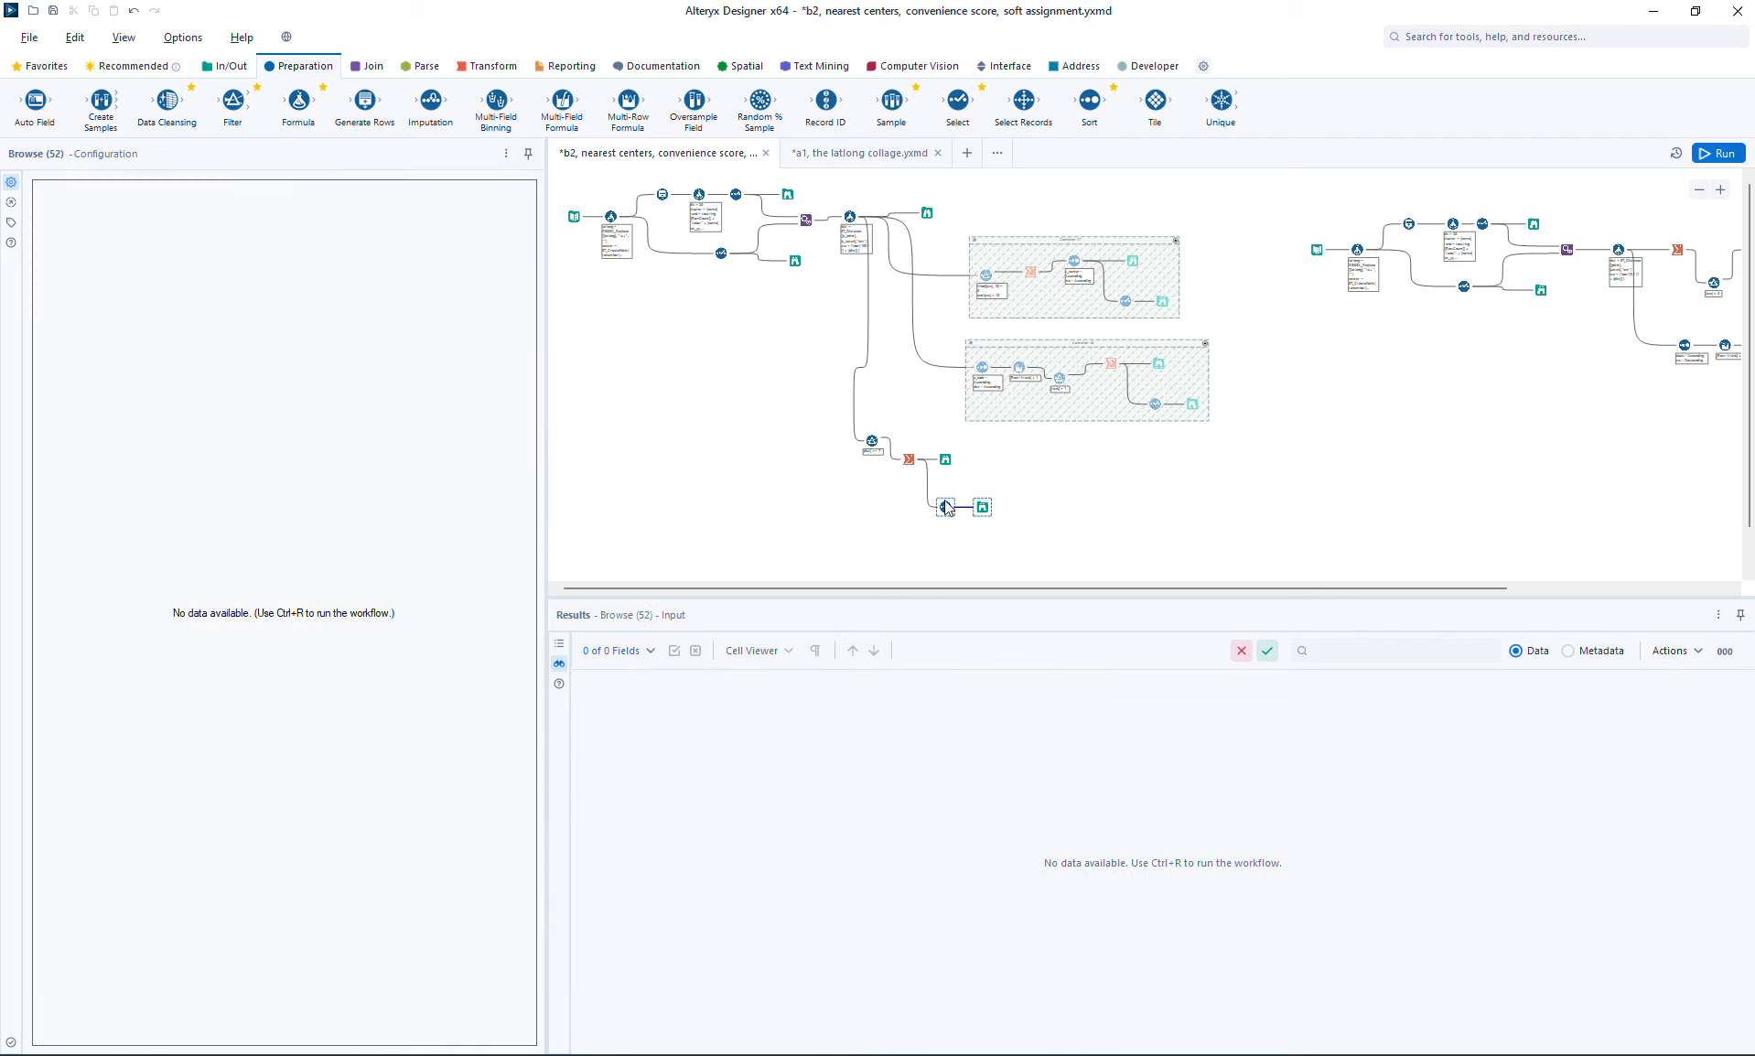
{"action": "left_click_drag", "start_coordinate": [985, 507], "coordinate": [1044, 507]}
Step: Insert an Append Fields tool between the Select and its Browse, feeding the Select's output into both the target and source inputs
{"action": "left_click", "coordinate": [377, 68]}
{"action": "left_click_drag", "start_coordinate": [1010, 561], "coordinate": [1004, 512]}
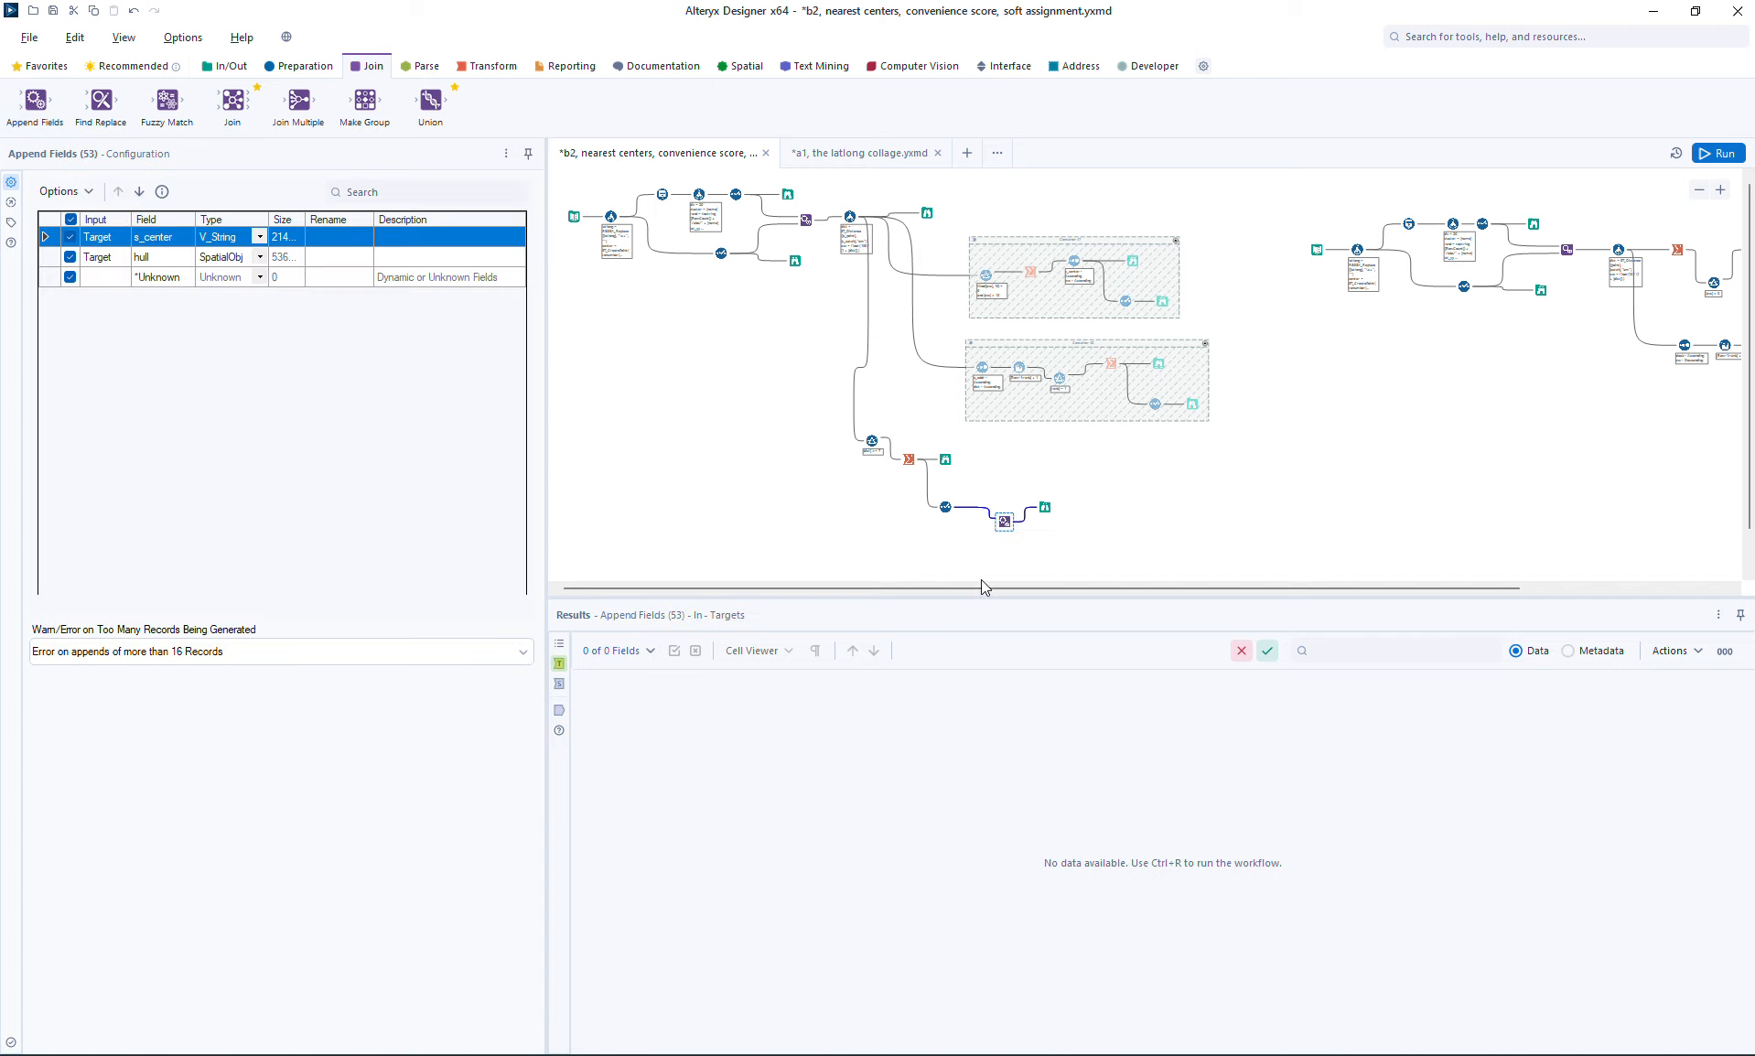
{"action": "left_click", "coordinate": [945, 507], "text": "ctrl"}
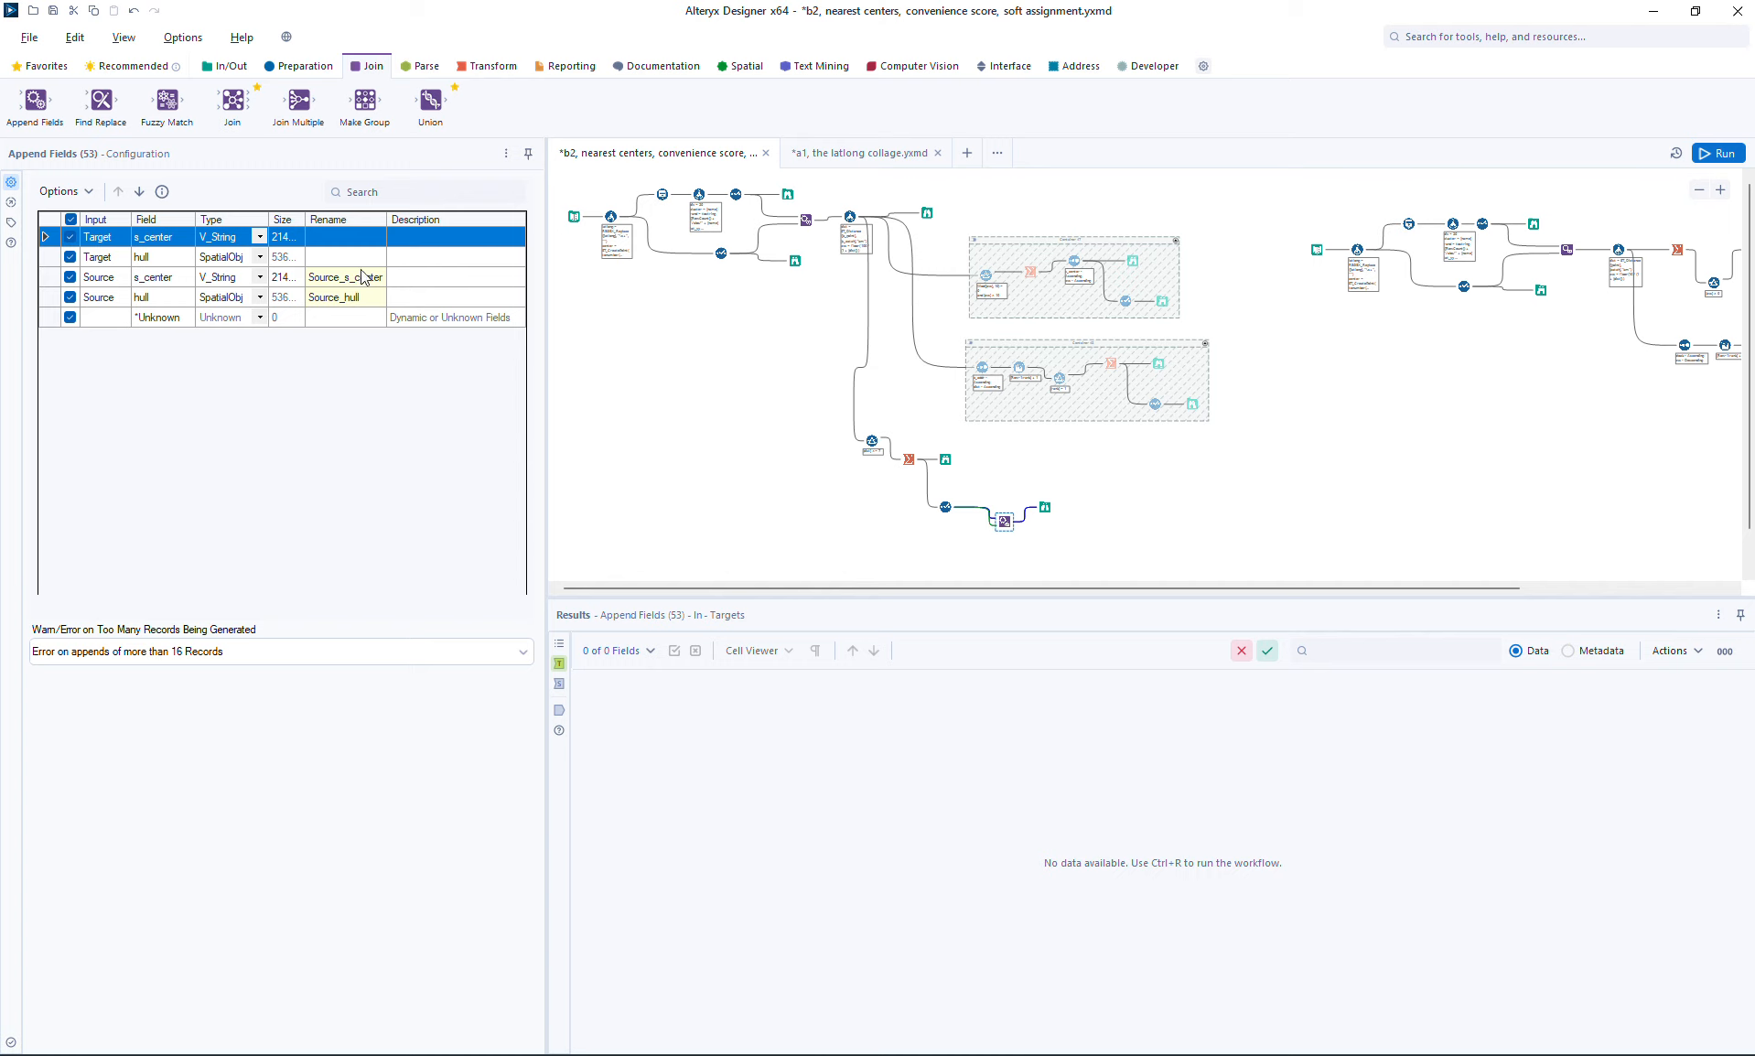
Step: Rename the appended fields: target s_center to C1, target hull to H1, source s_center to C2 and source hull to H2
{"action": "left_click", "coordinate": [359, 238]}
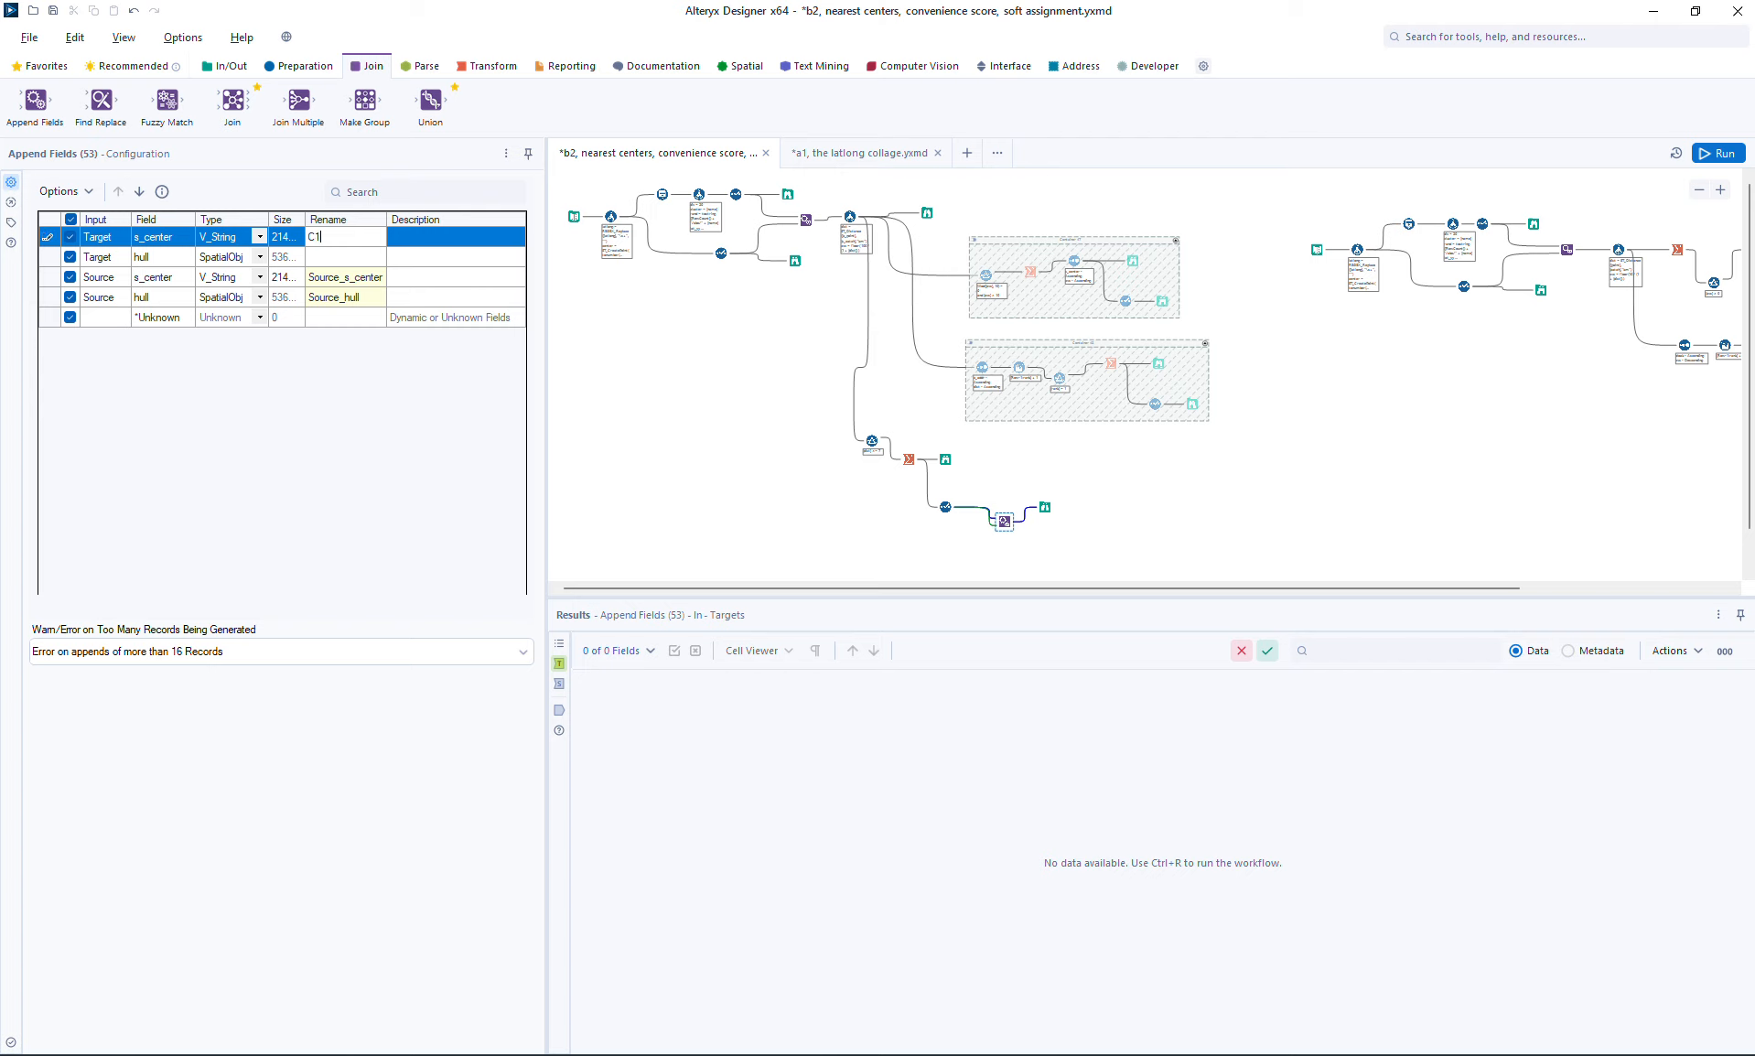
{"action": "key", "text": "Return"}
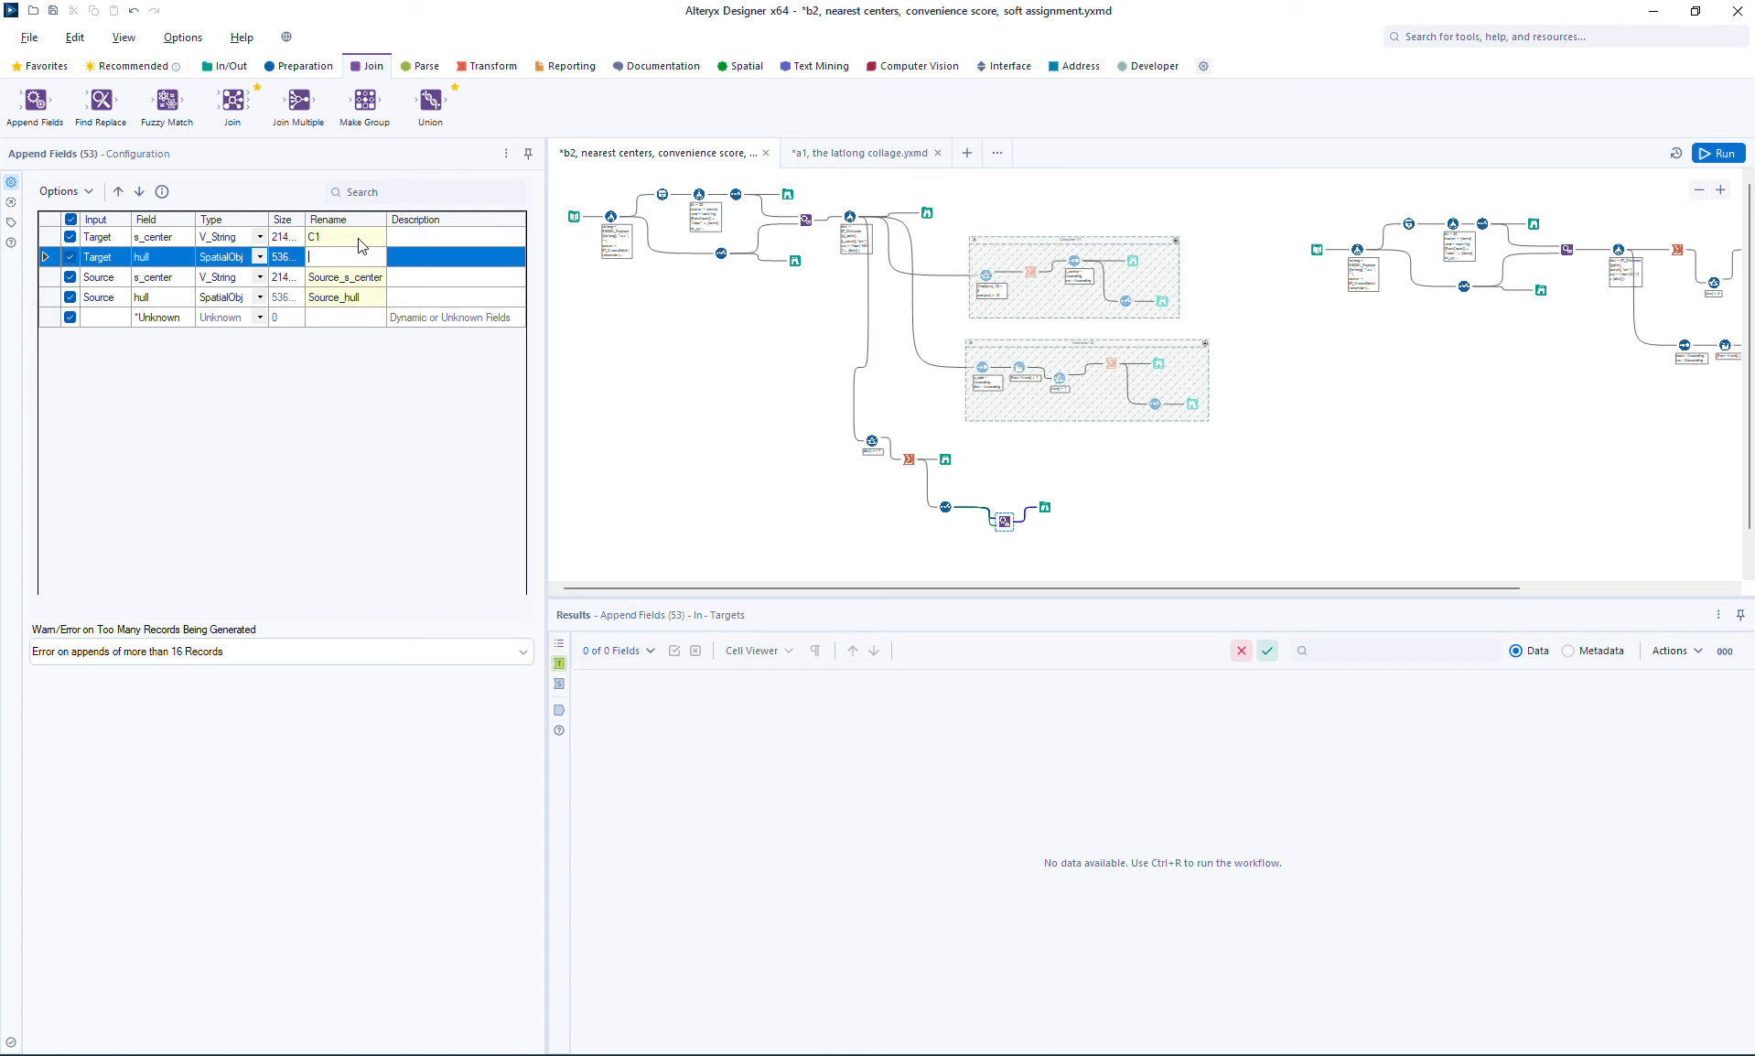
{"action": "type", "text": "H1"}
{"action": "key", "text": "Return"}
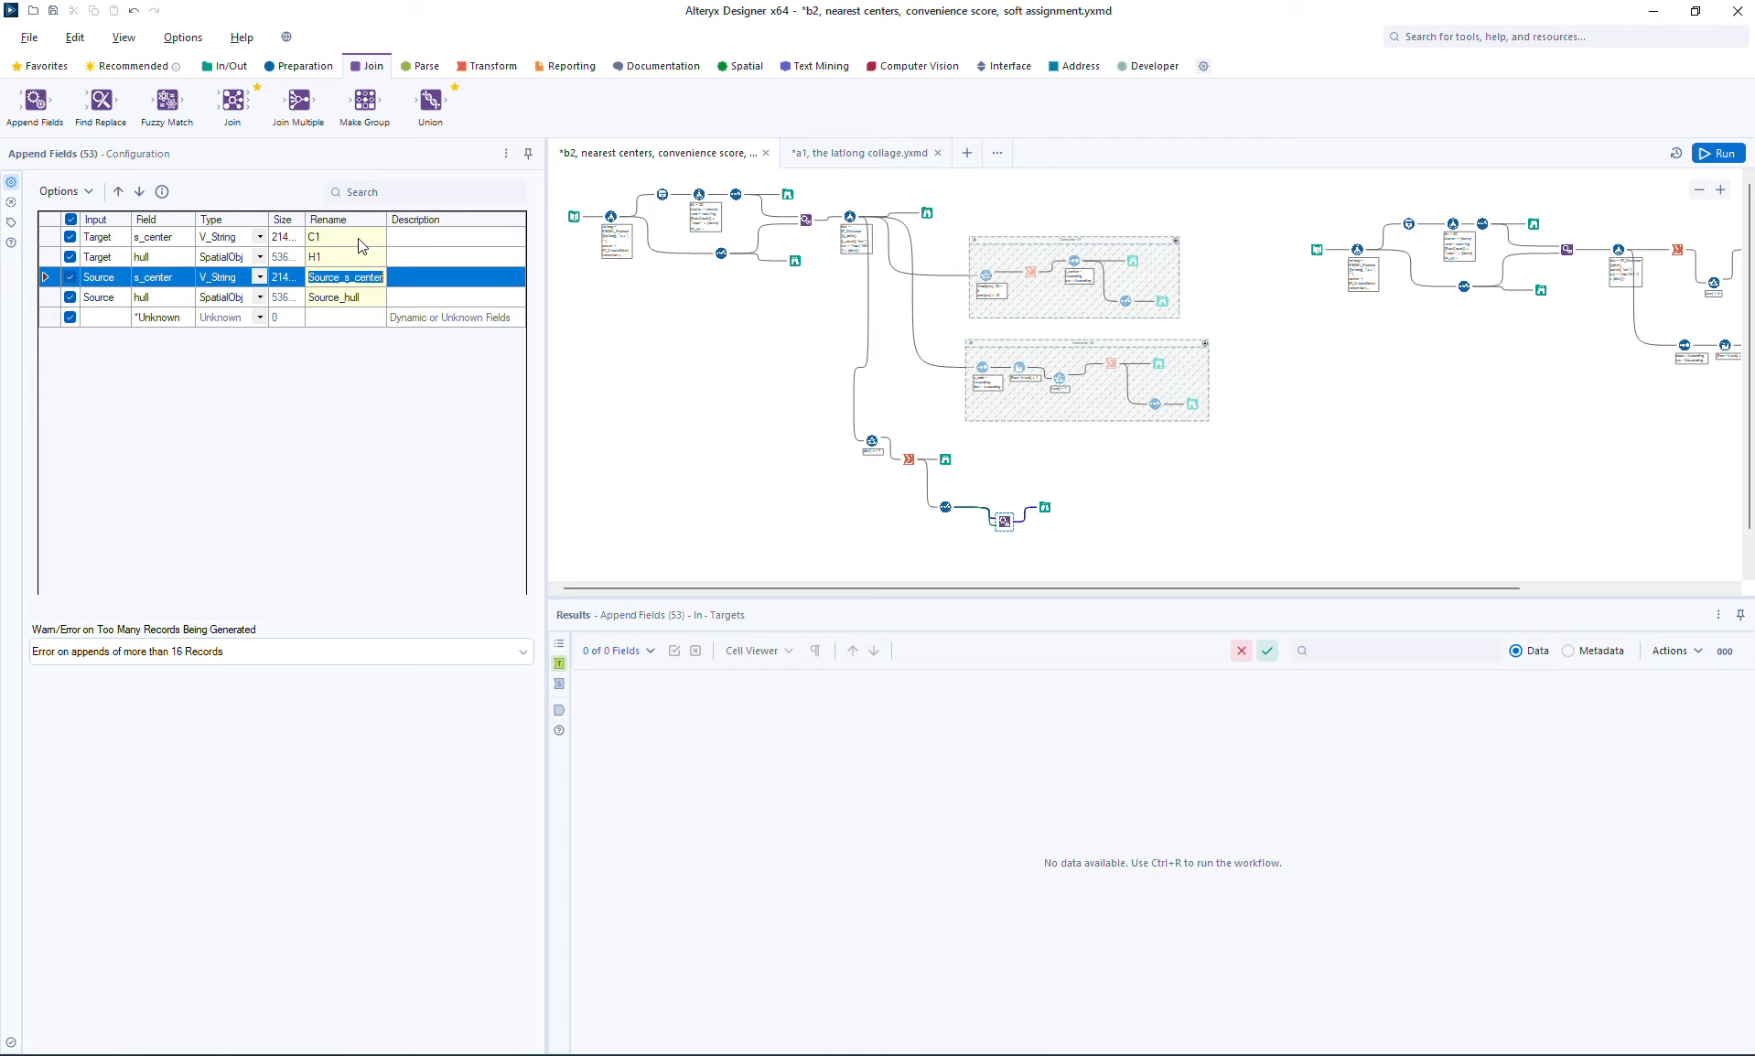
{"action": "type", "text": "C2"}
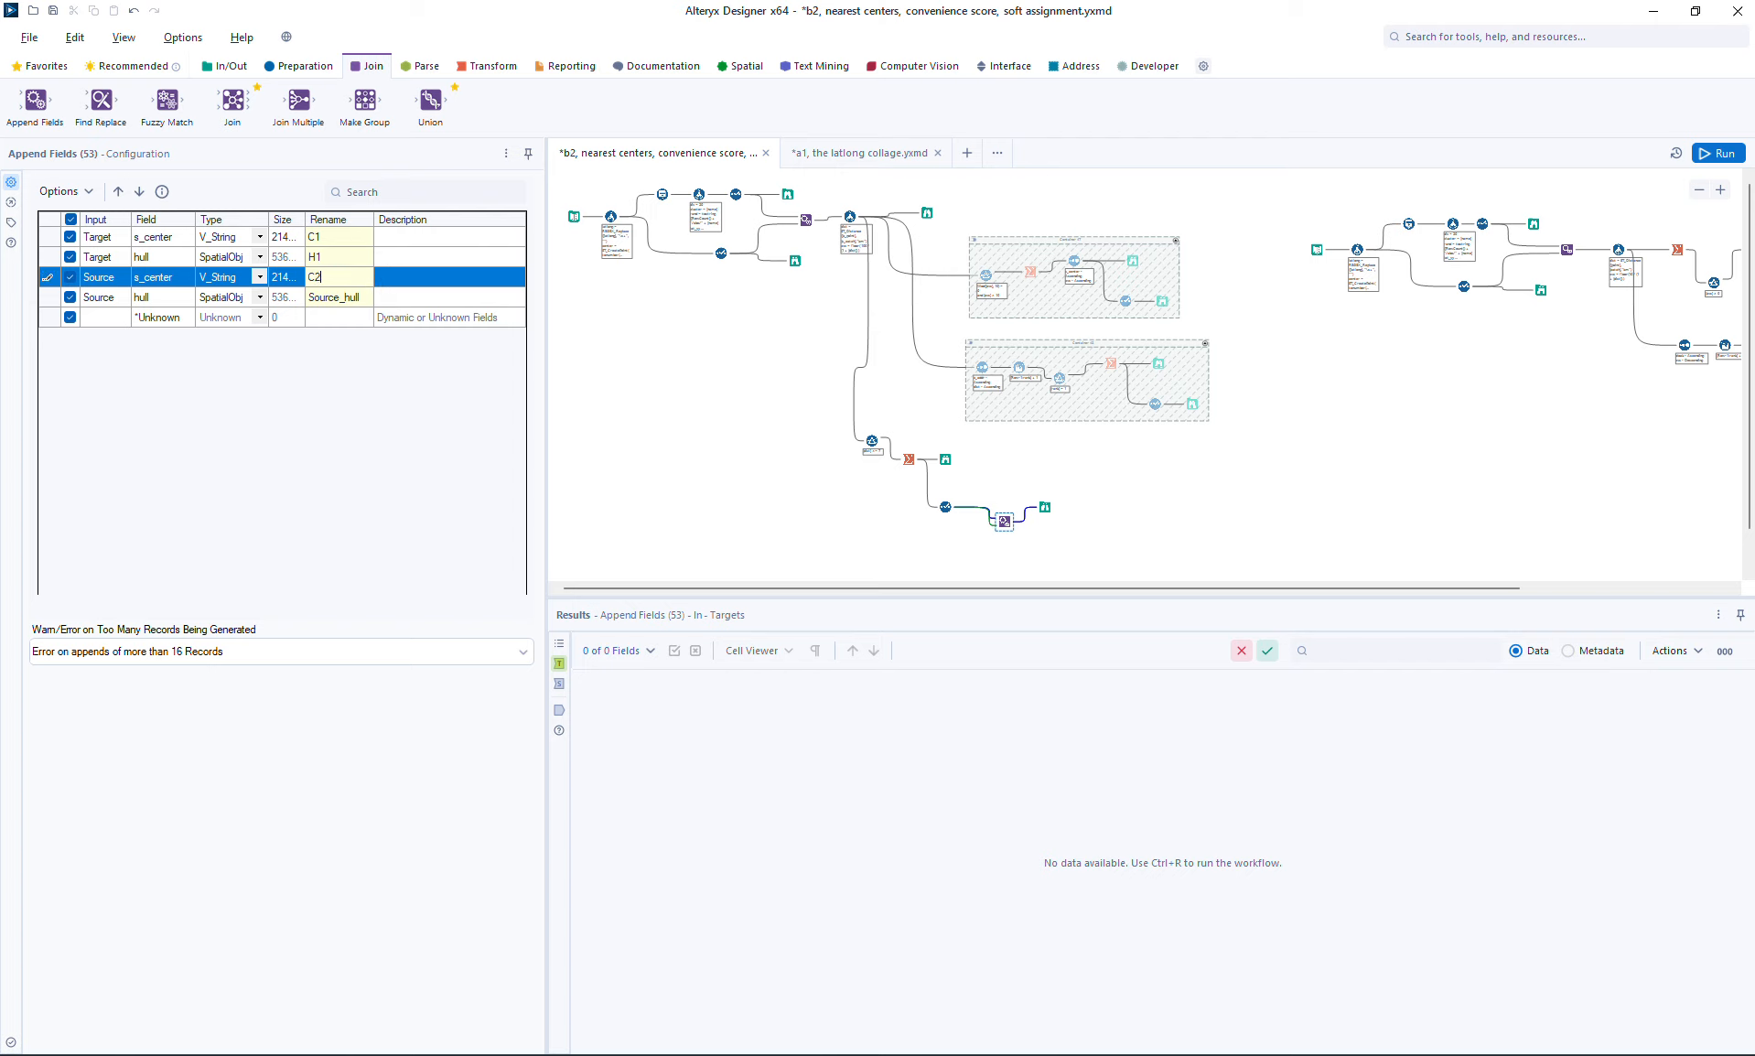
{"action": "key", "text": "Return"}
{"action": "type", "text": "H2"}
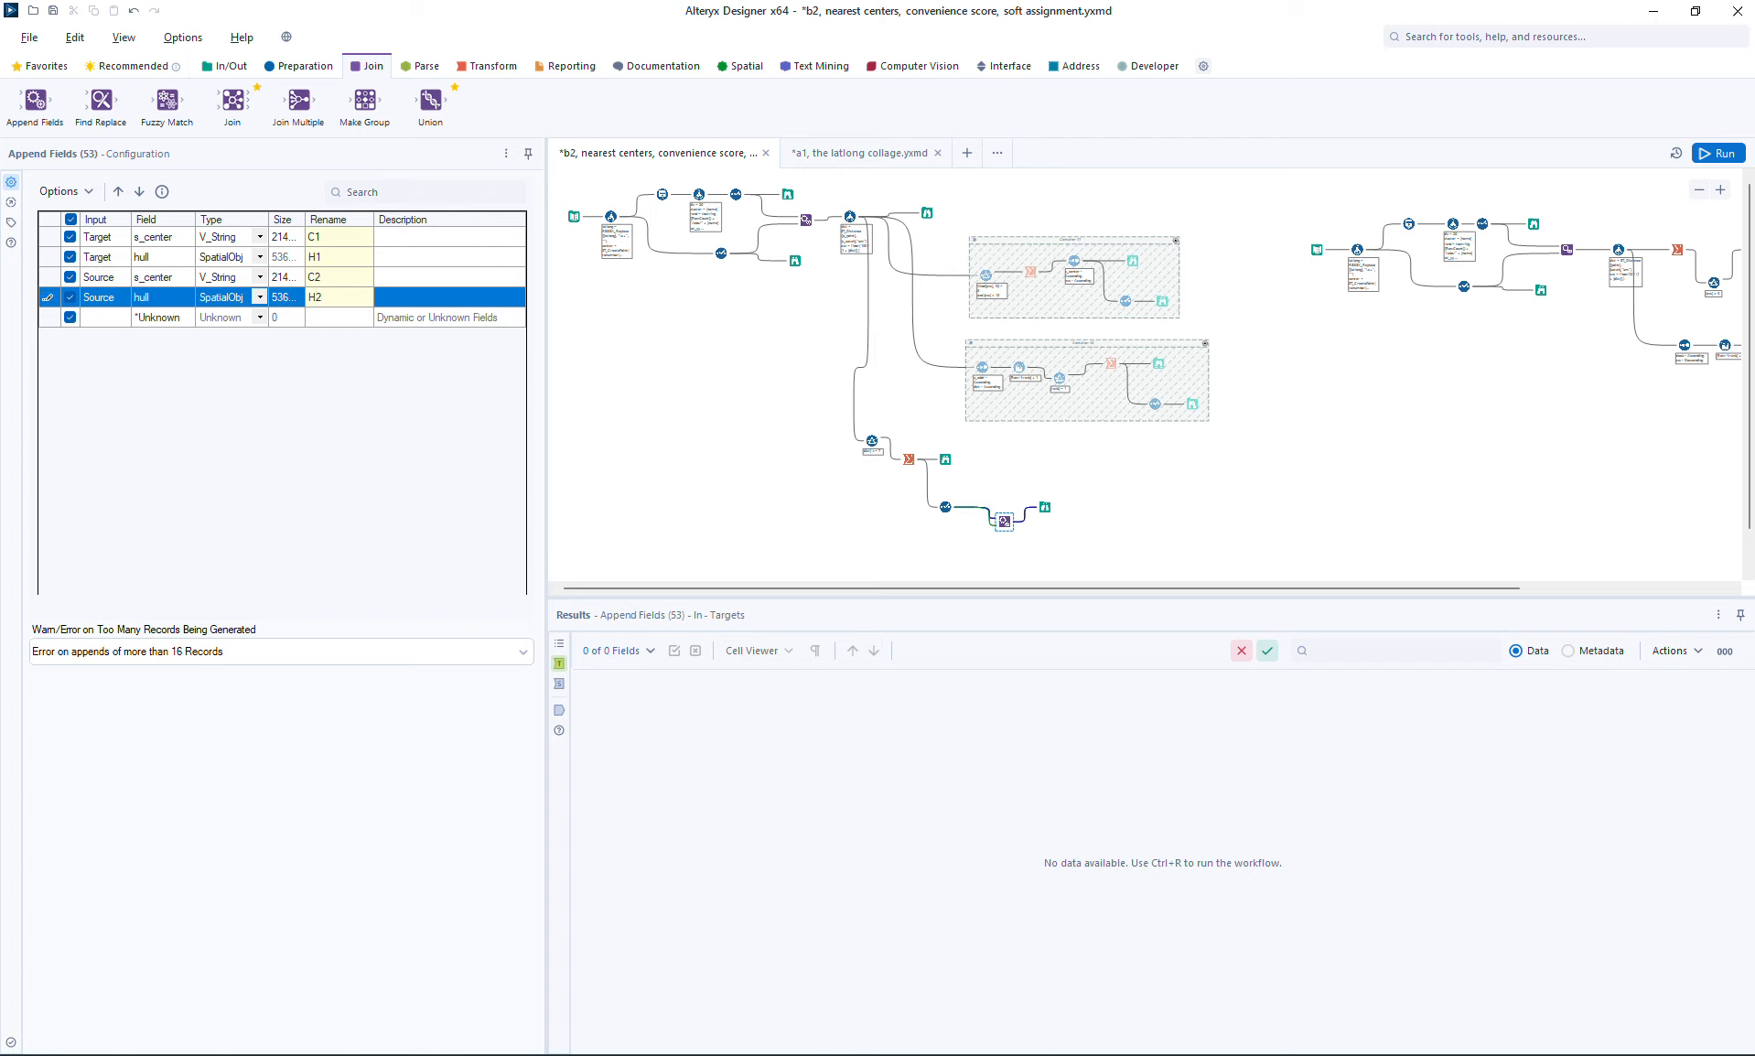
Step: Move the Browse farther from Append Fields and insert a Filter tool on the connection between them
{"action": "left_click", "coordinate": [1044, 508]}
{"action": "left_click_drag", "start_coordinate": [1044, 508], "coordinate": [1107, 516]}
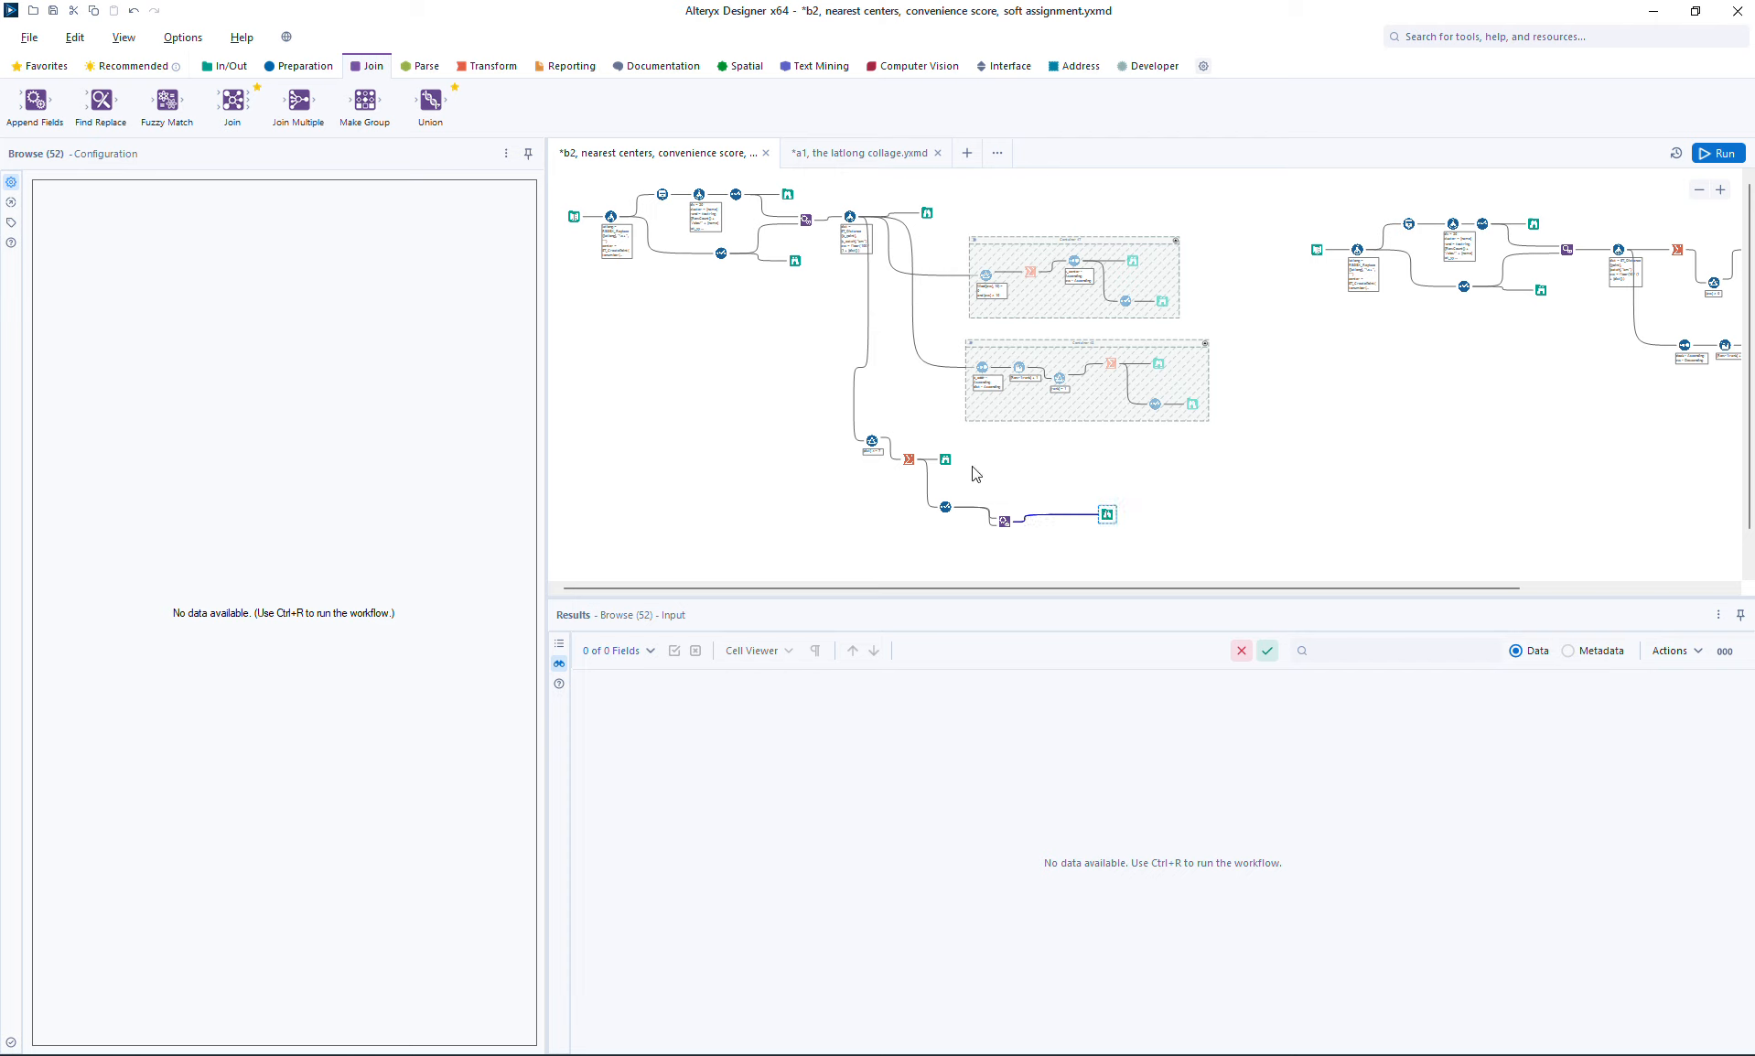
{"action": "left_click", "coordinate": [305, 68]}
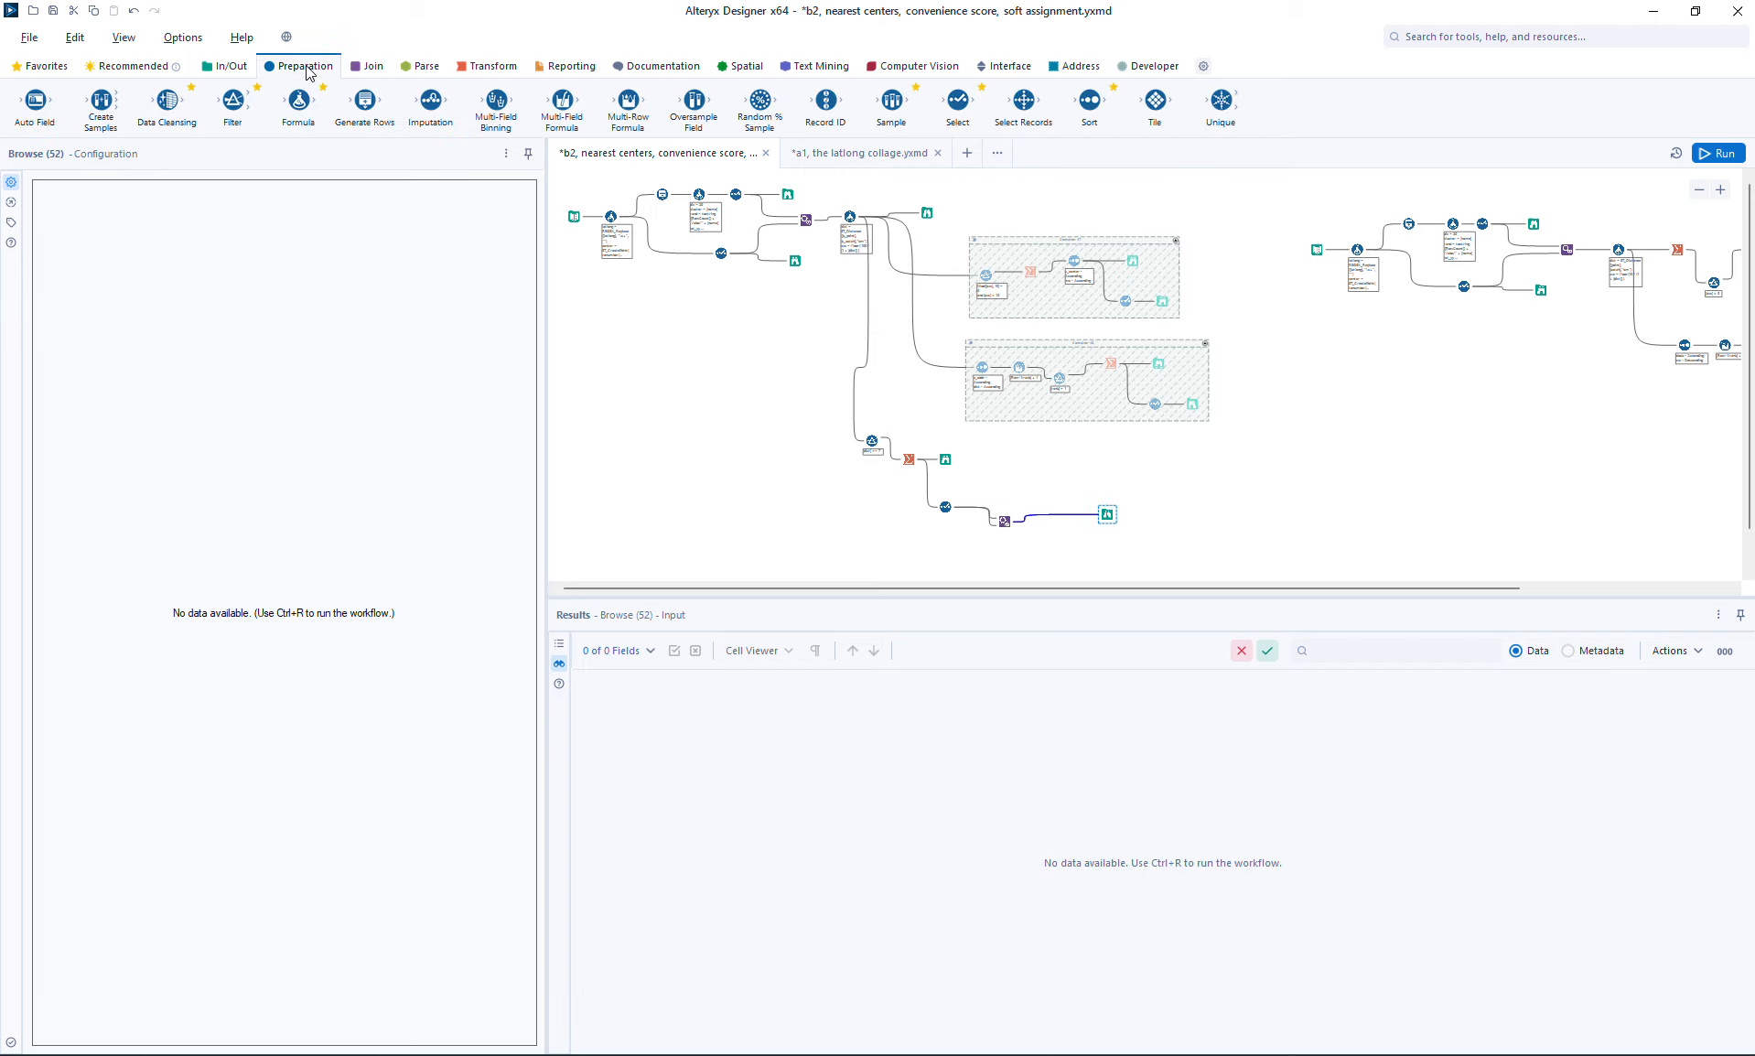
{"action": "left_click_drag", "start_coordinate": [233, 100], "coordinate": [1040, 521]}
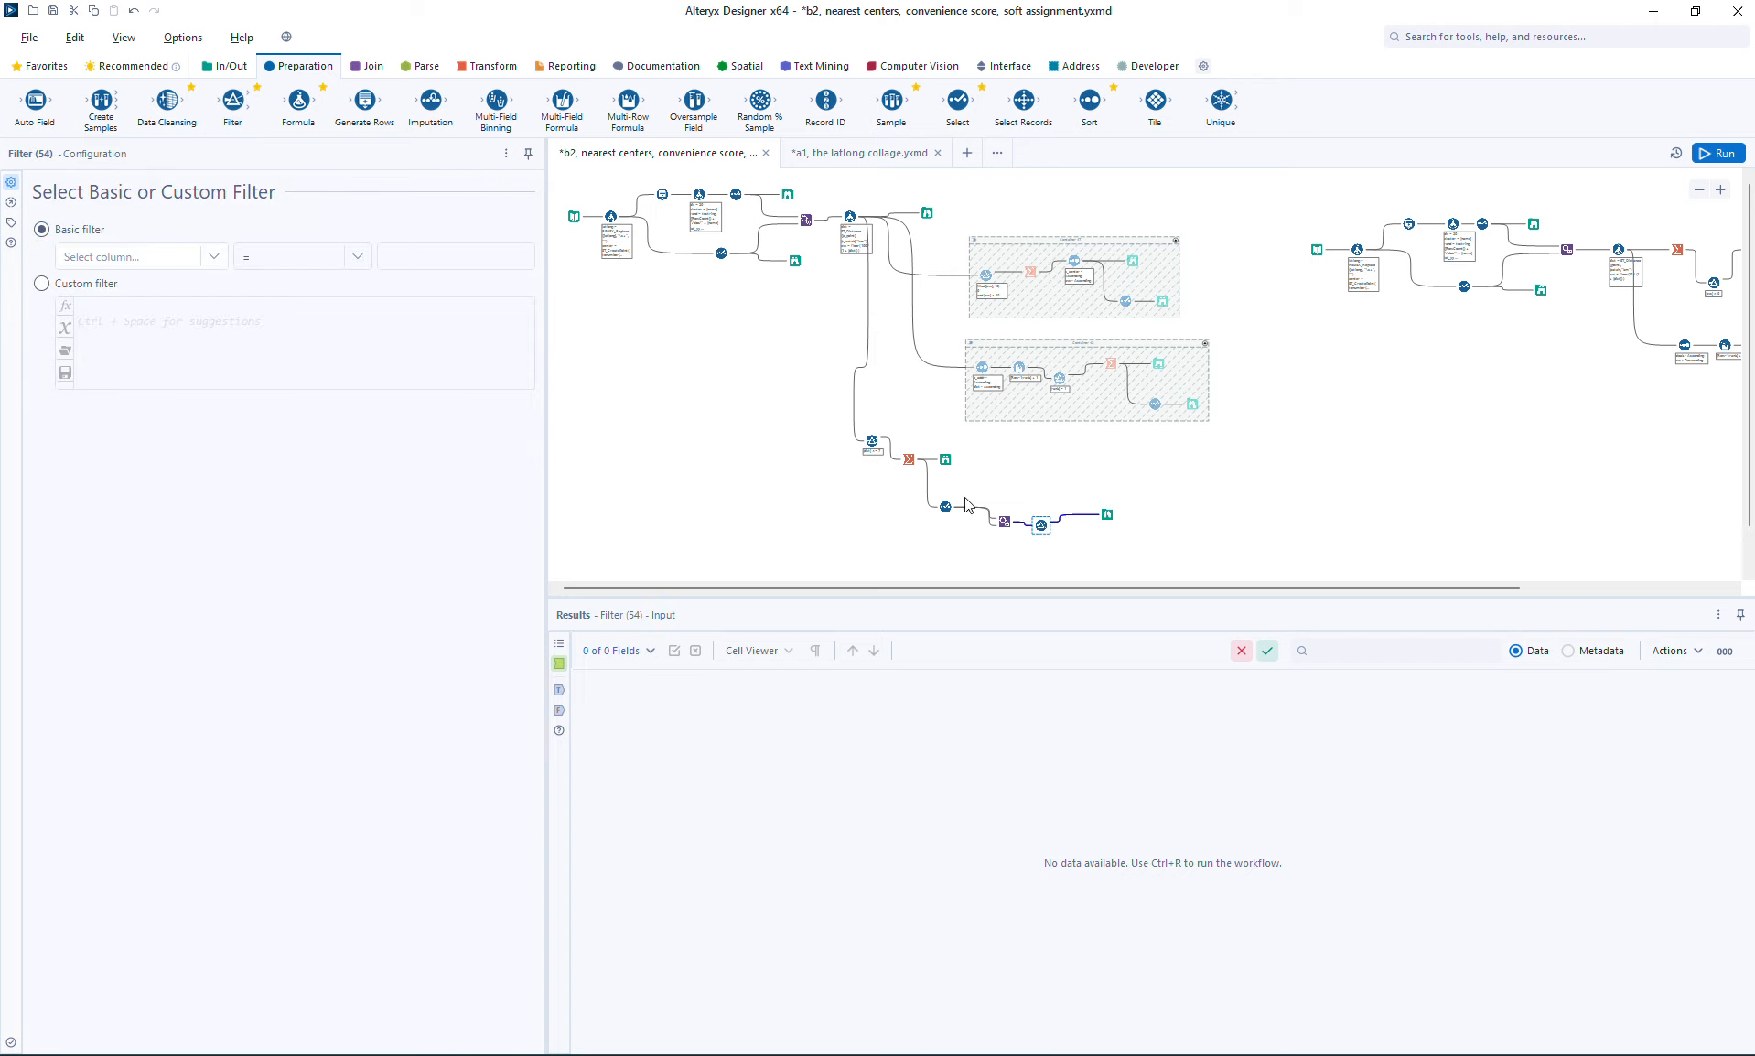
Step: Give the new Filter the custom expression [C1] != [C2]
{"action": "left_click", "coordinate": [41, 283]}
{"action": "left_click", "coordinate": [141, 315]}
{"action": "type", "text": "["}
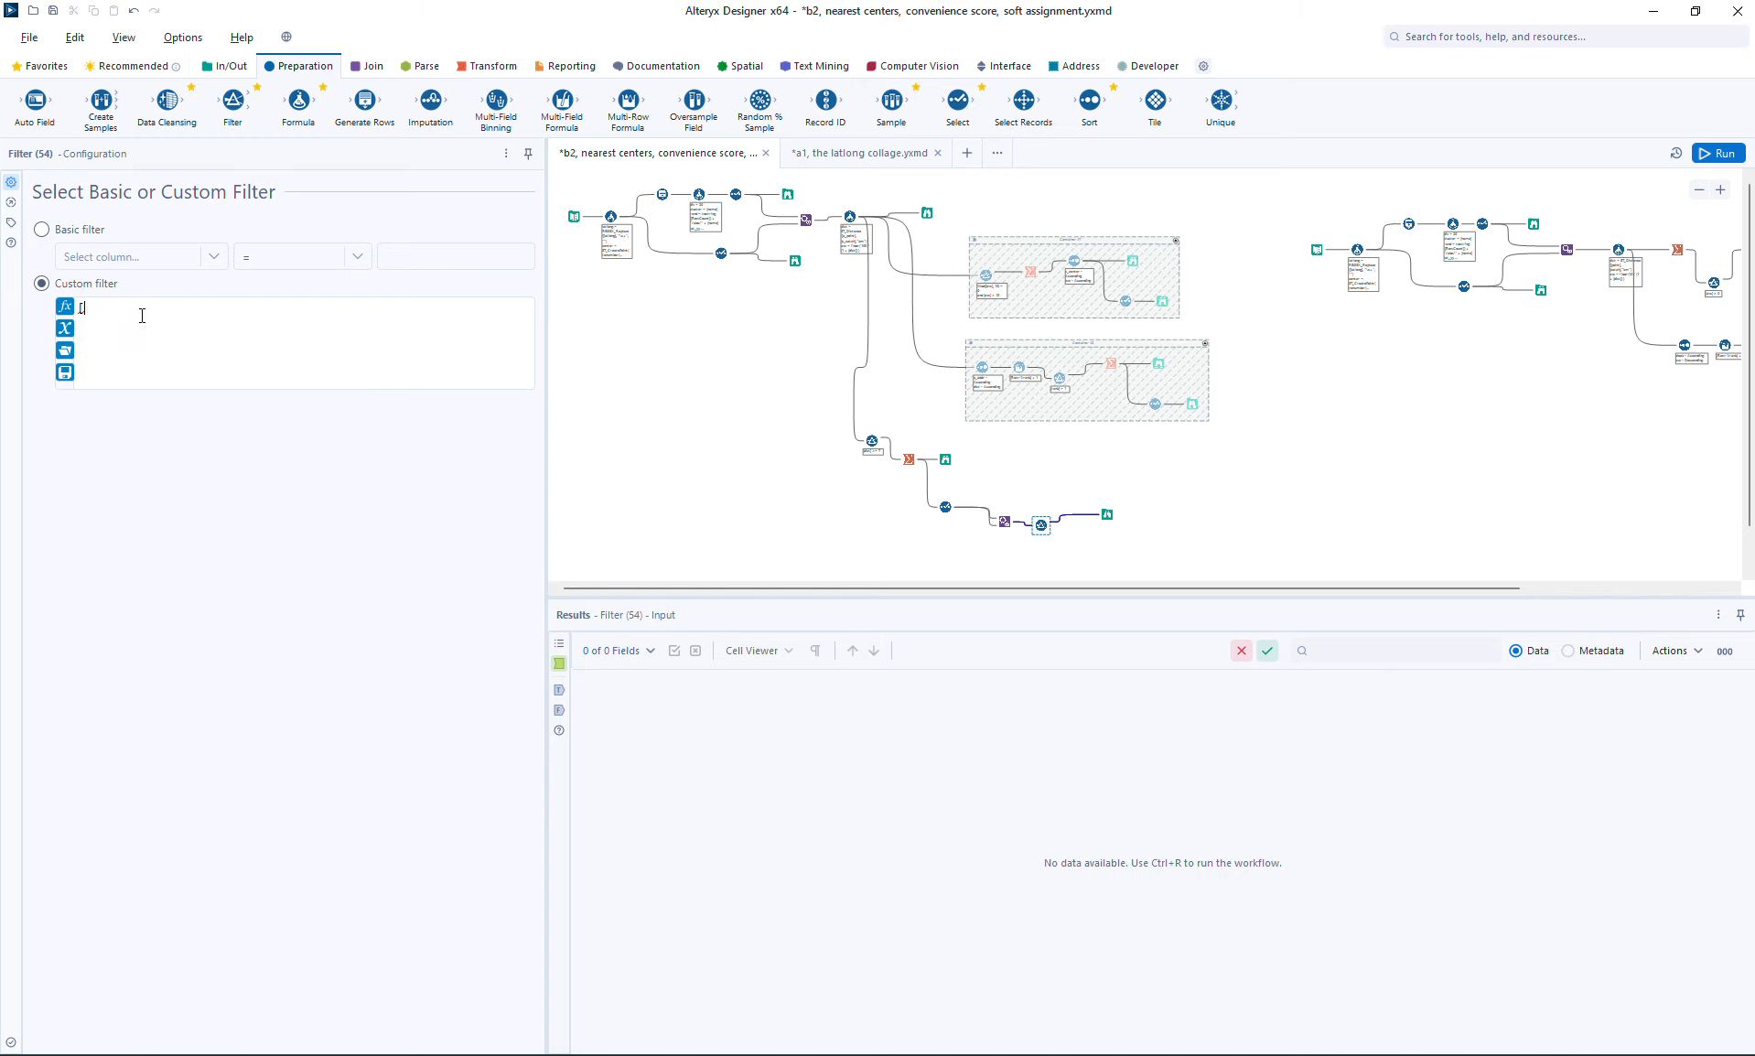
{"action": "type", "text": "c"}
{"action": "key", "text": "Return"}
{"action": "type", "text": "!= [p"}
{"action": "key", "text": "BackSpace"}
{"action": "type", "text": "c"}
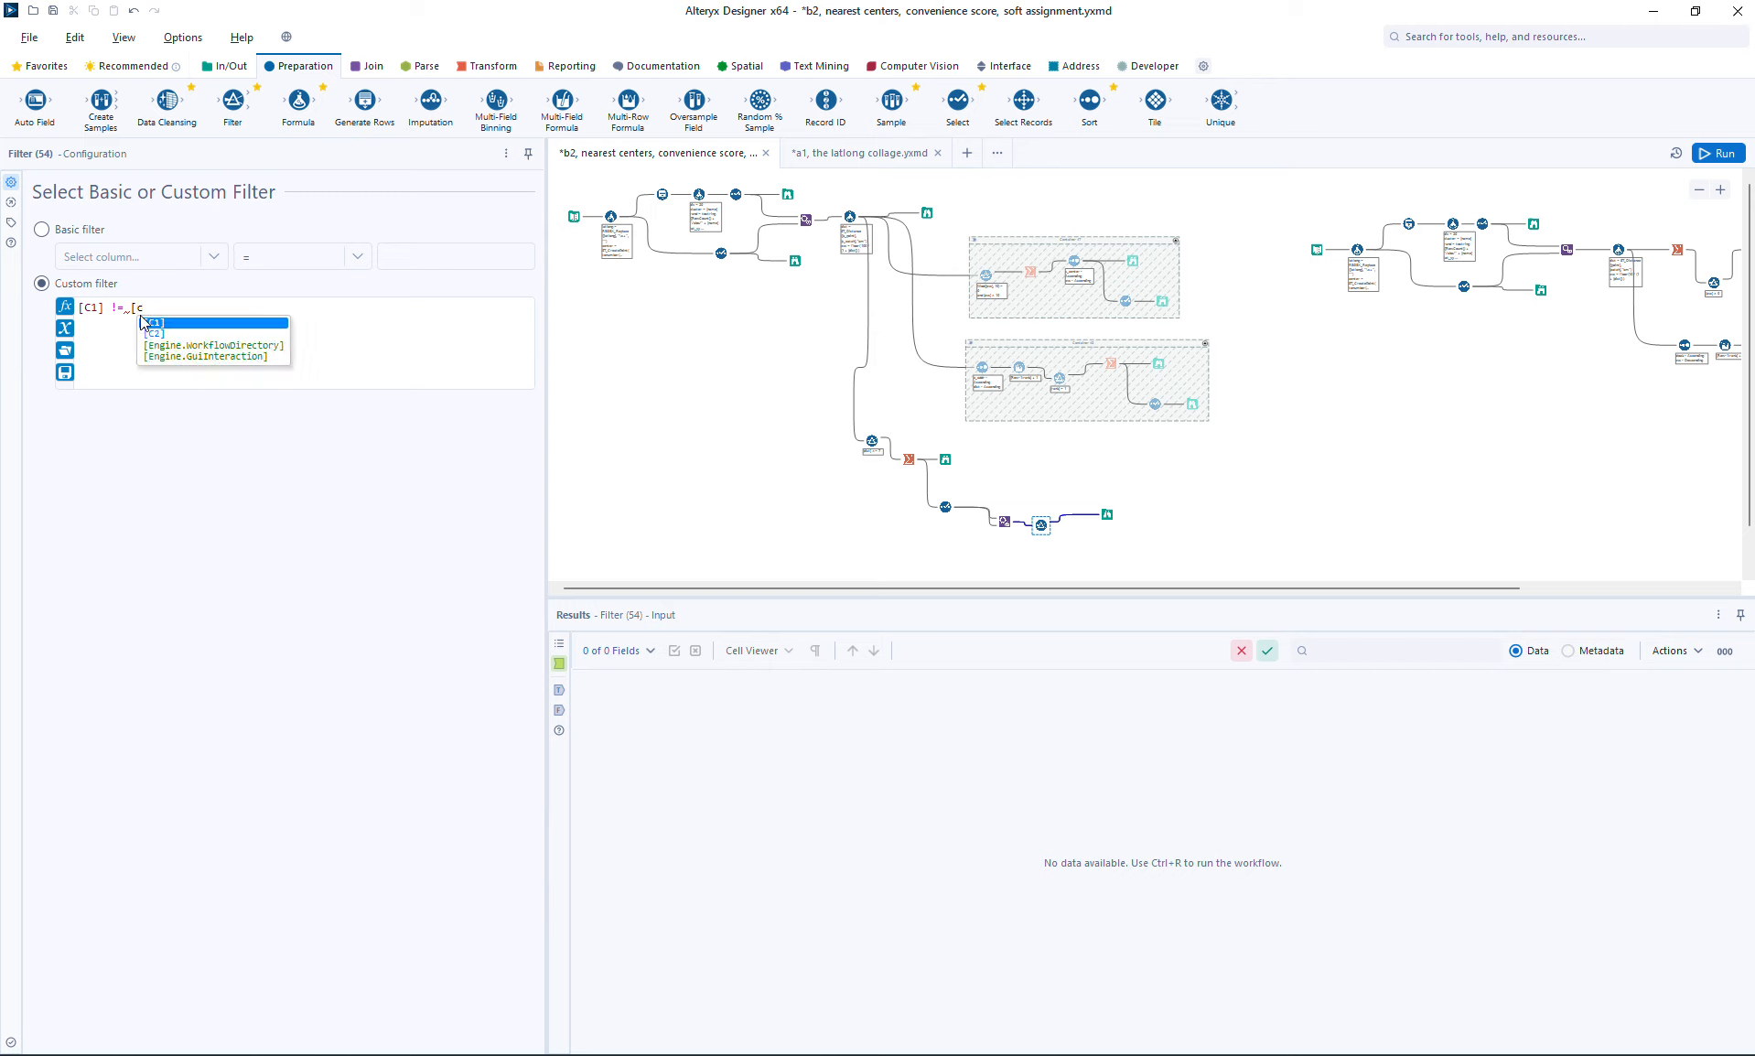
{"action": "type", "text": "2"}
{"action": "key", "text": "Return"}
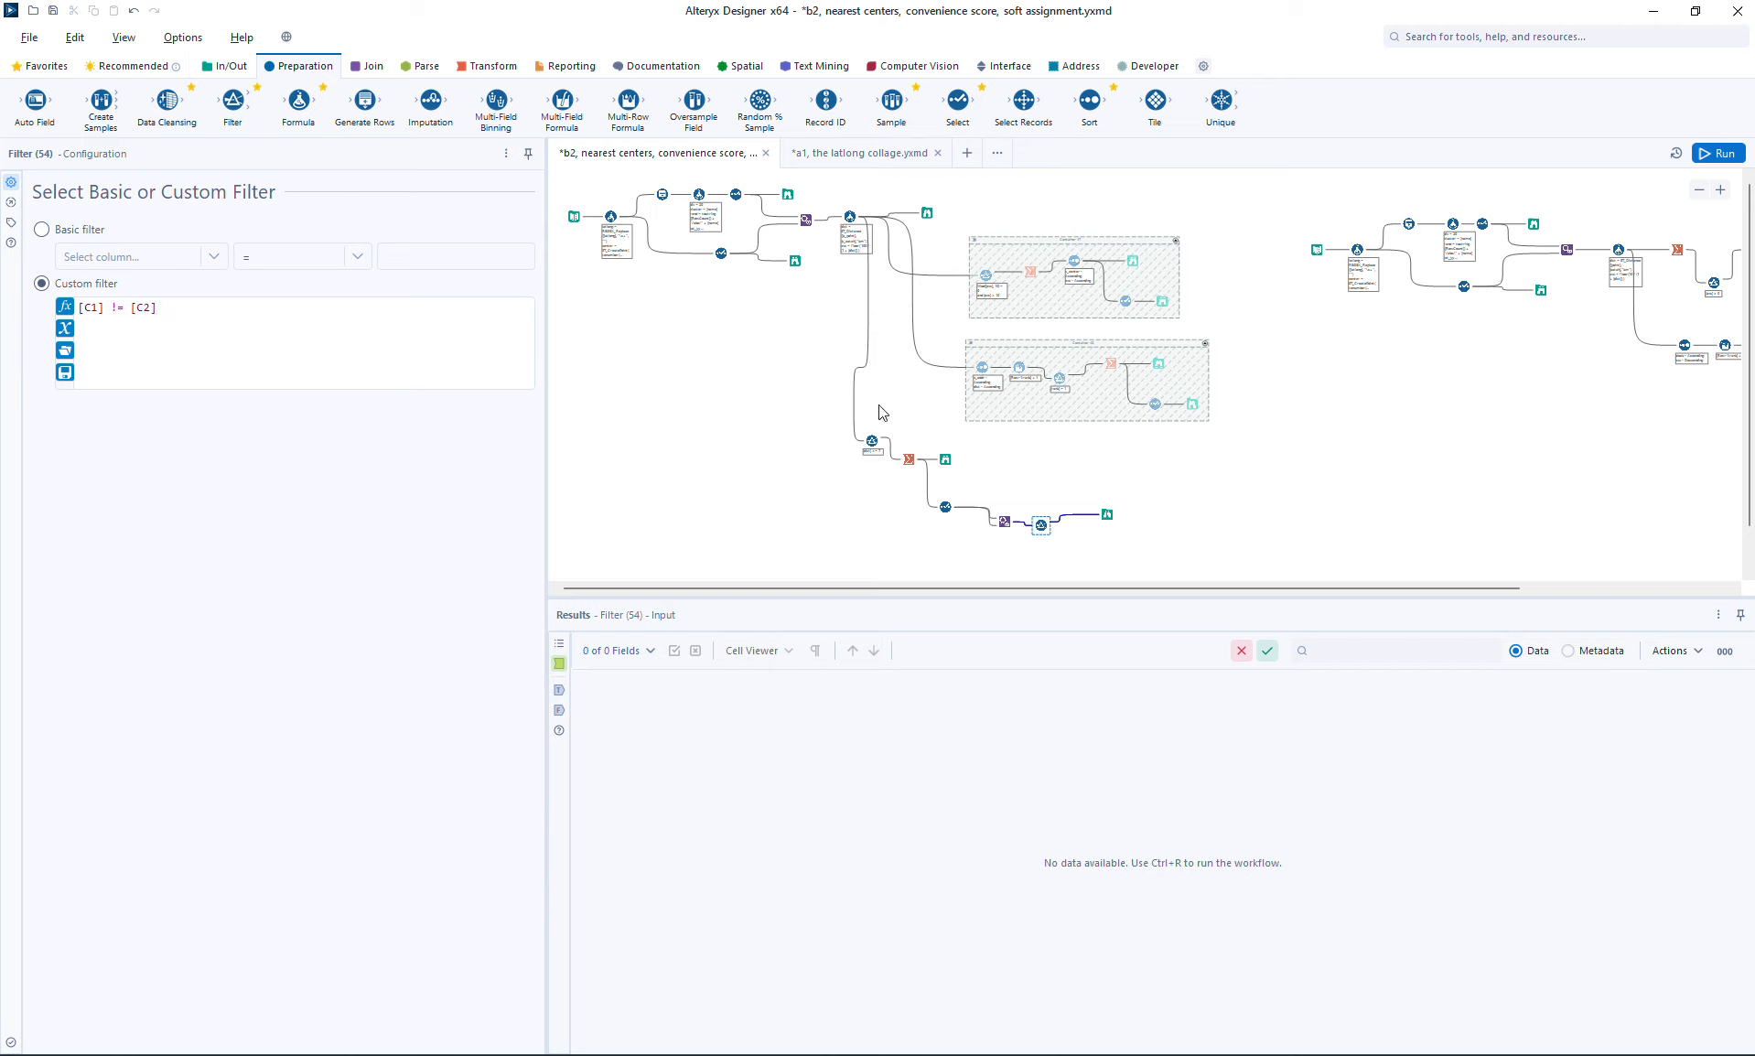
Step: Attach a second Browse to the Filter's False output, and run and save the workflow
{"action": "left_click", "coordinate": [1039, 524]}
{"action": "key", "text": "ctrl+shift+b"}
{"action": "left_click_drag", "start_coordinate": [1078, 537], "coordinate": [1099, 551]}
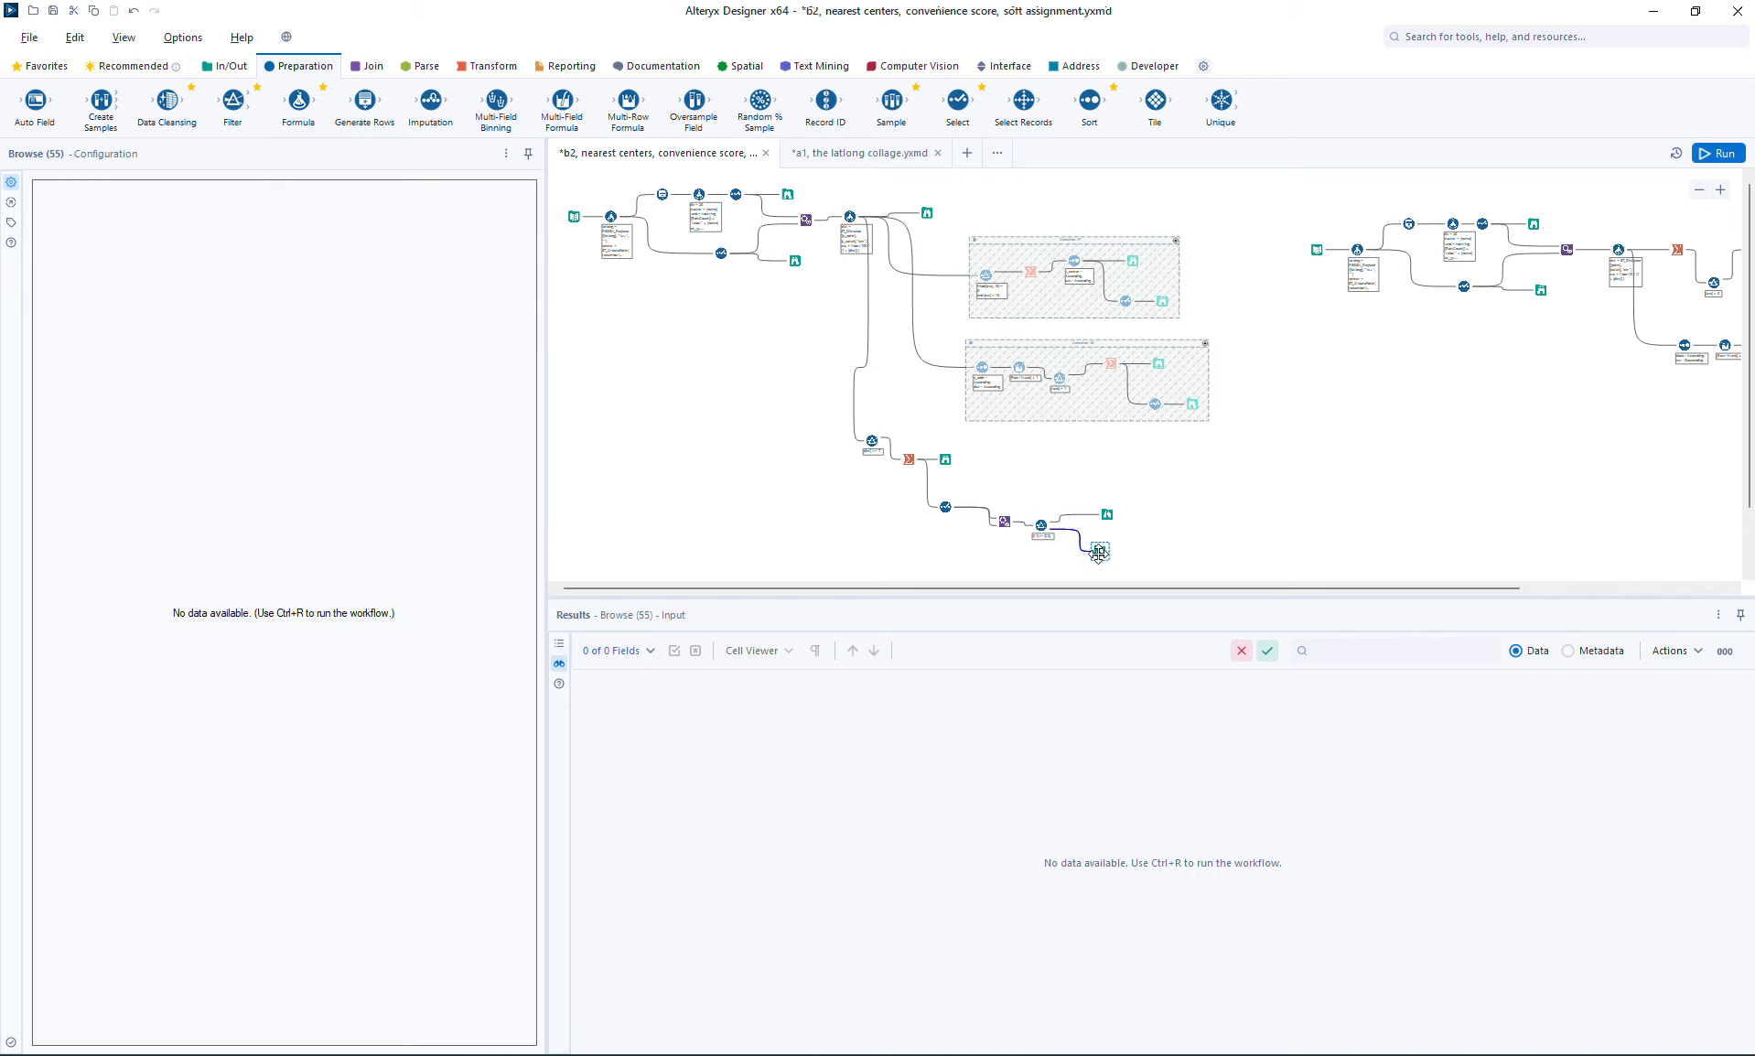
{"action": "key", "text": "ctrl+r"}
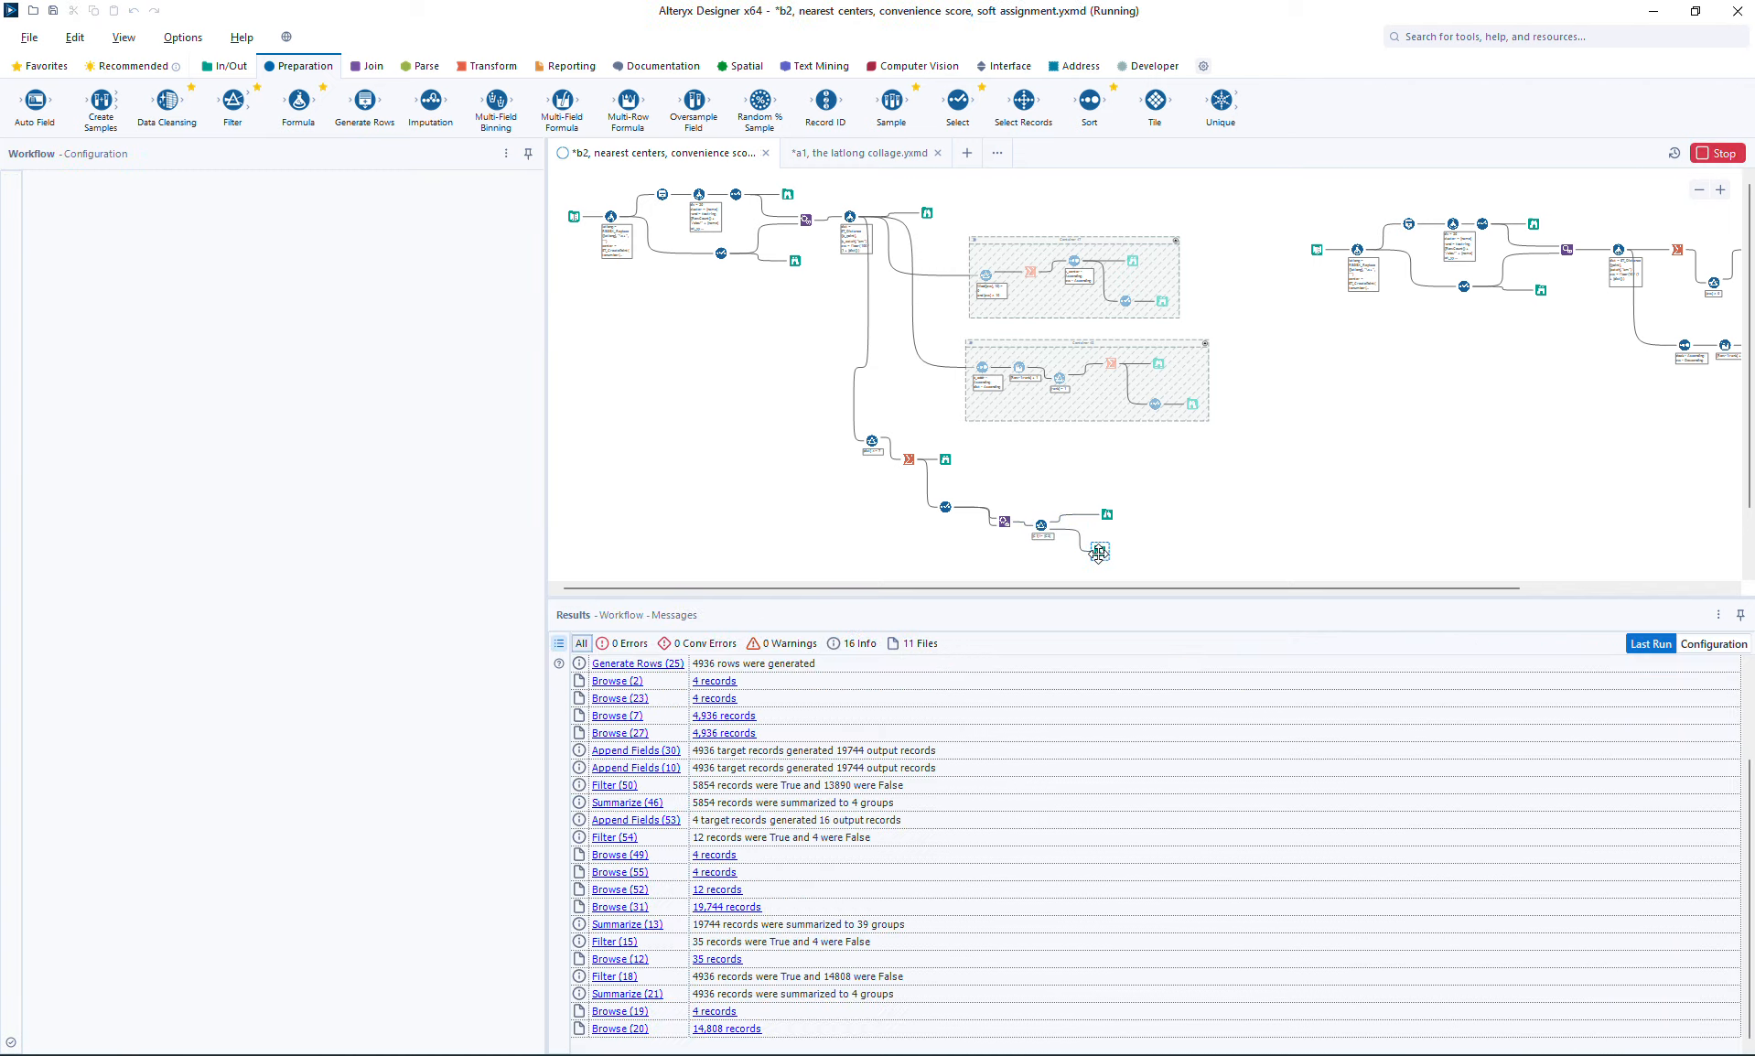
{"action": "key", "text": "ctrl+s"}
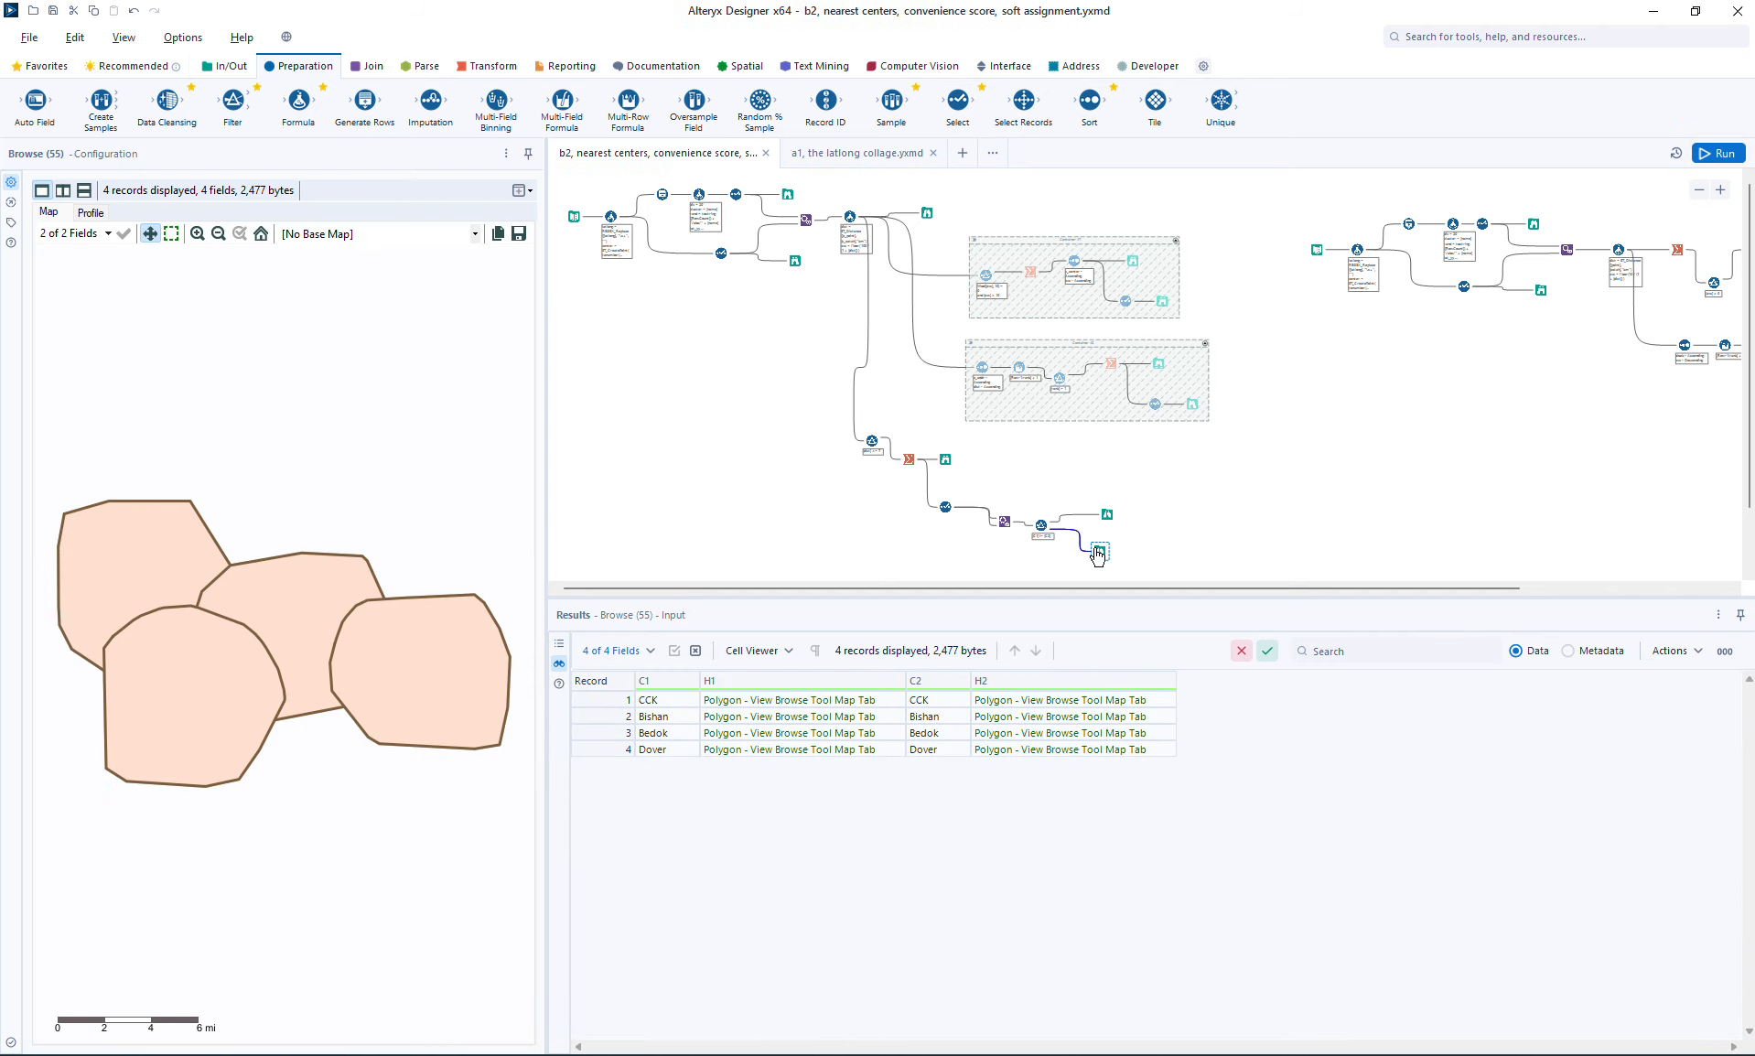
Step: Compare the Filter's True and False outputs in their Browses, highlighting the Bishan, Bedok and Dover self-pairs on the map
{"action": "left_click", "coordinate": [1107, 514]}
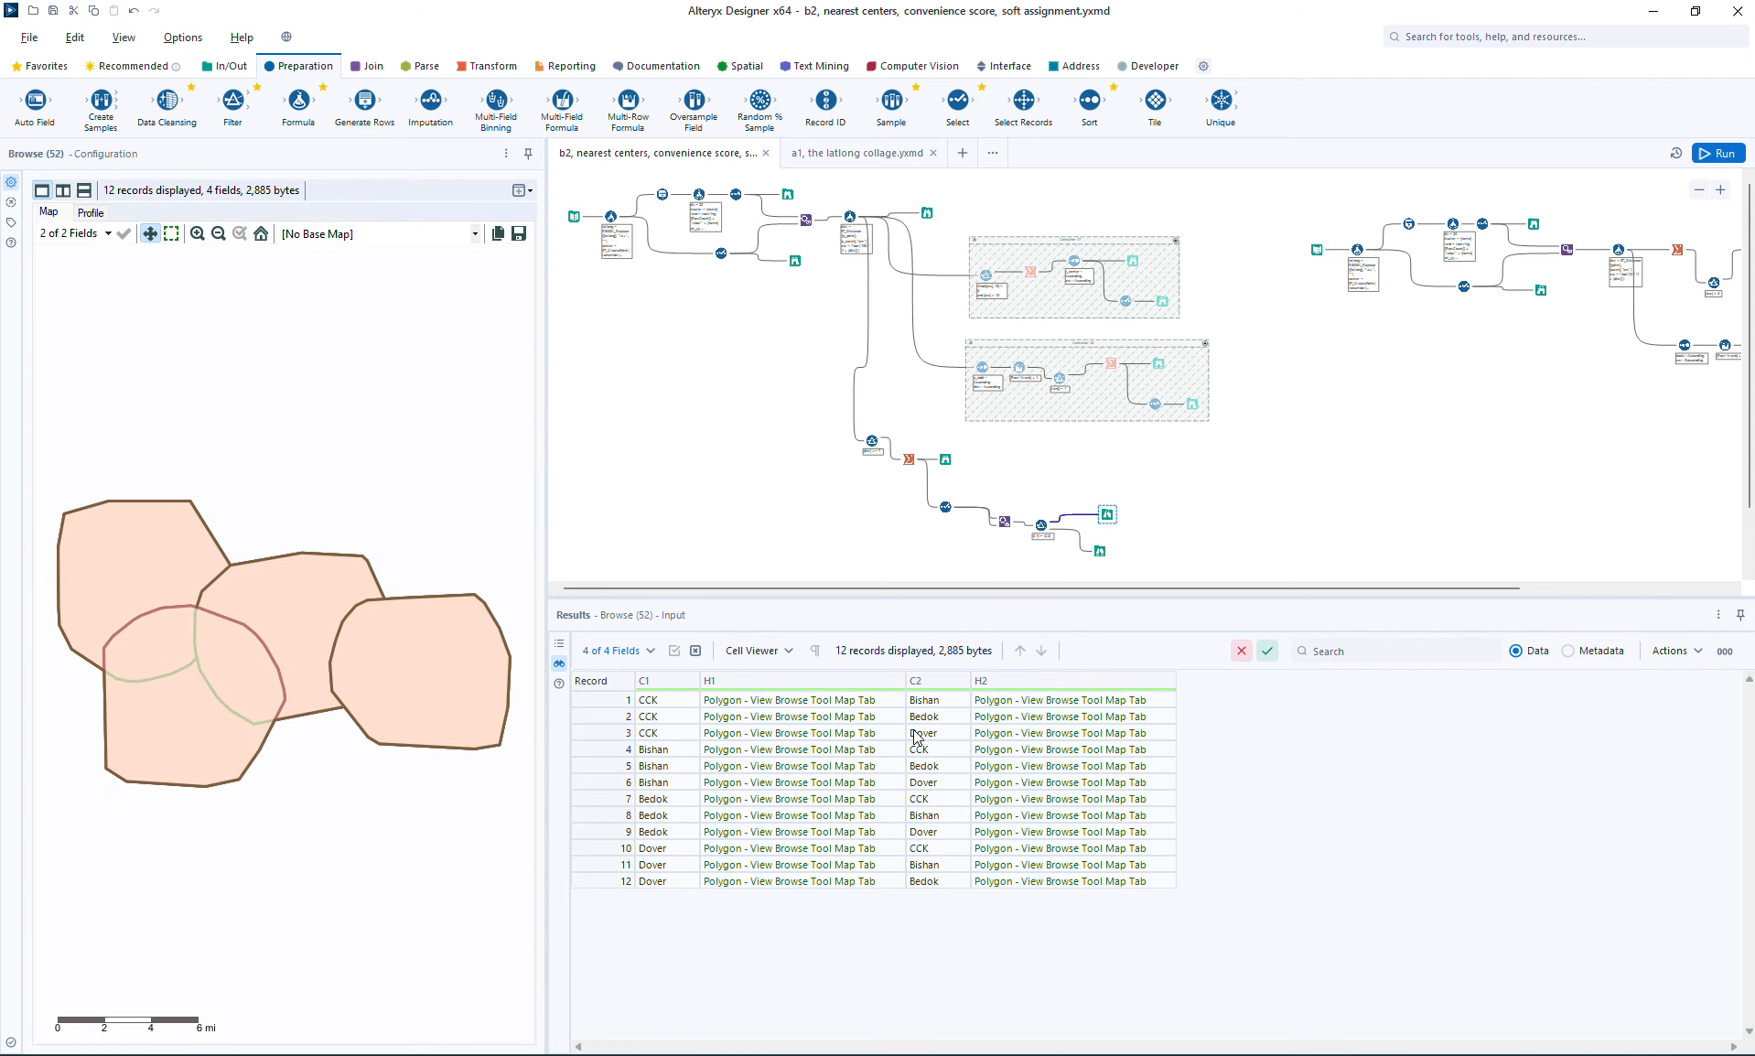
{"action": "left_click", "coordinate": [1100, 551]}
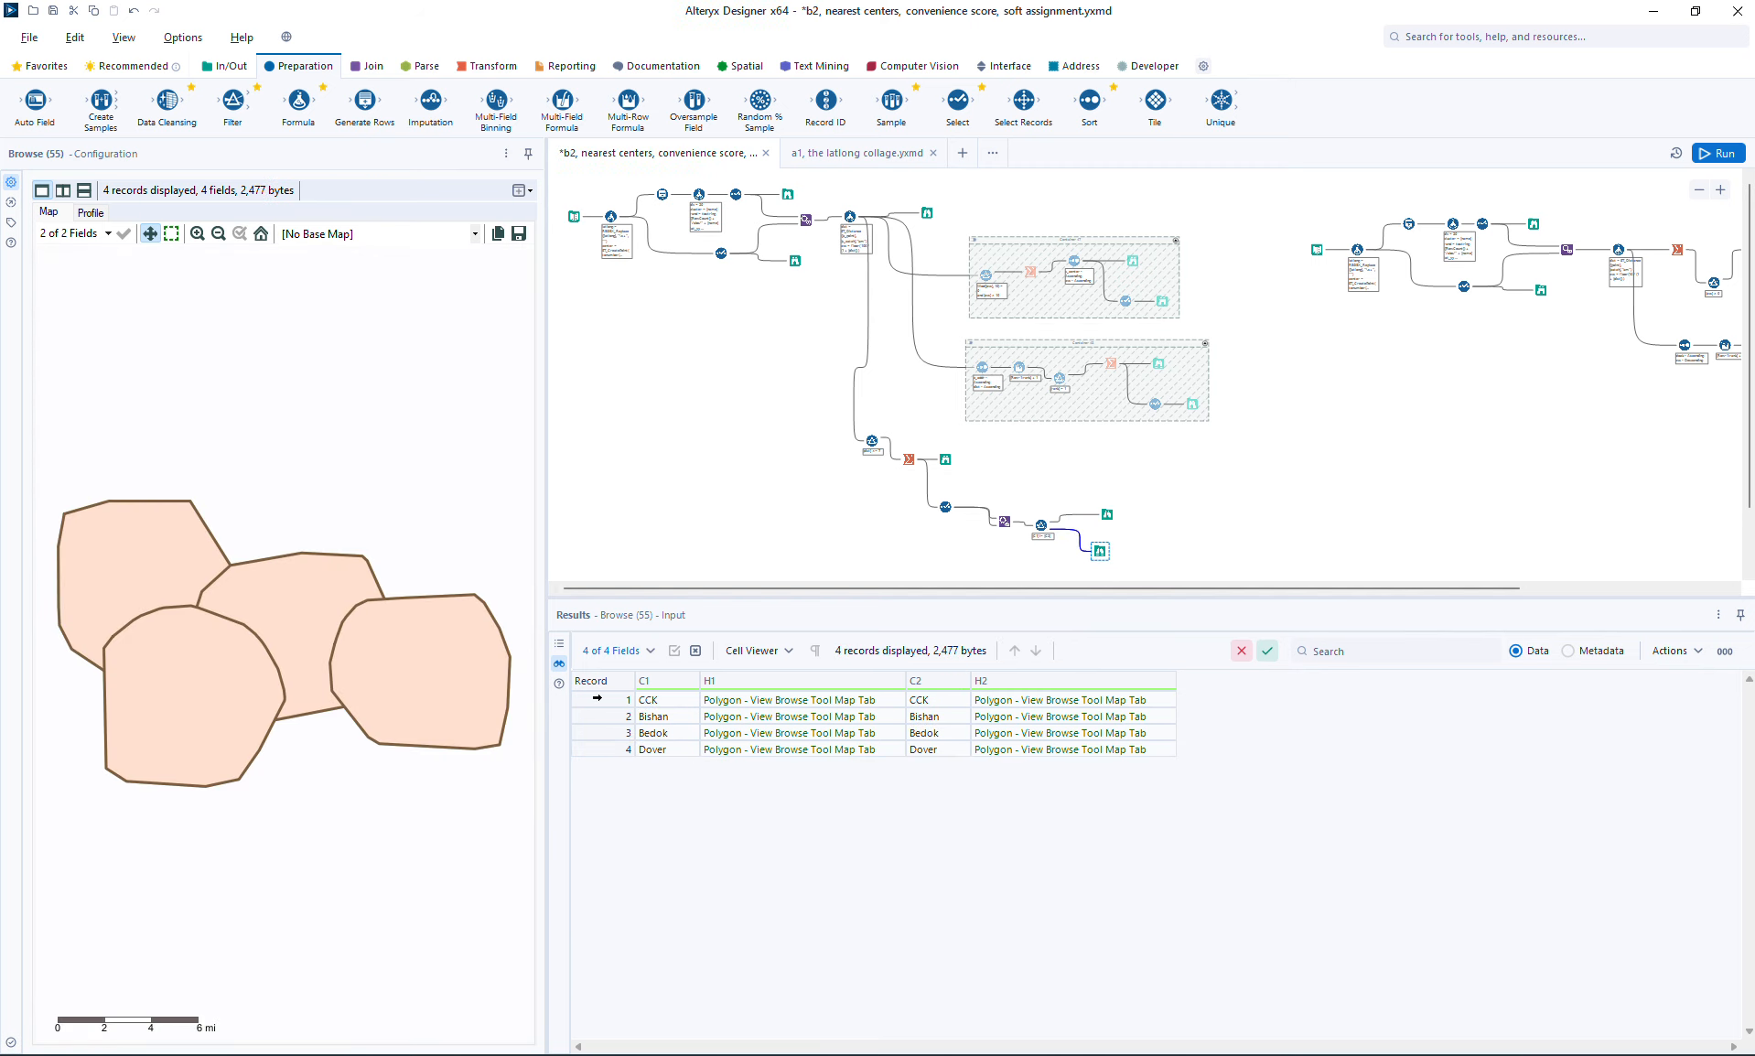
{"action": "left_click", "coordinate": [597, 699]}
{"action": "left_click", "coordinate": [593, 712]}
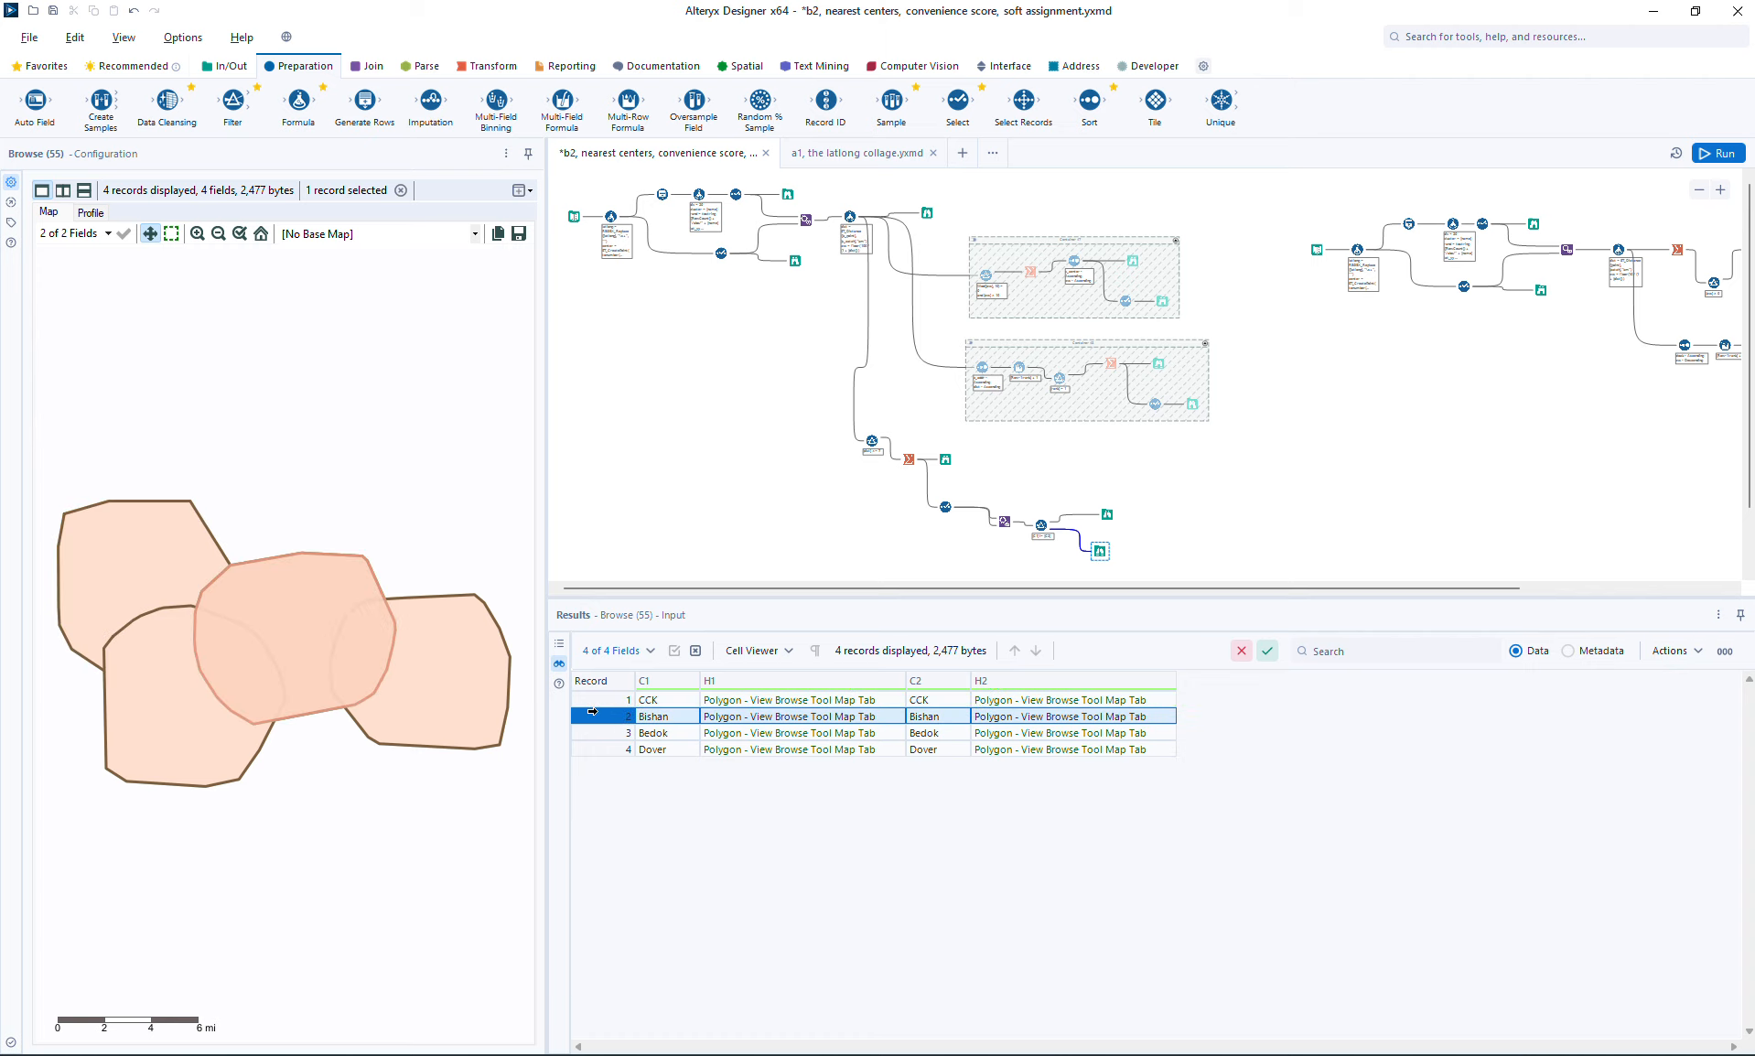
{"action": "left_click", "coordinate": [590, 733]}
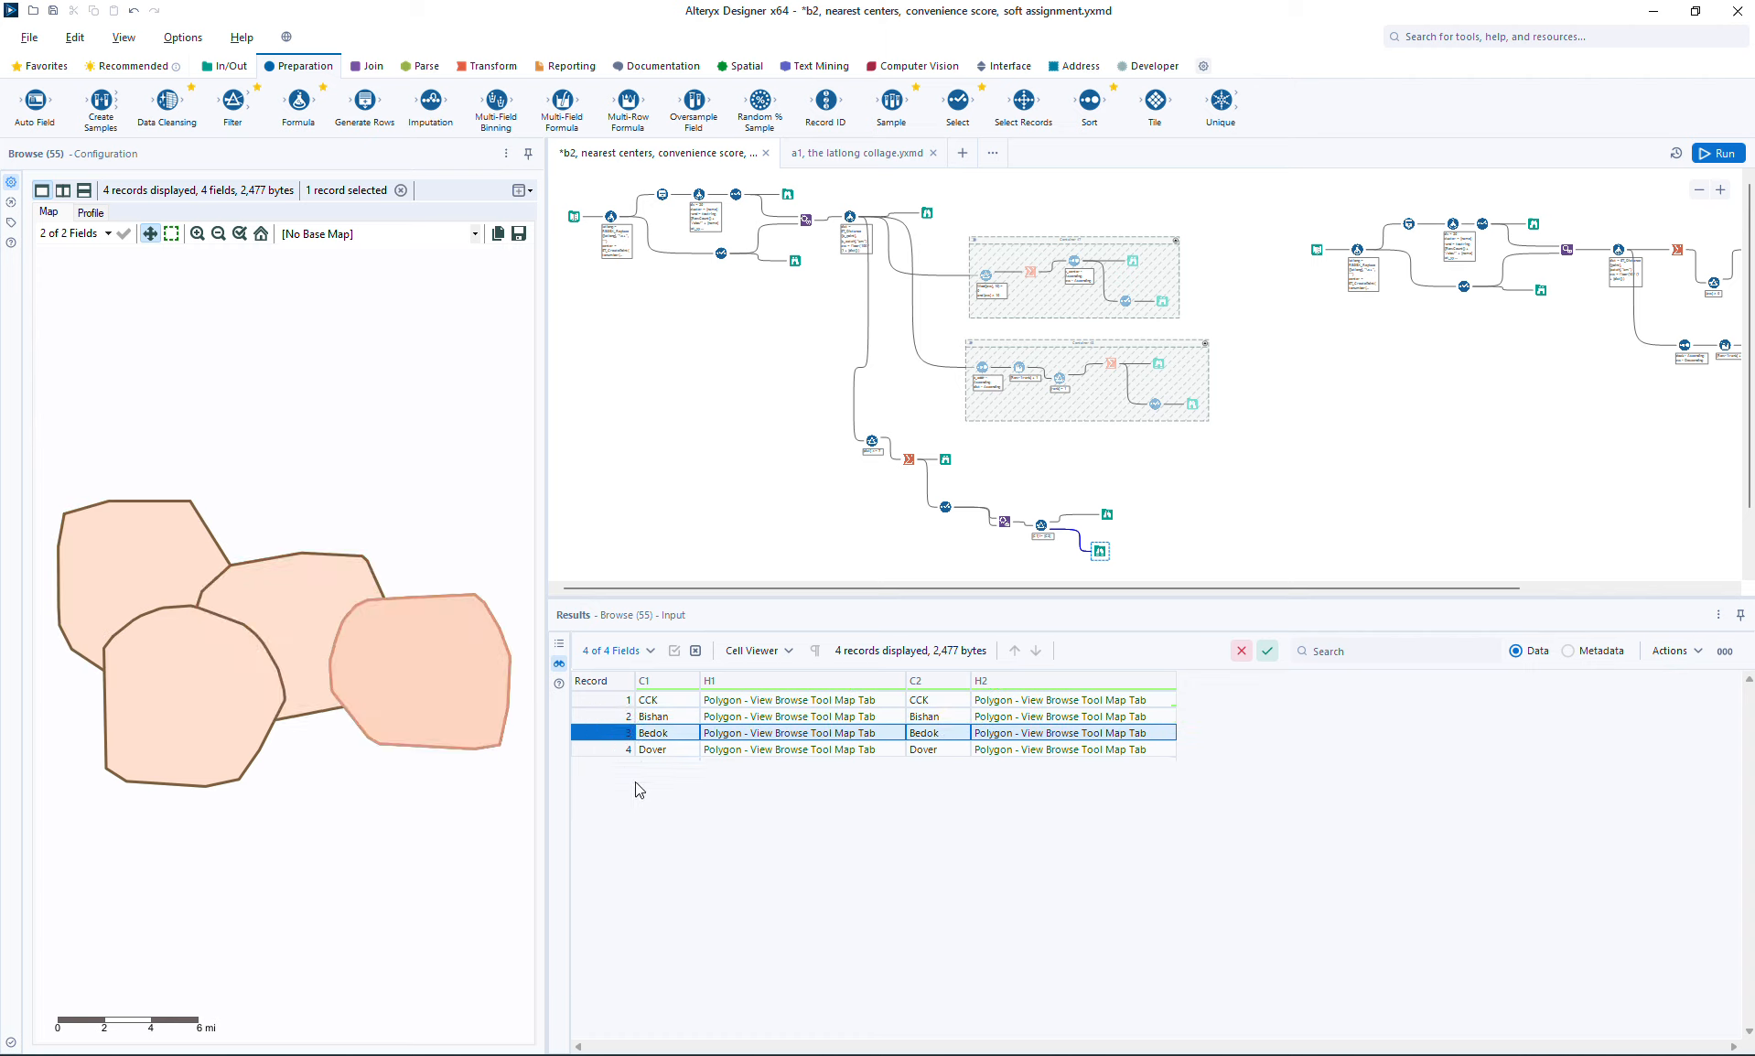
{"action": "left_click", "coordinate": [600, 749]}
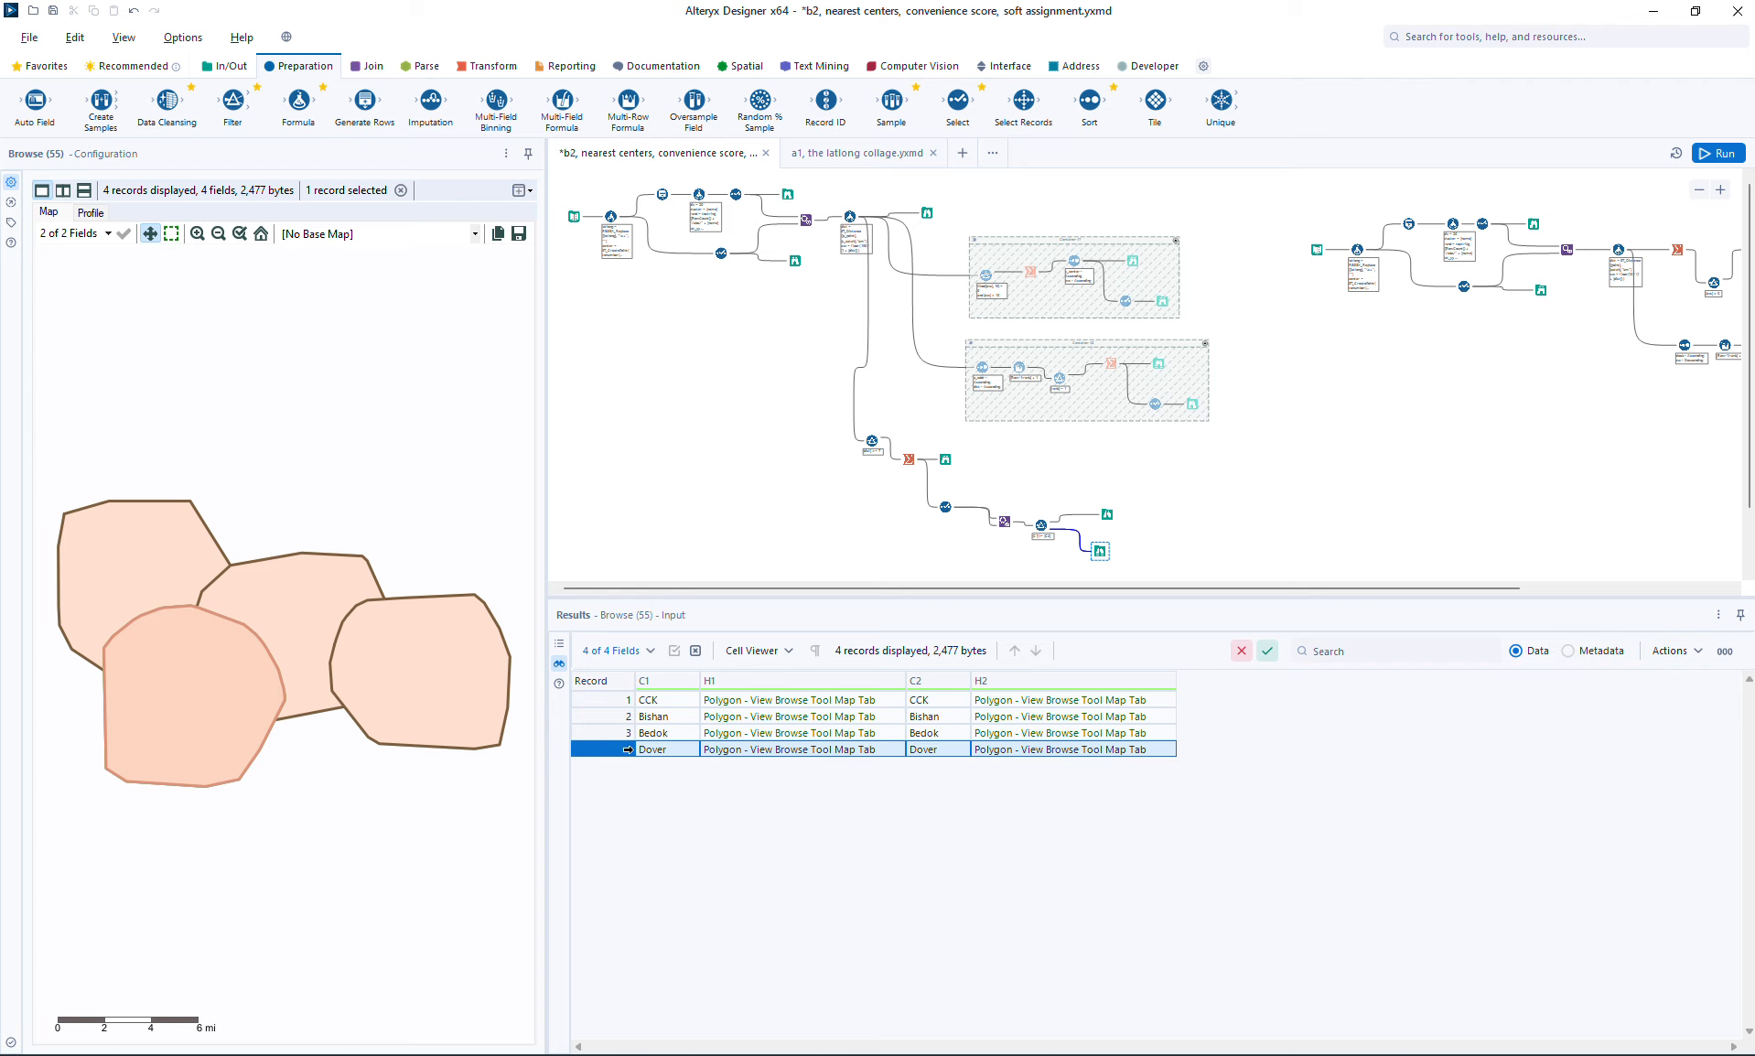
{"action": "left_click", "coordinate": [1108, 513]}
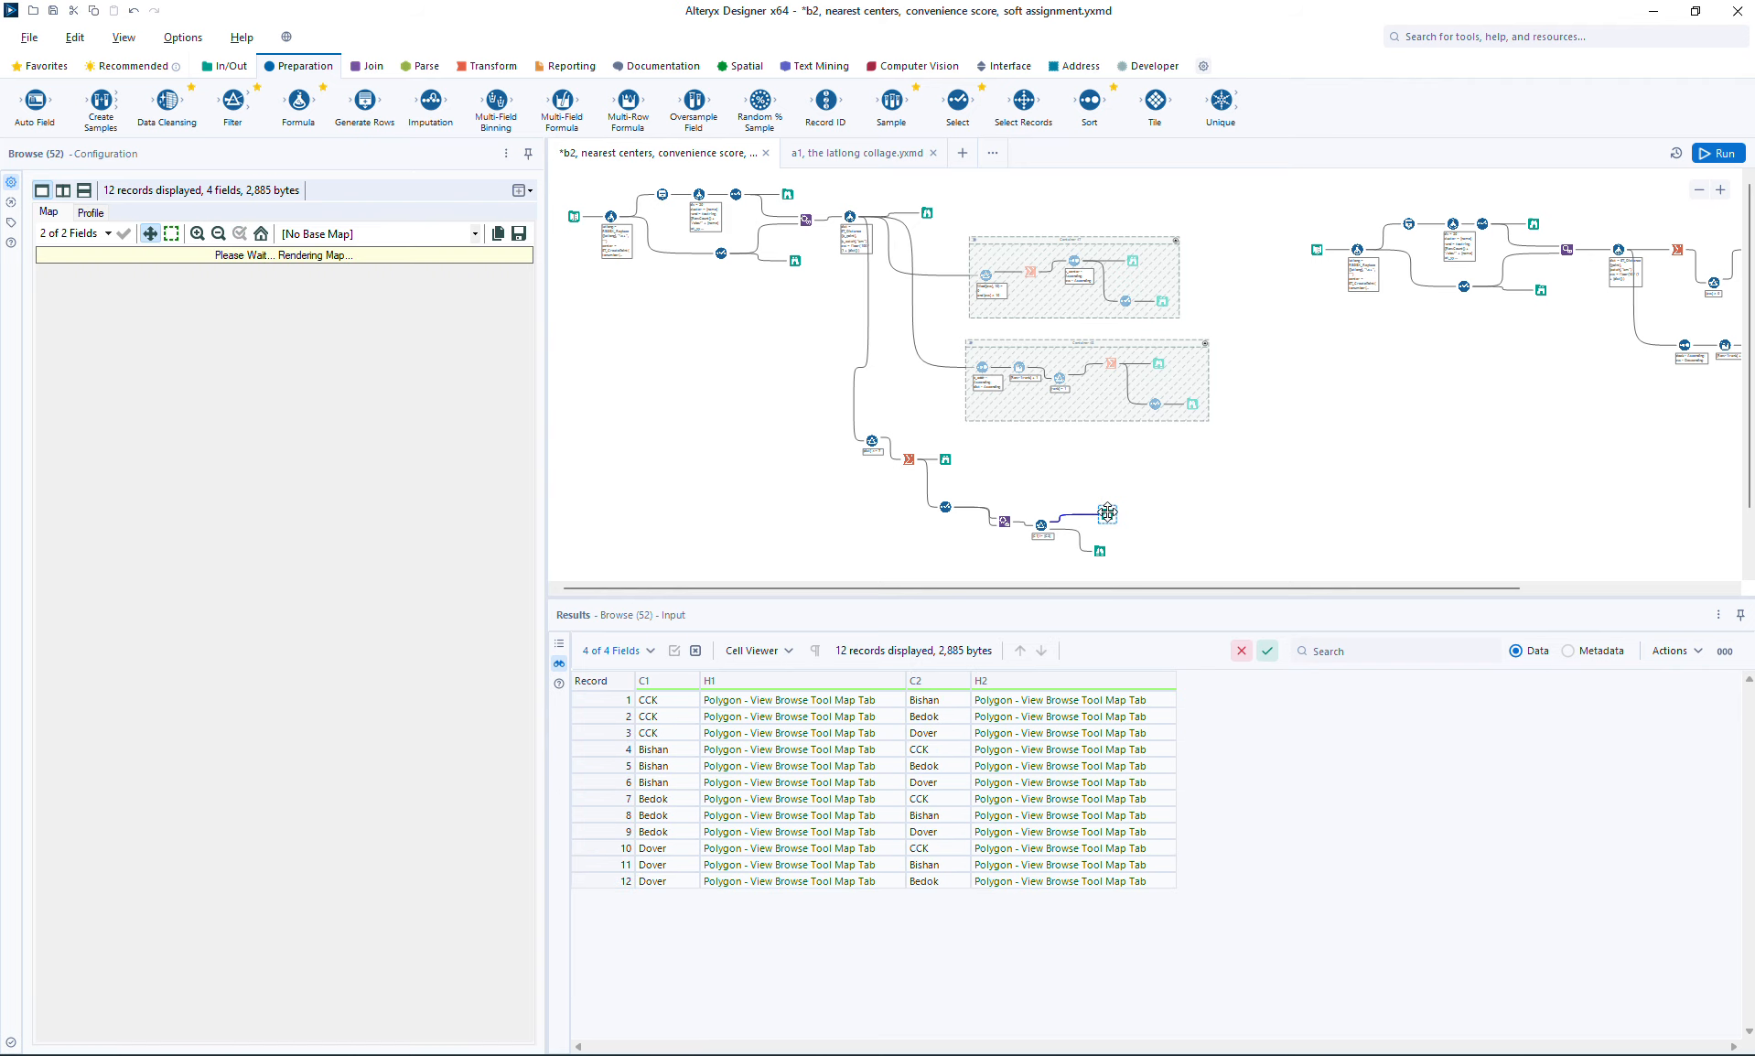
Step: Make room before the True-output Browse and insert a Formula tool there with a new output column named over
{"action": "left_click_drag", "start_coordinate": [1107, 513], "coordinate": [1155, 491]}
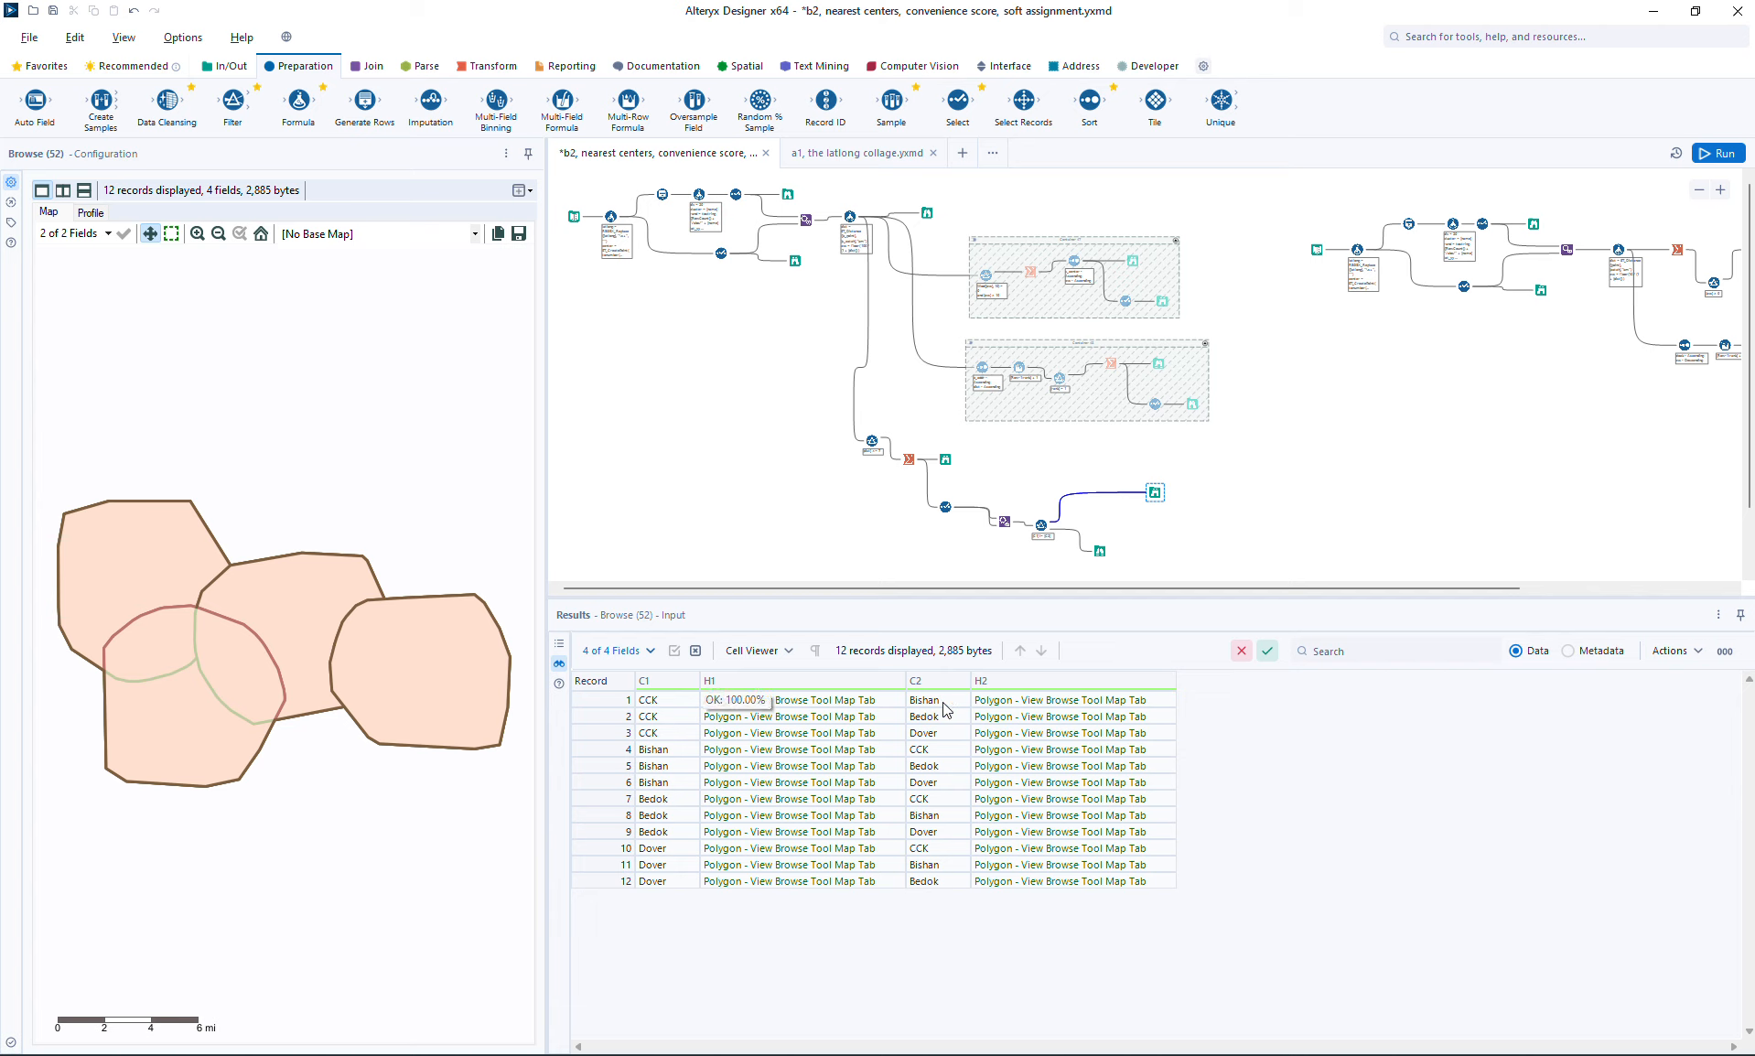
{"action": "left_click_drag", "start_coordinate": [308, 90], "coordinate": [1092, 492]}
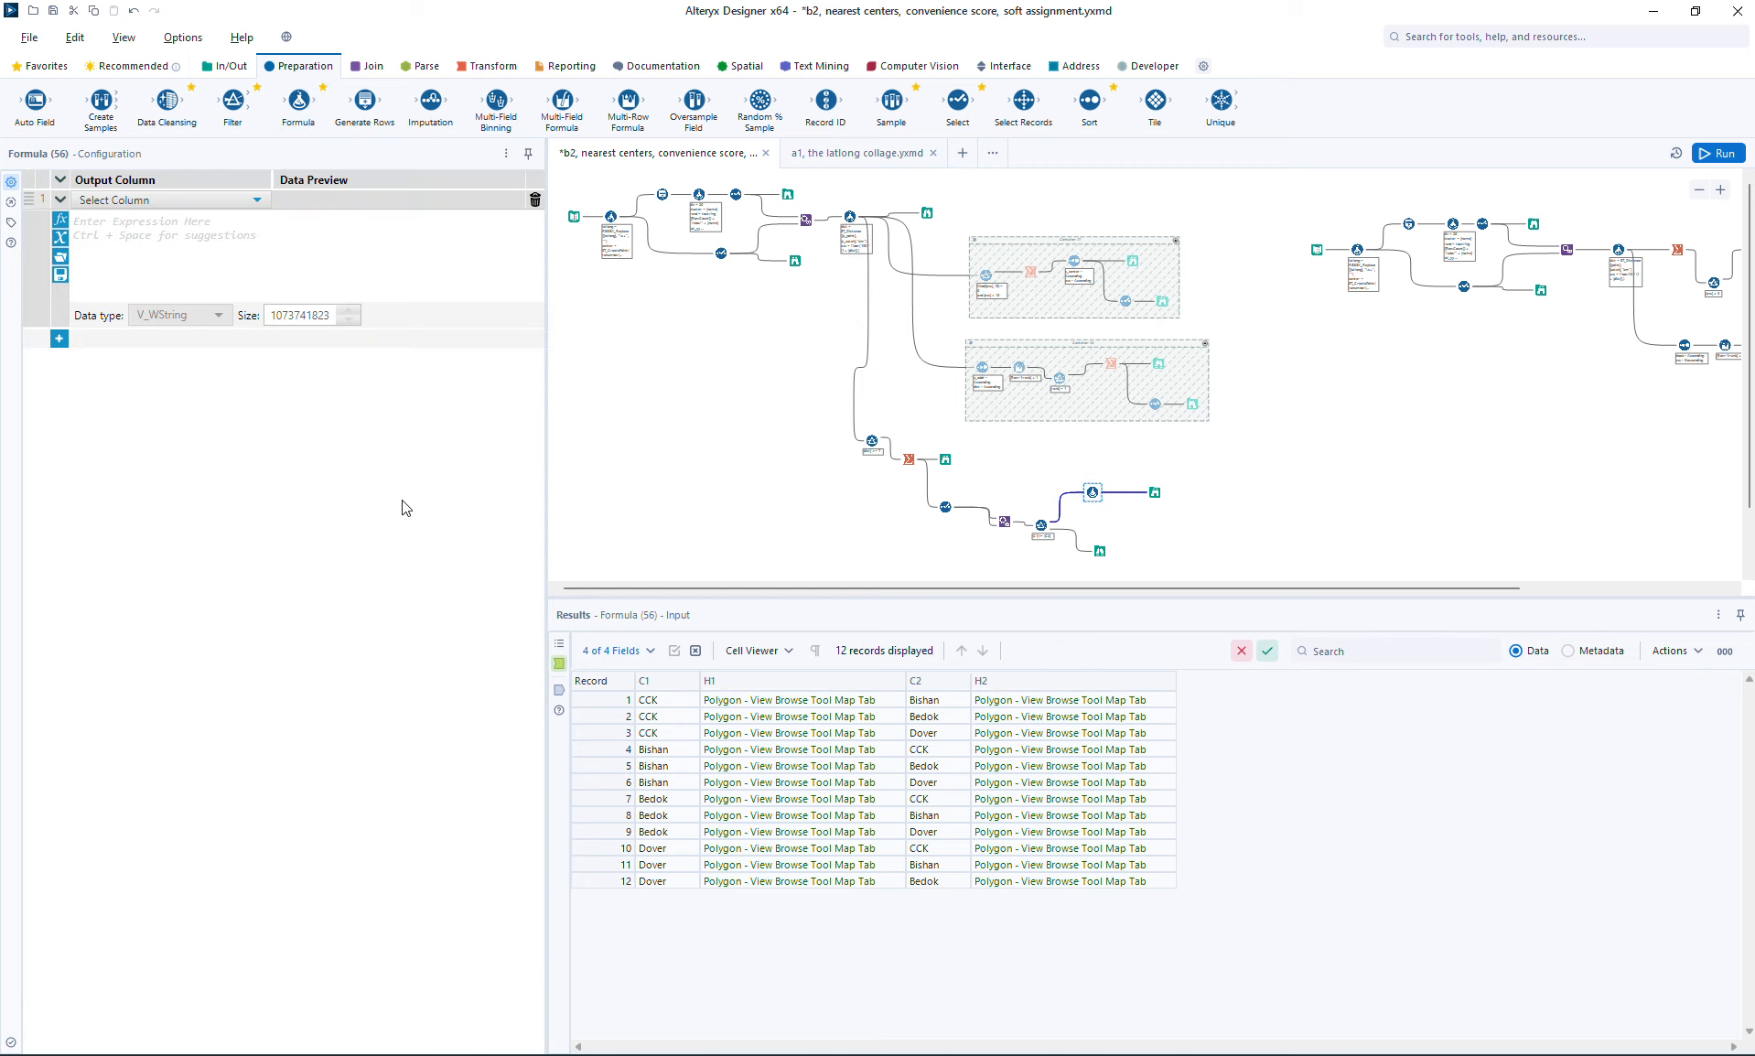
{"action": "left_click", "coordinate": [128, 199]}
{"action": "left_click", "coordinate": [128, 199]}
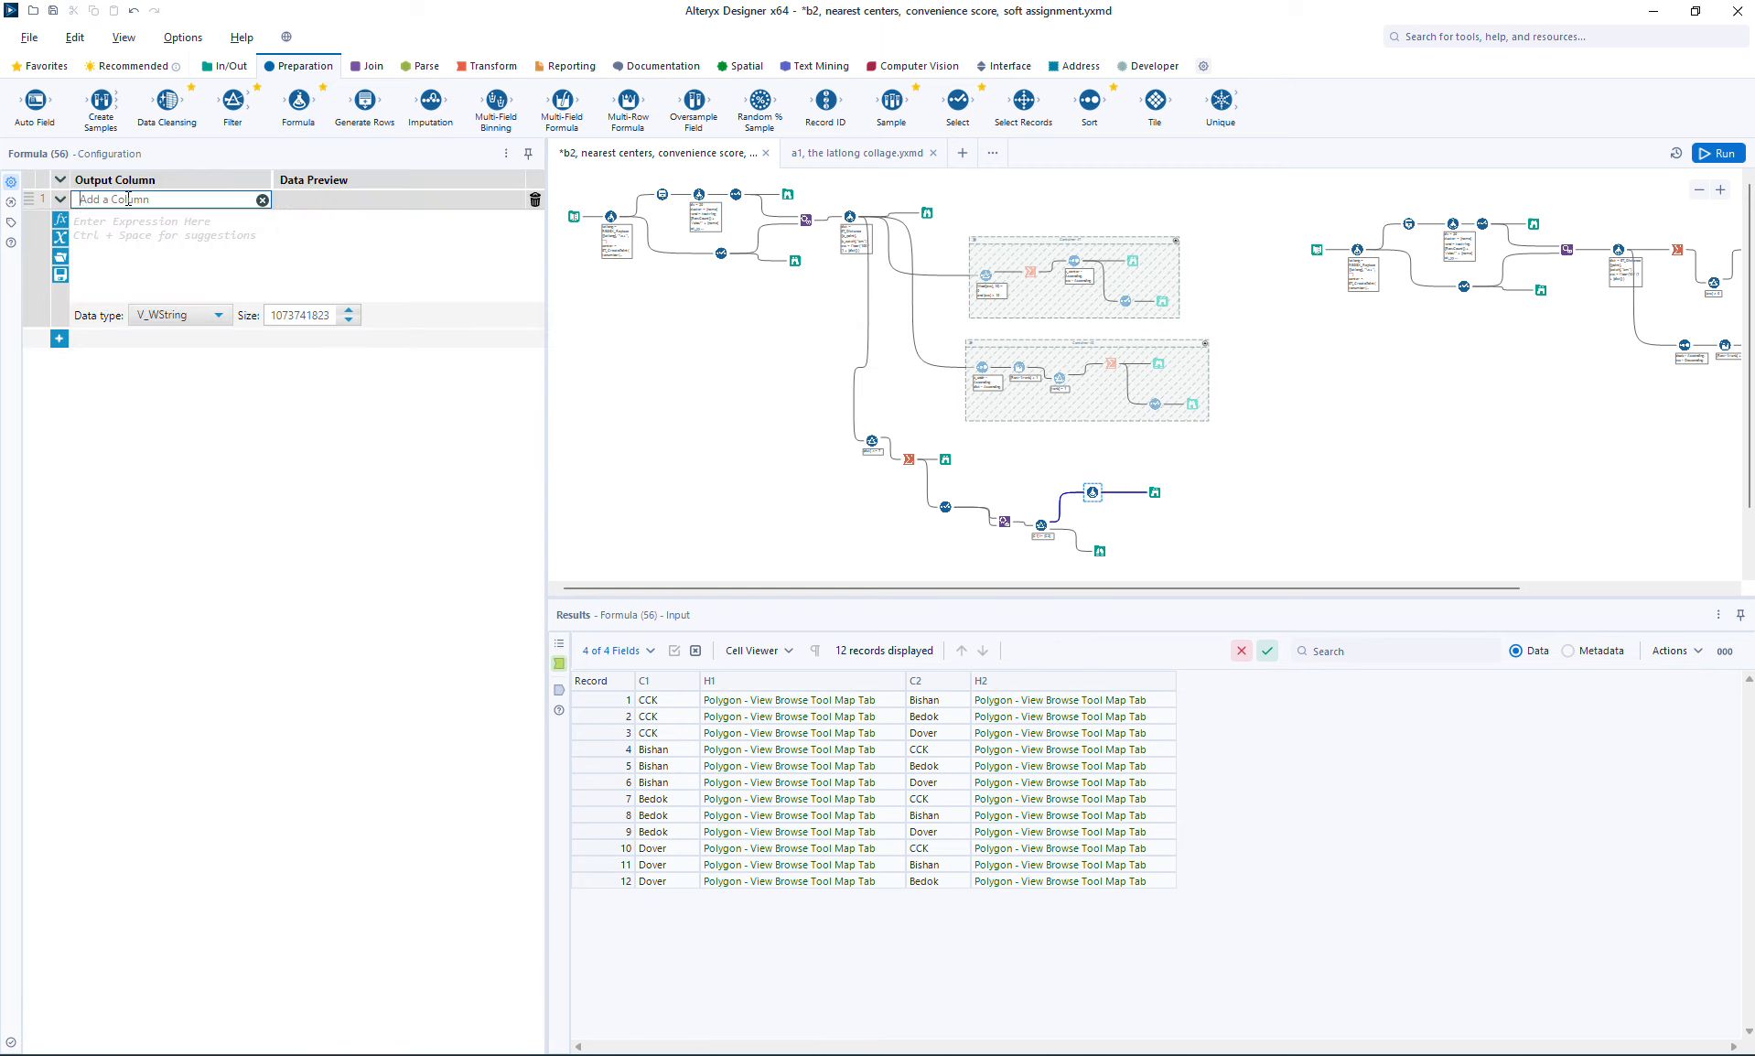
{"action": "type", "text": "over"}
Step: Set the over column's expression to ST_Intersection([H1],[H2])
{"action": "left_click", "coordinate": [159, 250]}
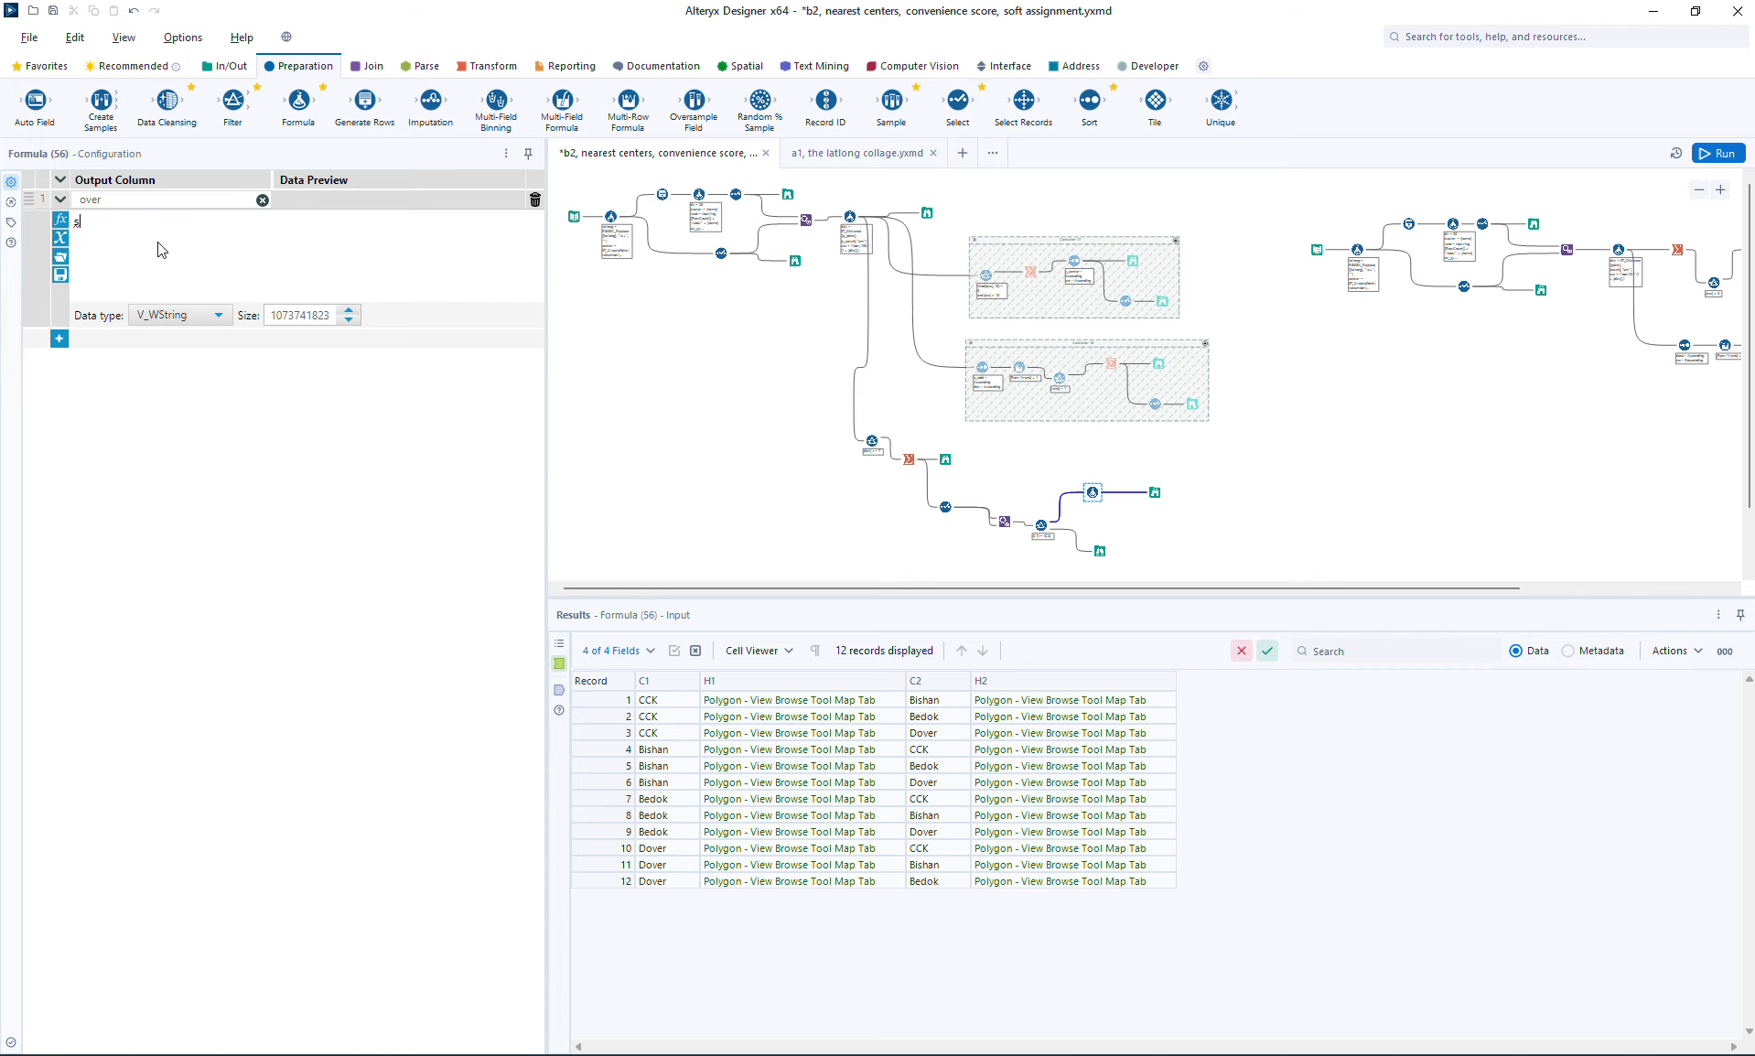
{"action": "type", "text": "st_i"}
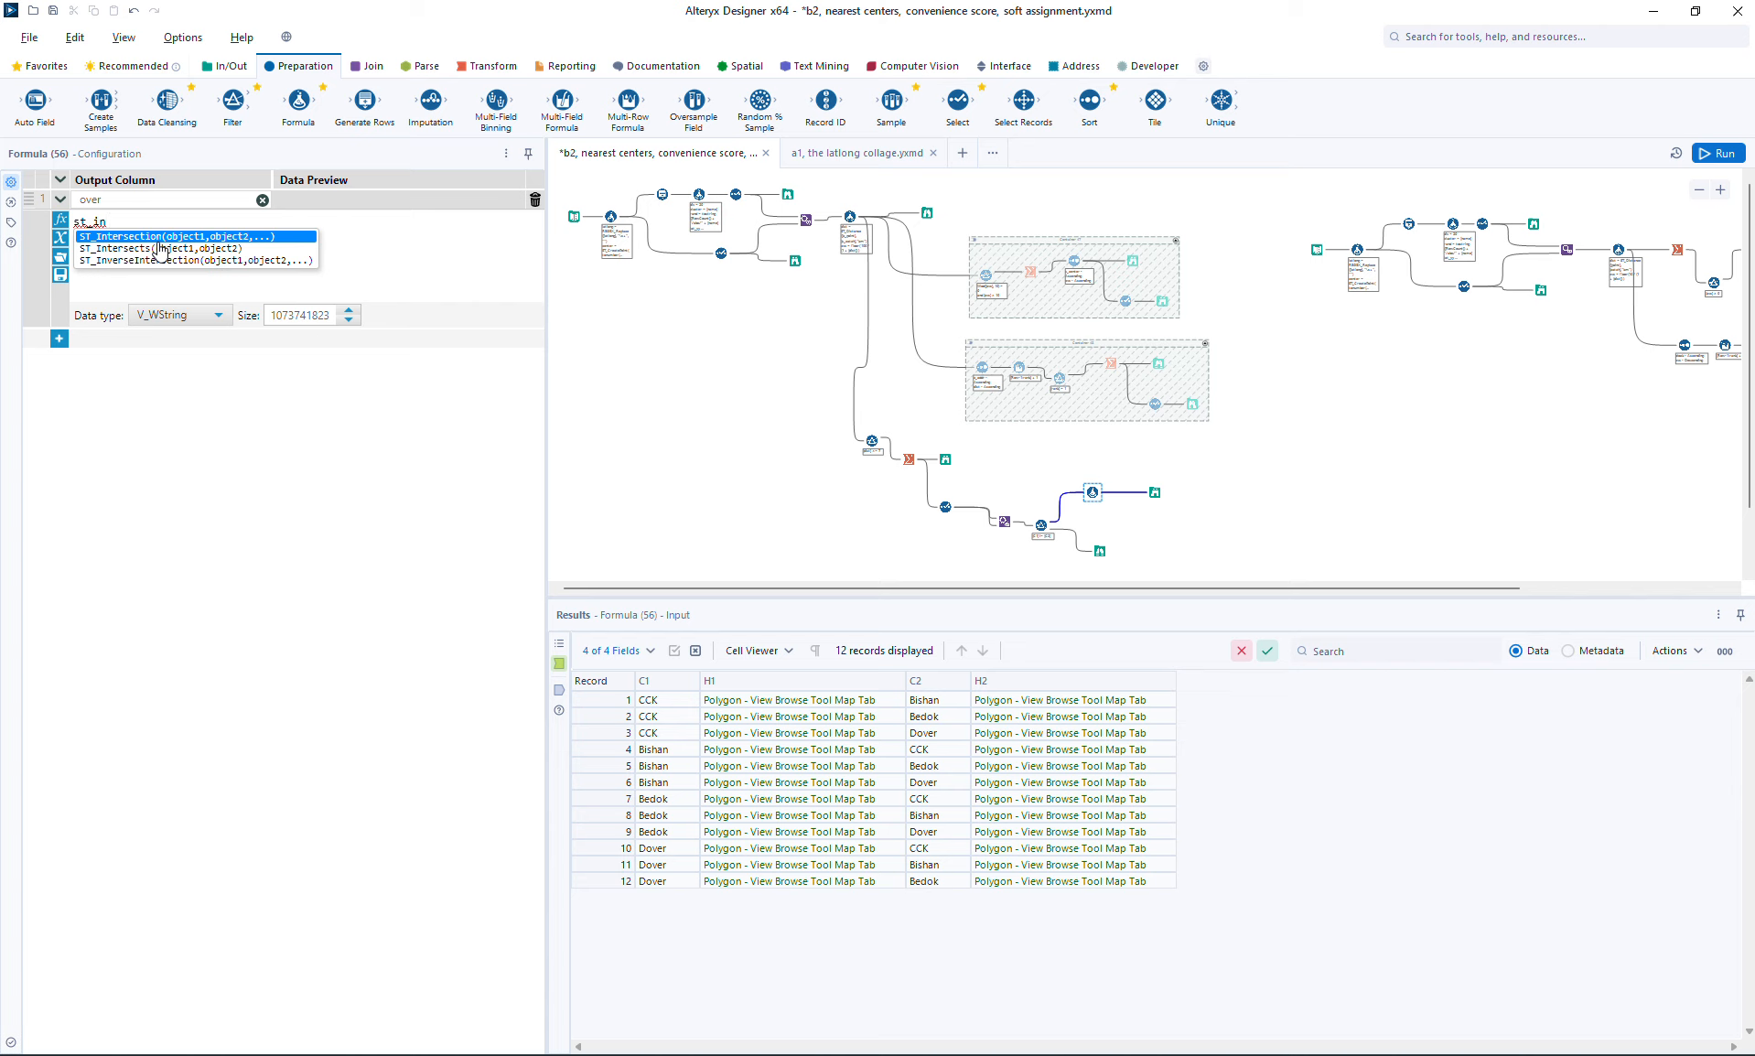
{"action": "type", "text": "n"}
{"action": "key", "text": "Return"}
{"action": "type", "text": "[,object2)"}
{"action": "key", "text": "Down"}
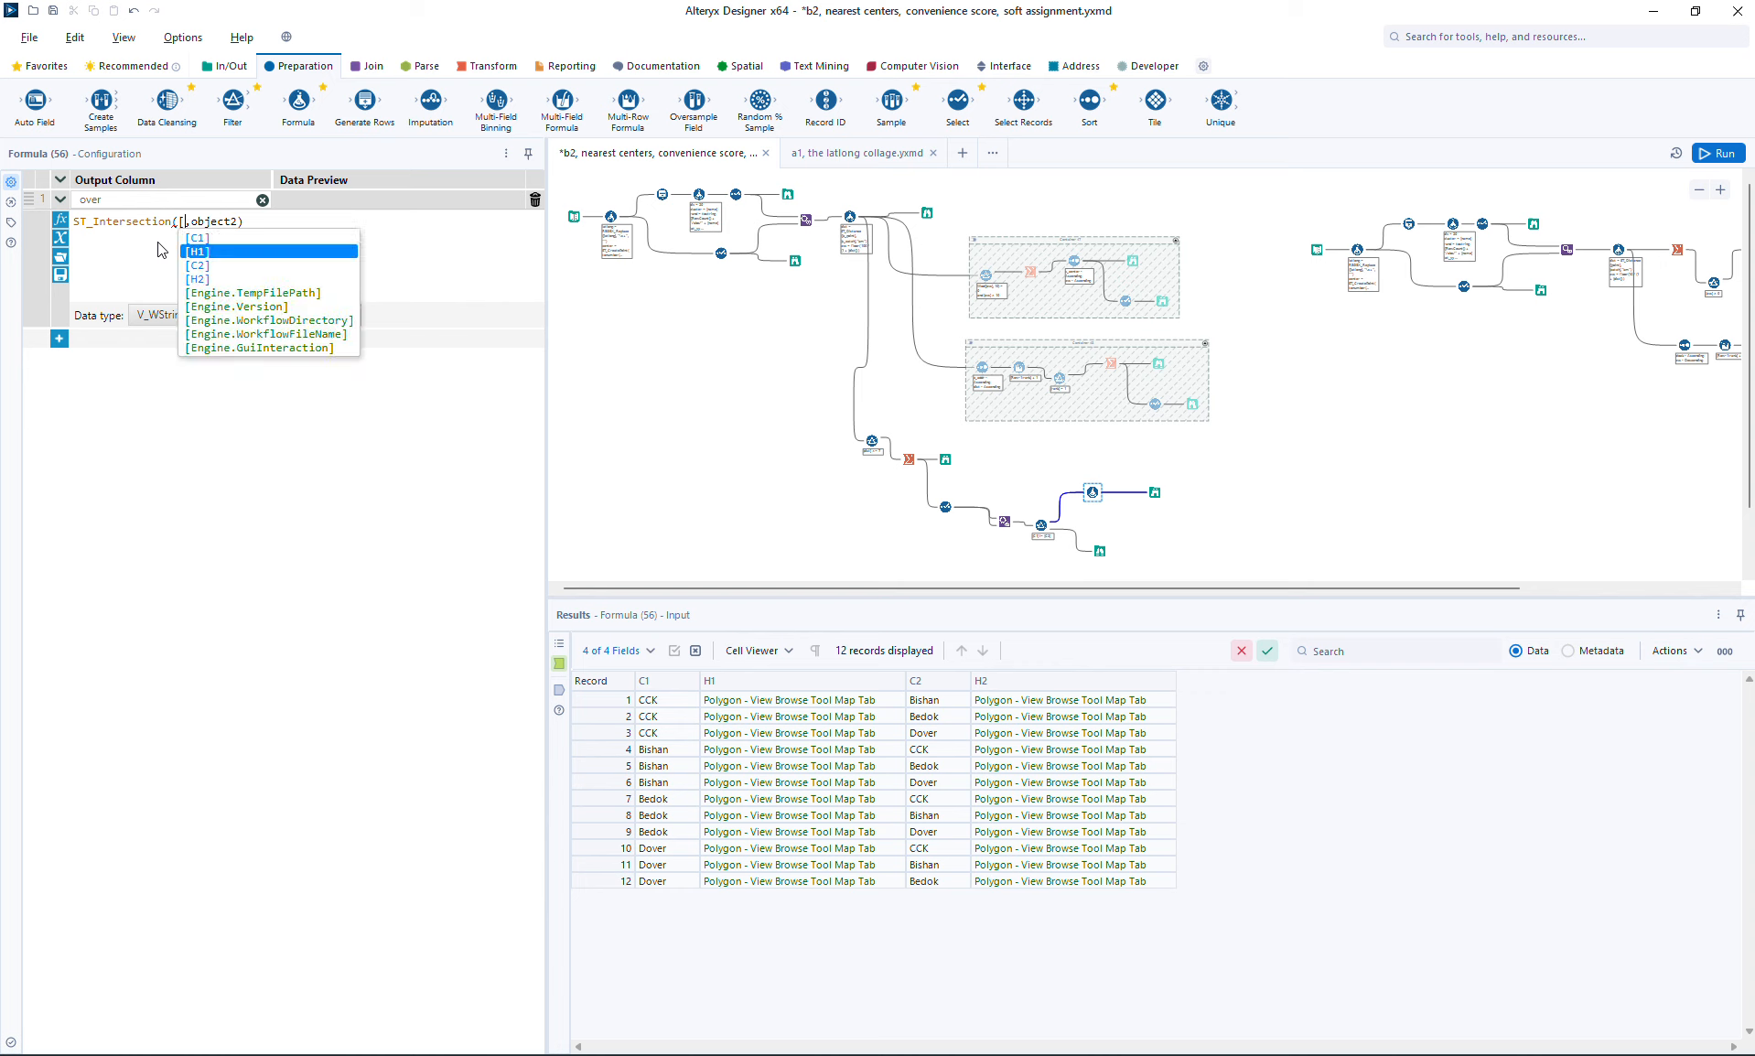
{"action": "key", "text": "Return"}
{"action": "key", "text": "Tab"}
{"action": "type", "text": "[h"}
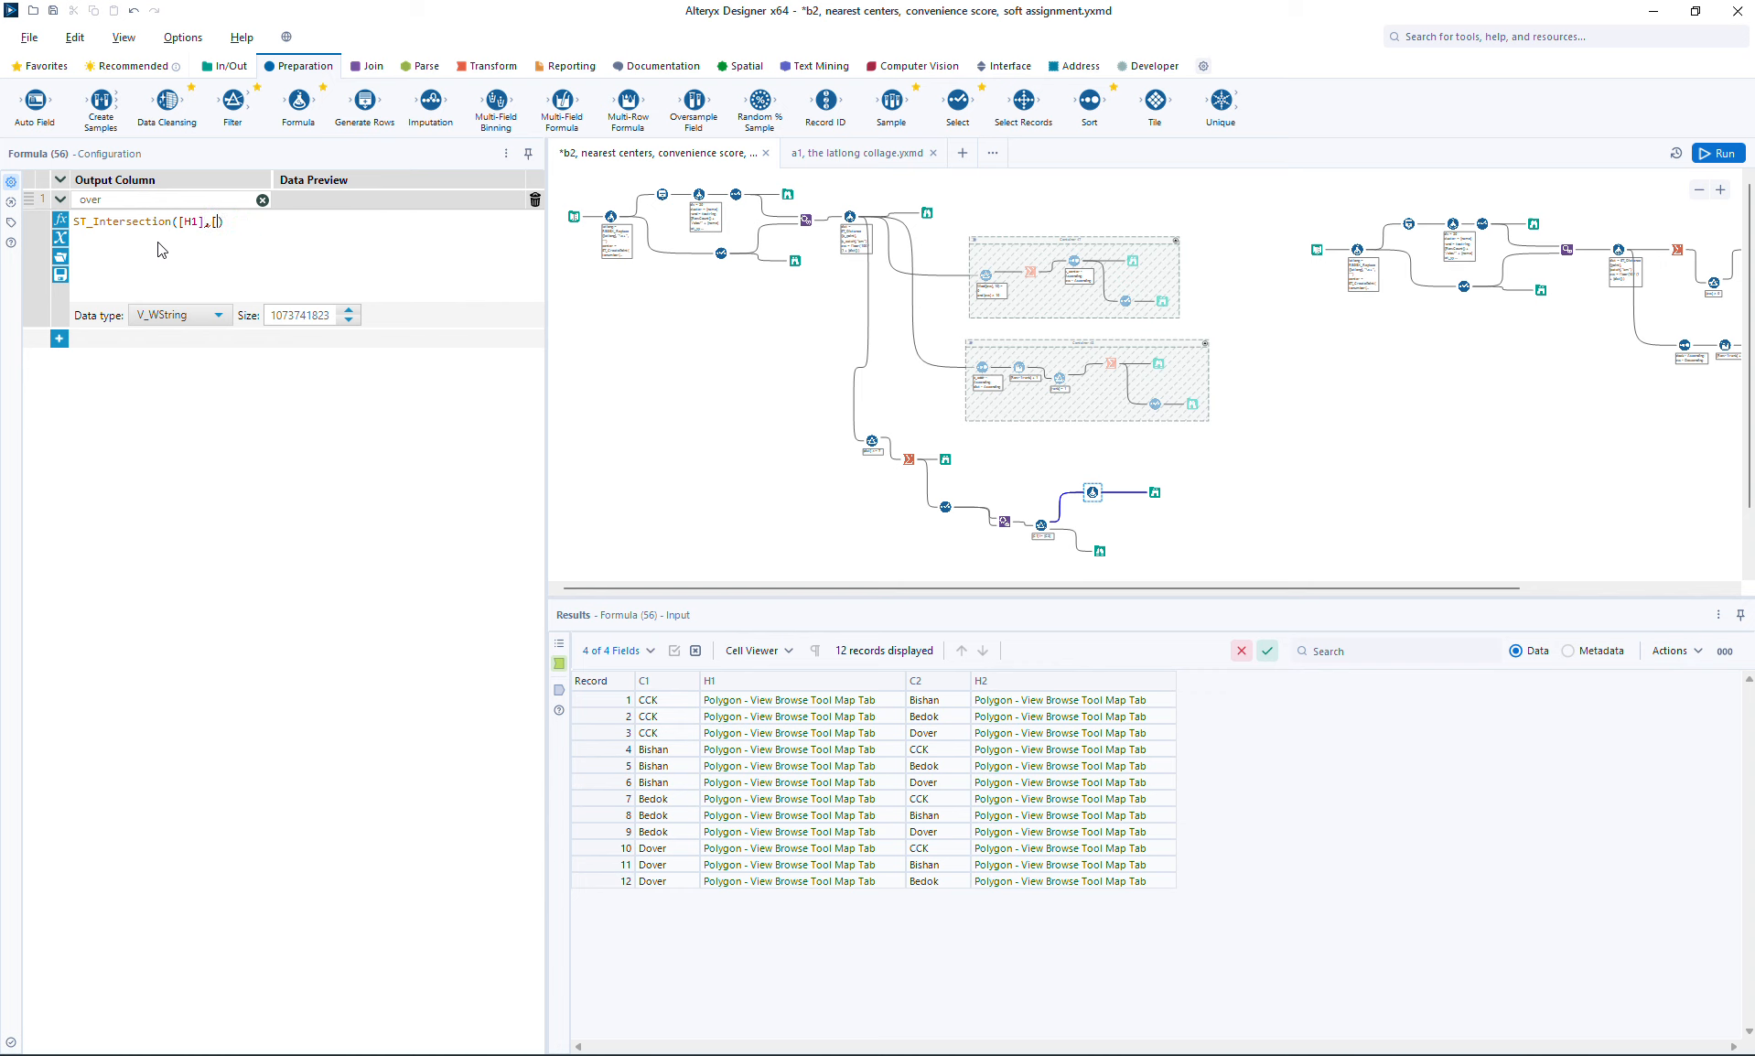
{"action": "key", "text": "Down"}
{"action": "key", "text": "Return"}
Step: Set the over column's data type to SpatialObj and run the workflow
{"action": "left_click", "coordinate": [212, 317]}
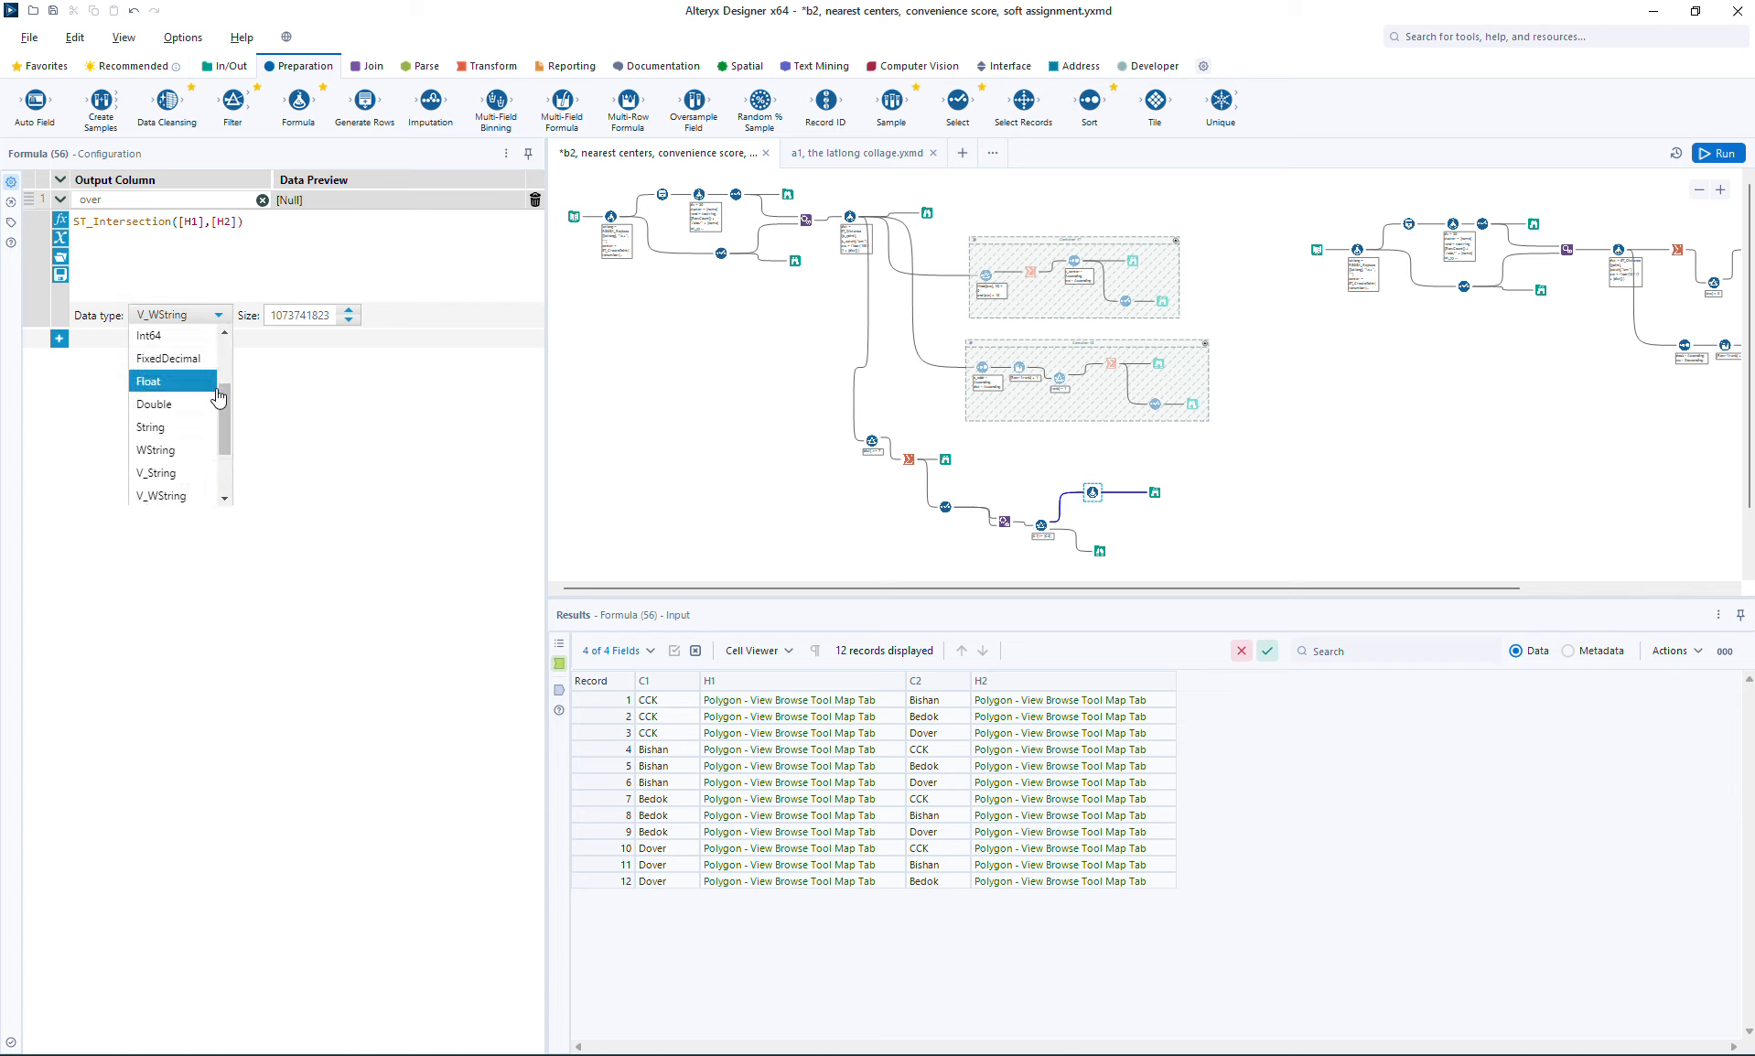
{"action": "left_click_drag", "start_coordinate": [219, 396], "coordinate": [226, 465]}
{"action": "left_click", "coordinate": [157, 495]}
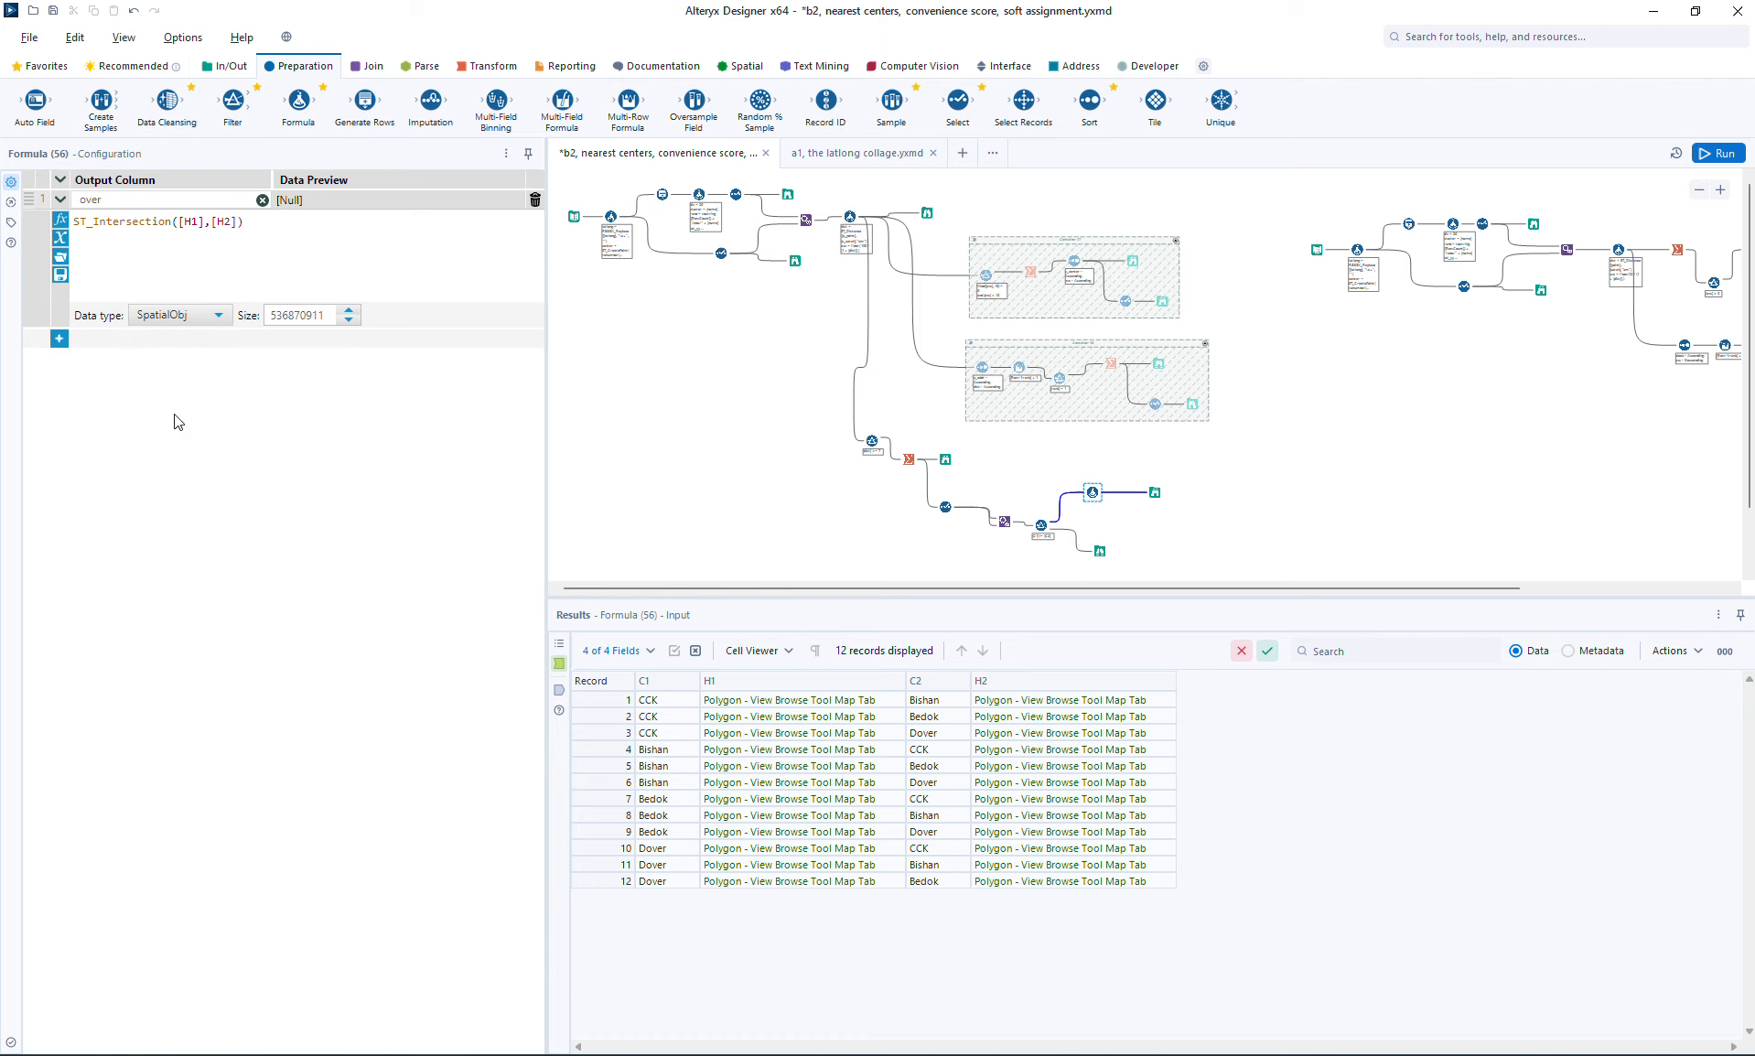
{"action": "left_click", "coordinate": [1719, 152]}
Step: Inspect the over field in the Formula's Browse, highlighting the CCK–Bishan and CCK–Dover pairs on the map
{"action": "left_click", "coordinate": [1155, 492]}
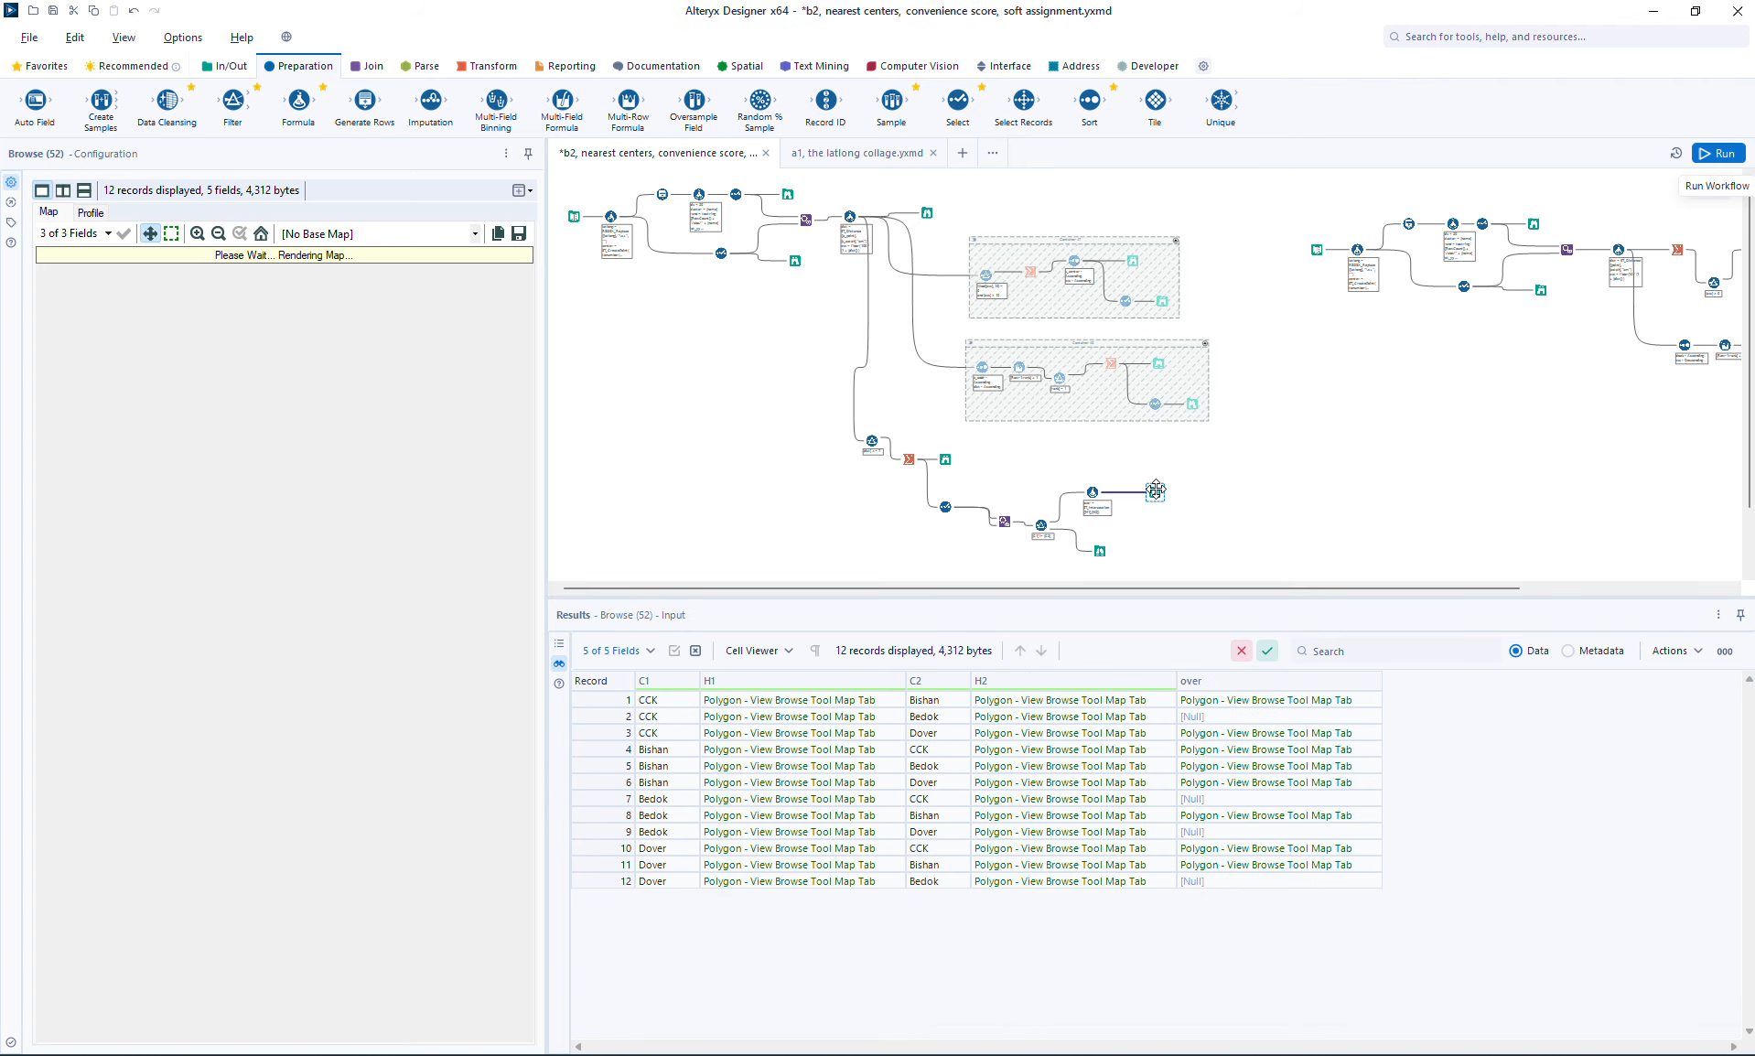
{"action": "left_click", "coordinate": [1225, 701]}
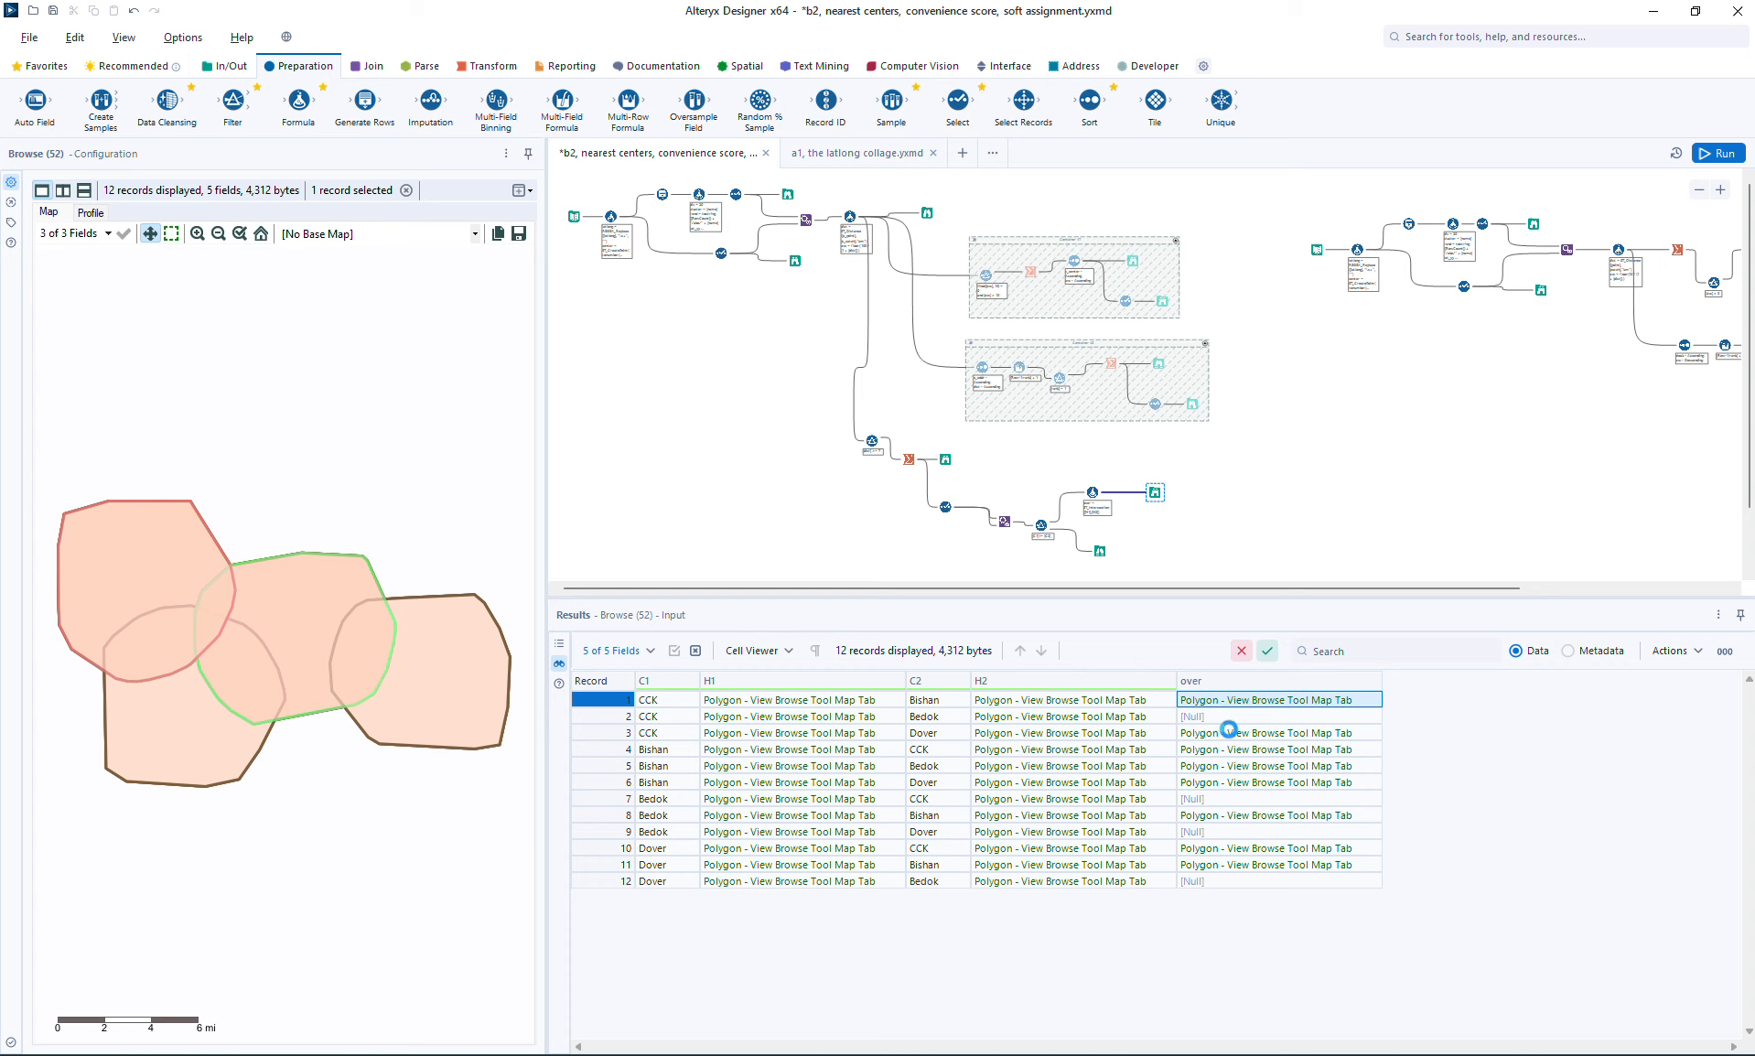
{"action": "left_click", "coordinate": [1232, 736]}
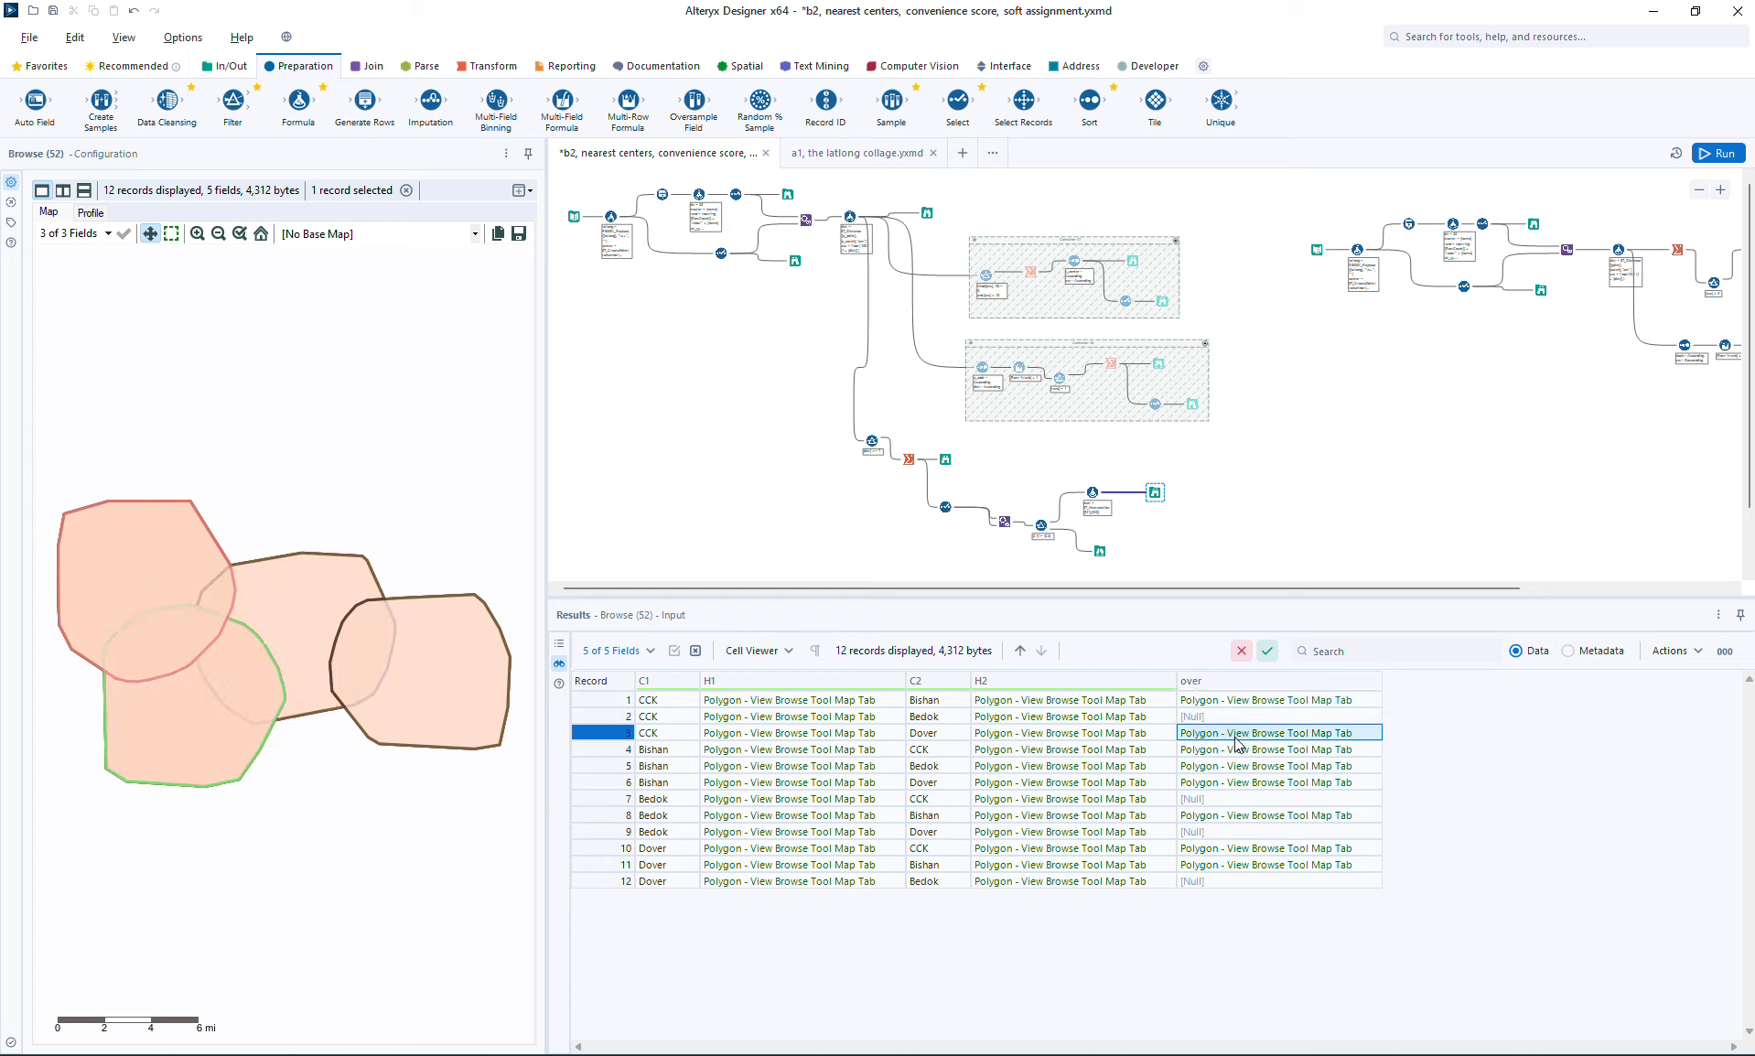
Step: Highlight the Bishan–CCK and Bishan–Bedok overlap records on the Browse map
{"action": "left_click", "coordinate": [1237, 748]}
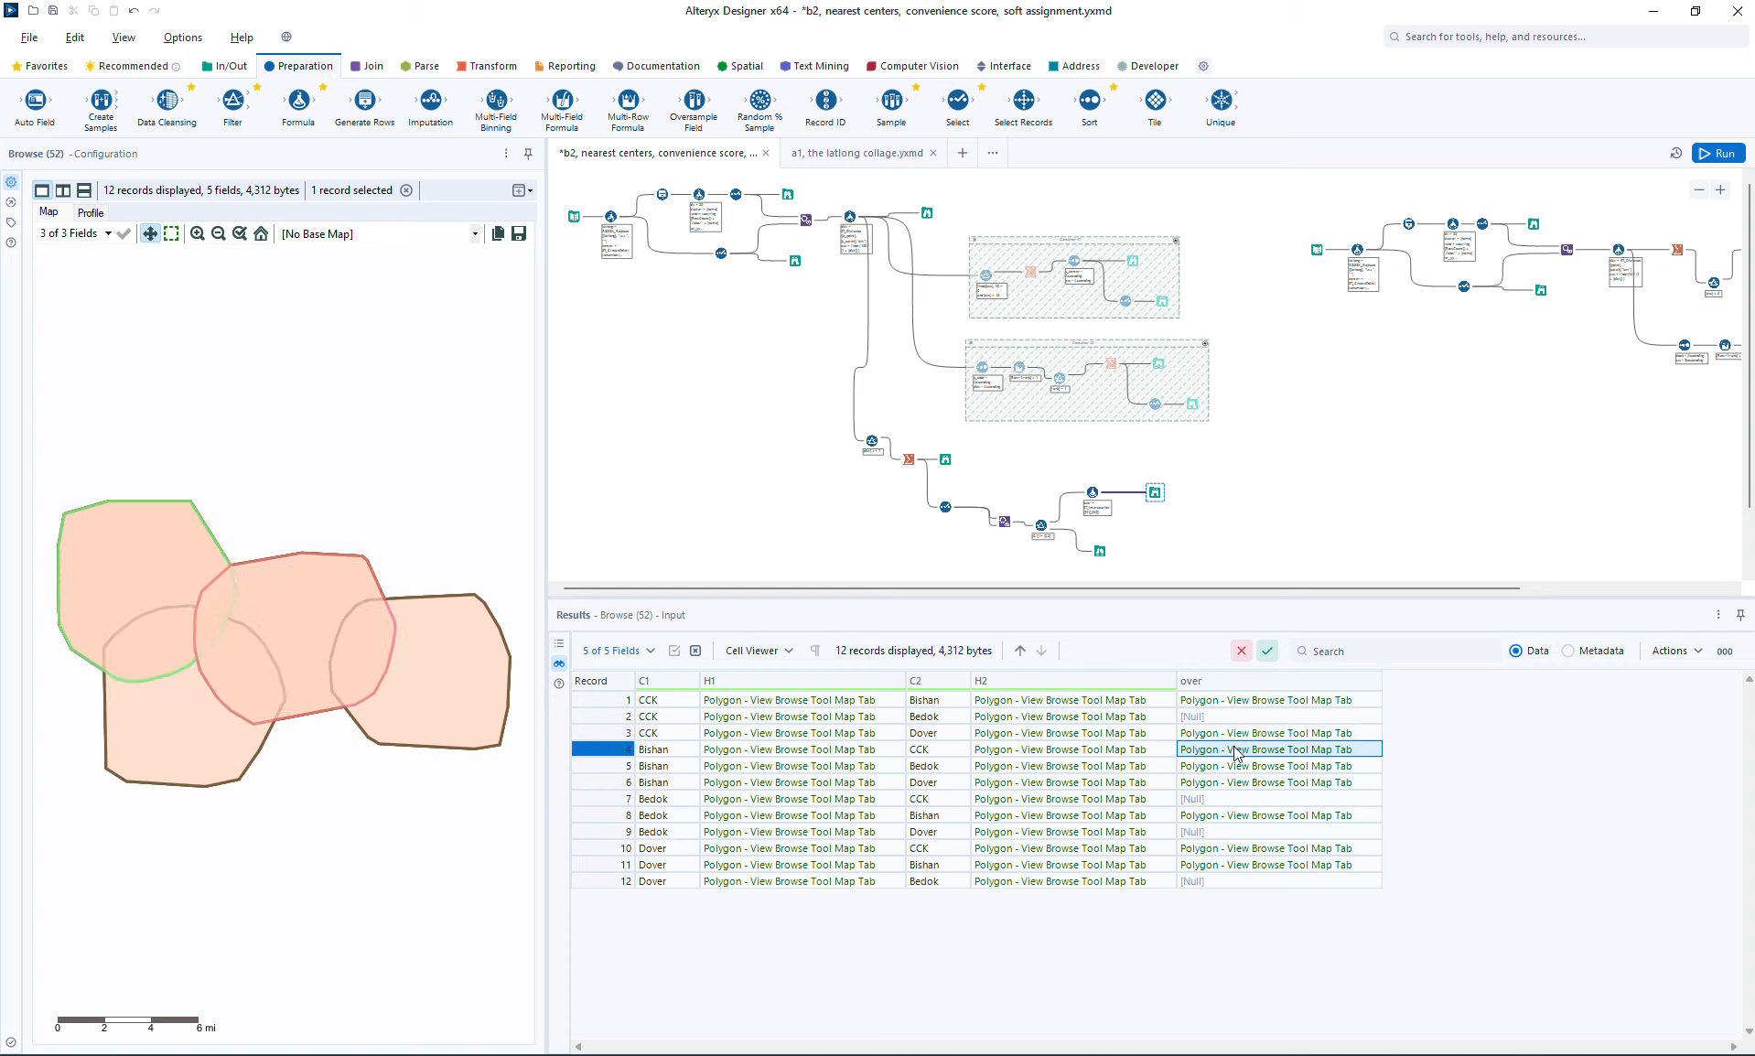
{"action": "left_click", "coordinate": [1236, 769]}
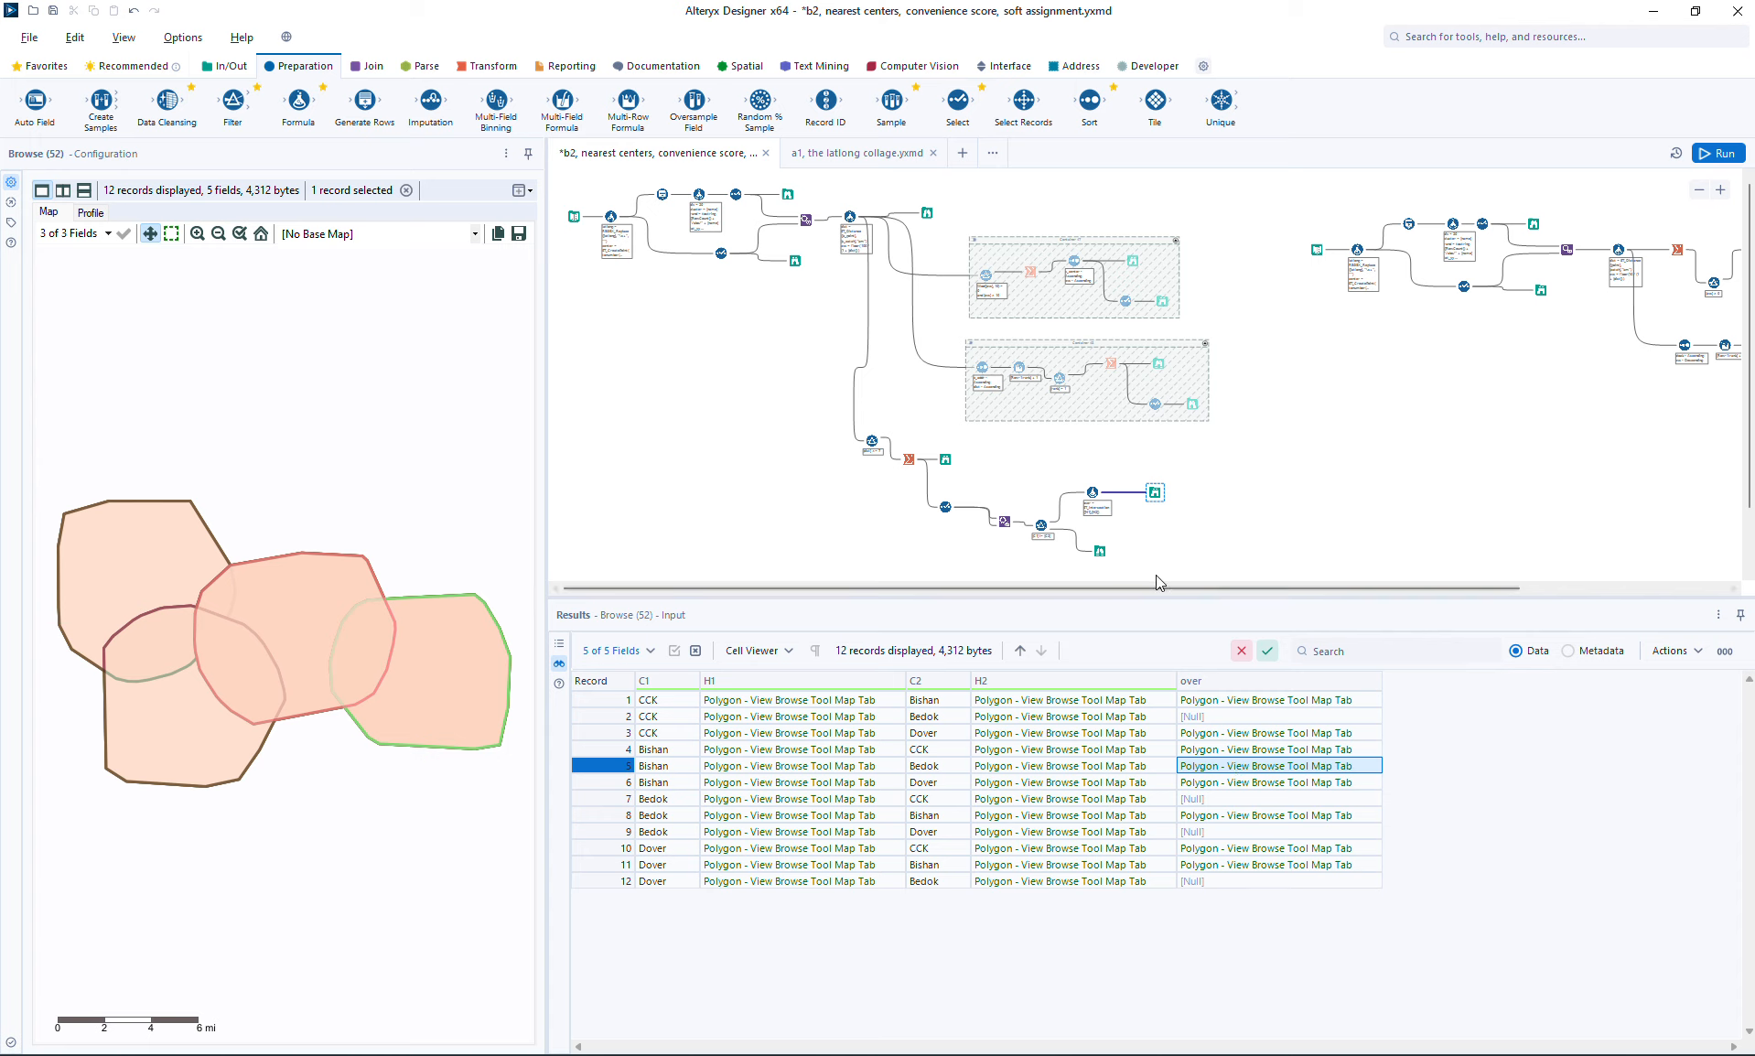
Step: Make room before the final Browse and insert a Filter tool after the overlap Formula, set to a custom filter
{"action": "left_click", "coordinate": [1157, 493]}
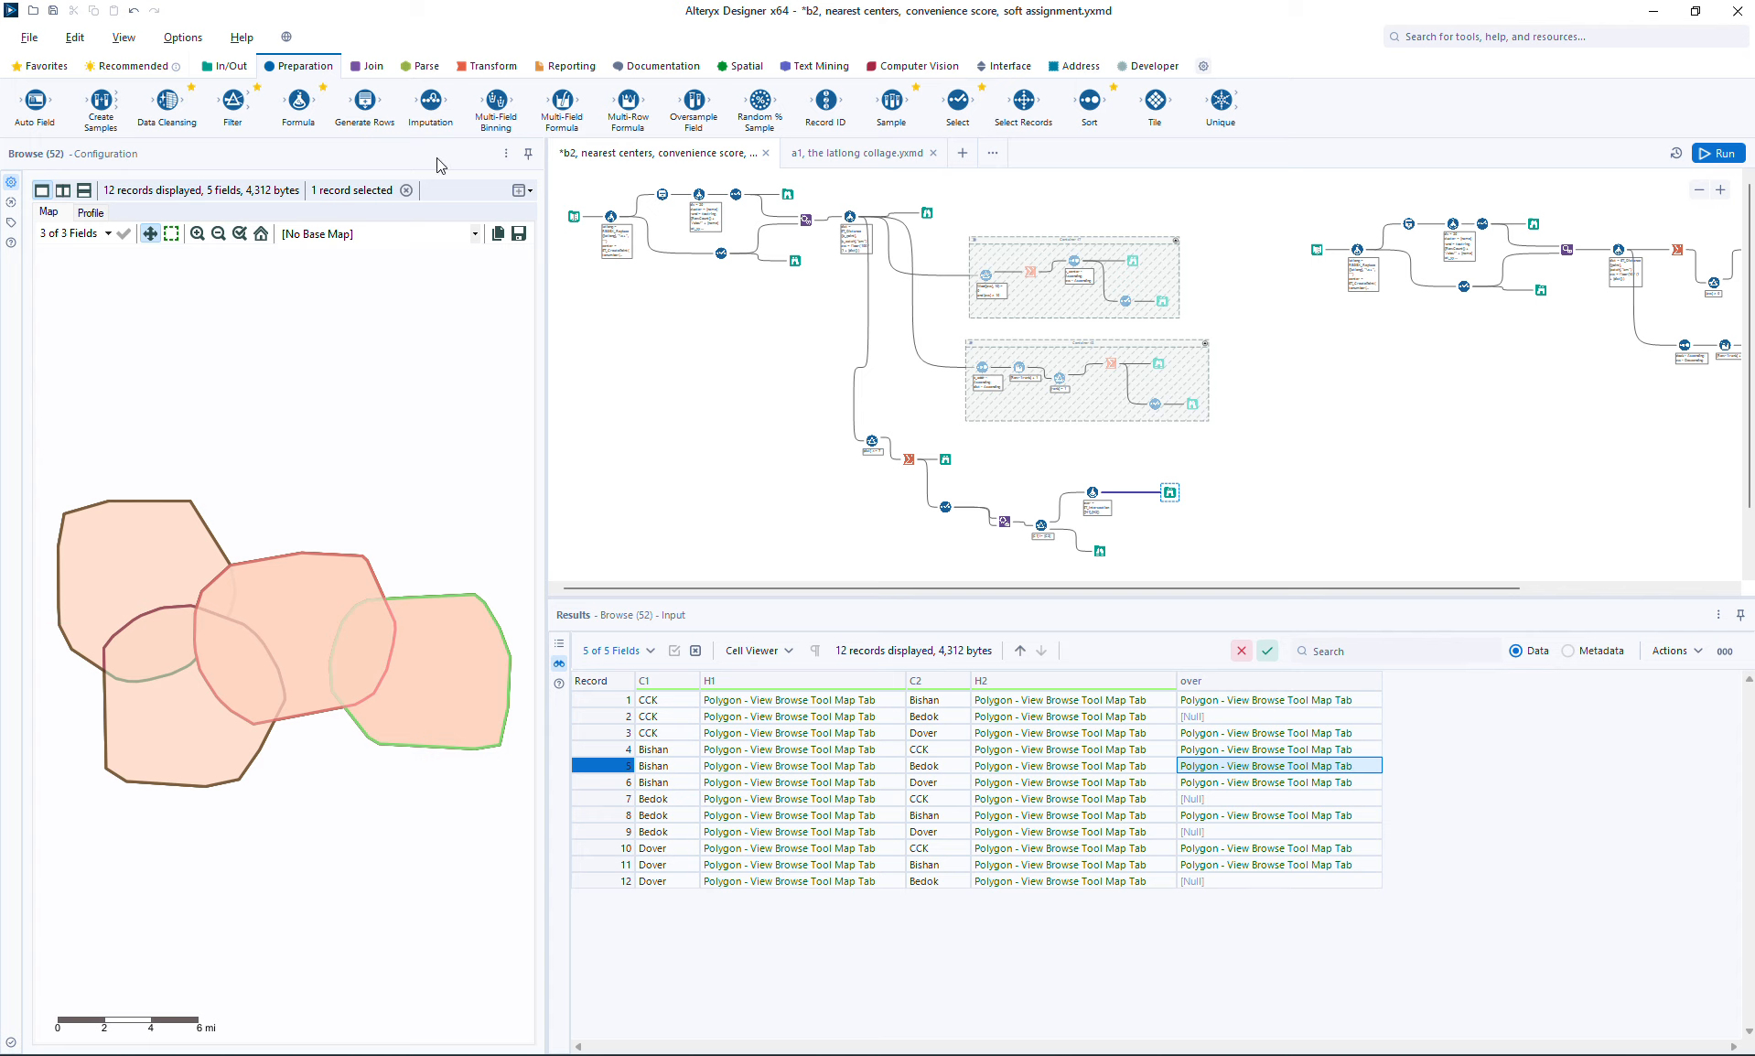
{"action": "left_click_drag", "start_coordinate": [240, 106], "coordinate": [1122, 495]}
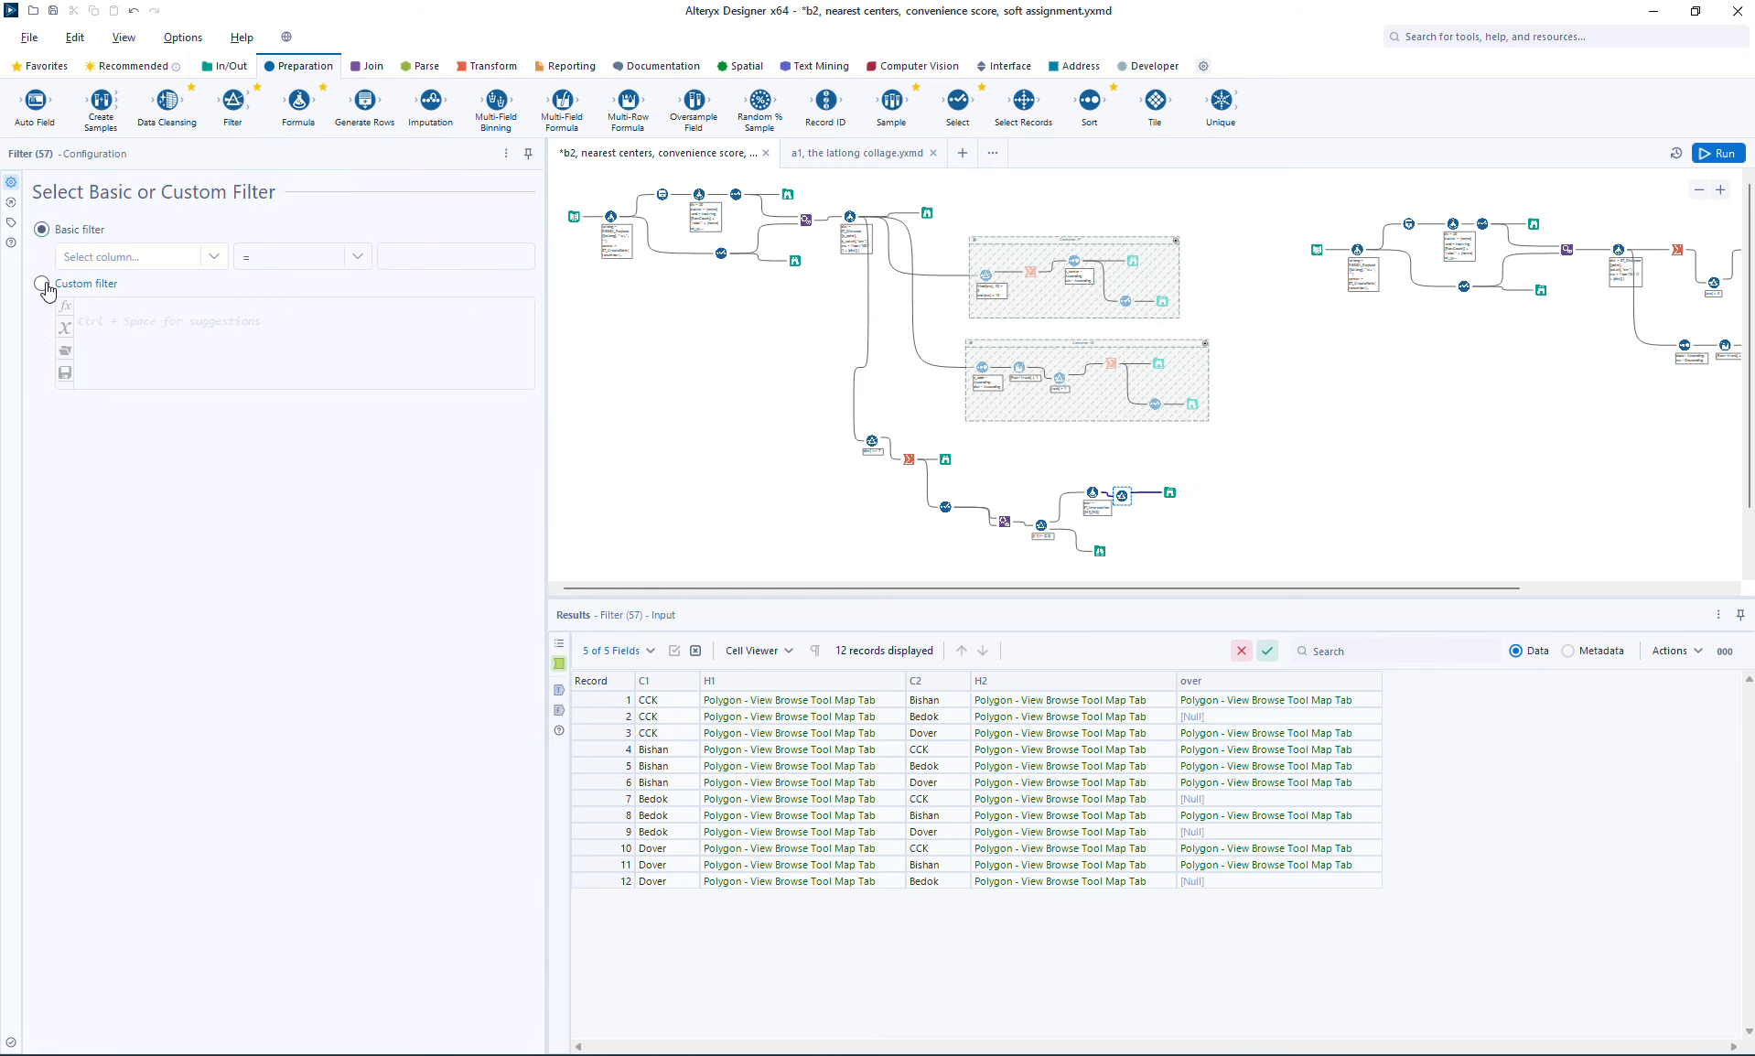
{"action": "left_click", "coordinate": [42, 283]}
Step: Set the custom filter expression to !IsNull([over]), run the workflow and open the Browse results
{"action": "type", "text": "!isn"}
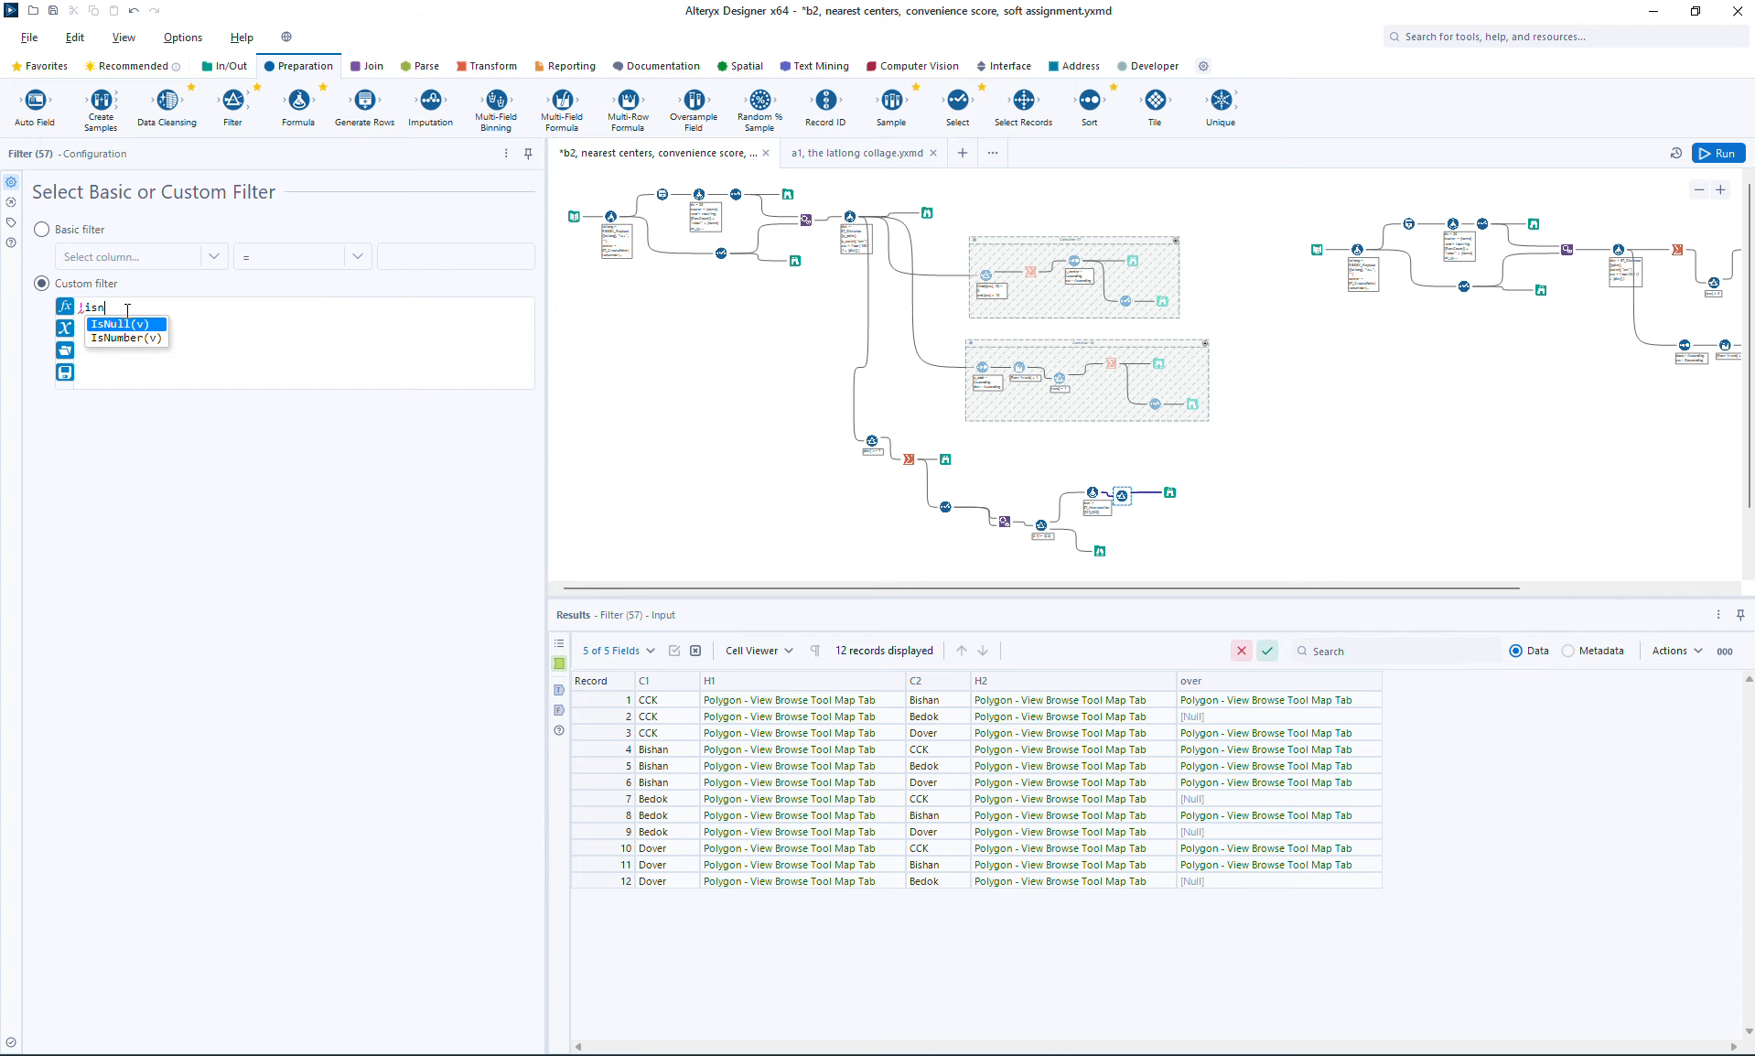
{"action": "key", "text": "Return"}
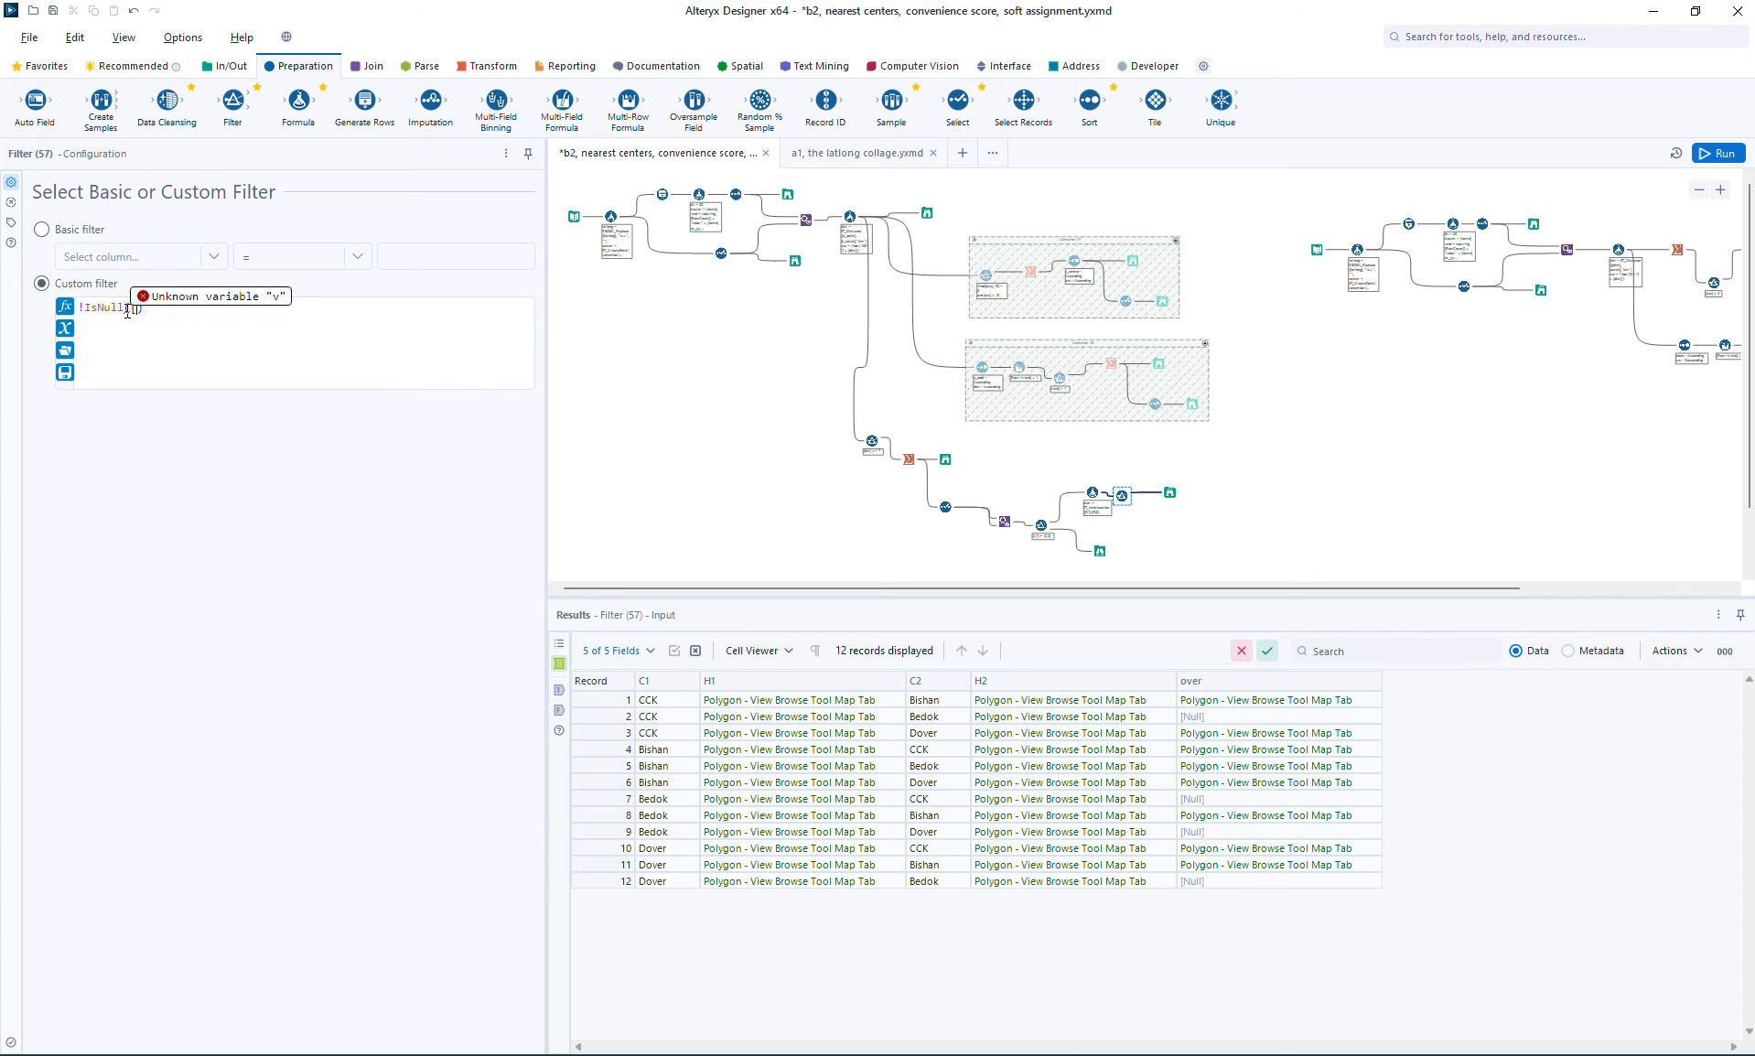
{"action": "type", "text": "[io"}
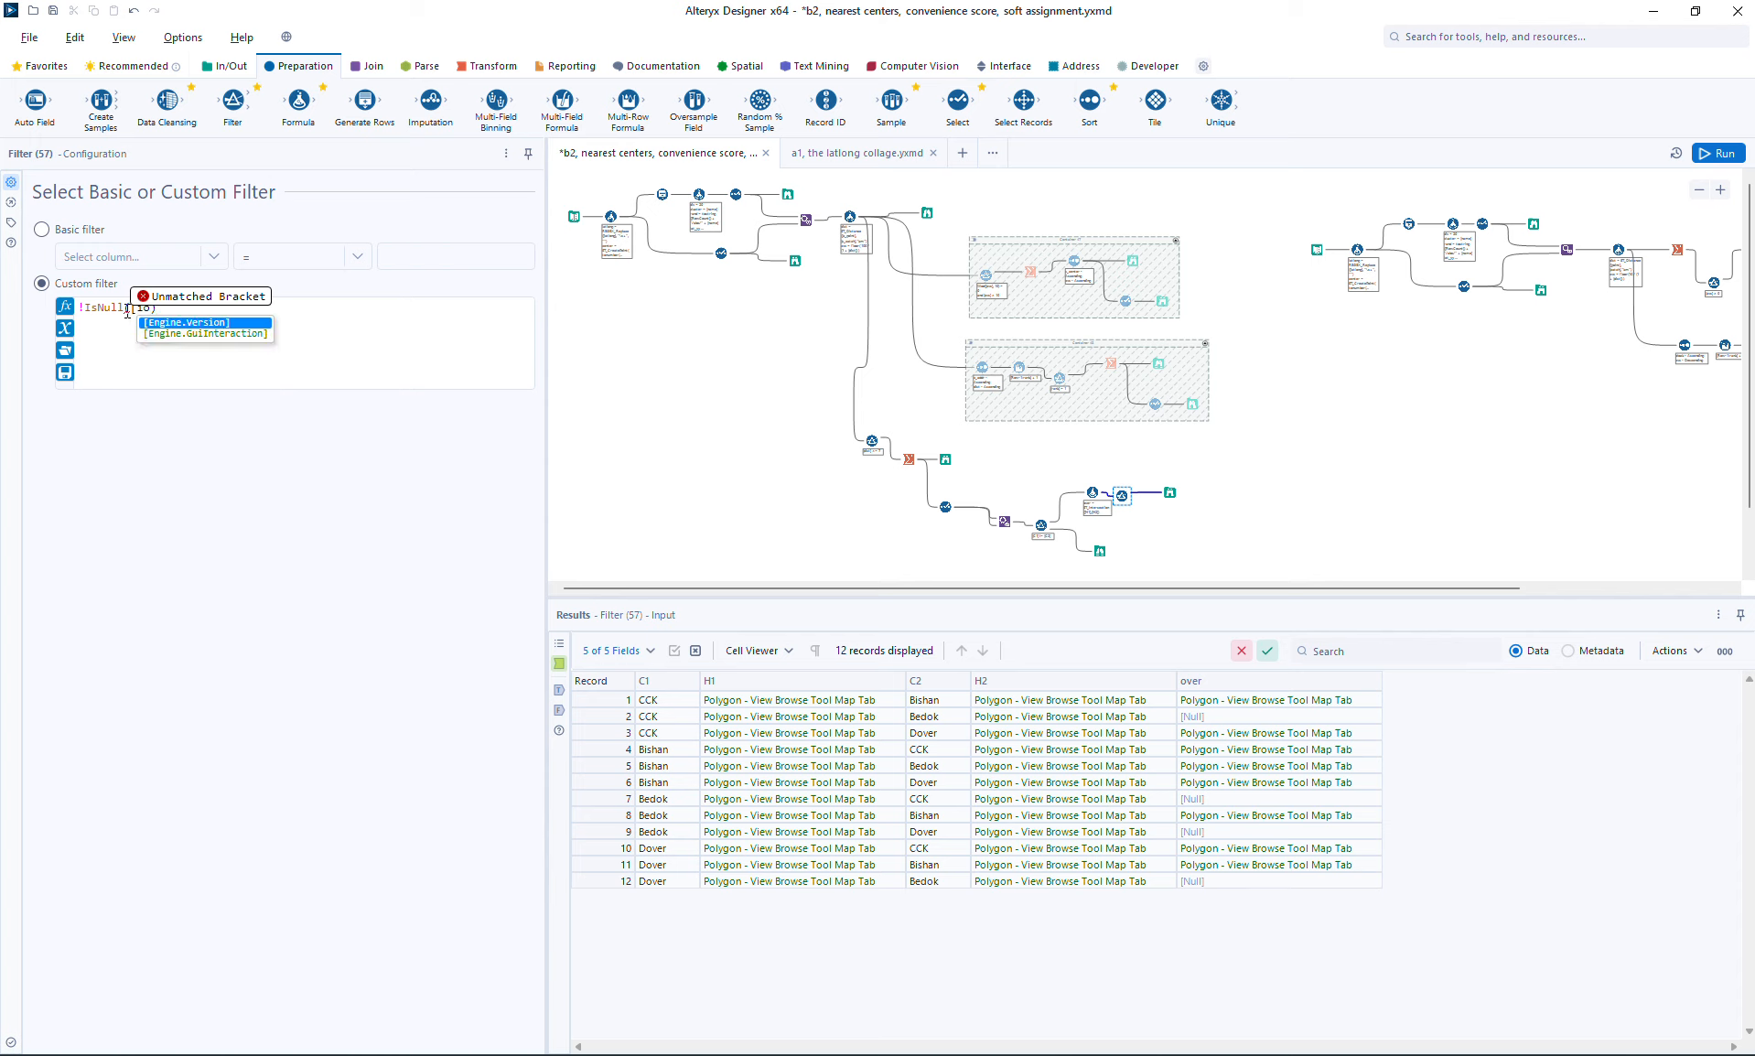
{"action": "key", "text": "BackSpace"}
{"action": "key", "text": "BackSpace"}
{"action": "type", "text": "o"}
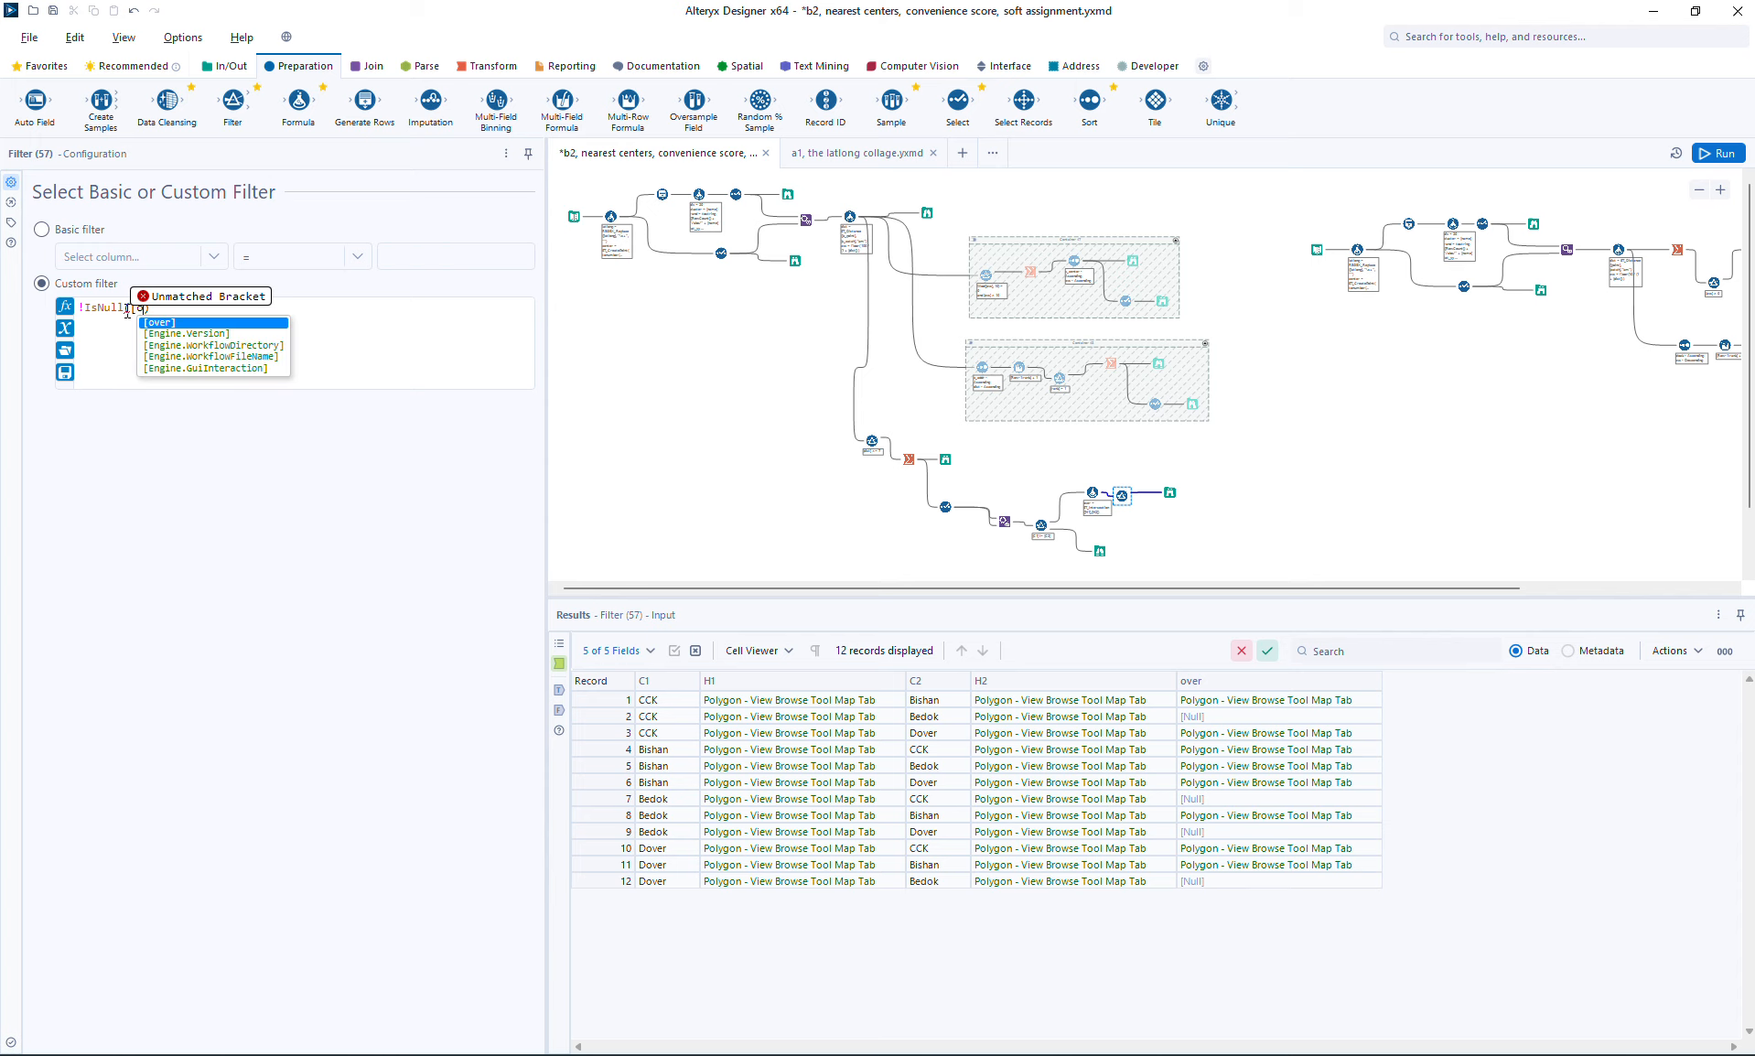
{"action": "key", "text": "Return"}
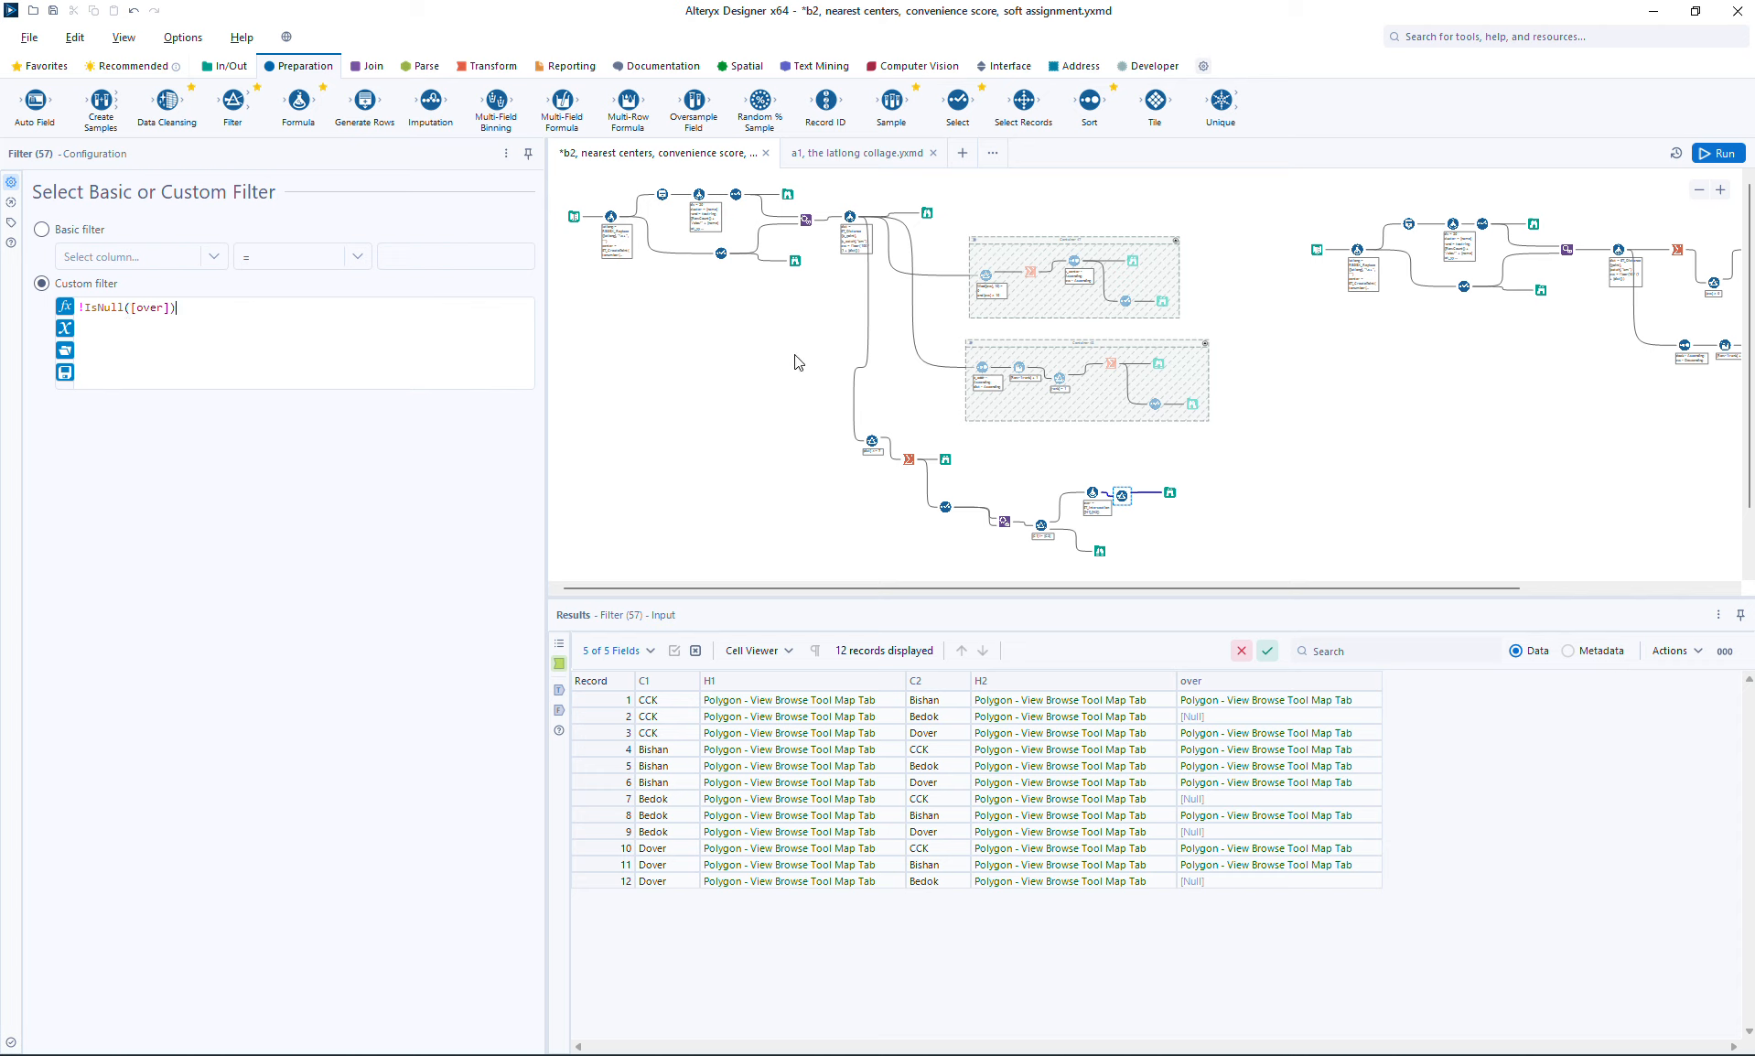
{"action": "left_click", "coordinate": [1722, 154]}
{"action": "left_click", "coordinate": [1171, 492]}
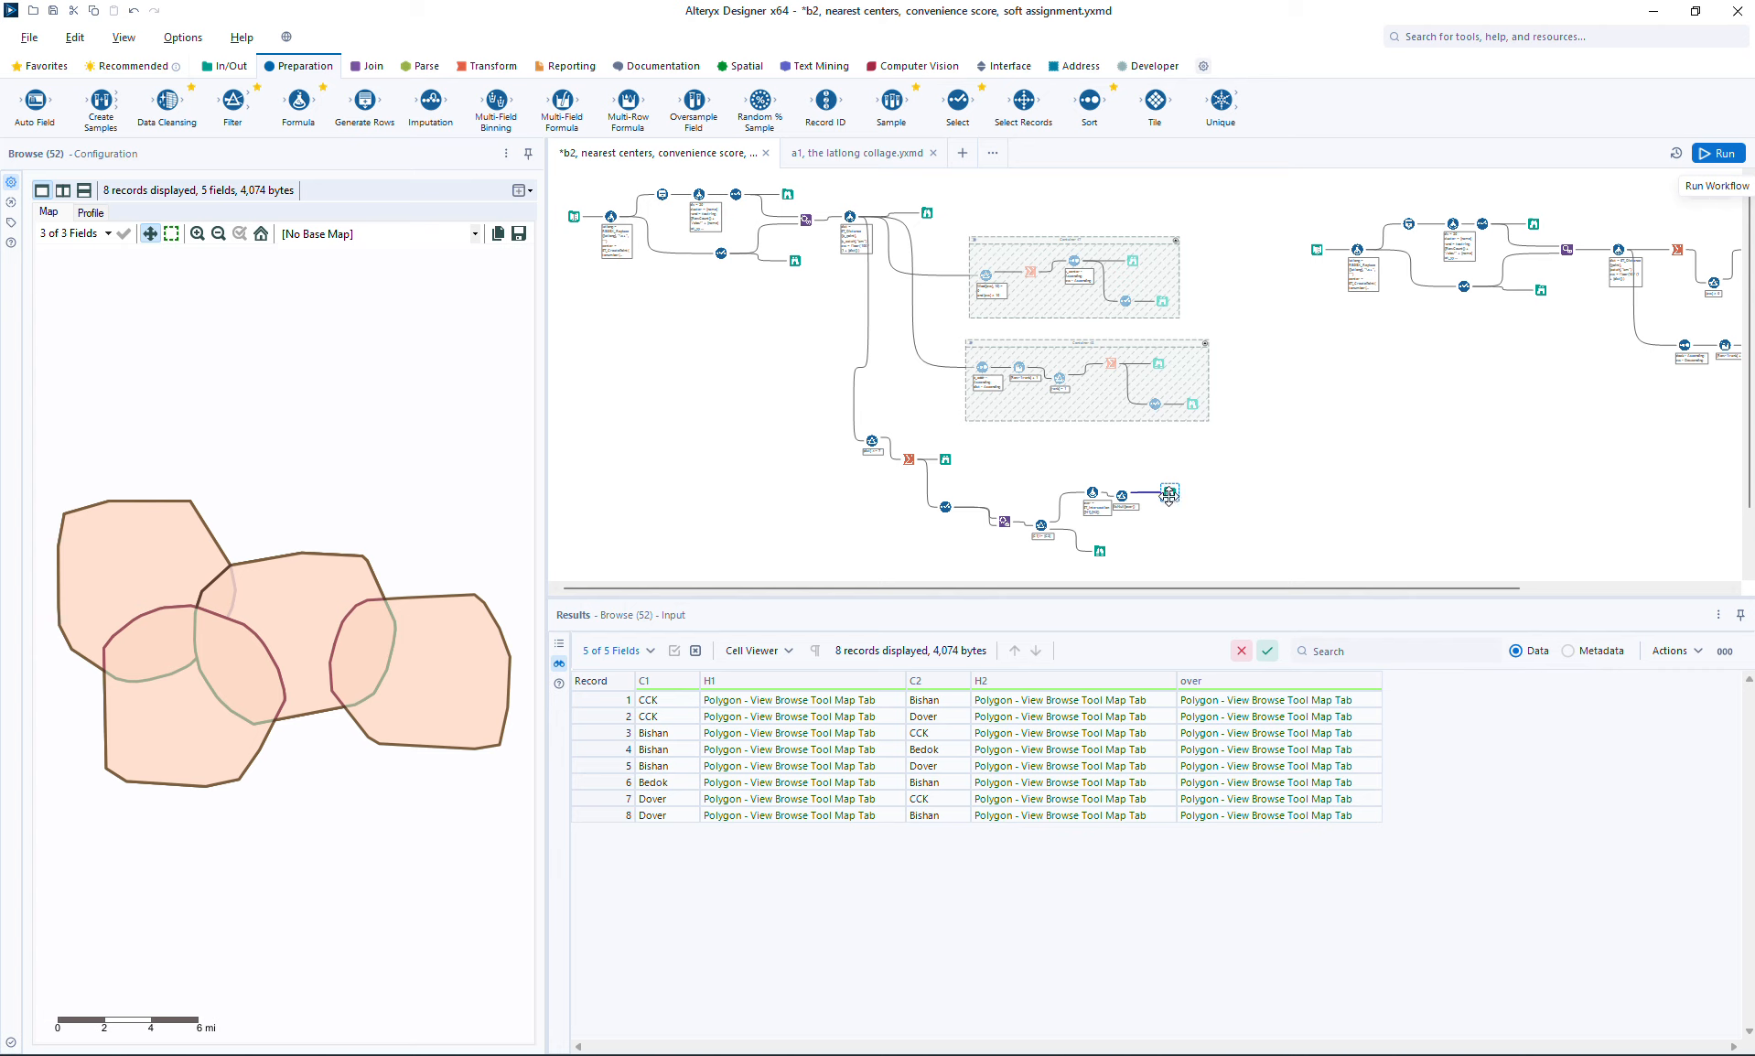
Step: Insert a Select tool before the final Browse, exclude the H2 and H1 fields, and run the workflow to view the result
{"action": "left_click_drag", "start_coordinate": [1171, 493], "coordinate": [1191, 491]}
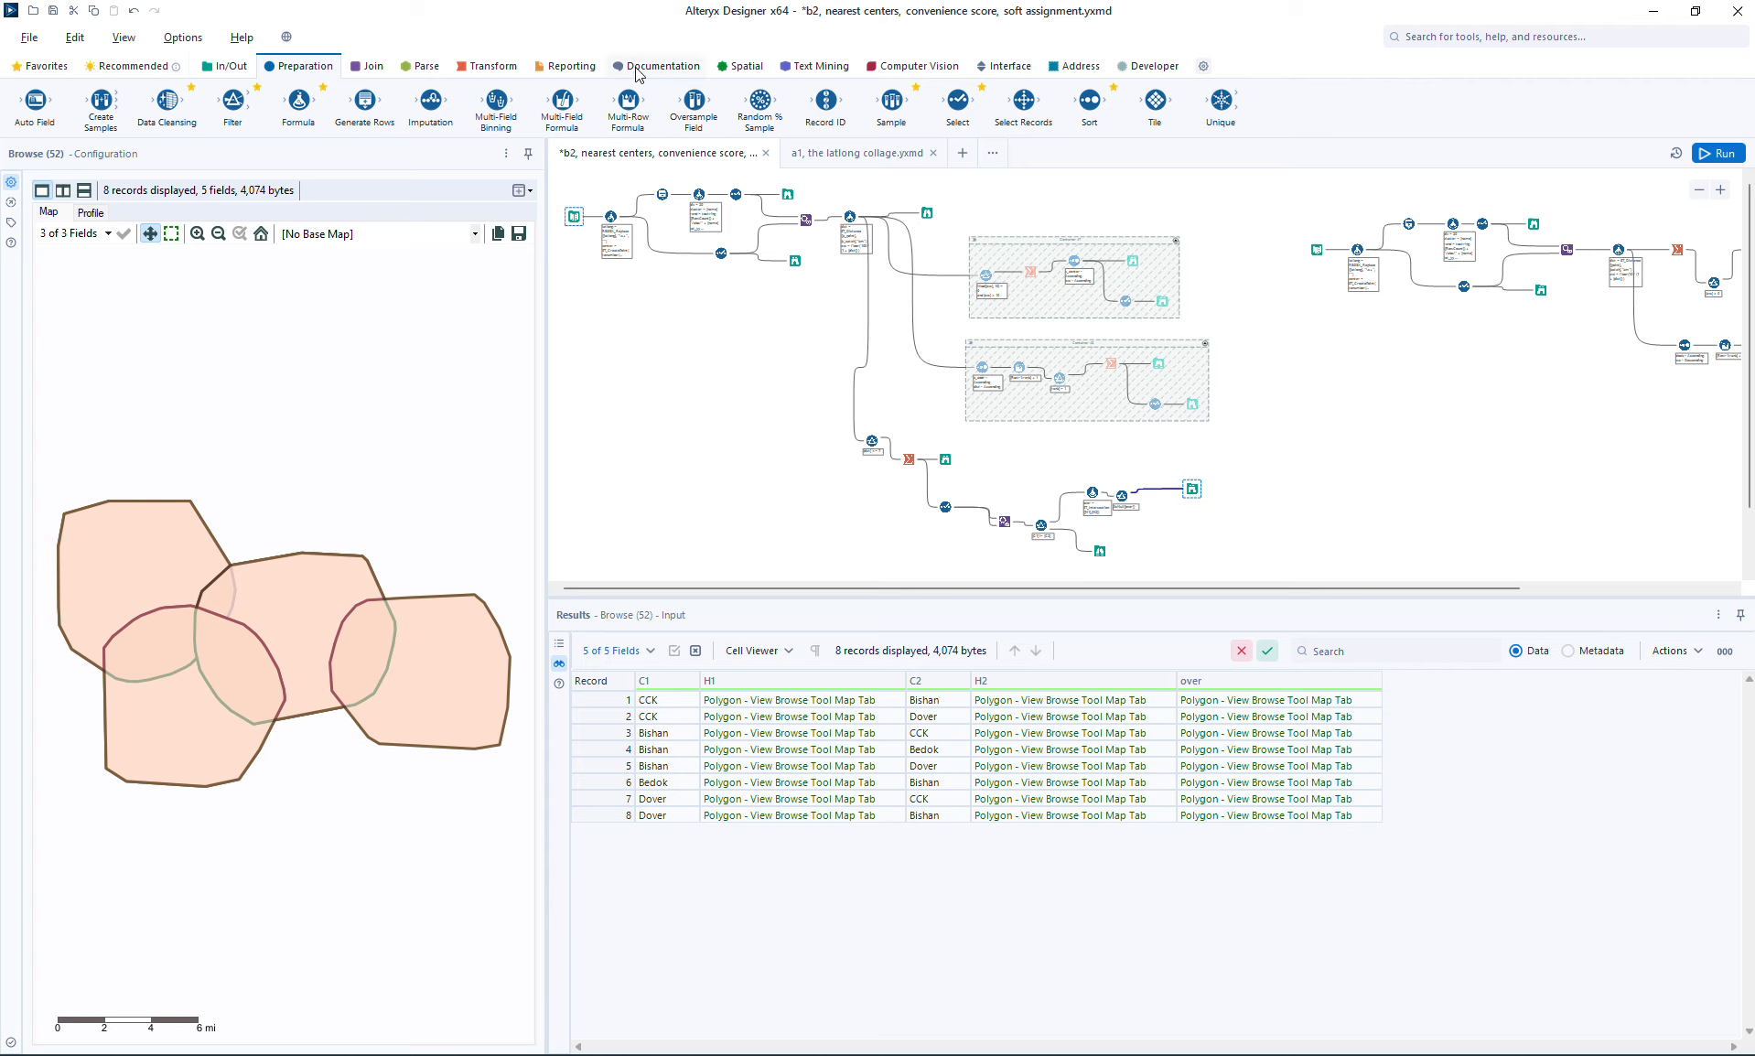
{"action": "left_click_drag", "start_coordinate": [953, 99], "coordinate": [1155, 486]}
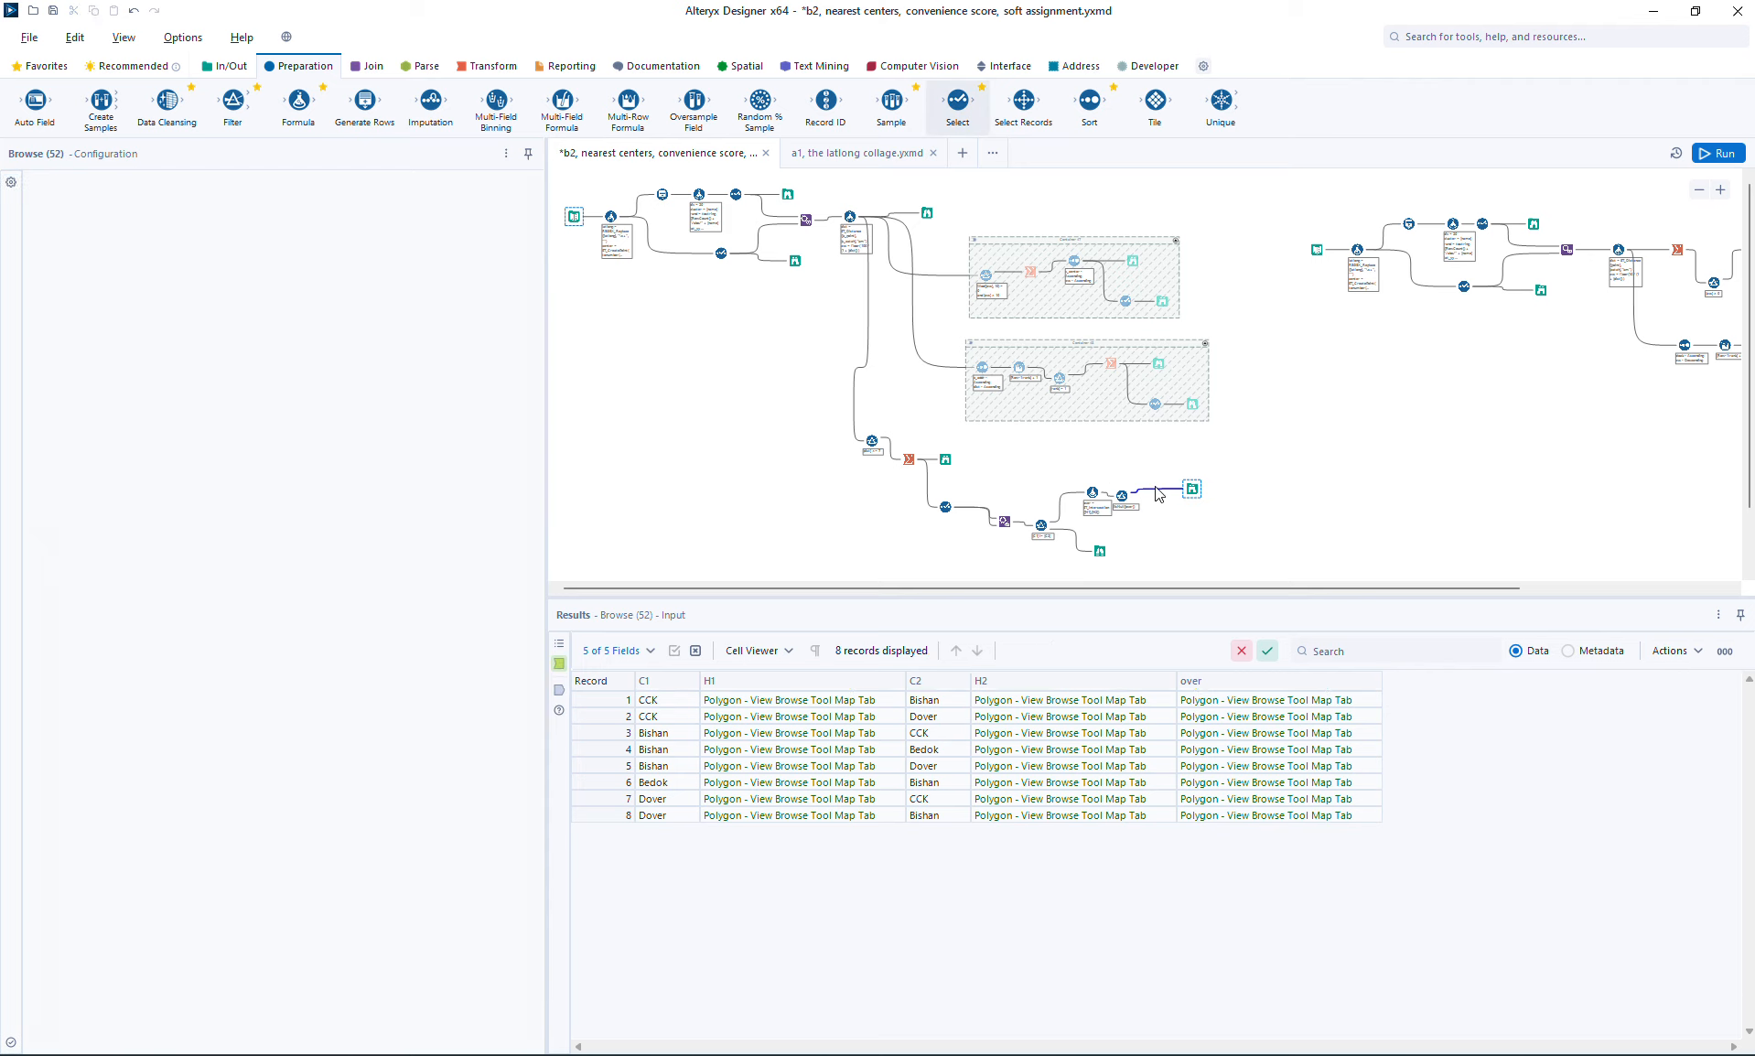
{"action": "left_click", "coordinate": [63, 290]}
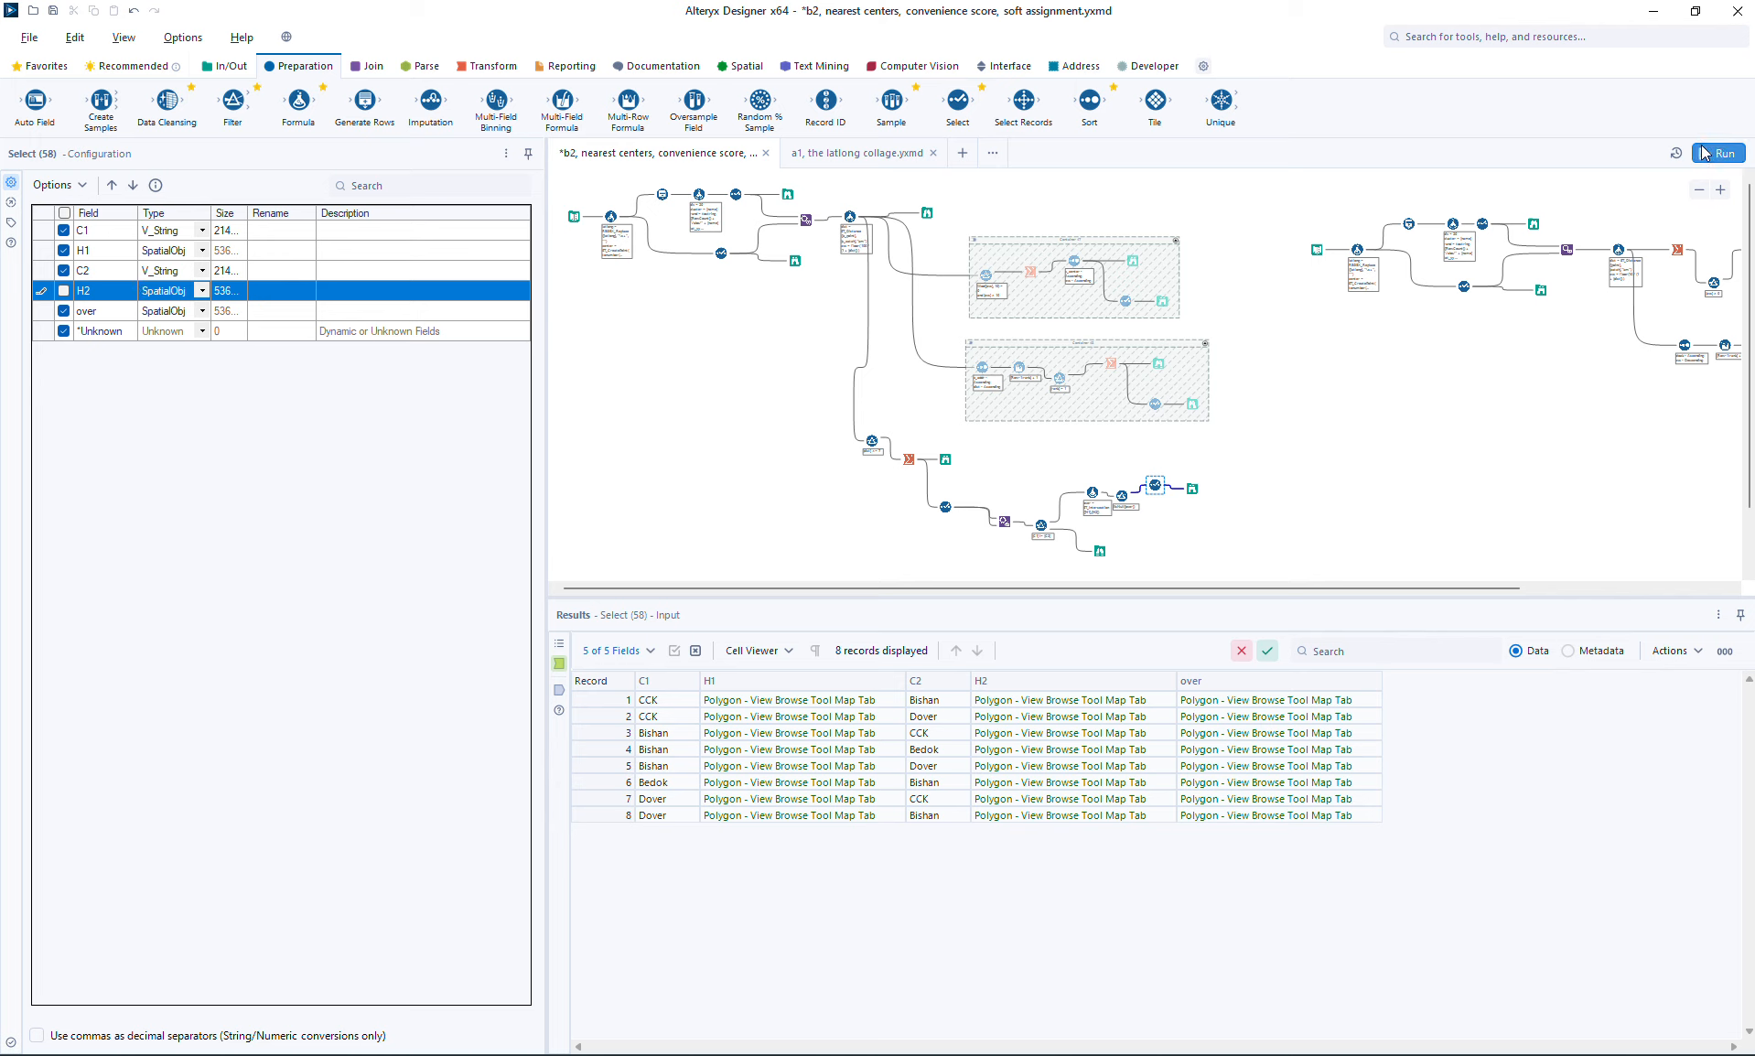
{"action": "left_click", "coordinate": [63, 250]}
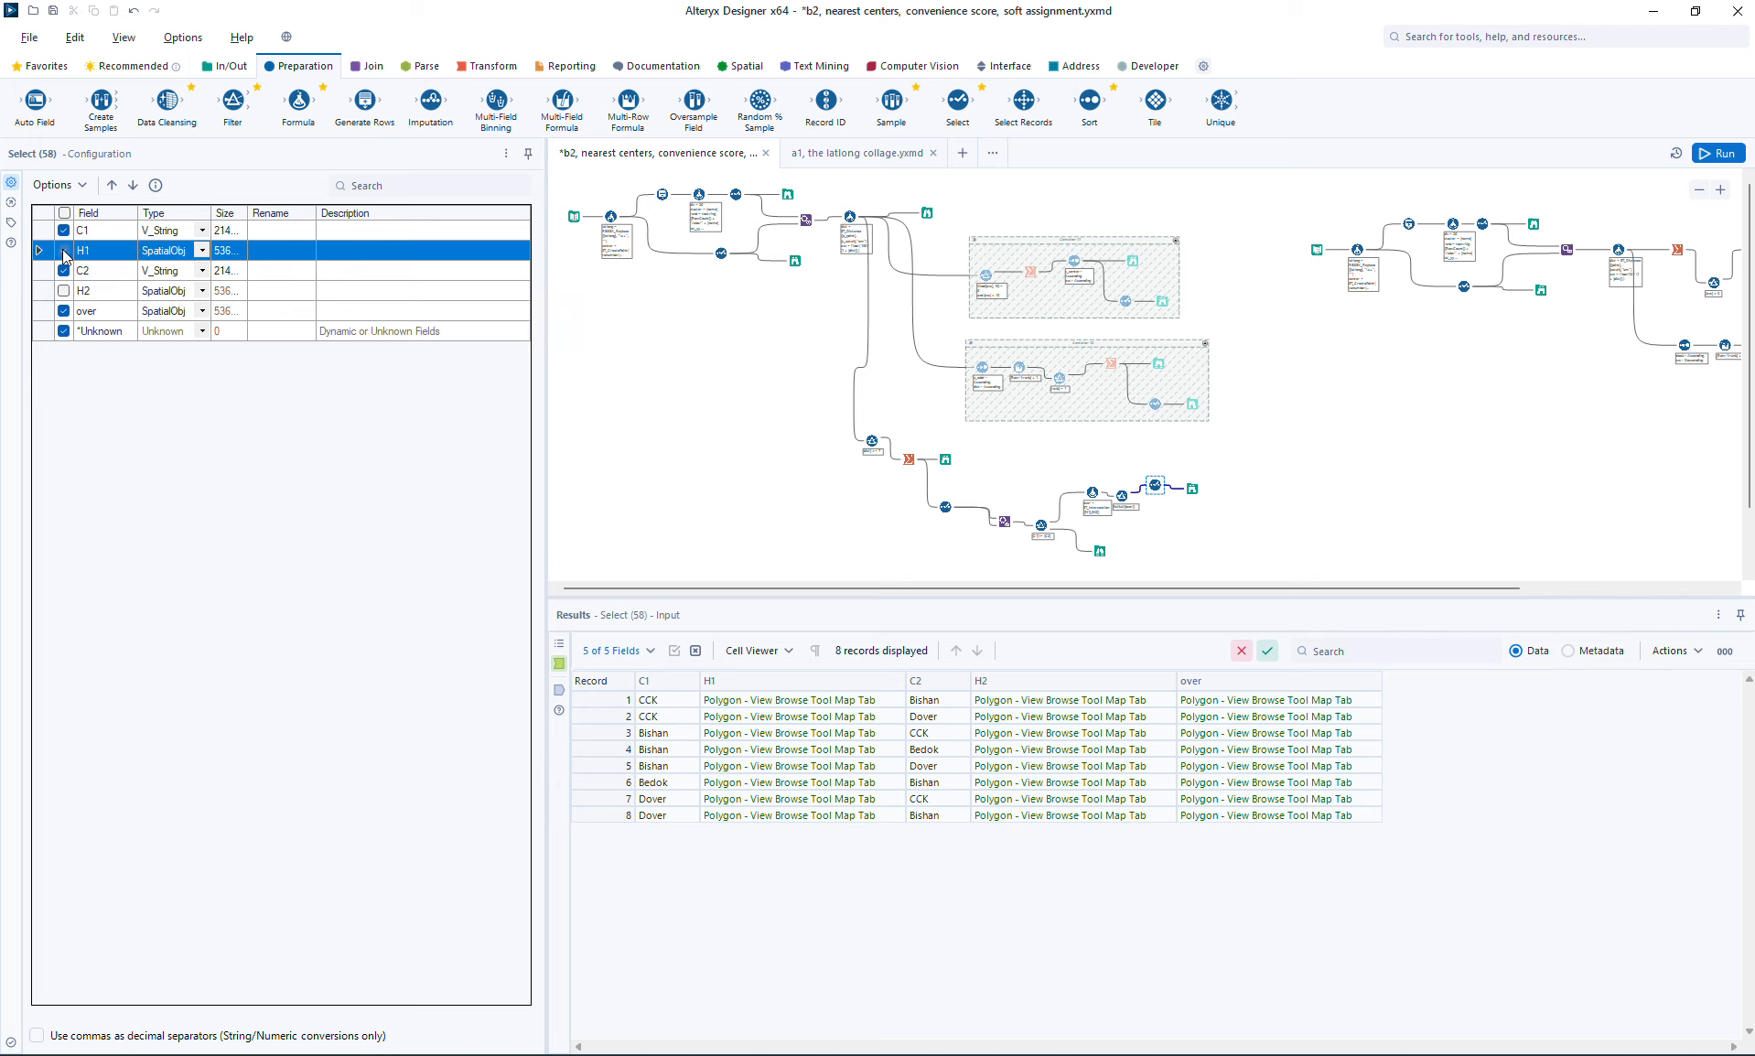
{"action": "left_click", "coordinate": [1708, 151]}
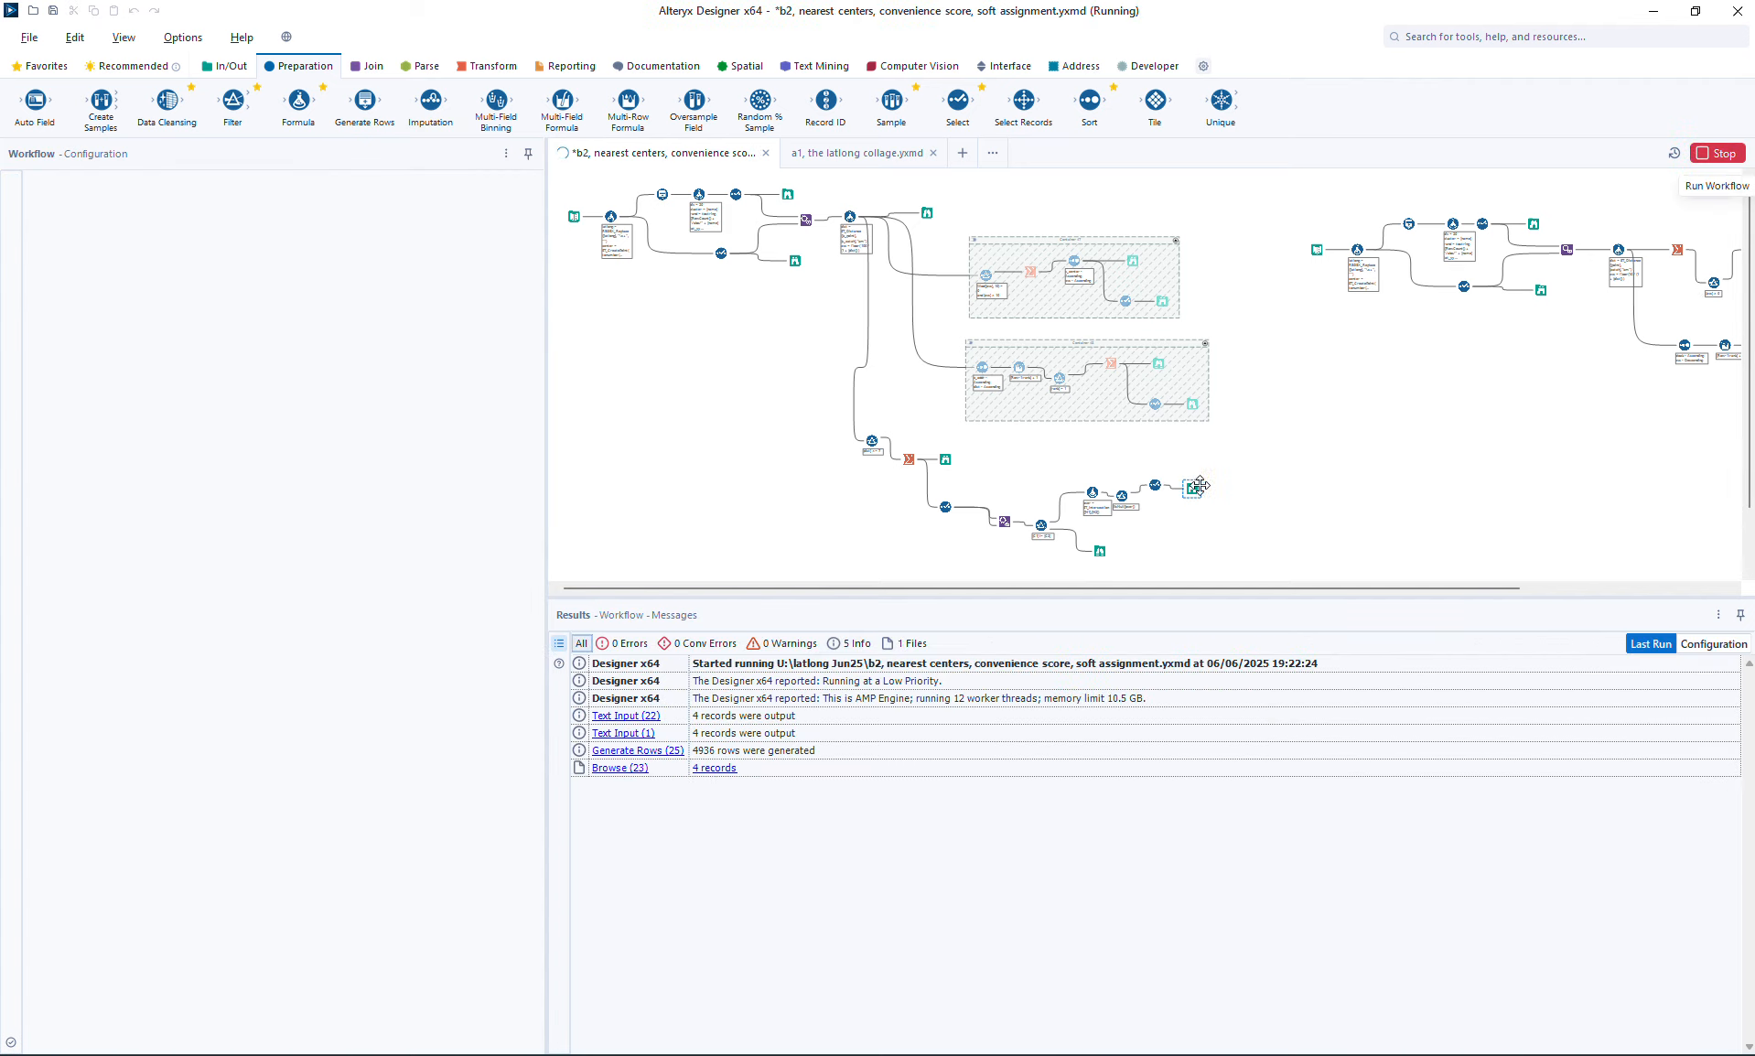
{"action": "left_click", "coordinate": [1193, 486]}
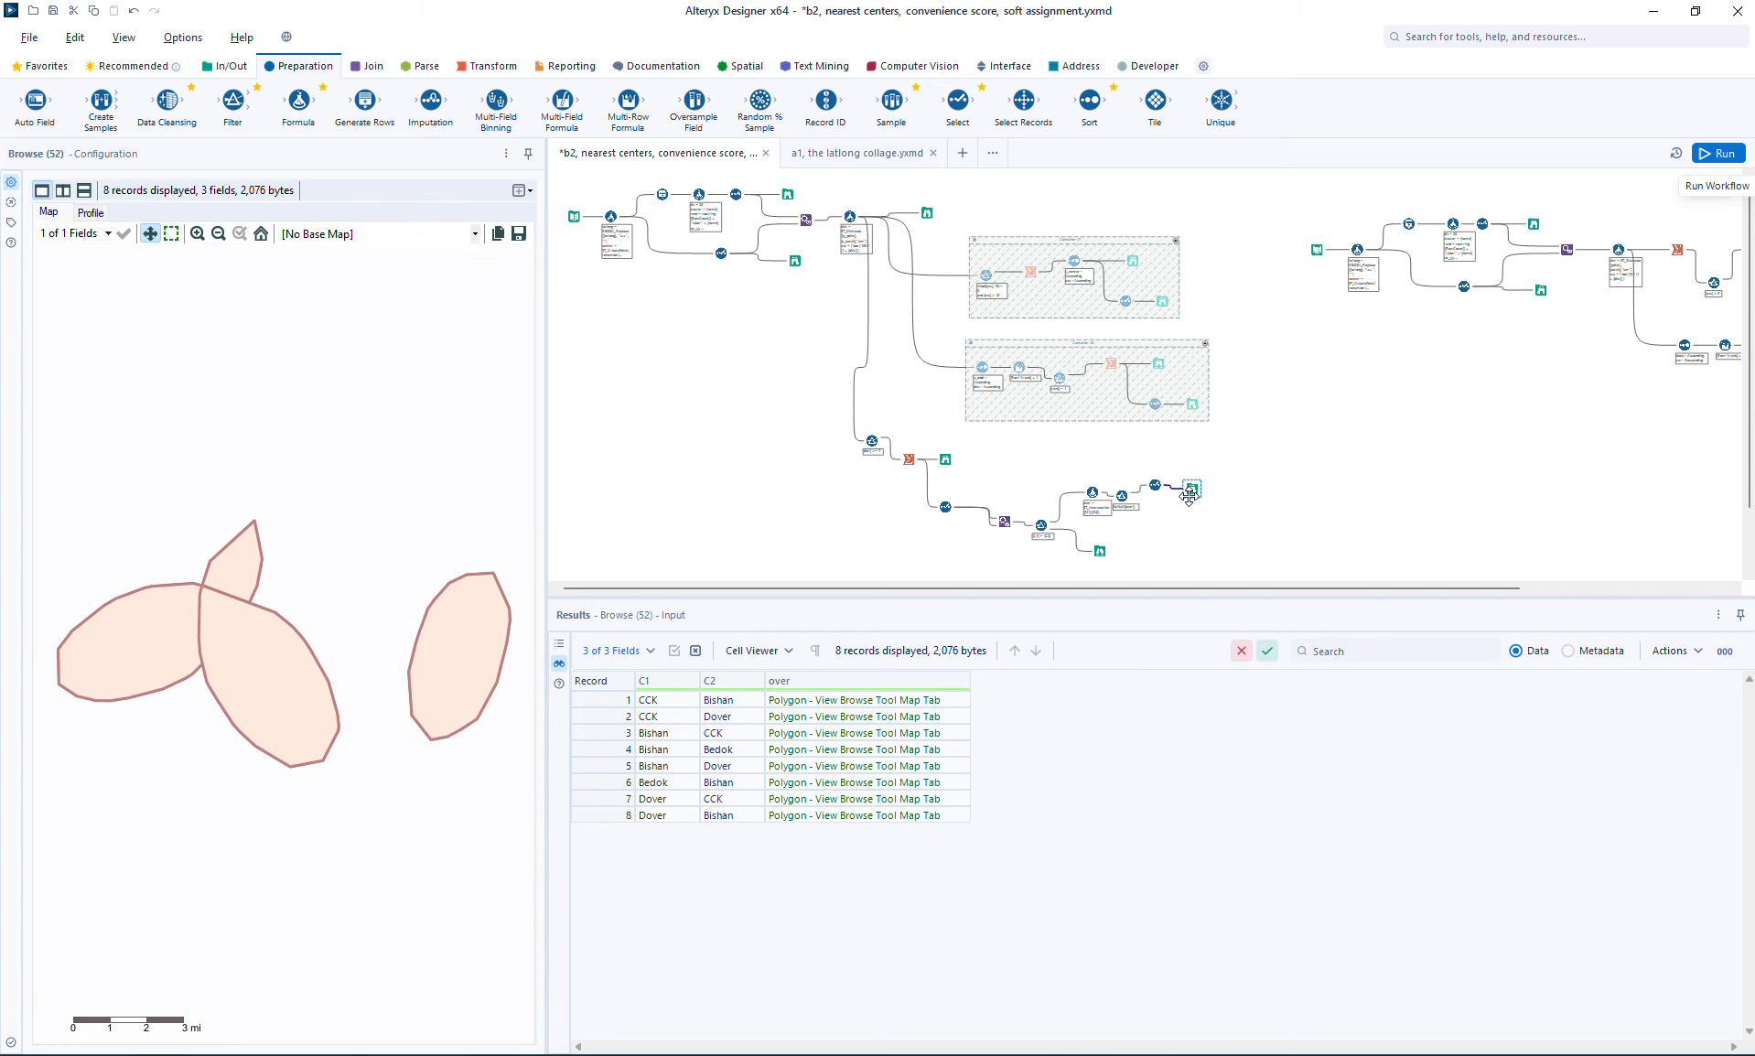
Step: Examine the overlap polygons on the map by highlighting the Bedok, CCK and Bishan pair records one at a time
{"action": "left_click", "coordinate": [475, 650]}
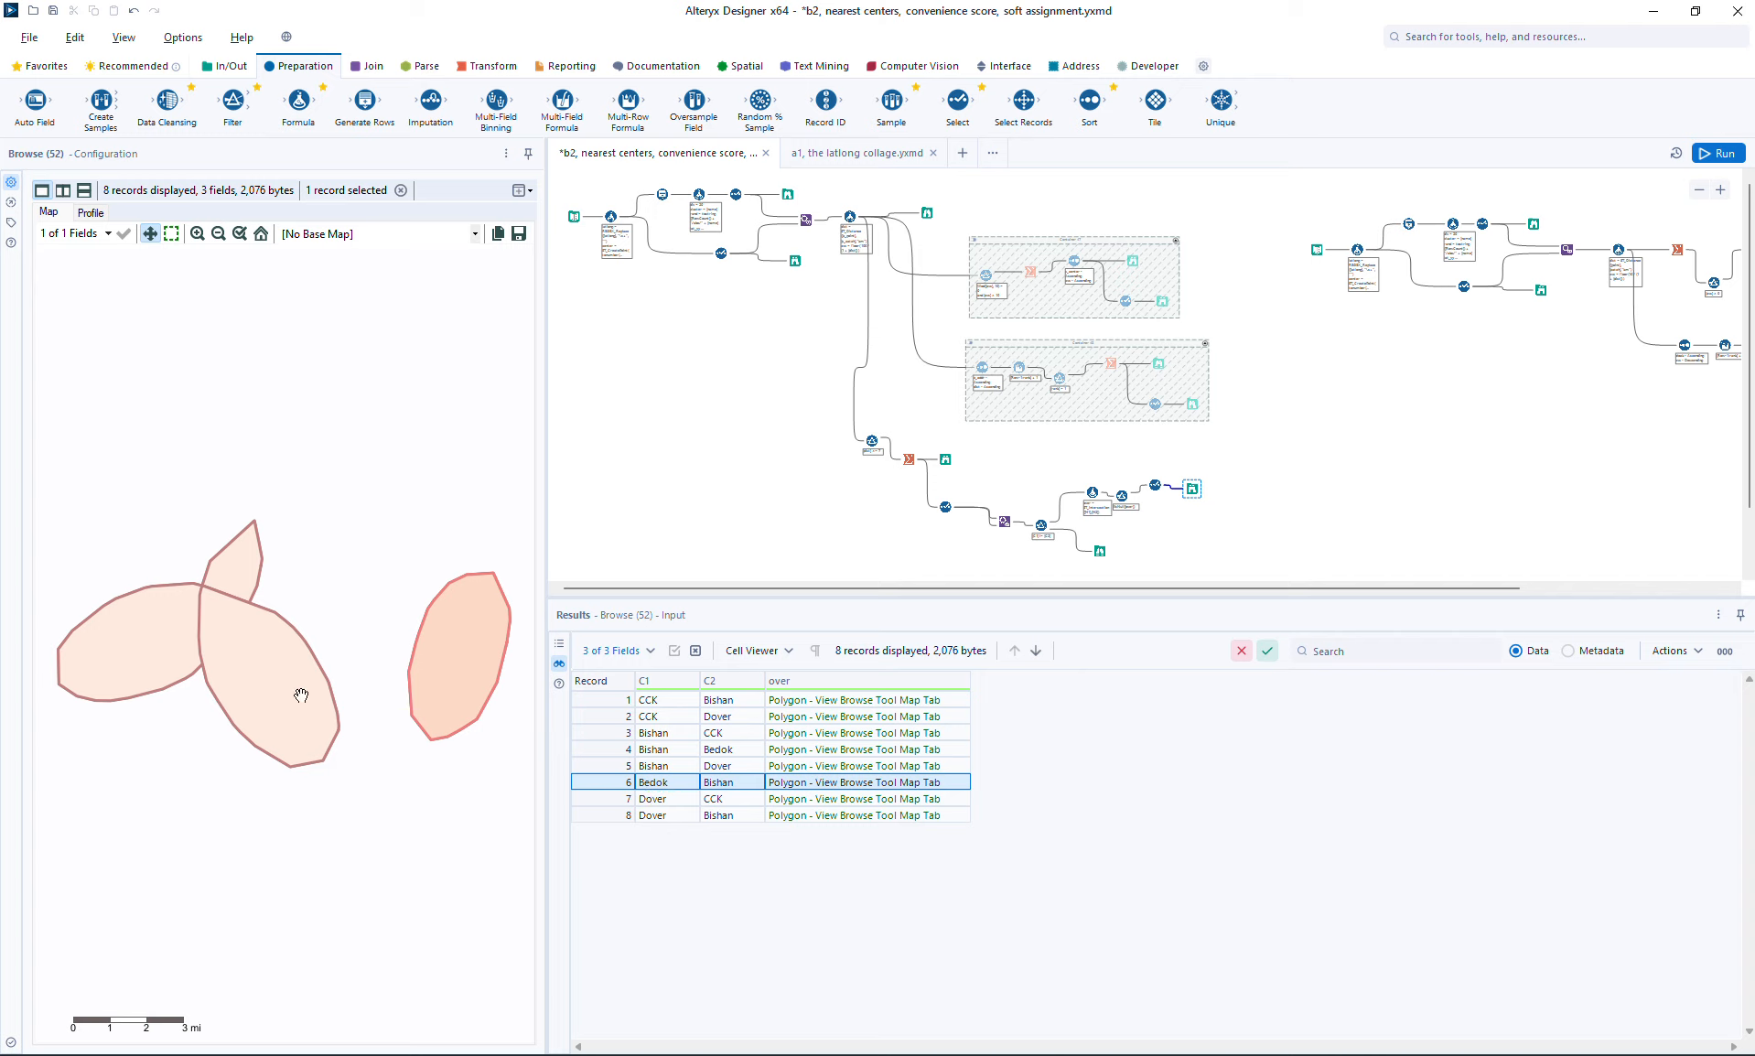
{"action": "left_click", "coordinate": [668, 700]}
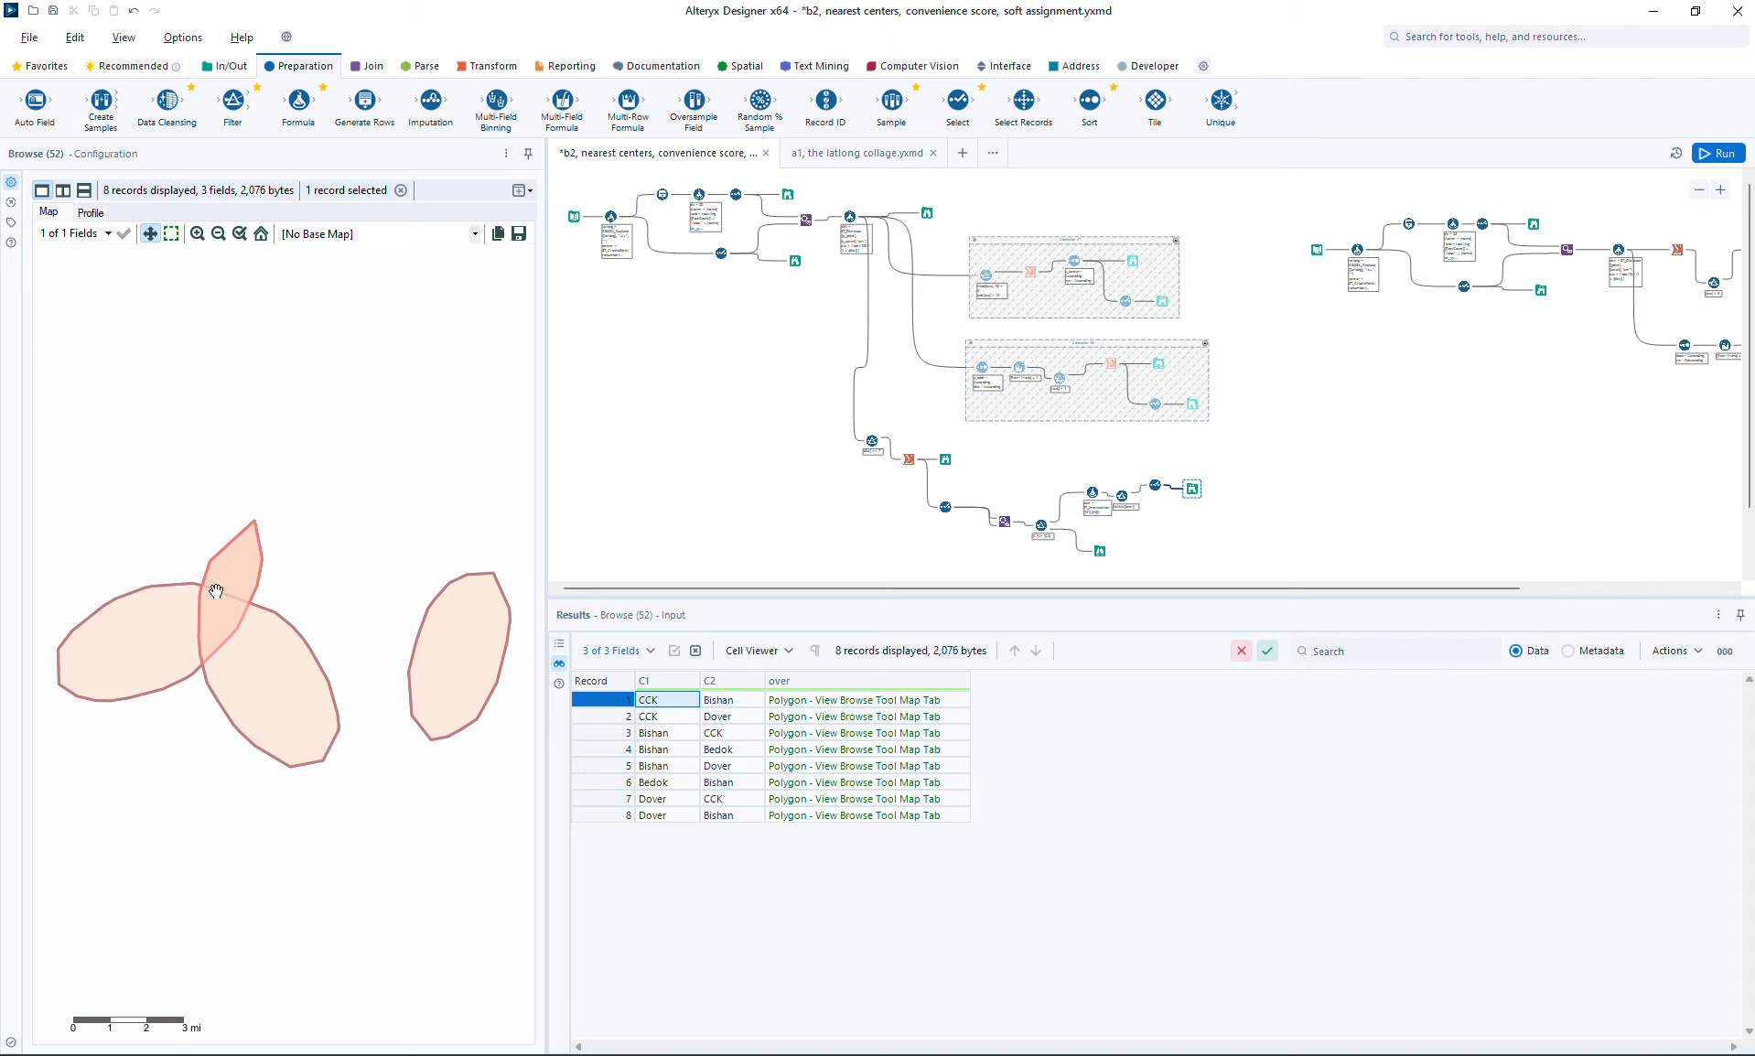
{"action": "left_click", "coordinate": [799, 702]}
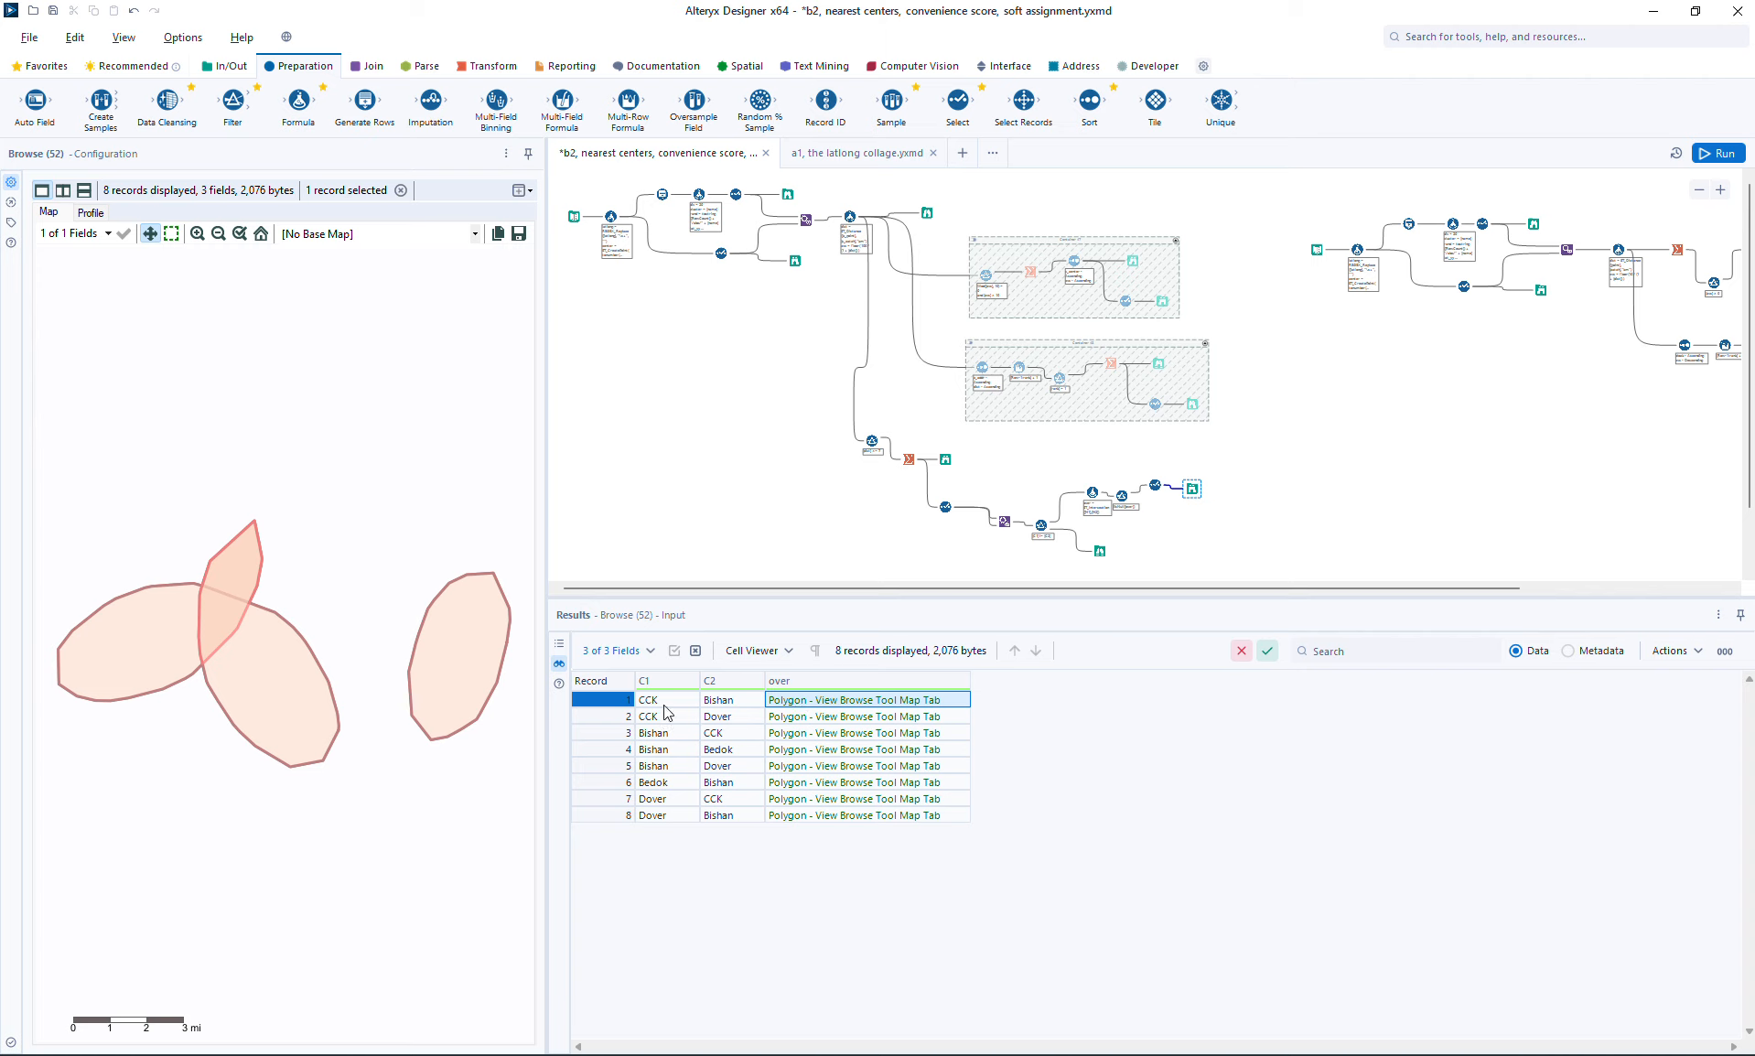
{"action": "left_click", "coordinate": [809, 722]}
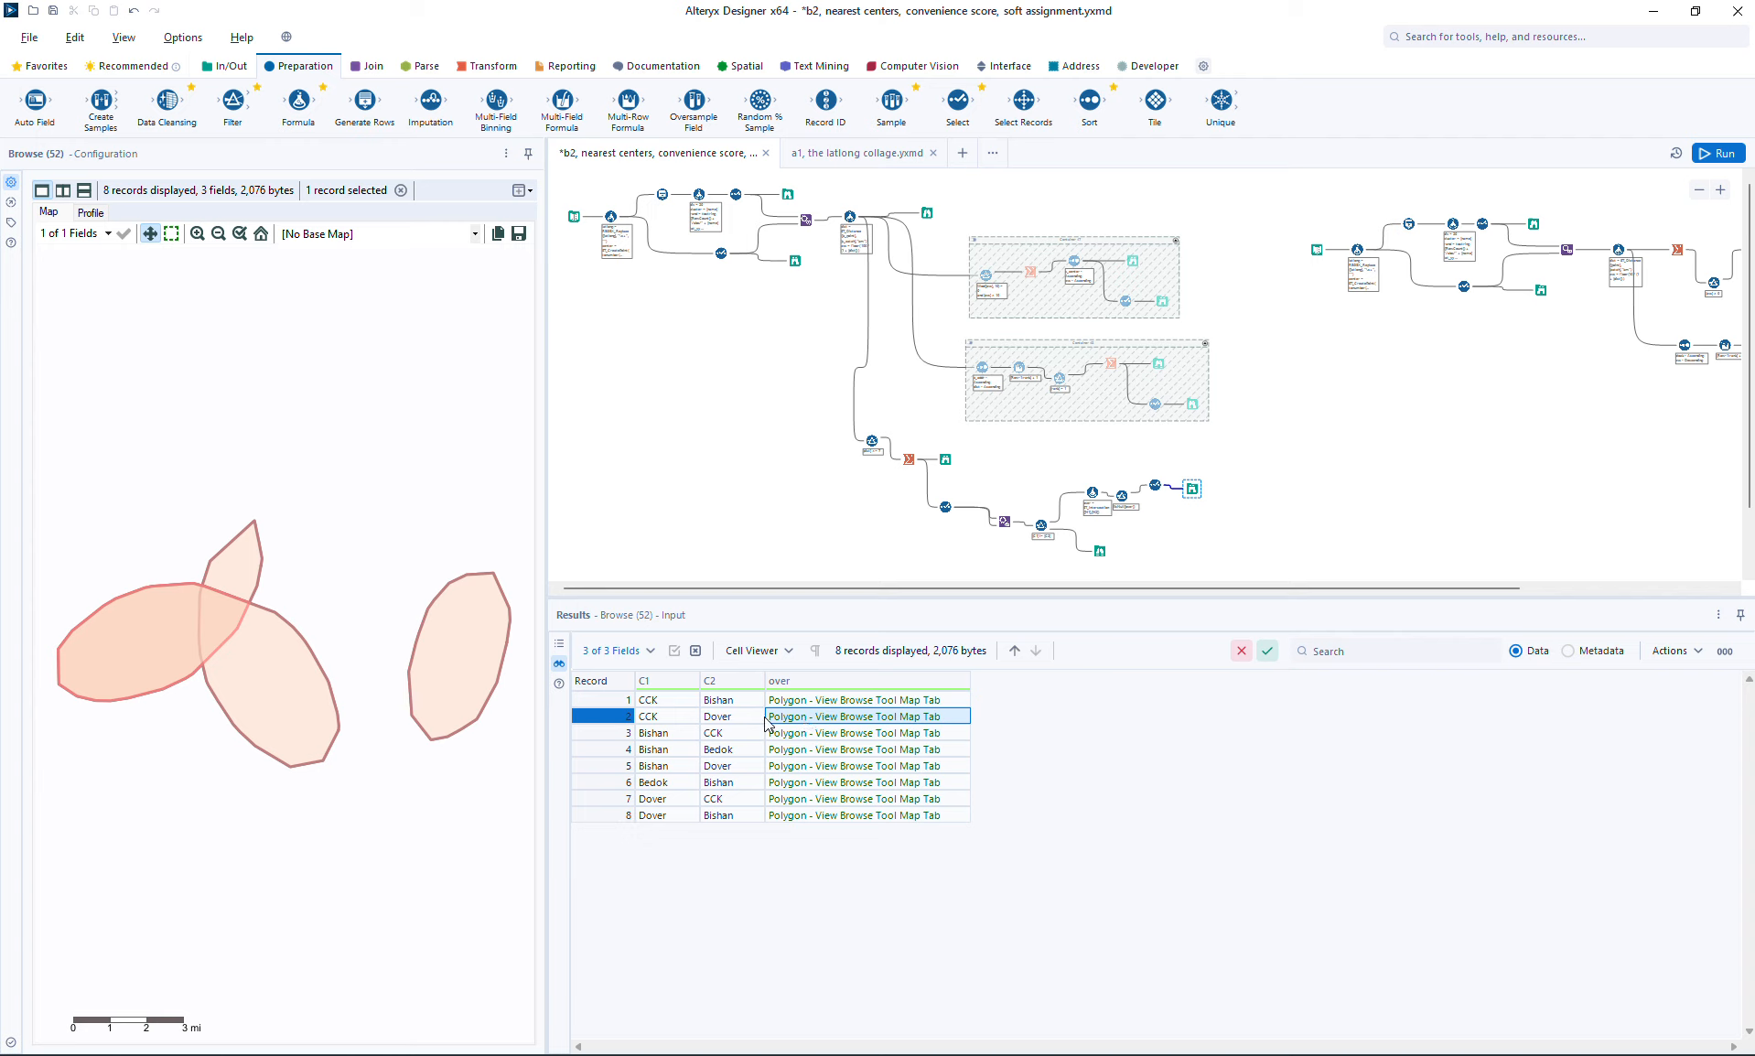
{"action": "left_click", "coordinate": [809, 735]}
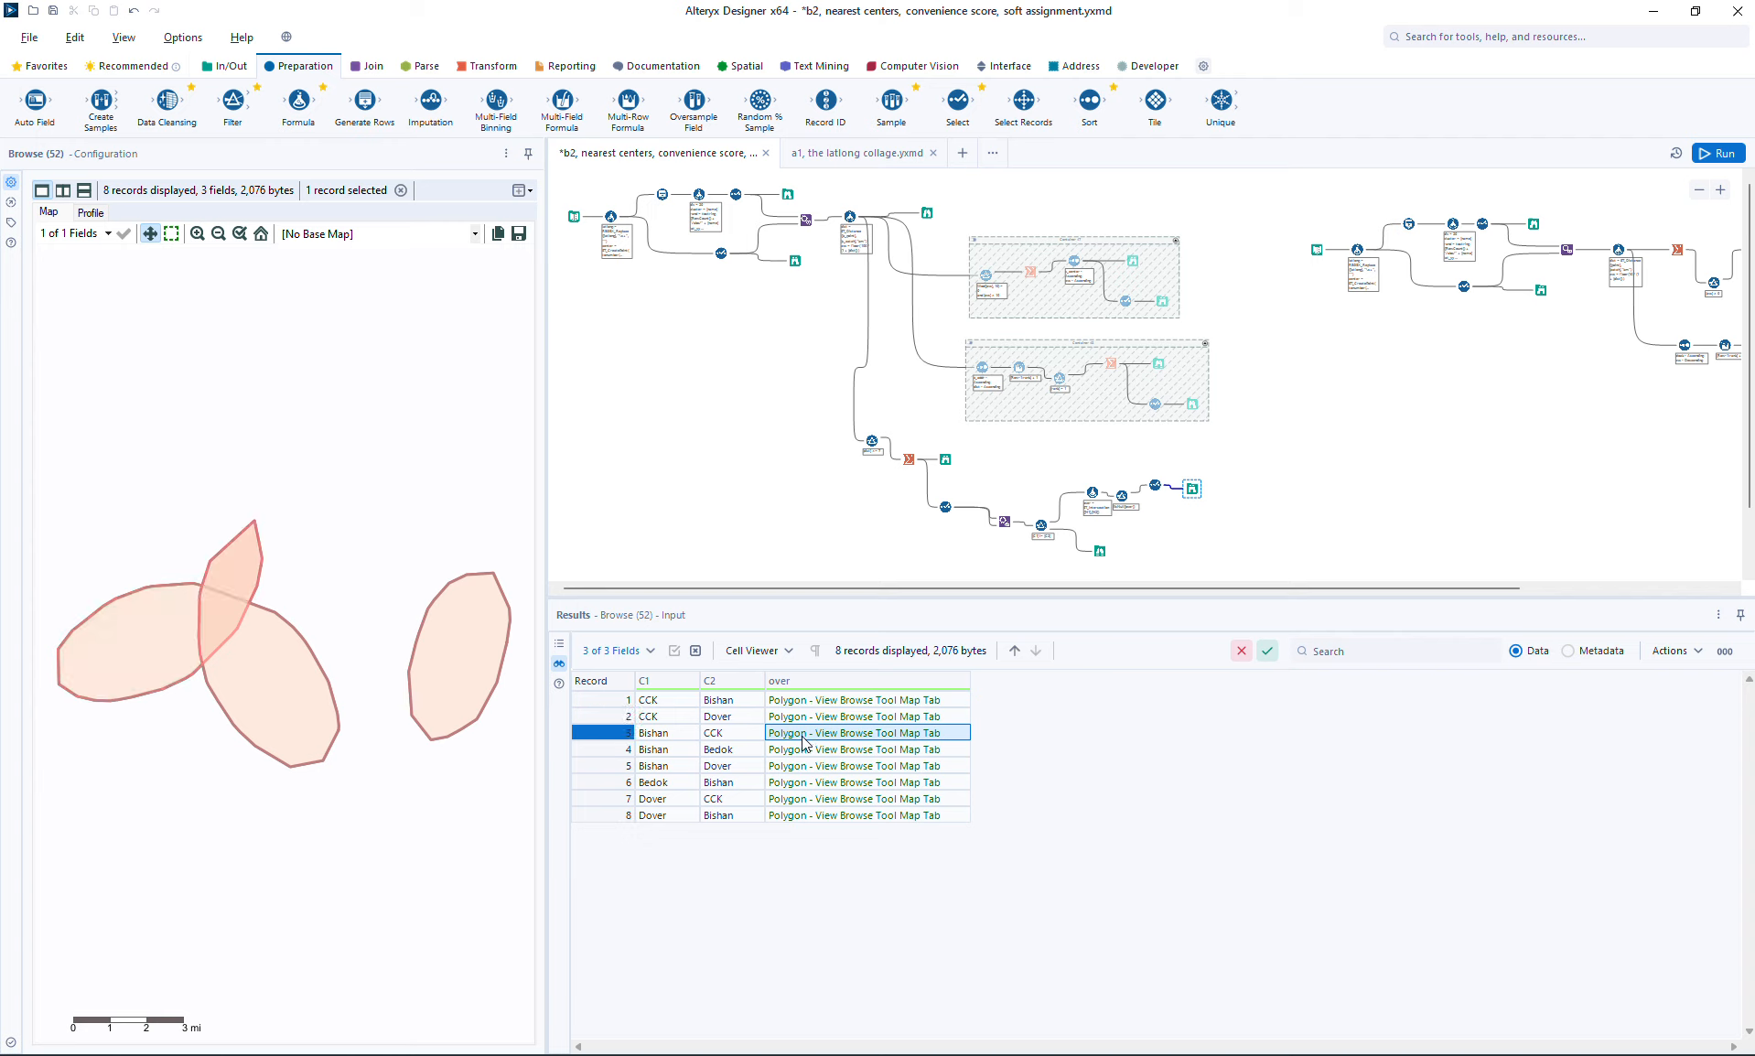
{"action": "left_click", "coordinate": [803, 750]}
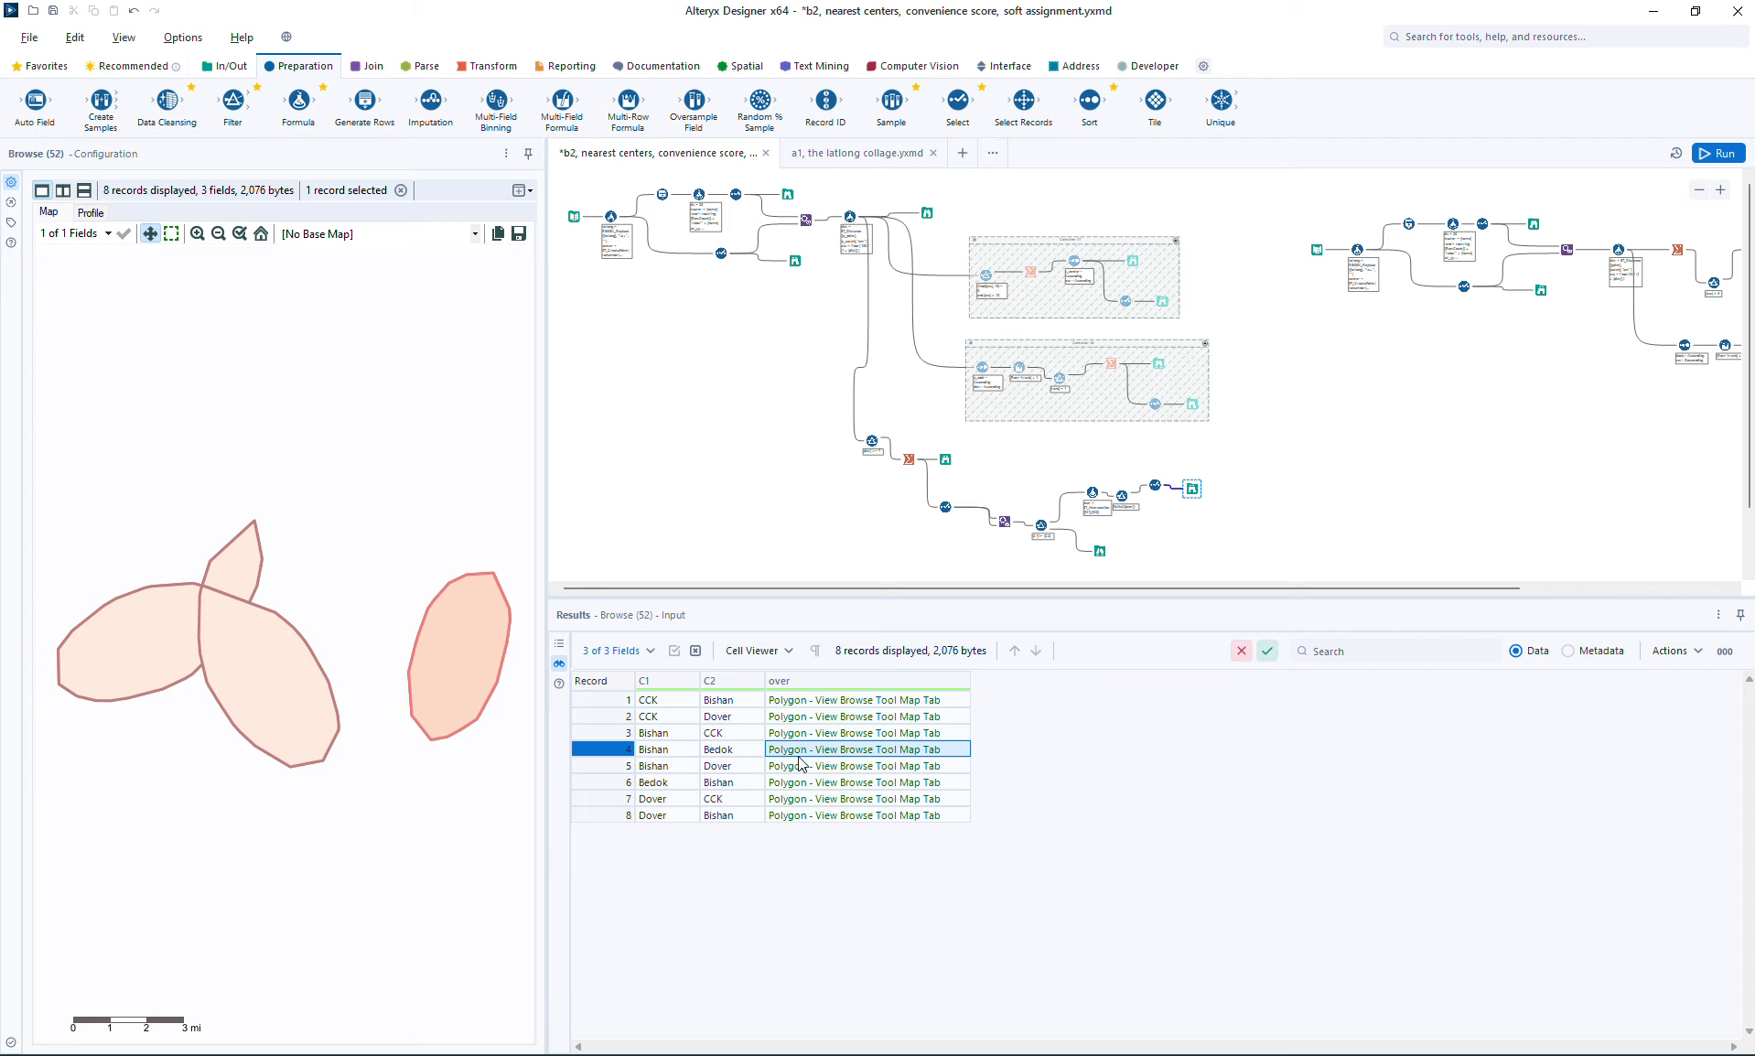
{"action": "left_click", "coordinate": [801, 768]}
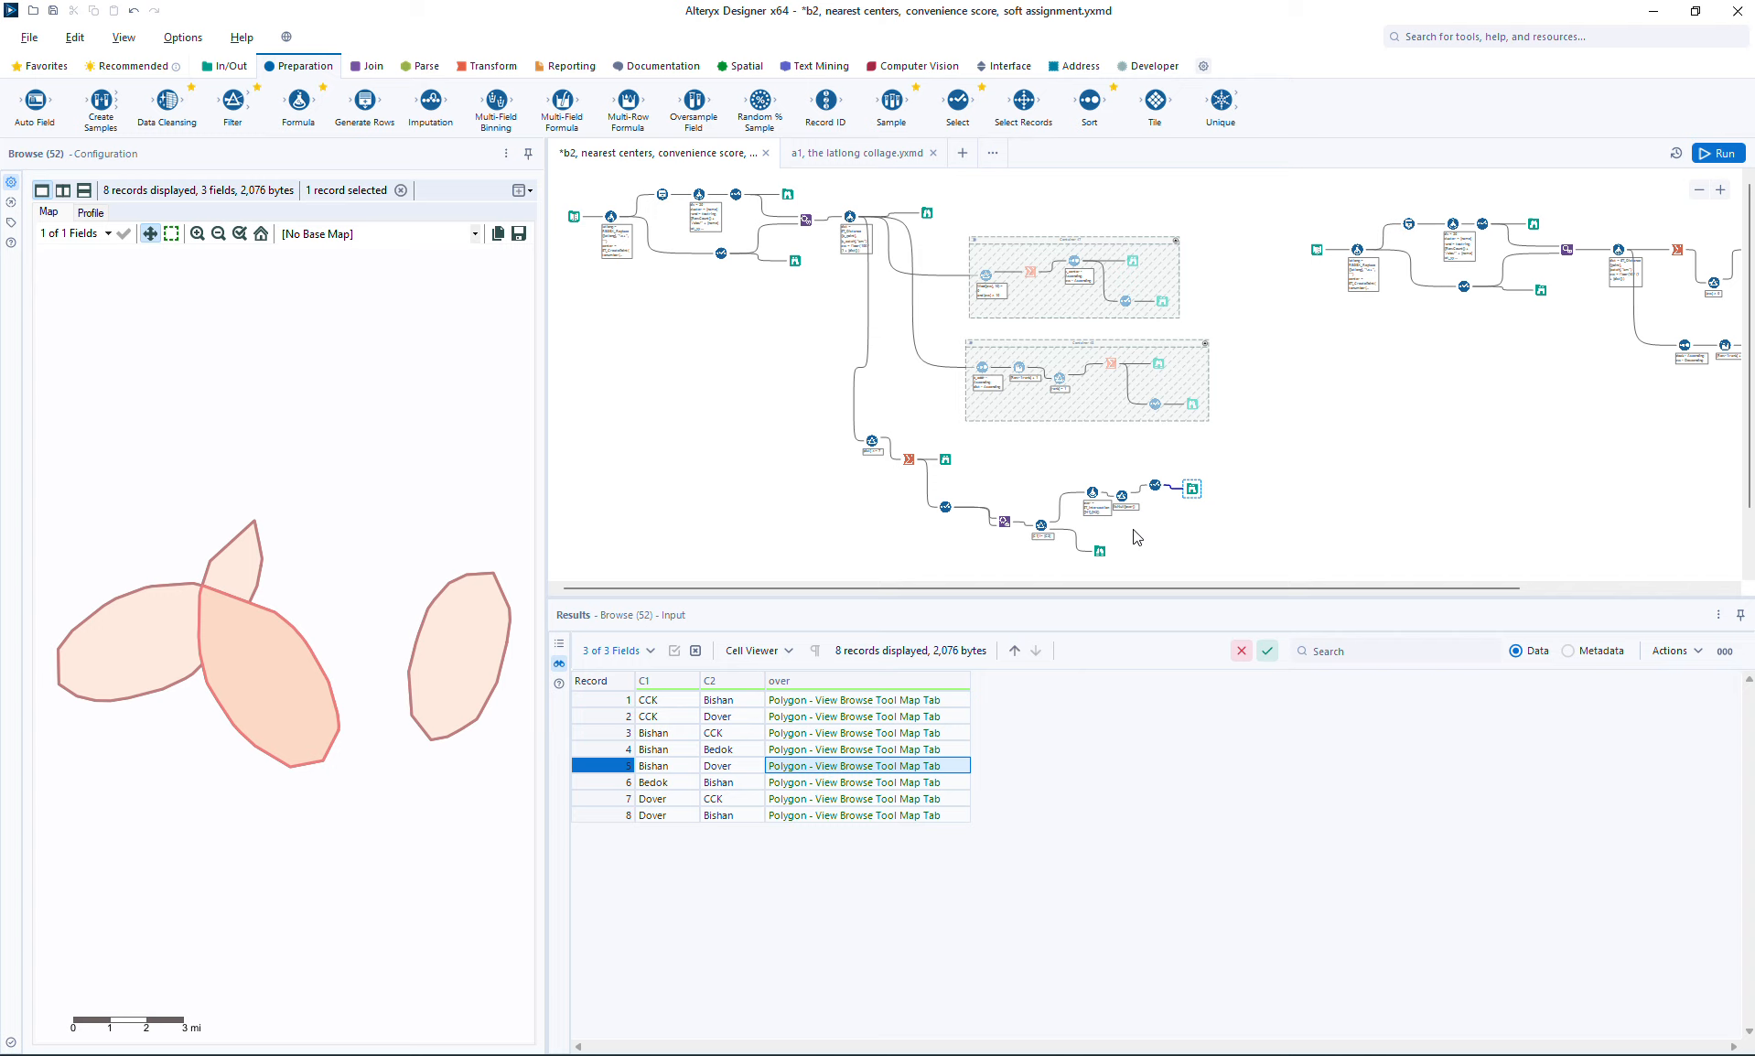
Step: Add a second output column named uniq to the Formula that computes the intersection
{"action": "left_click", "coordinate": [1094, 497]}
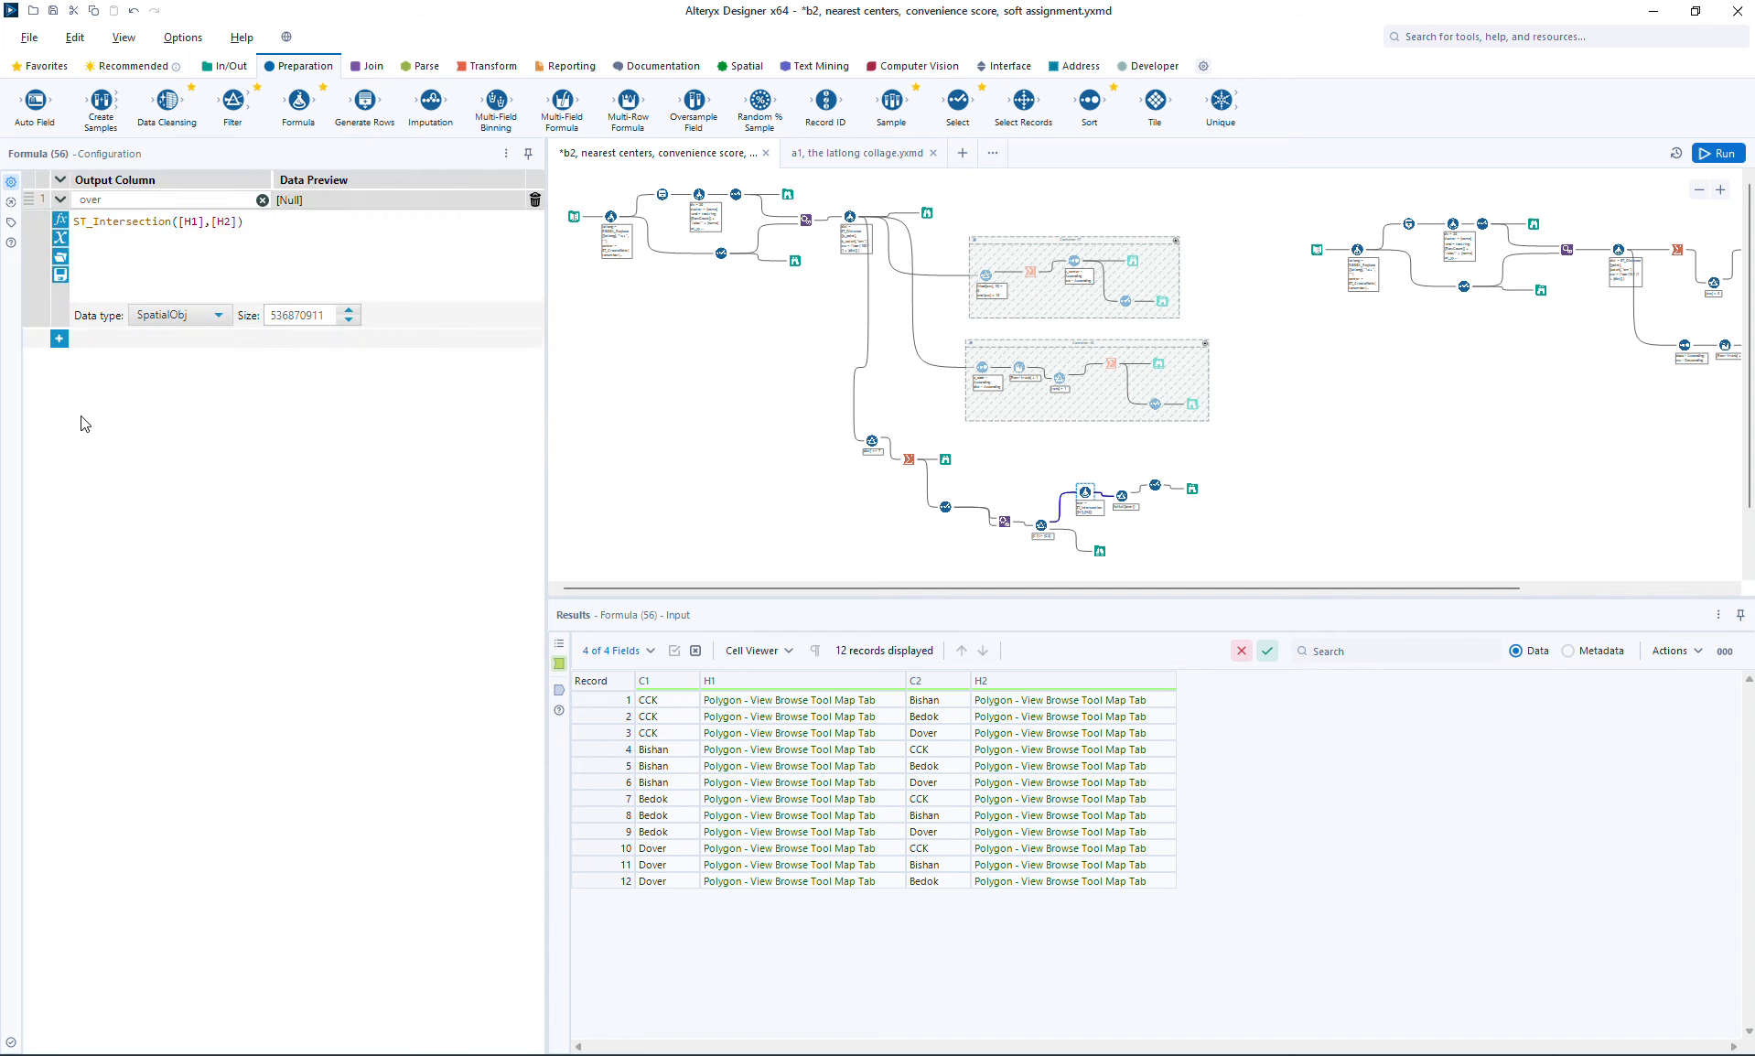
{"action": "left_click", "coordinate": [59, 339]}
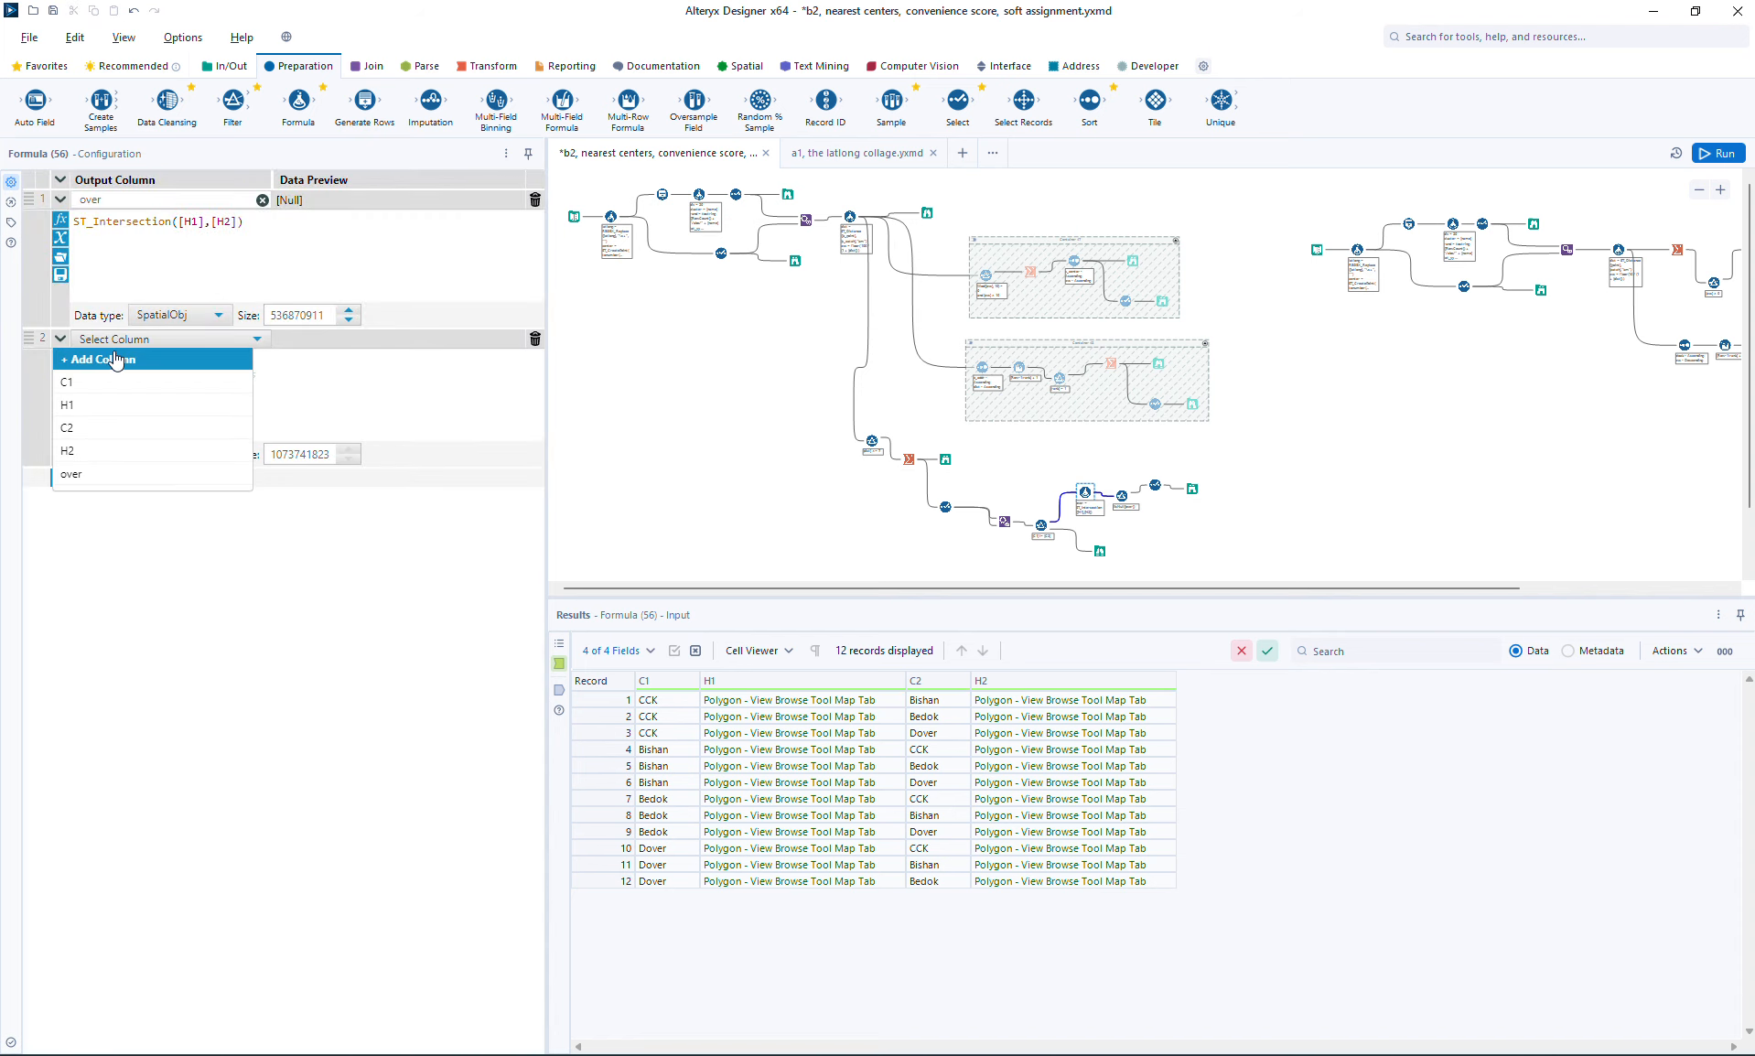
{"action": "left_click", "coordinate": [116, 359]}
{"action": "type", "text": "uniq"}
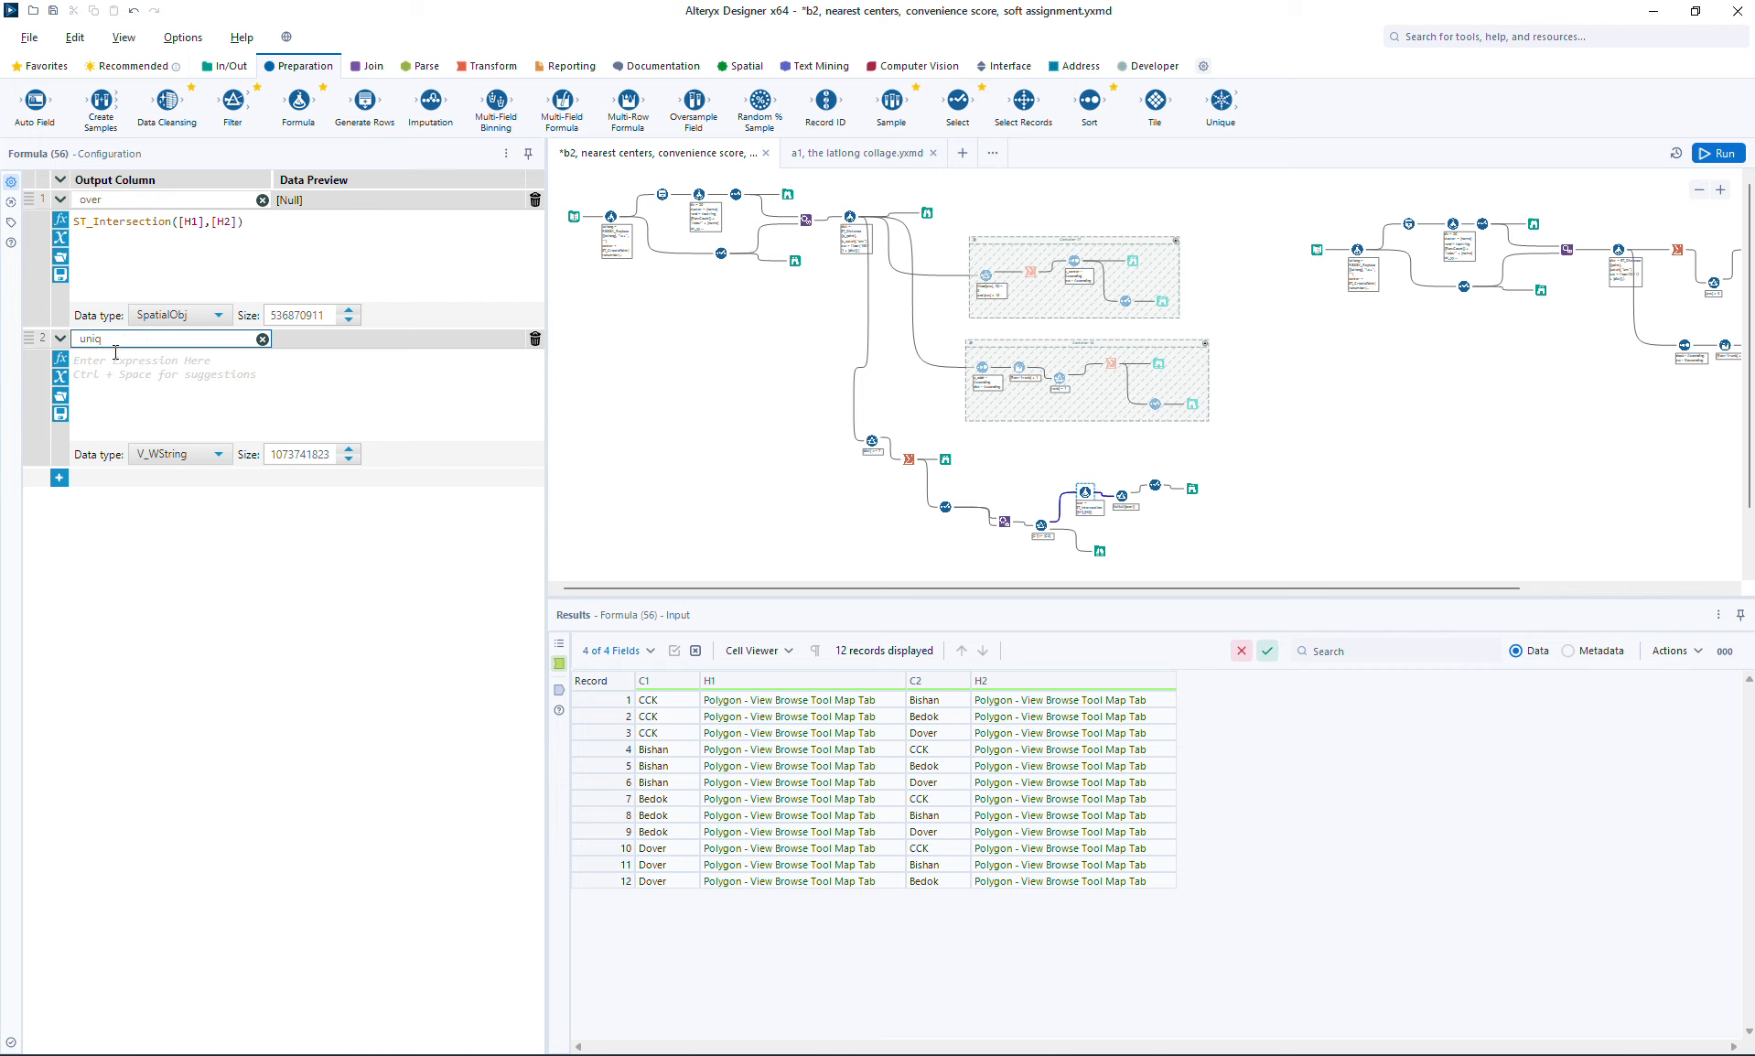
Step: Set the uniq column's expression to max([C1], [C2])
{"action": "left_click", "coordinate": [115, 357]}
{"action": "type", "text": "ma"}
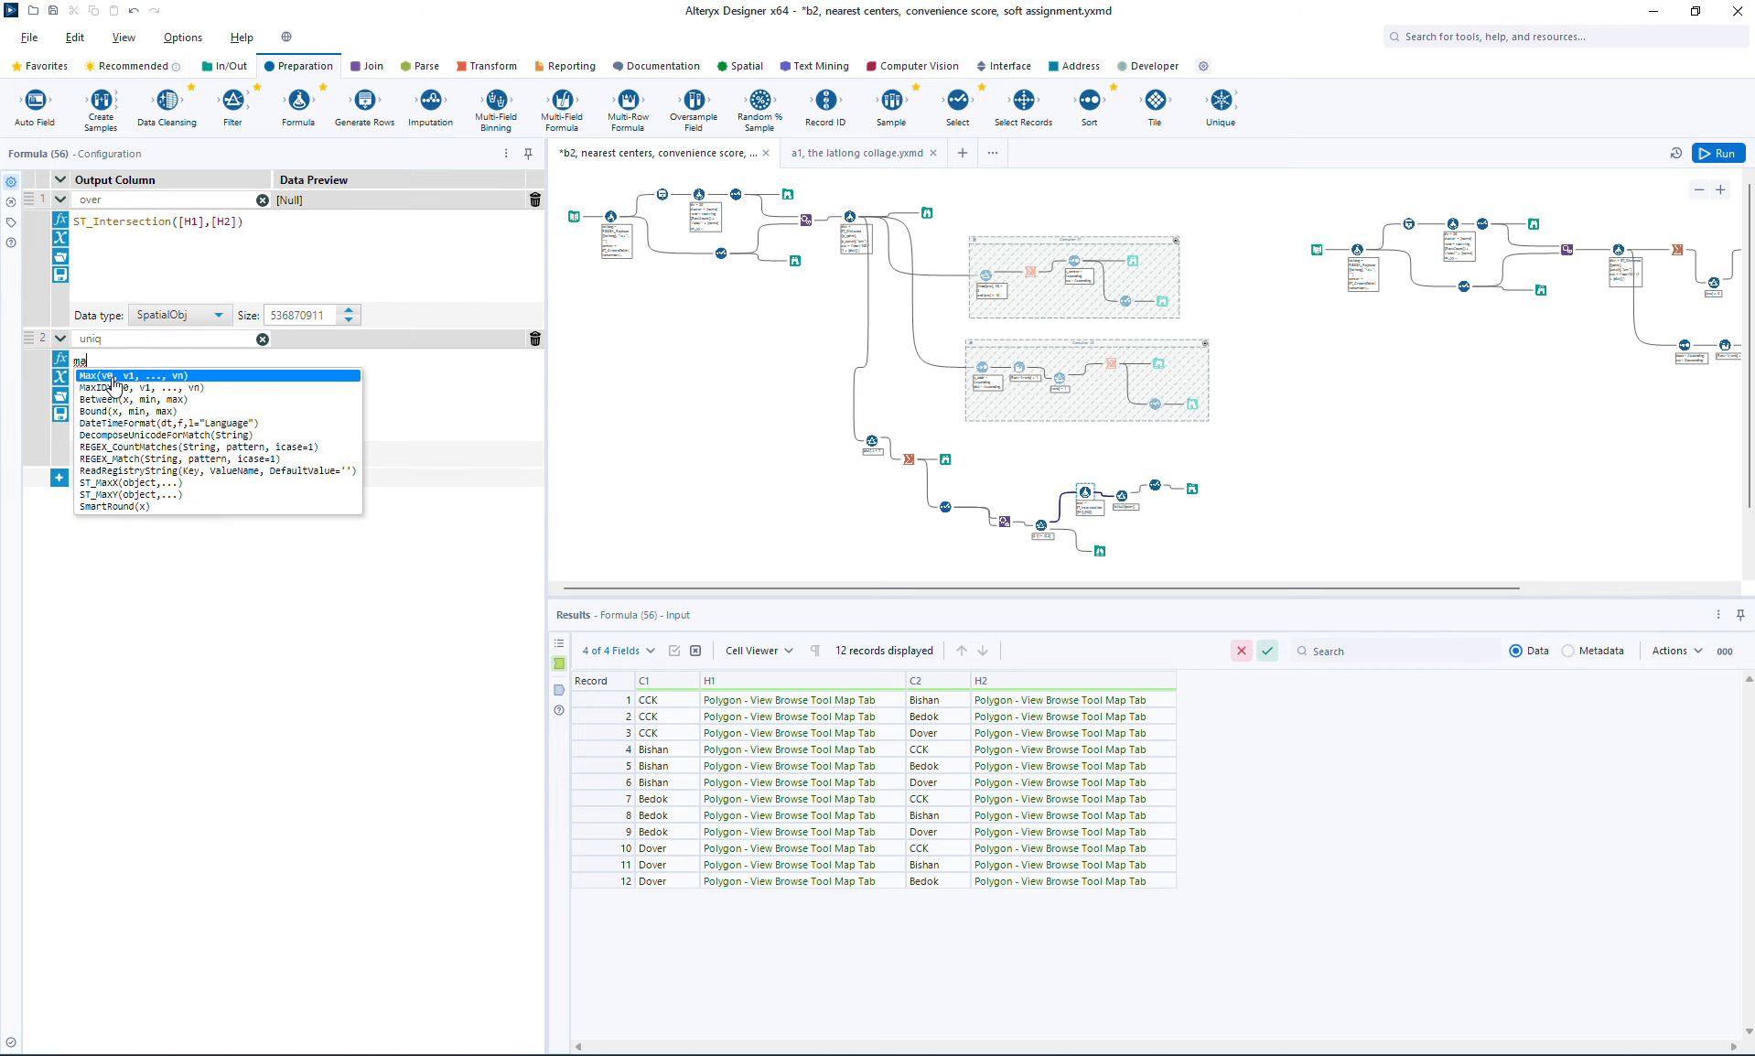
{"action": "type", "text": "x(["}
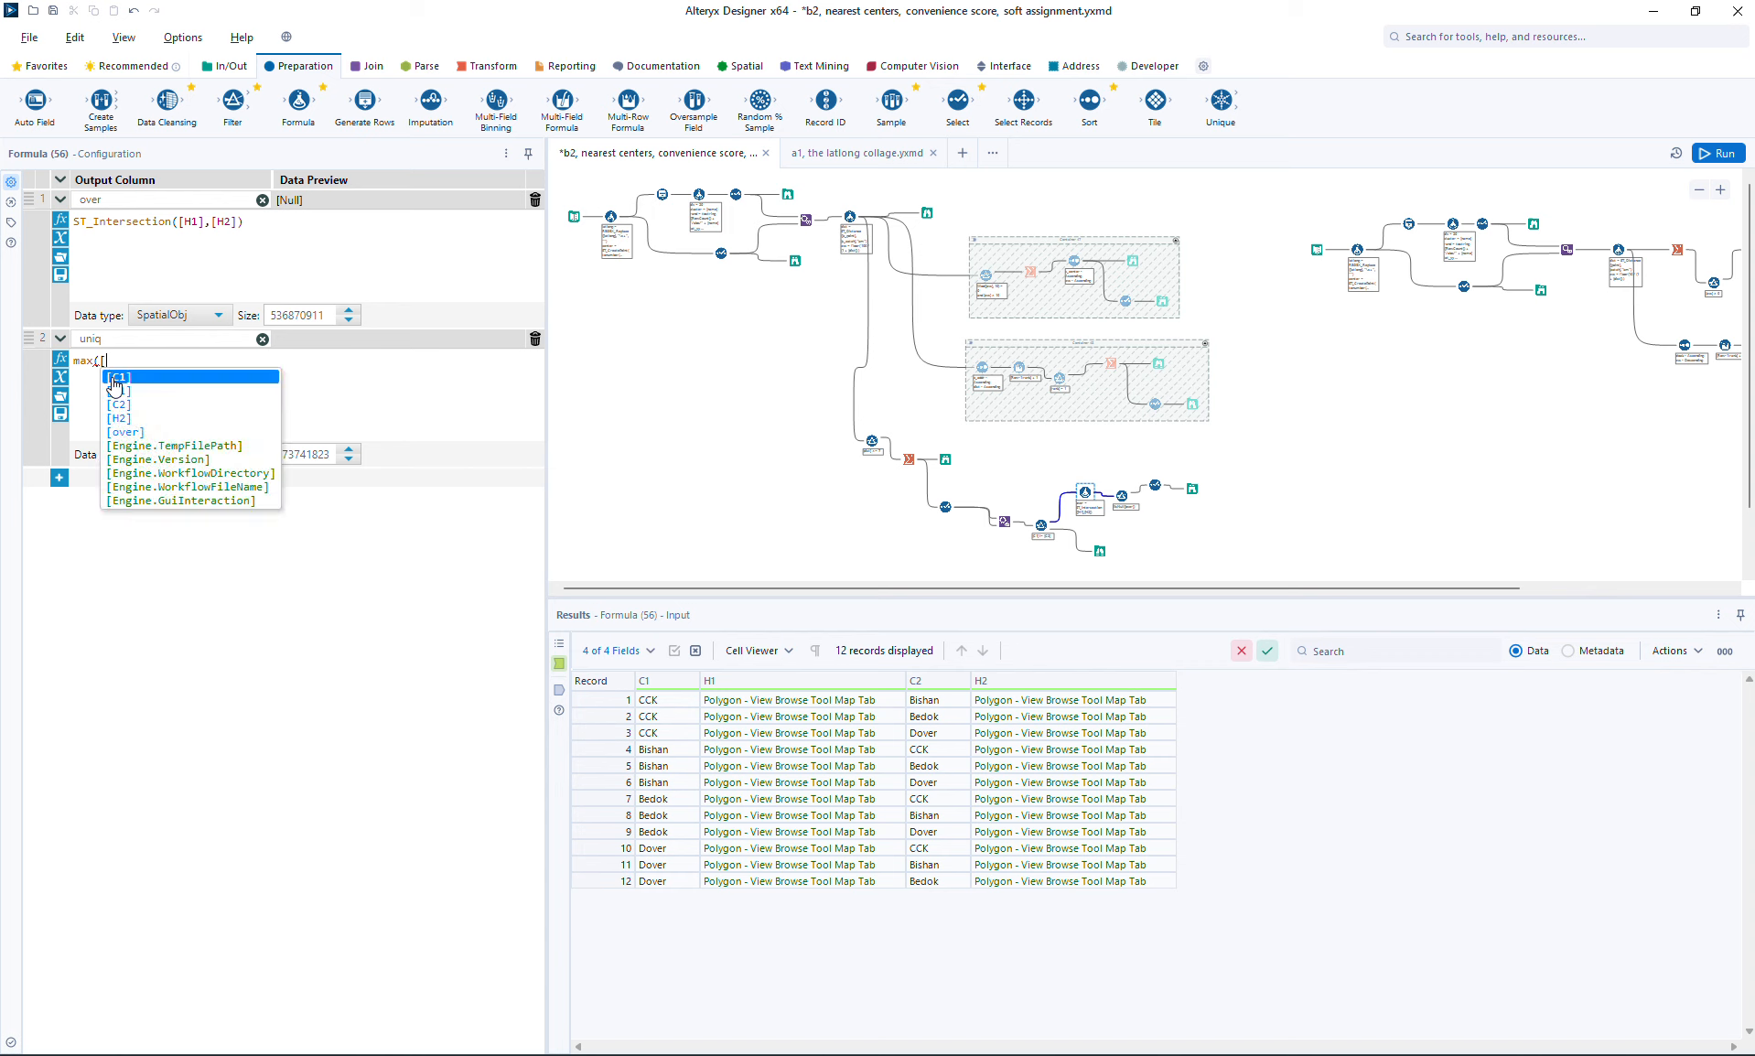
{"action": "left_click", "coordinate": [112, 378]}
{"action": "type", "text": ", ["}
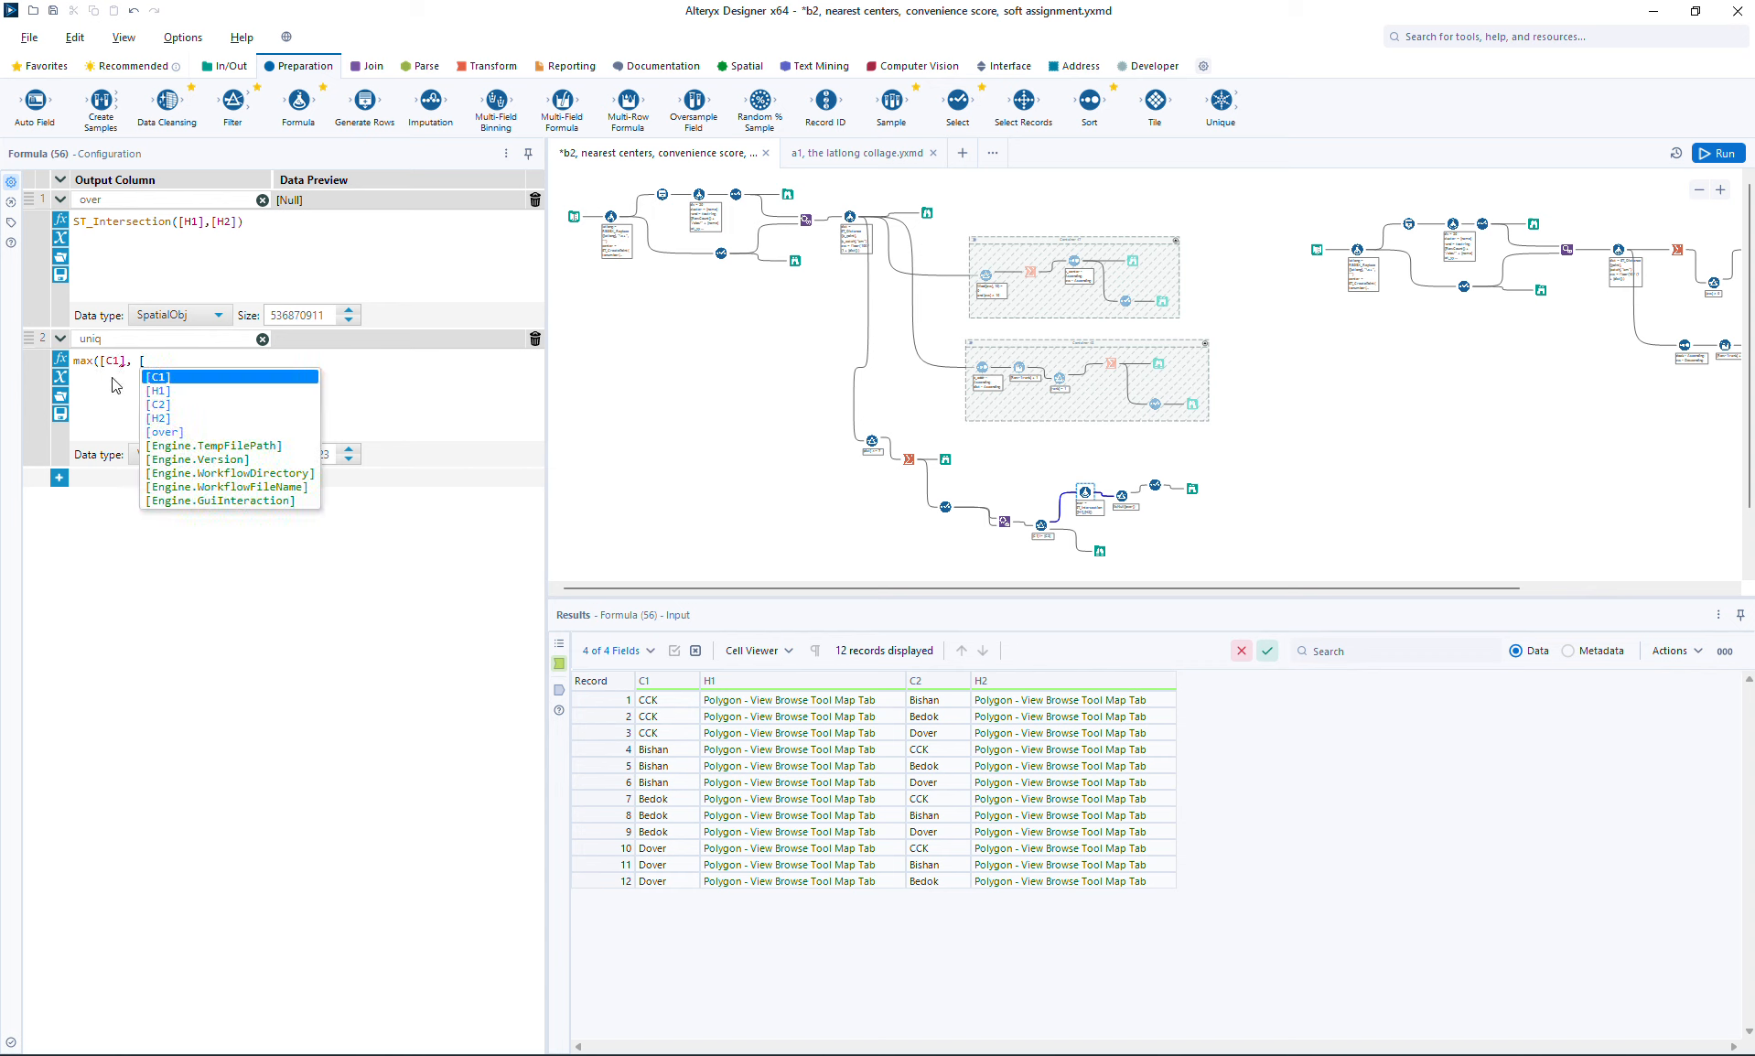
{"action": "type", "text": "C2]"}
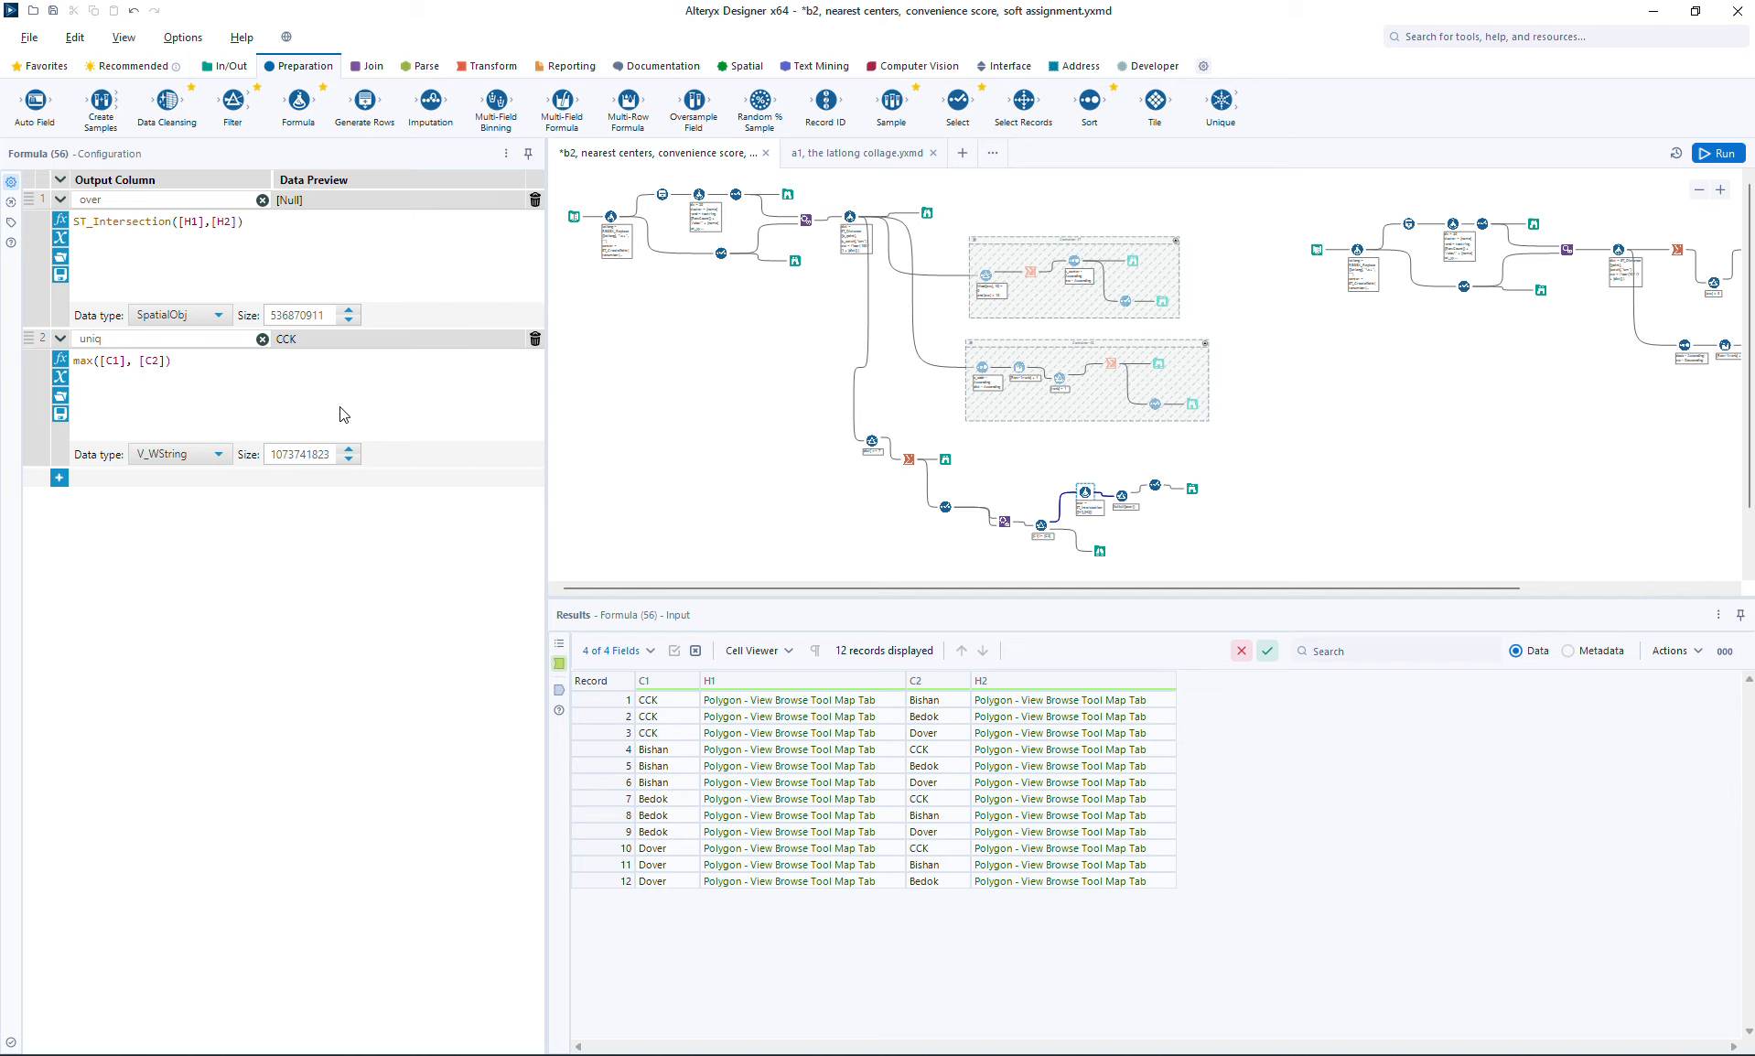
Step: Extend the uniq expression with a second line reading + " _ " + min([C1], [C2])
{"action": "key", "text": "ctrl+a"}
{"action": "key", "text": "ctrl+c"}
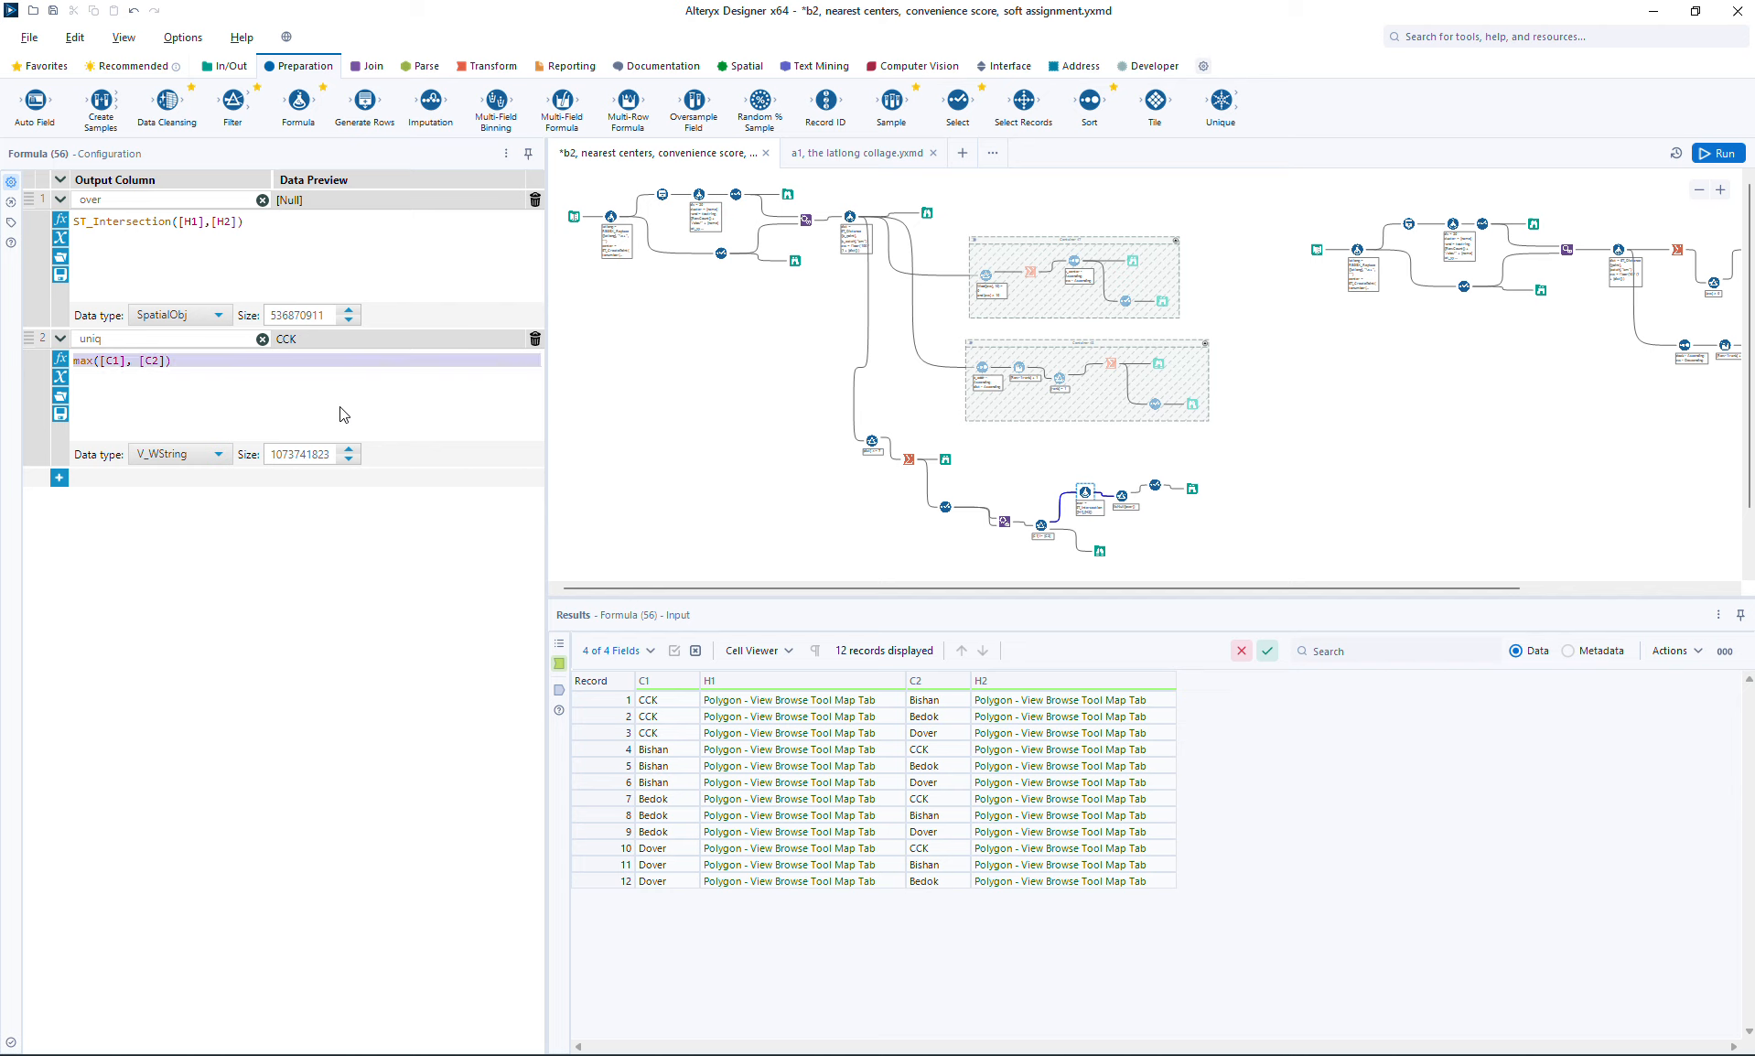
{"action": "left_click", "coordinate": [339, 407]}
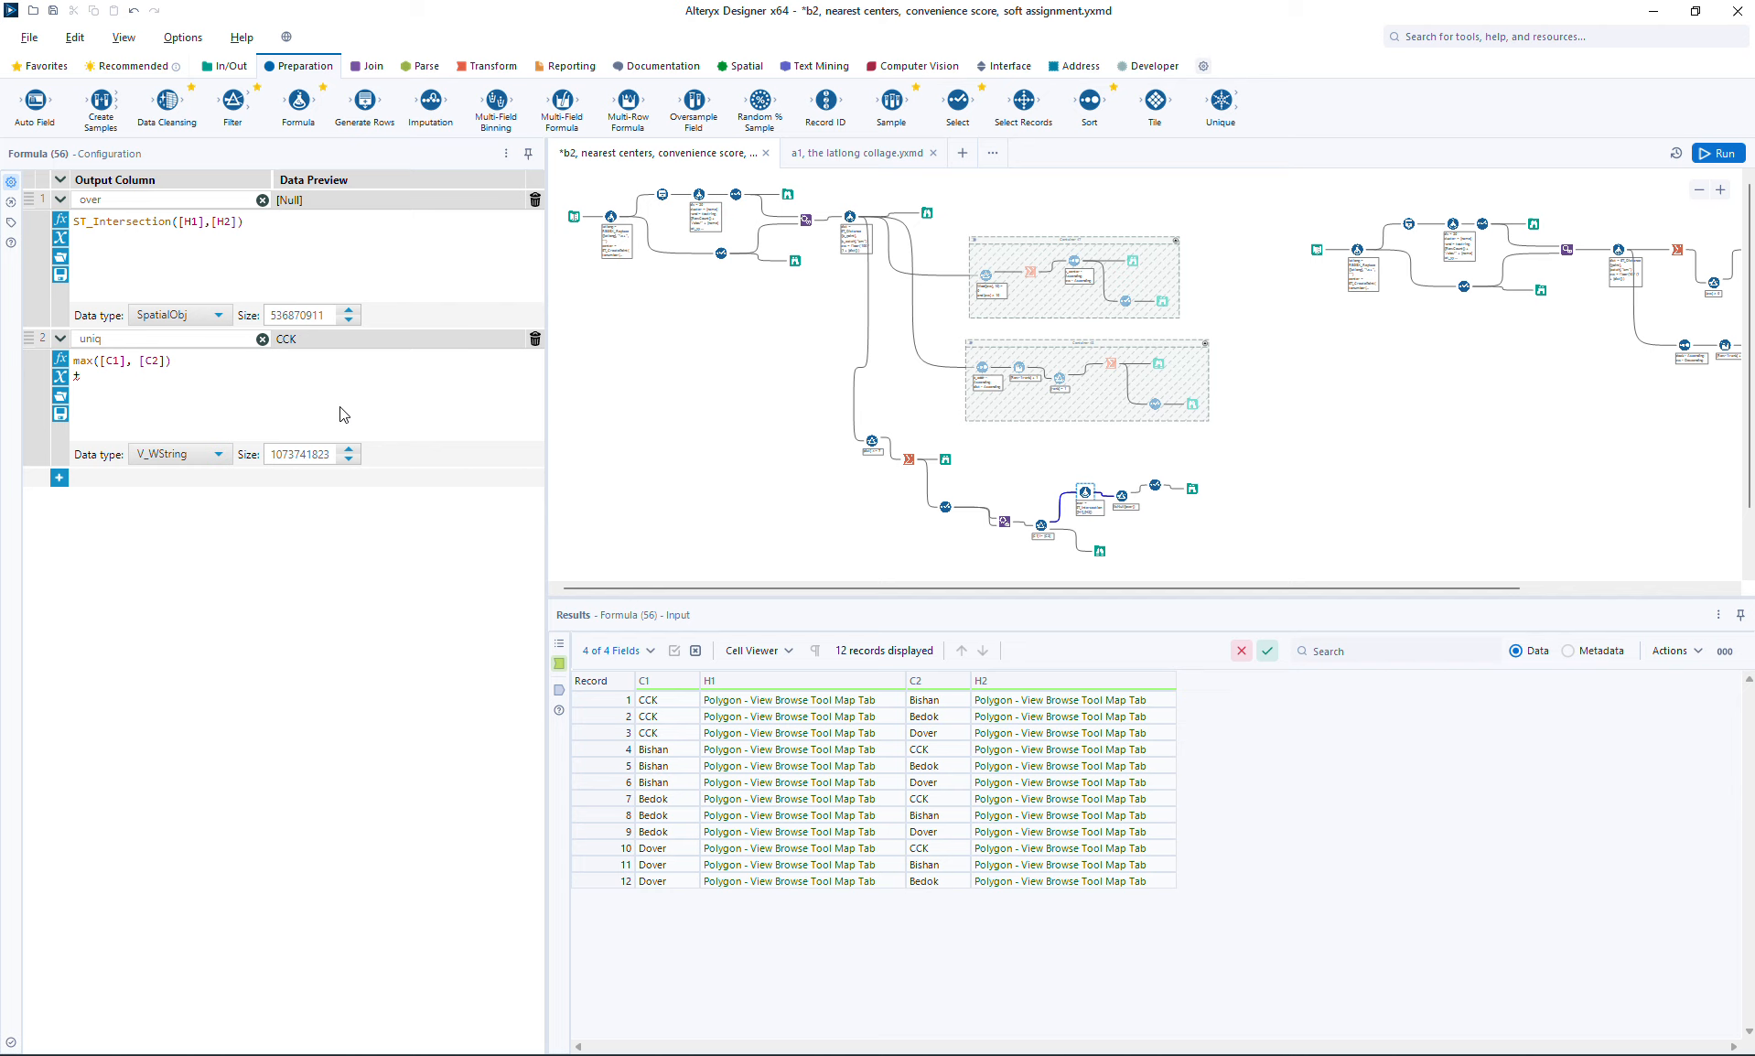
{"action": "type", "text": "+ _"}
{"action": "key", "text": "BackSpace"}
{"action": "key", "text": "ctrl+v"}
{"action": "key", "text": "Left"}
{"action": "key", "text": "shift+Left"}
{"action": "key", "text": "shift+Left"}
{"action": "key", "text": "shift+Left"}
{"action": "type", "text": "min"}
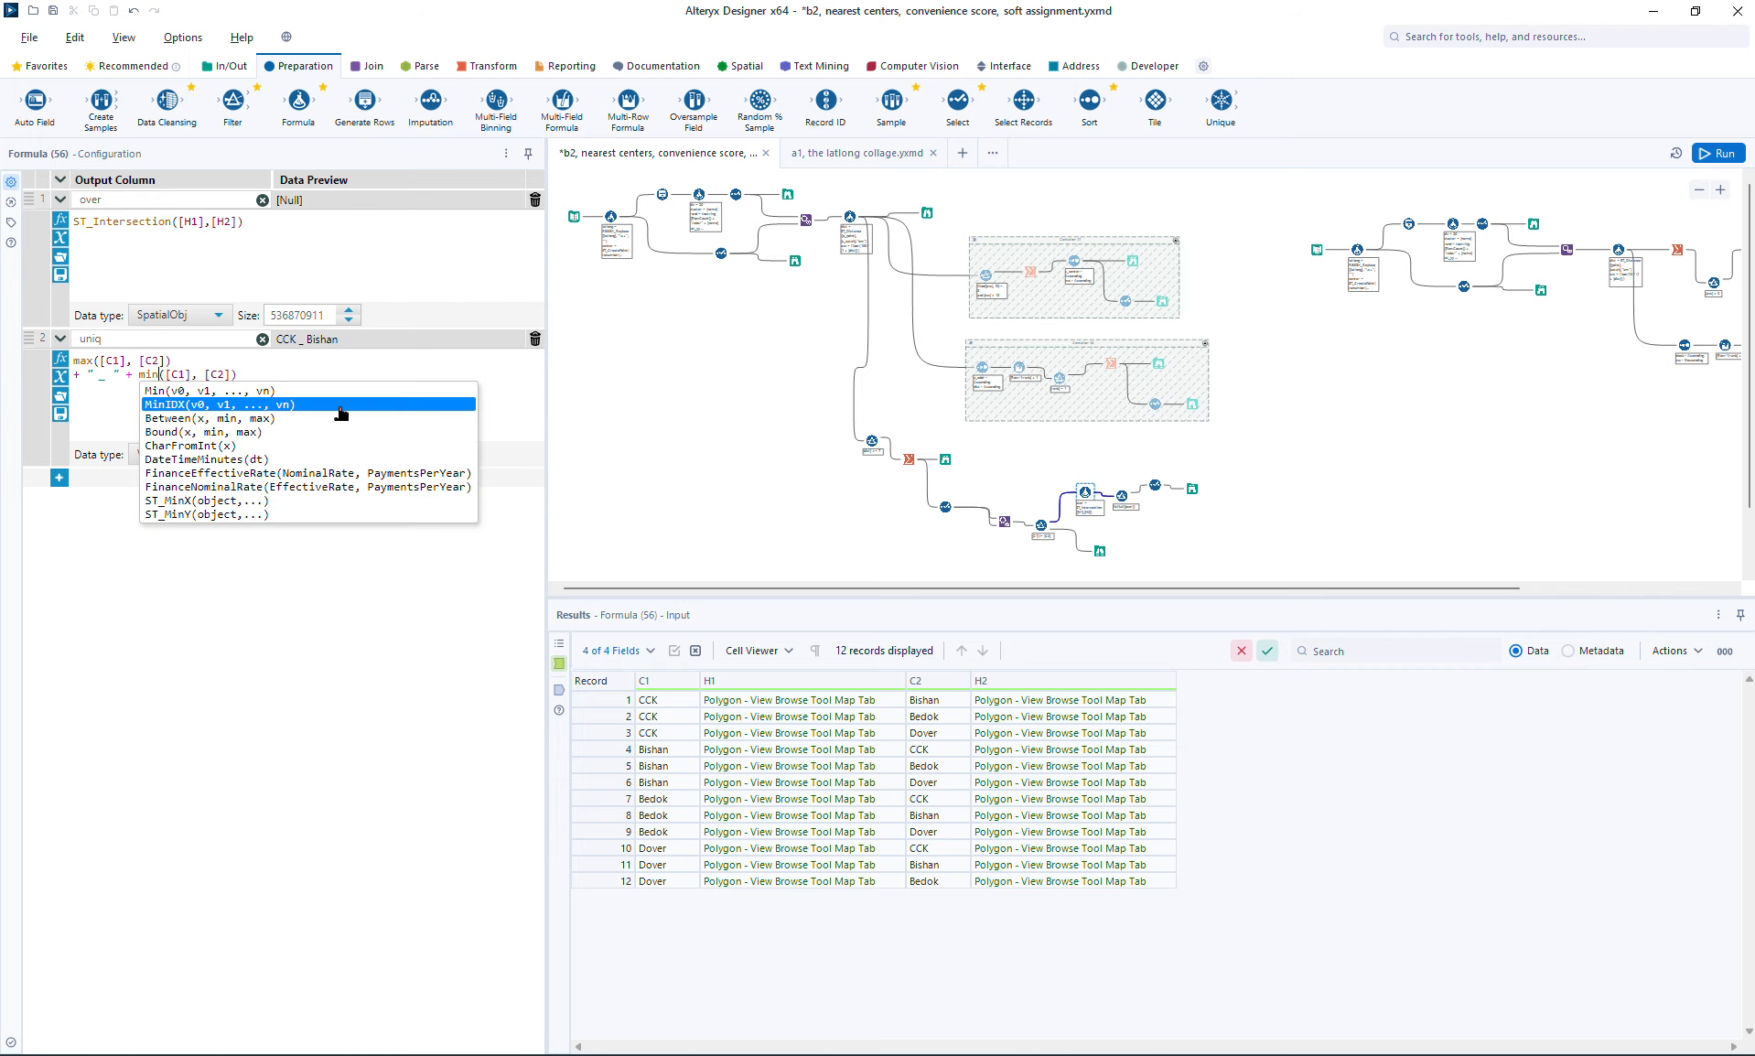
{"action": "key", "text": "Escape"}
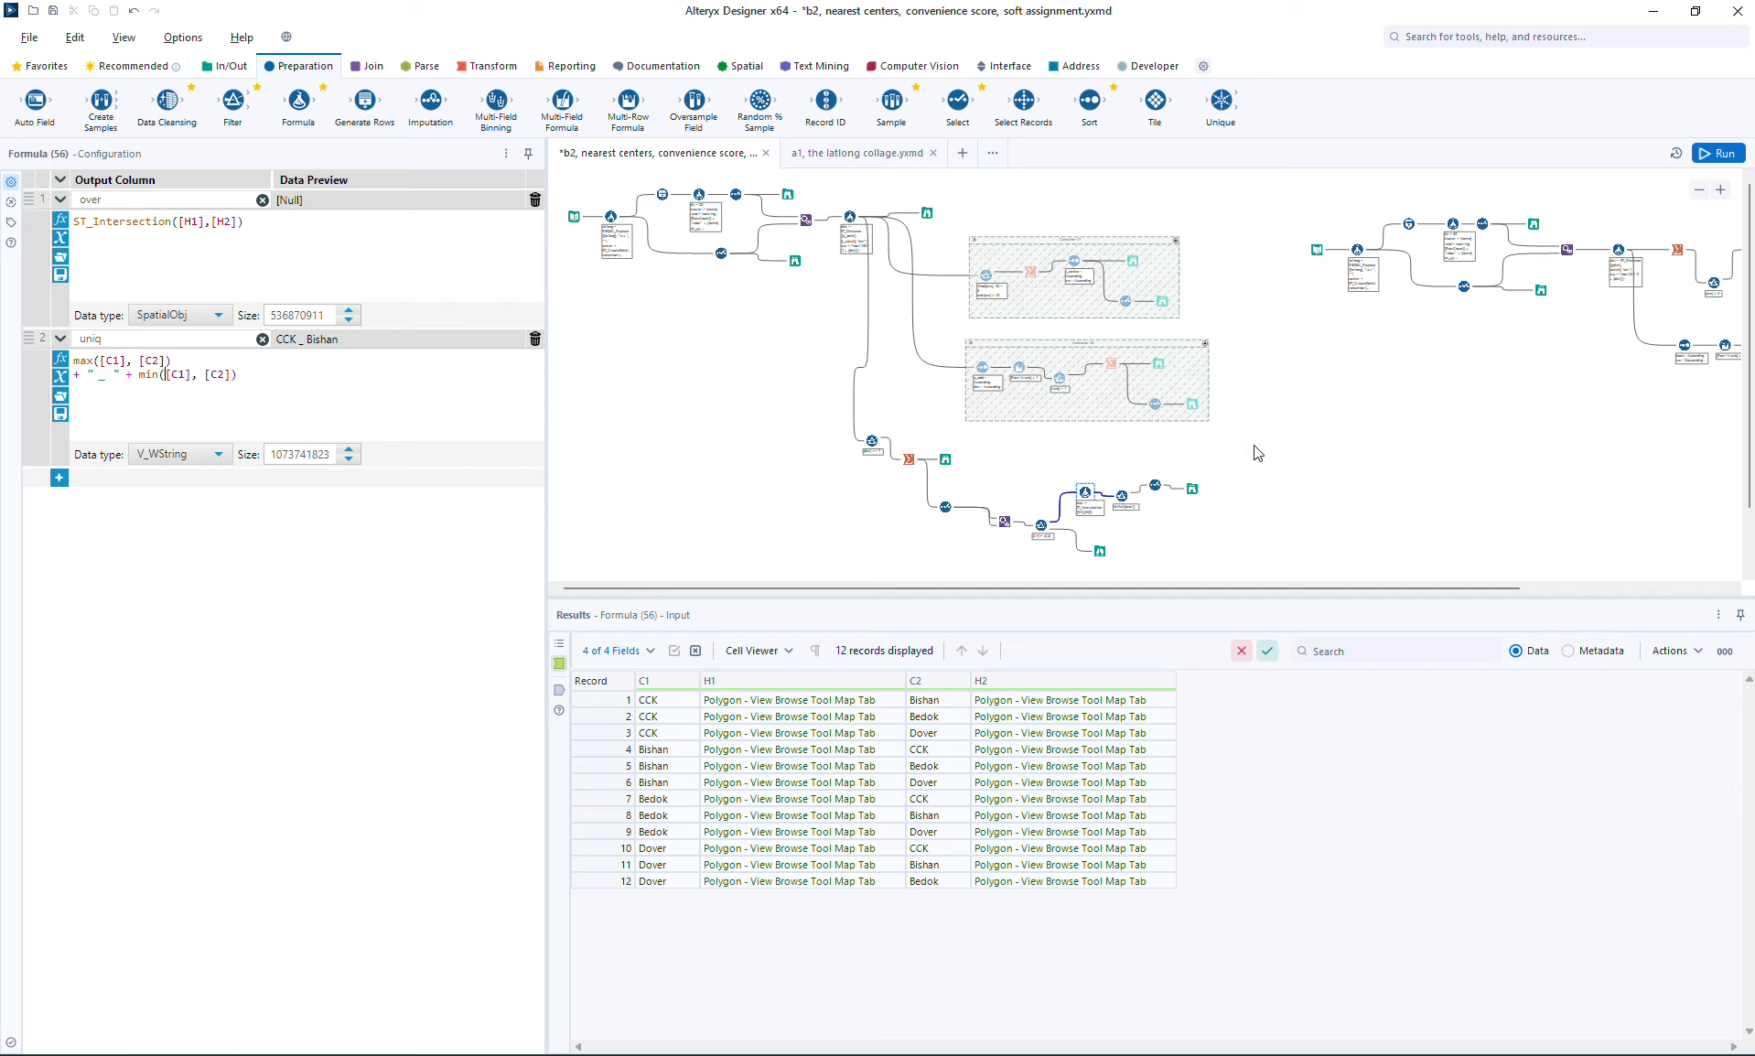
Step: Run the workflow and compare the uniq keys of the CCK-Bishan and Bishan-CCK records entering the Filter
{"action": "left_click", "coordinate": [1736, 147]}
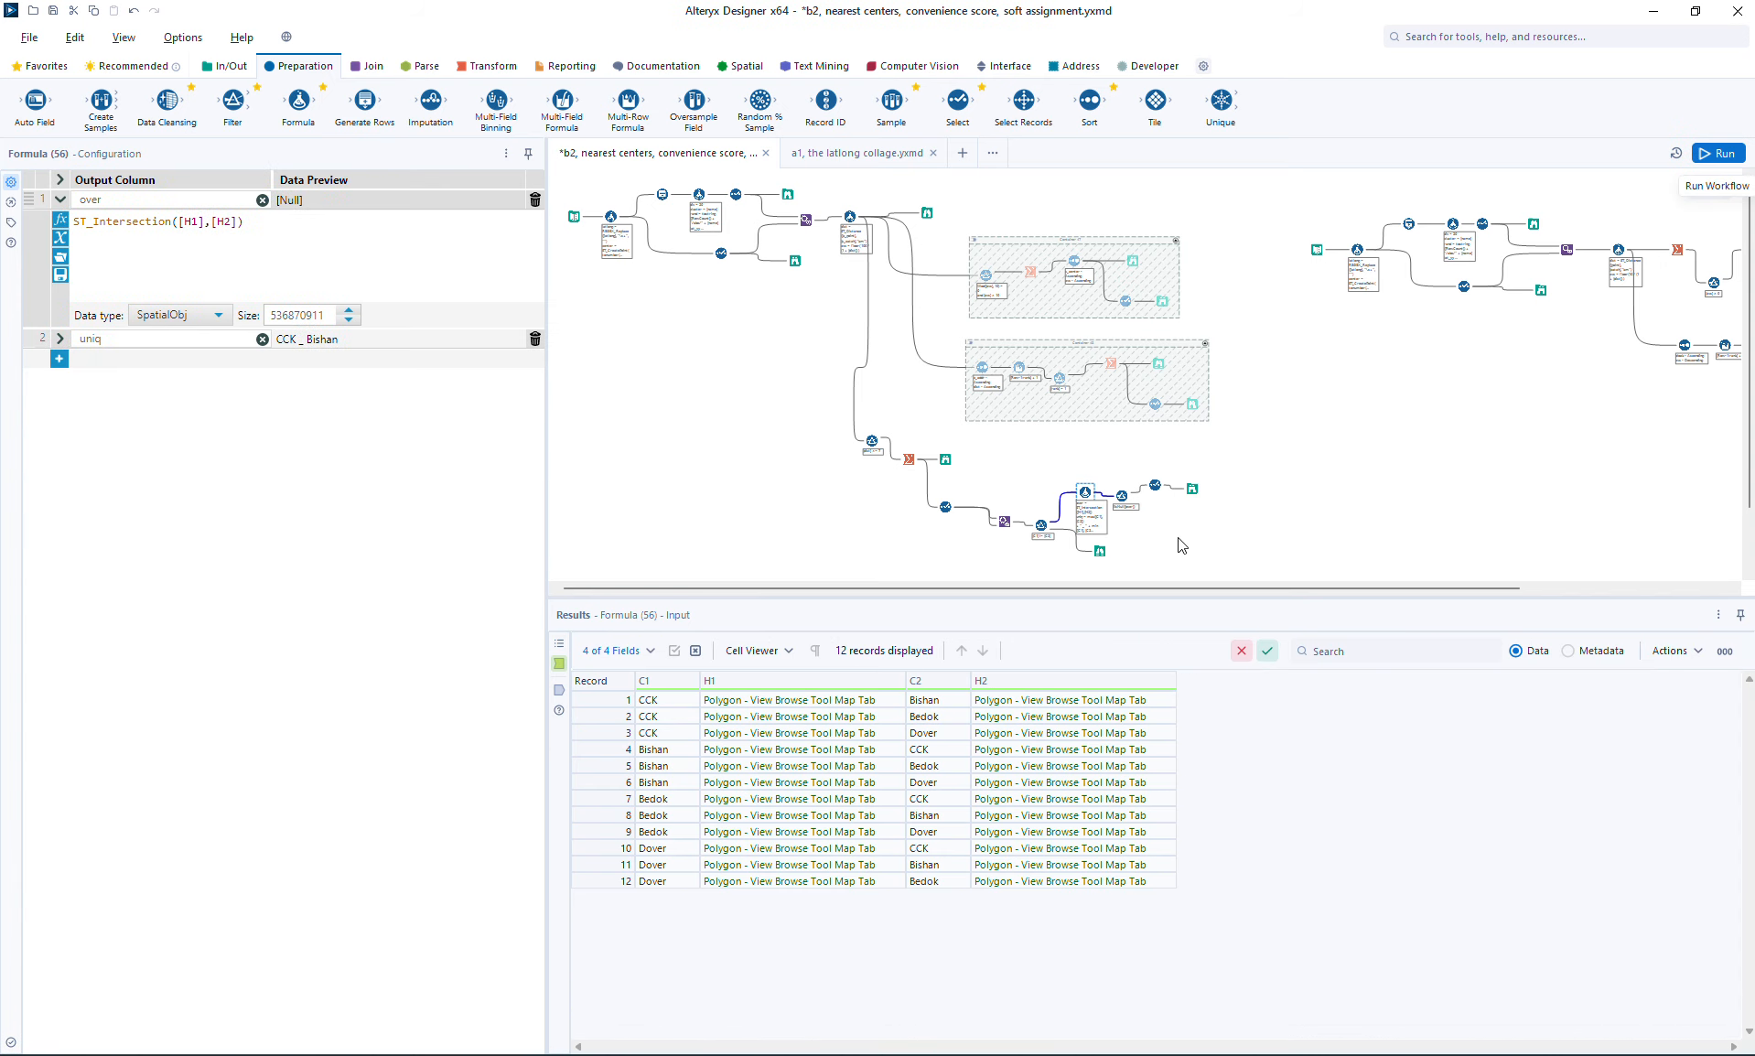
{"action": "left_click", "coordinate": [1122, 496]}
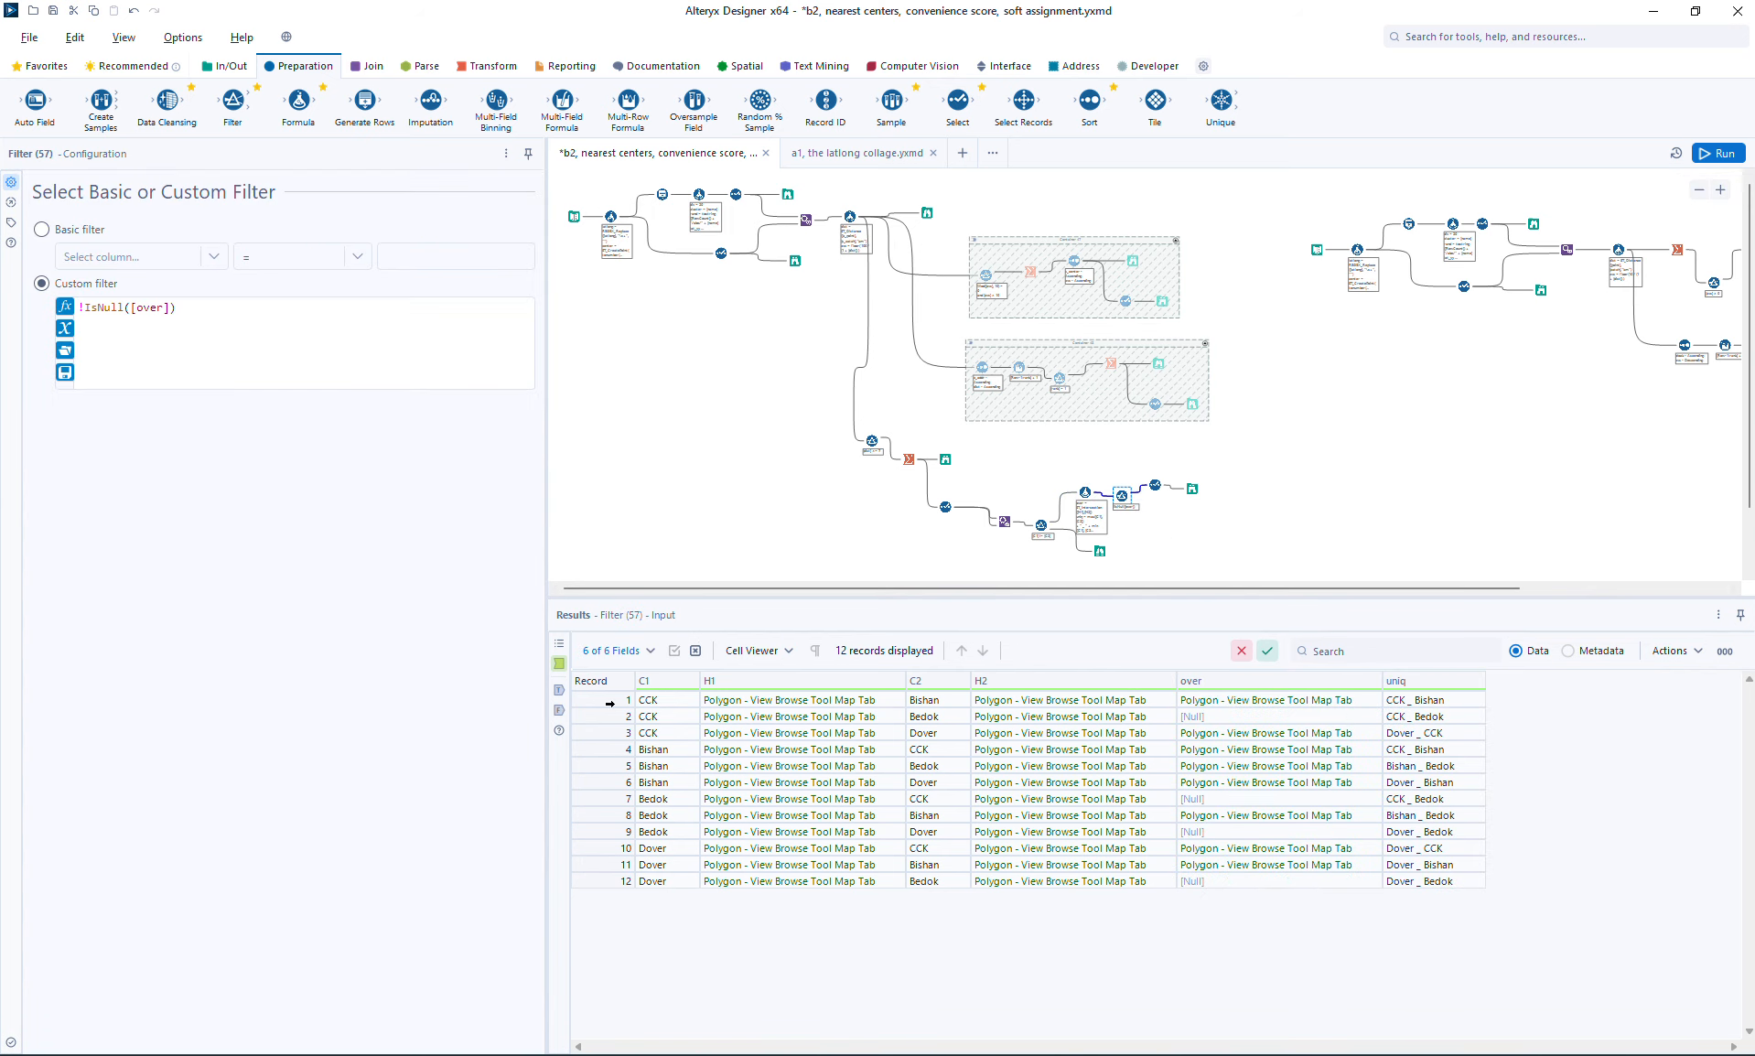
{"action": "left_click", "coordinate": [609, 701]}
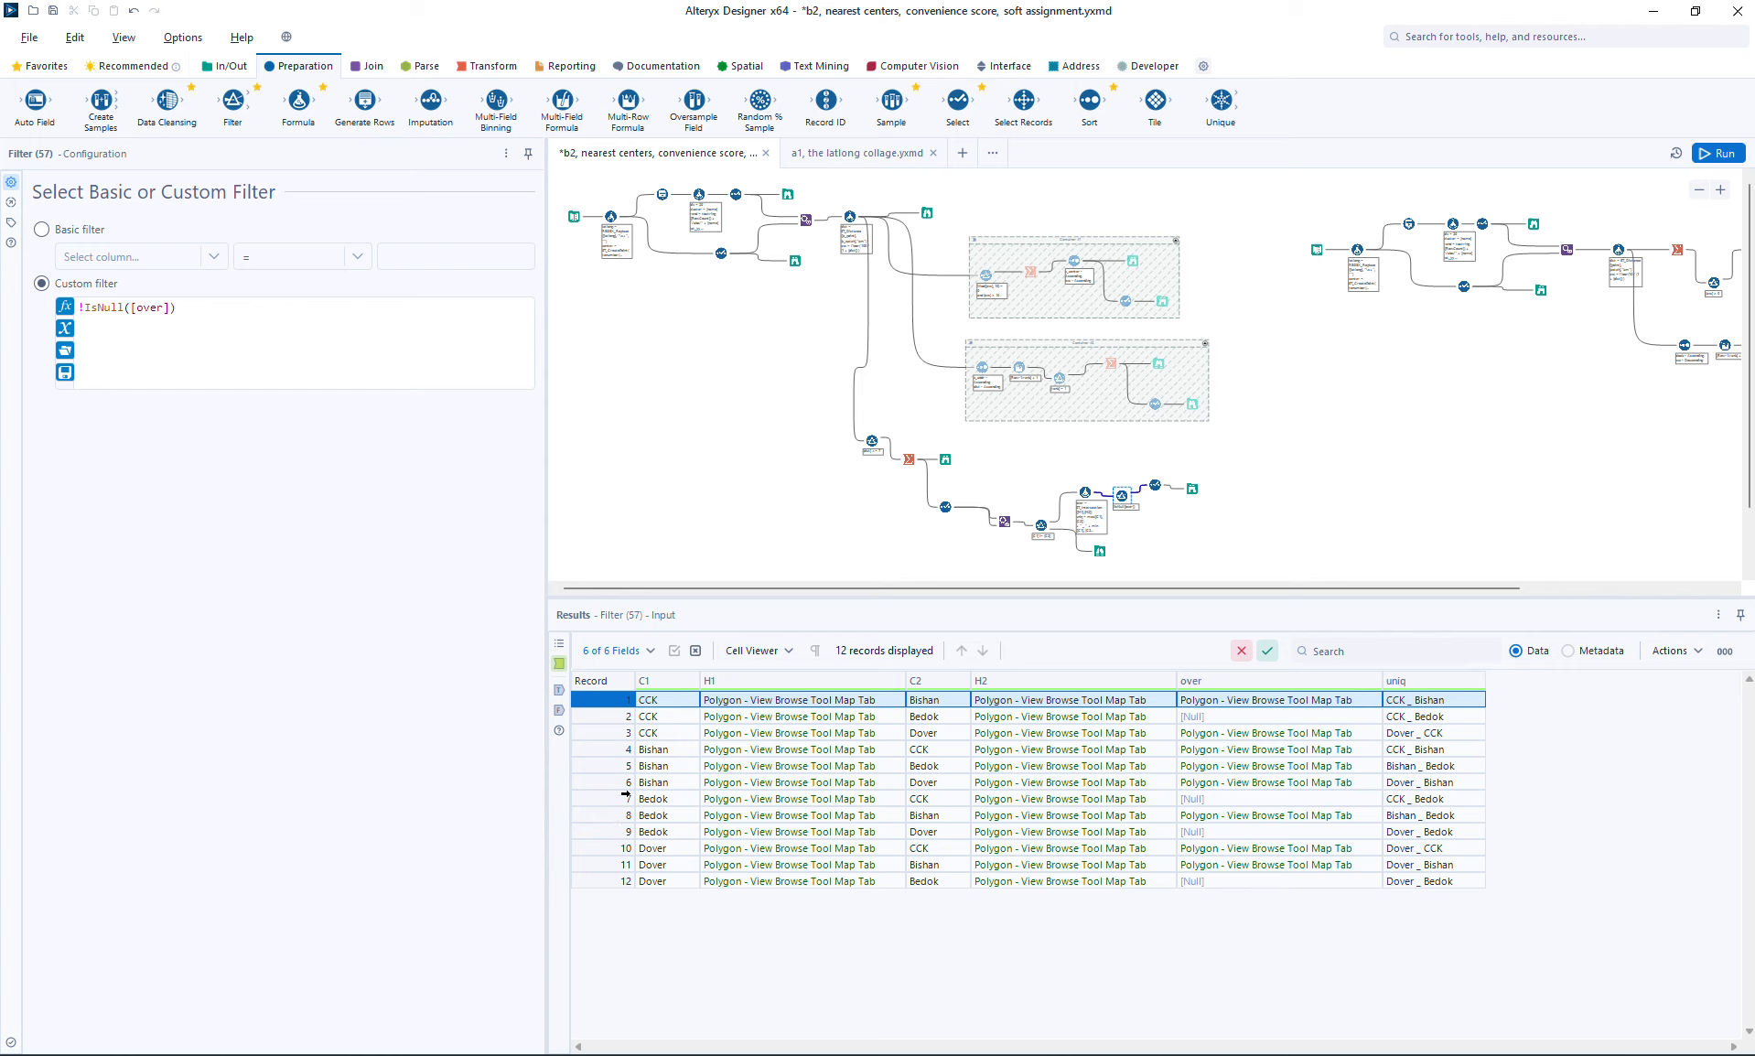
{"action": "left_click", "coordinate": [608, 750], "text": "ctrl"}
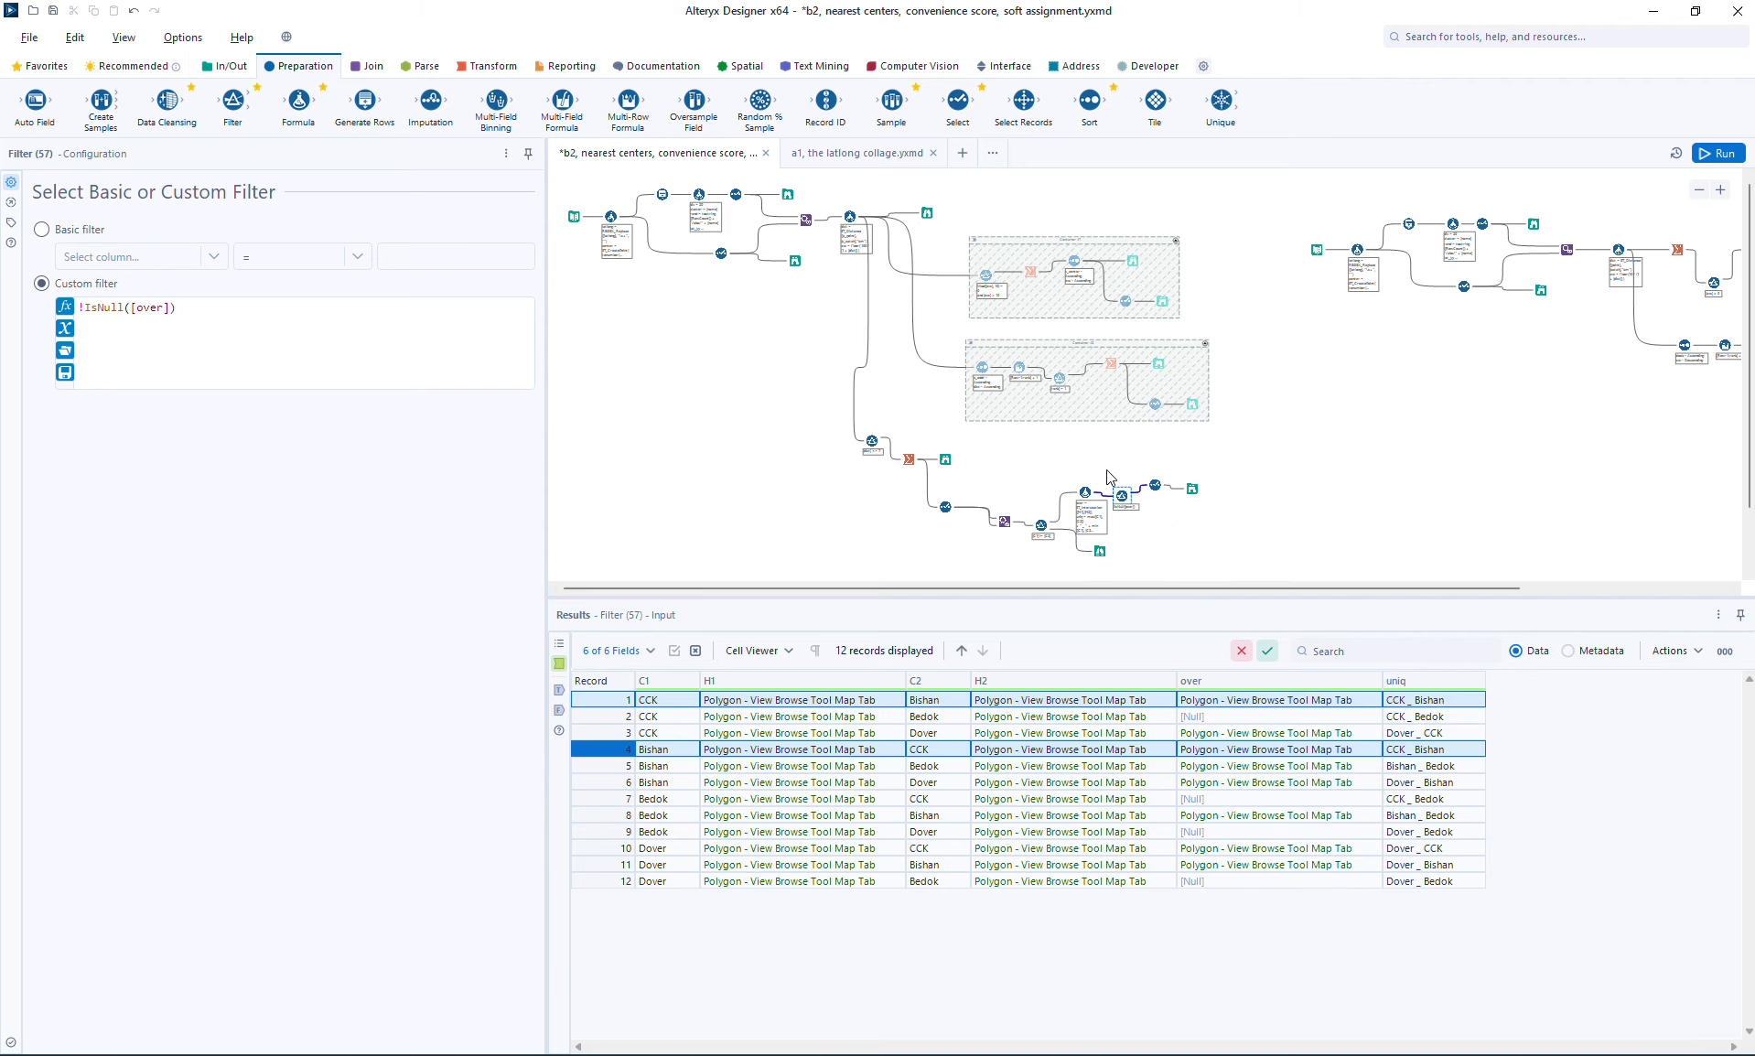
Step: Insert a Unique tool between the intersection Formula and the Filter, keyed on the uniq column, and run the workflow
{"action": "left_click_drag", "start_coordinate": [1106, 468], "coordinate": [1226, 488]}
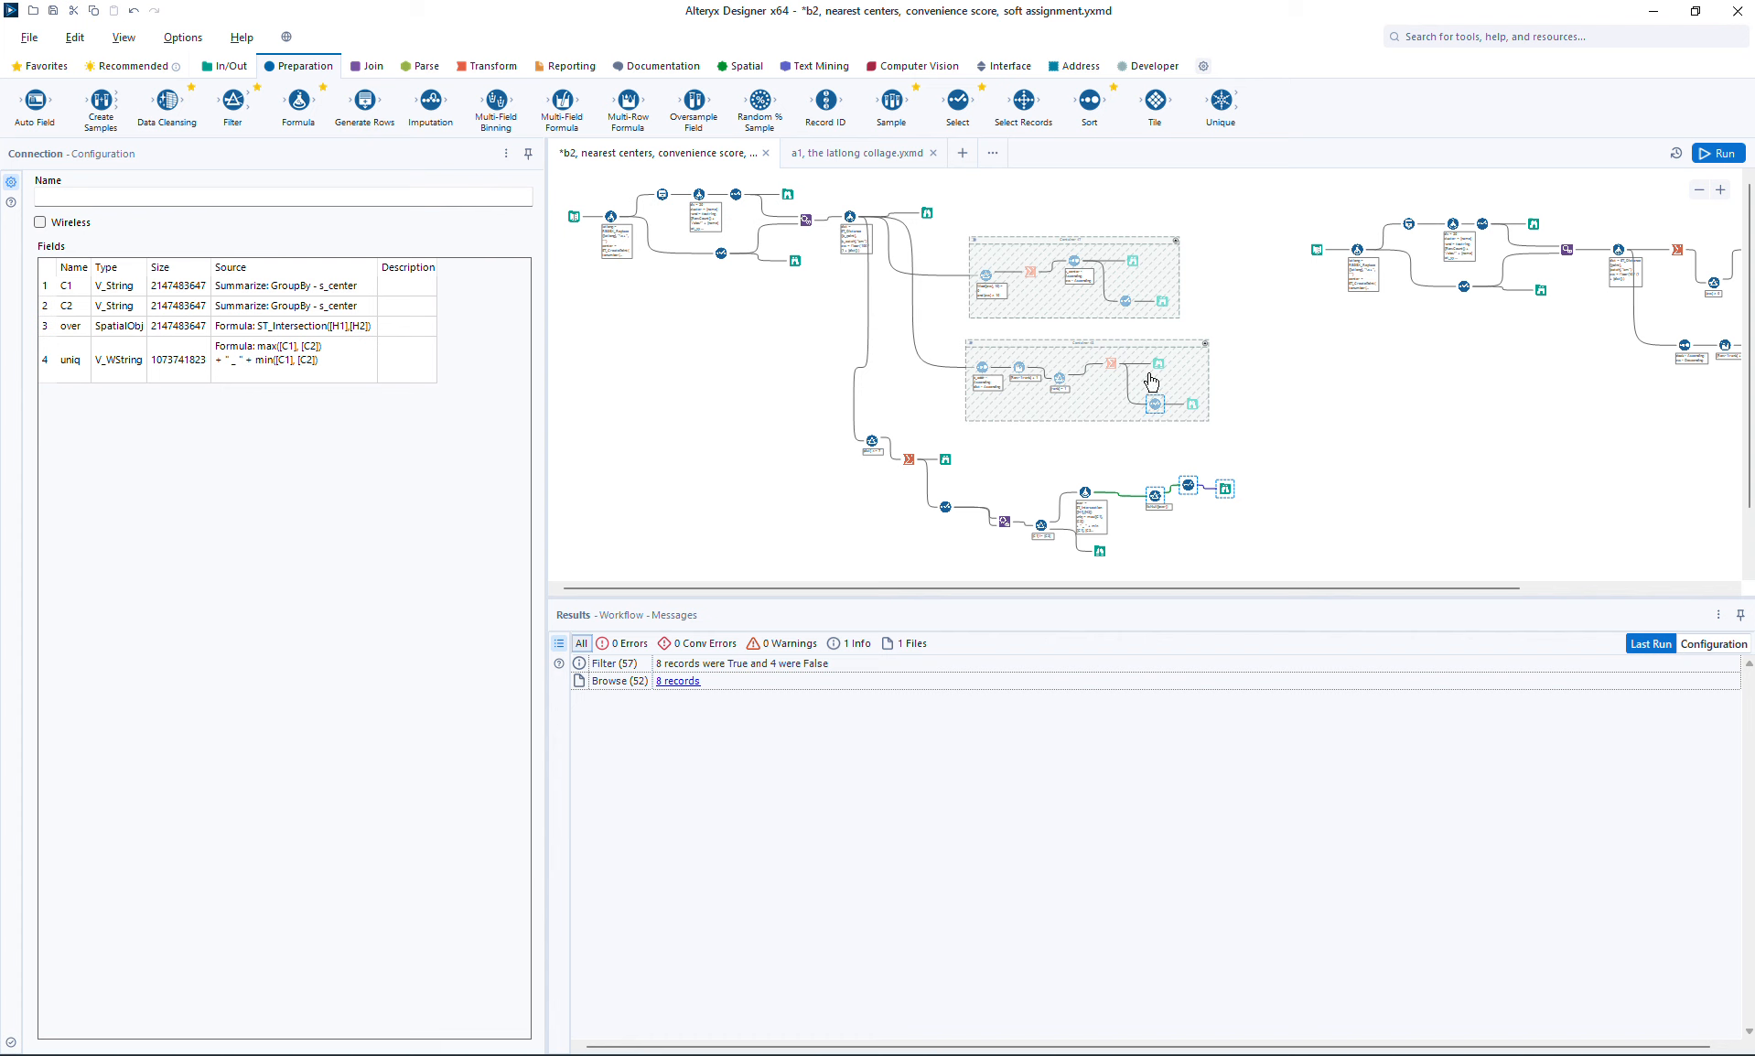
{"action": "left_click_drag", "start_coordinate": [1222, 101], "coordinate": [1118, 492]}
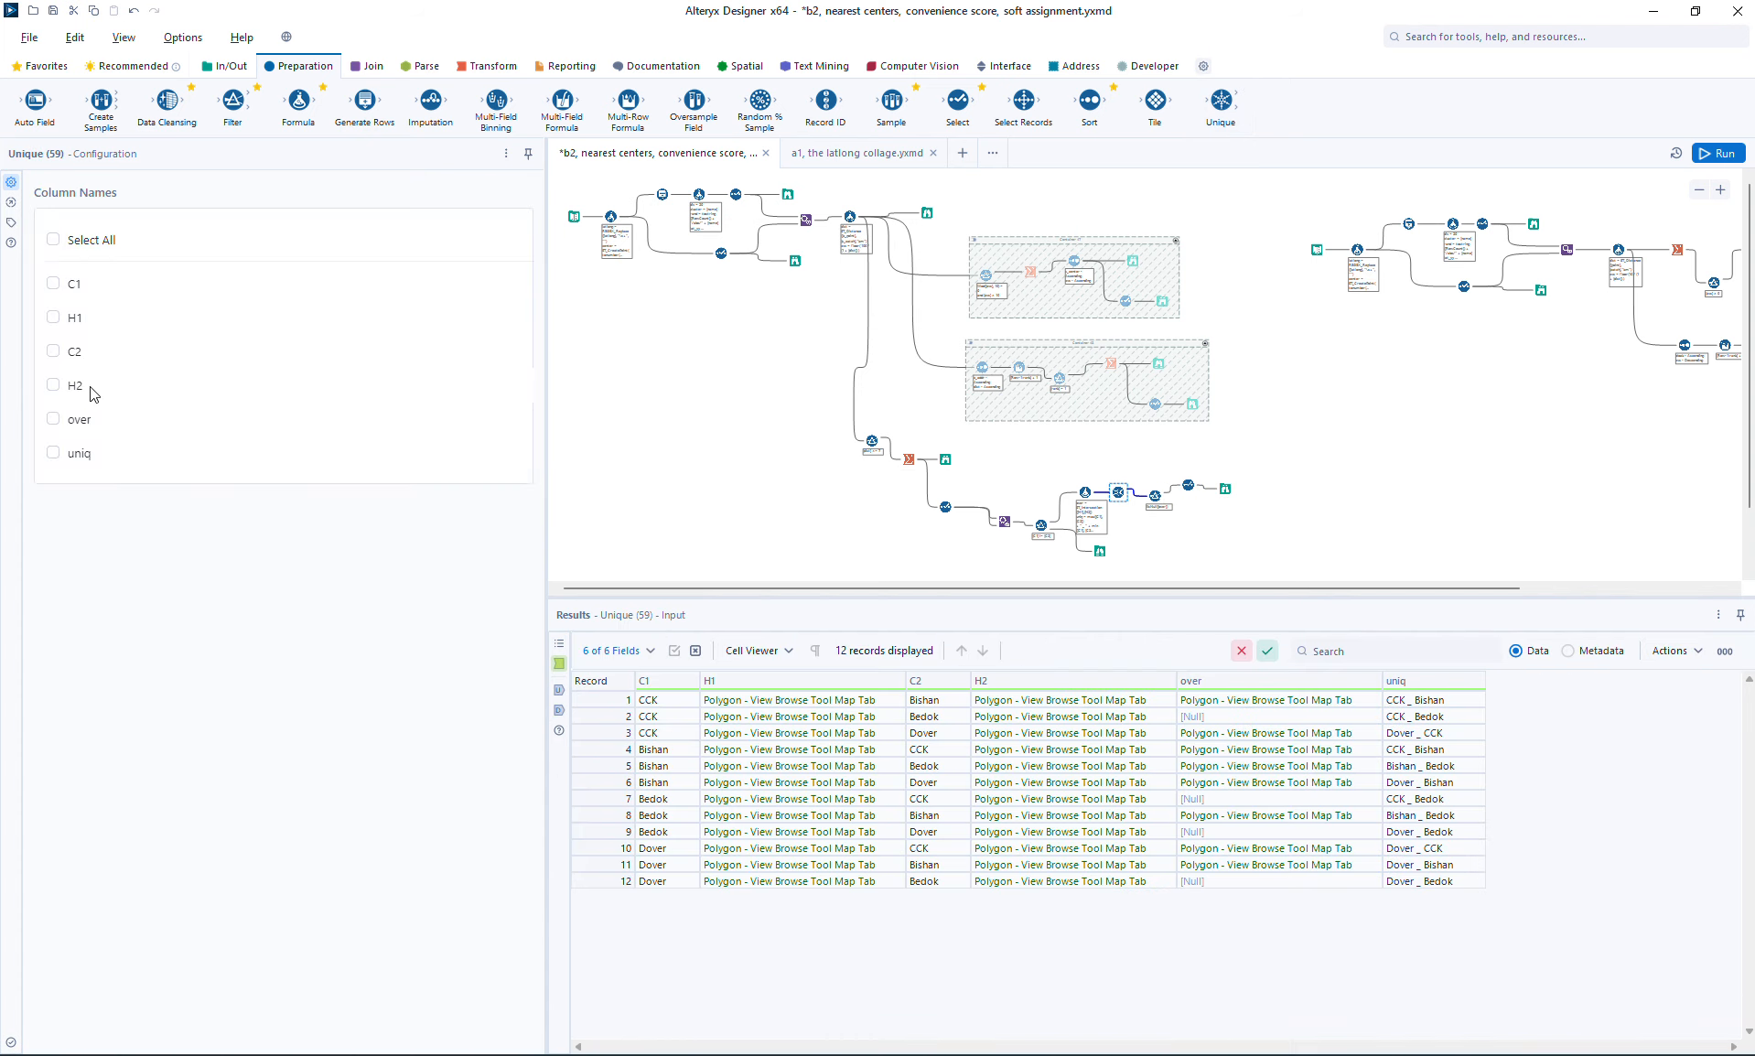
{"action": "left_click", "coordinate": [75, 450]}
{"action": "left_click", "coordinate": [1720, 150]}
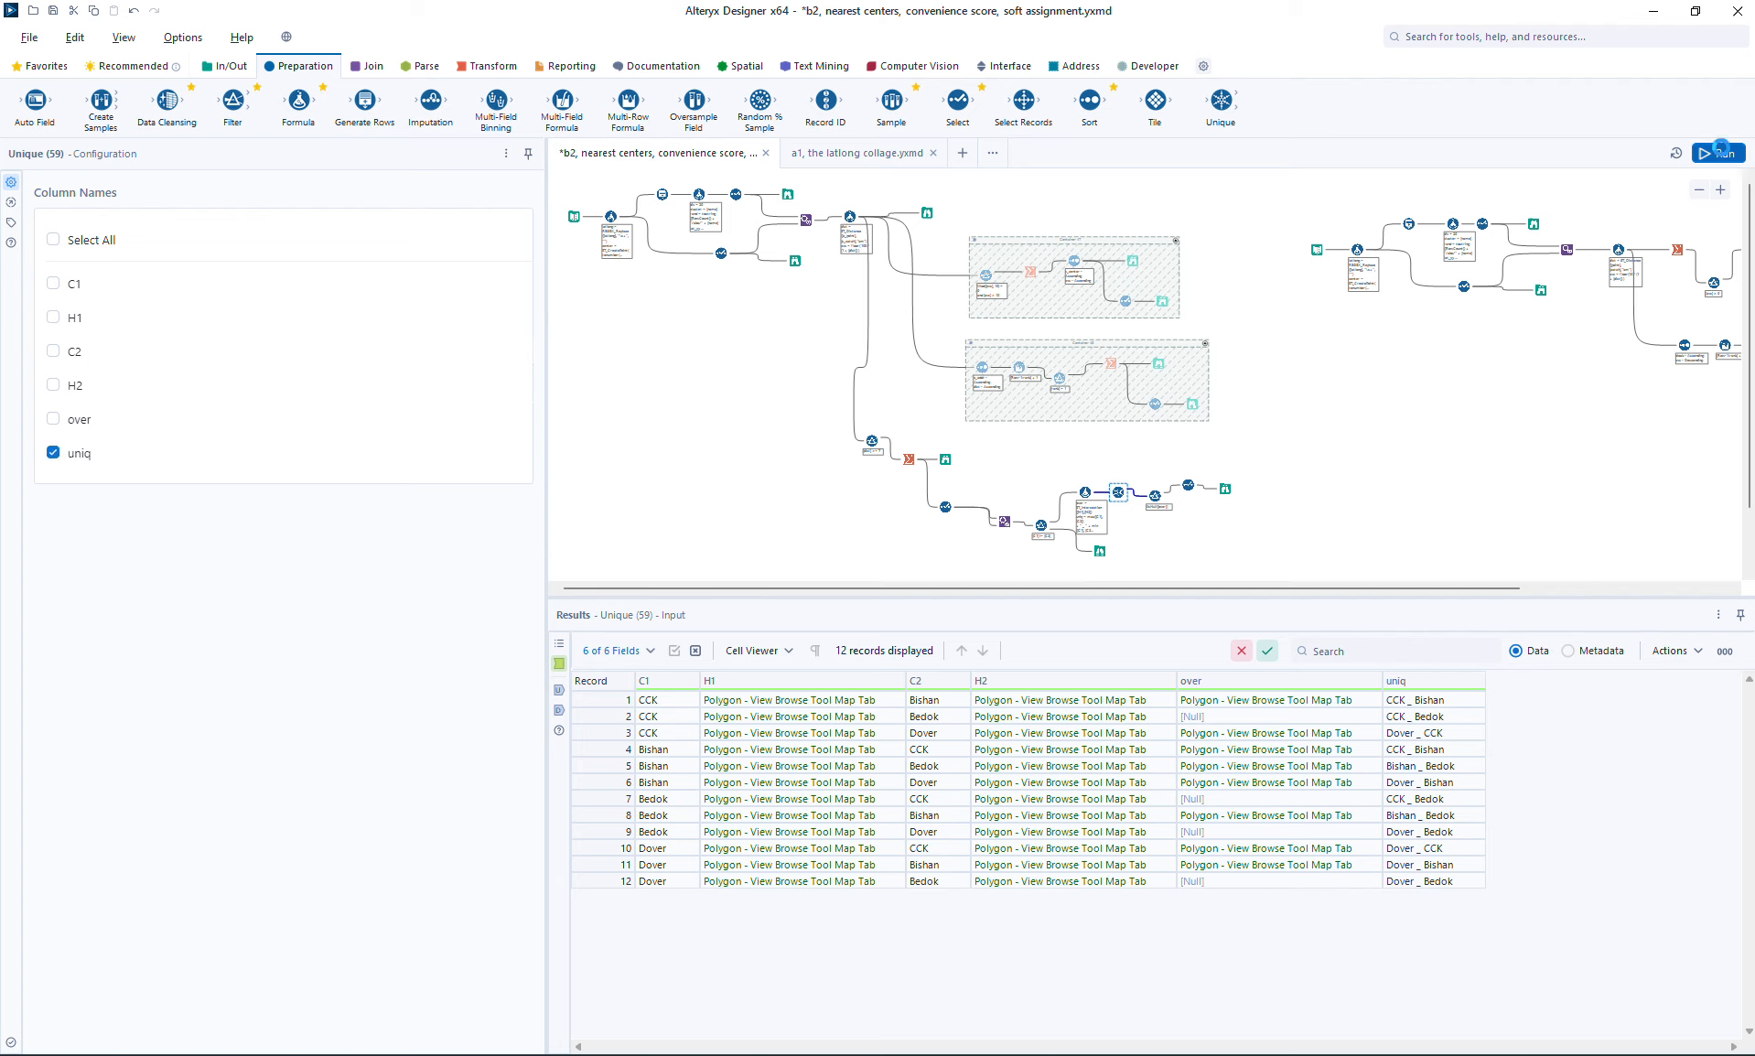
Step: Examine the deduplicated overlap polygons in the final Browse by highlighting each pair record on the map
{"action": "left_click", "coordinate": [1227, 489]}
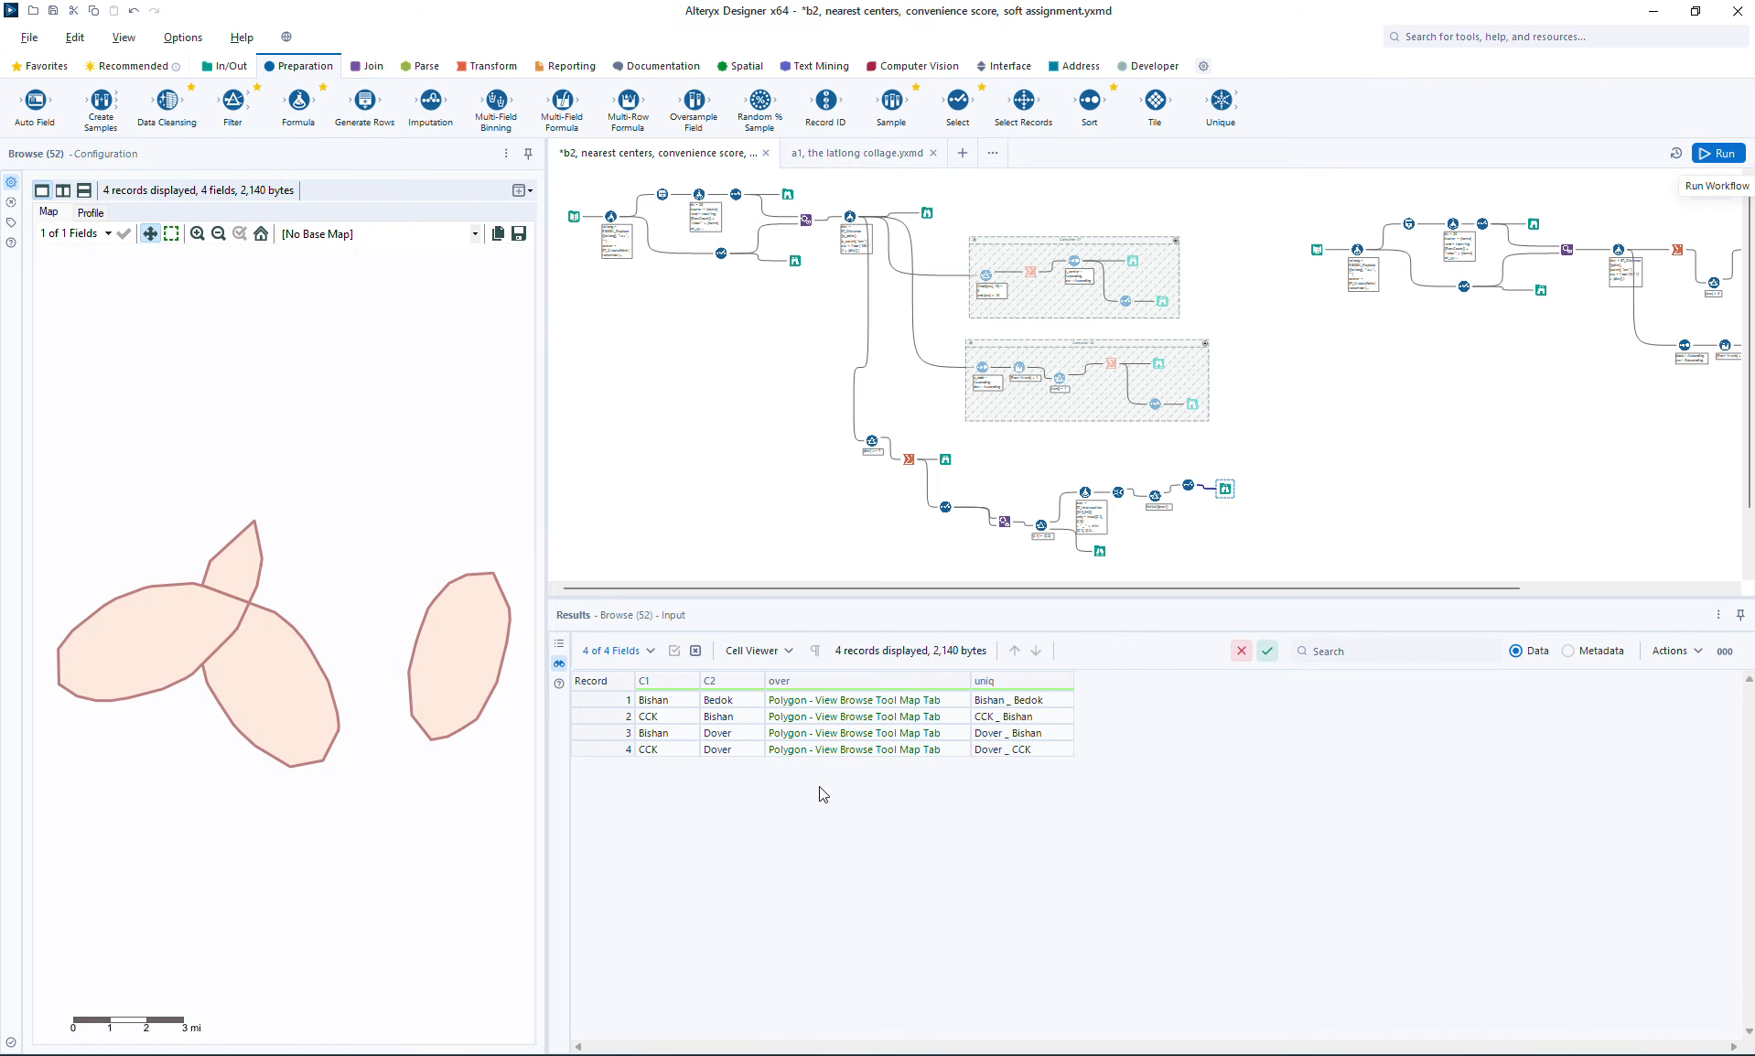
{"action": "left_click", "coordinate": [803, 701]}
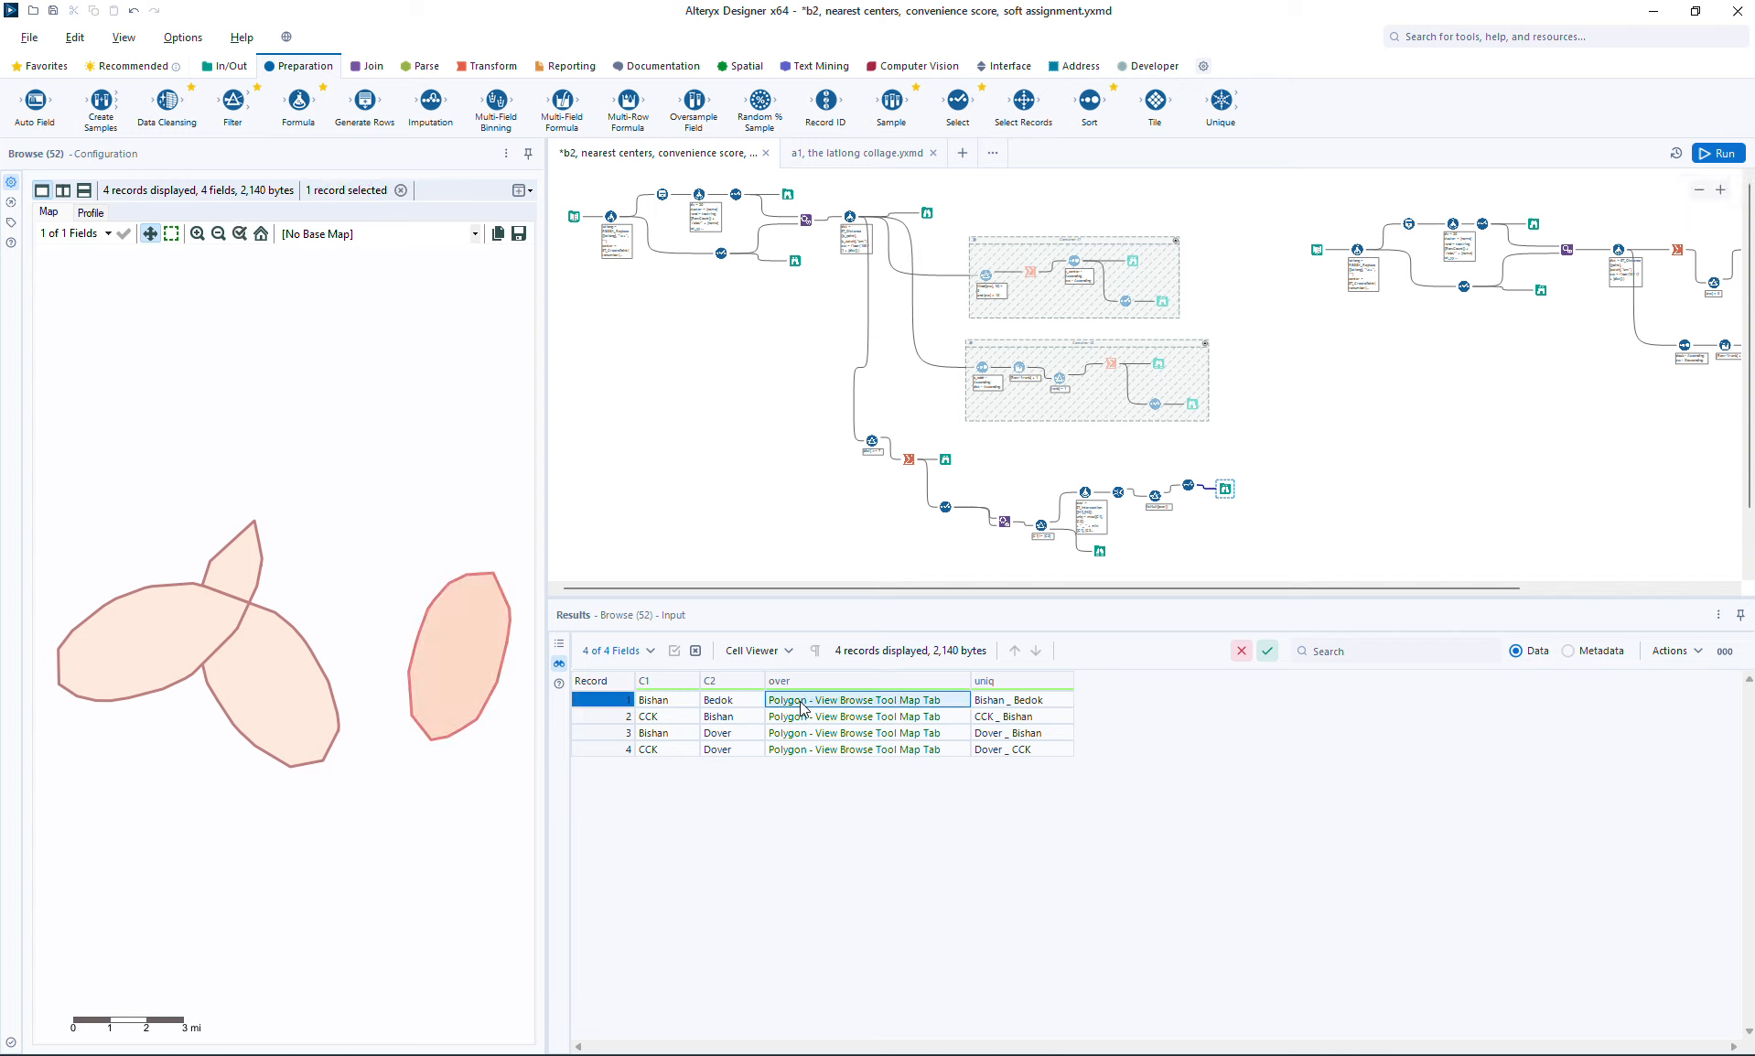
{"action": "left_click", "coordinate": [804, 717]}
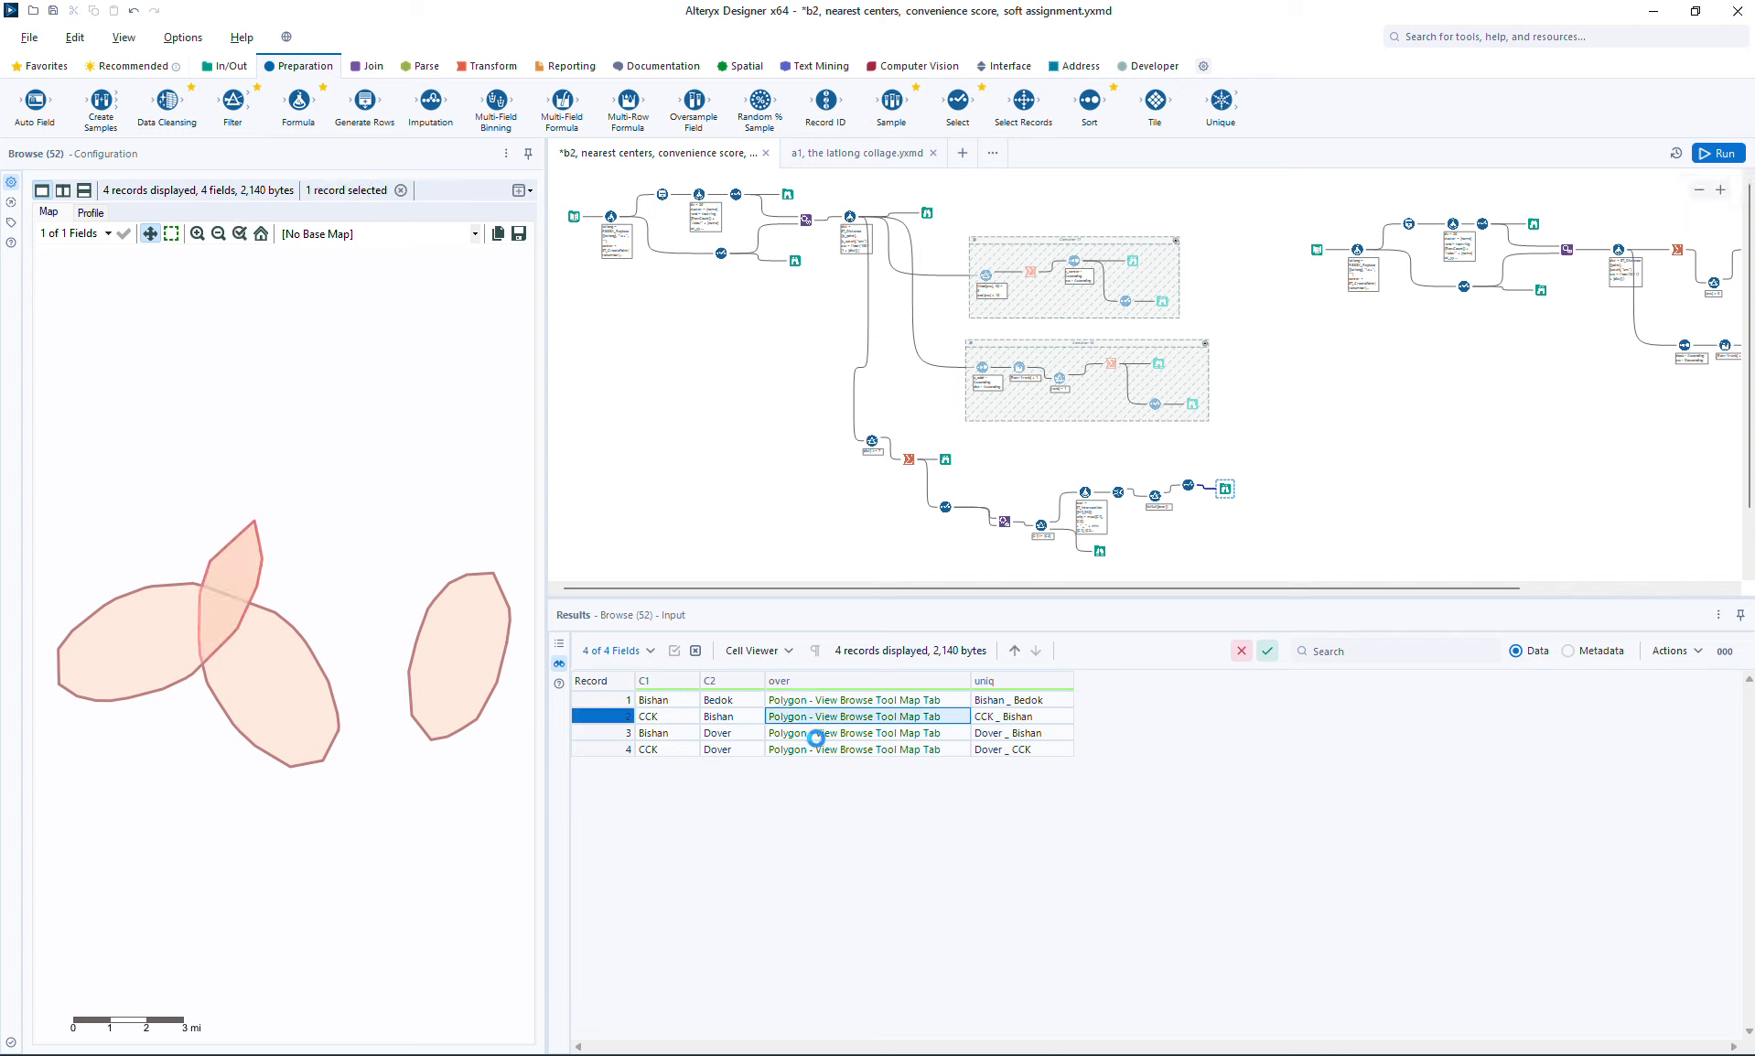
{"action": "left_click", "coordinate": [804, 733]}
{"action": "left_click", "coordinate": [807, 749]}
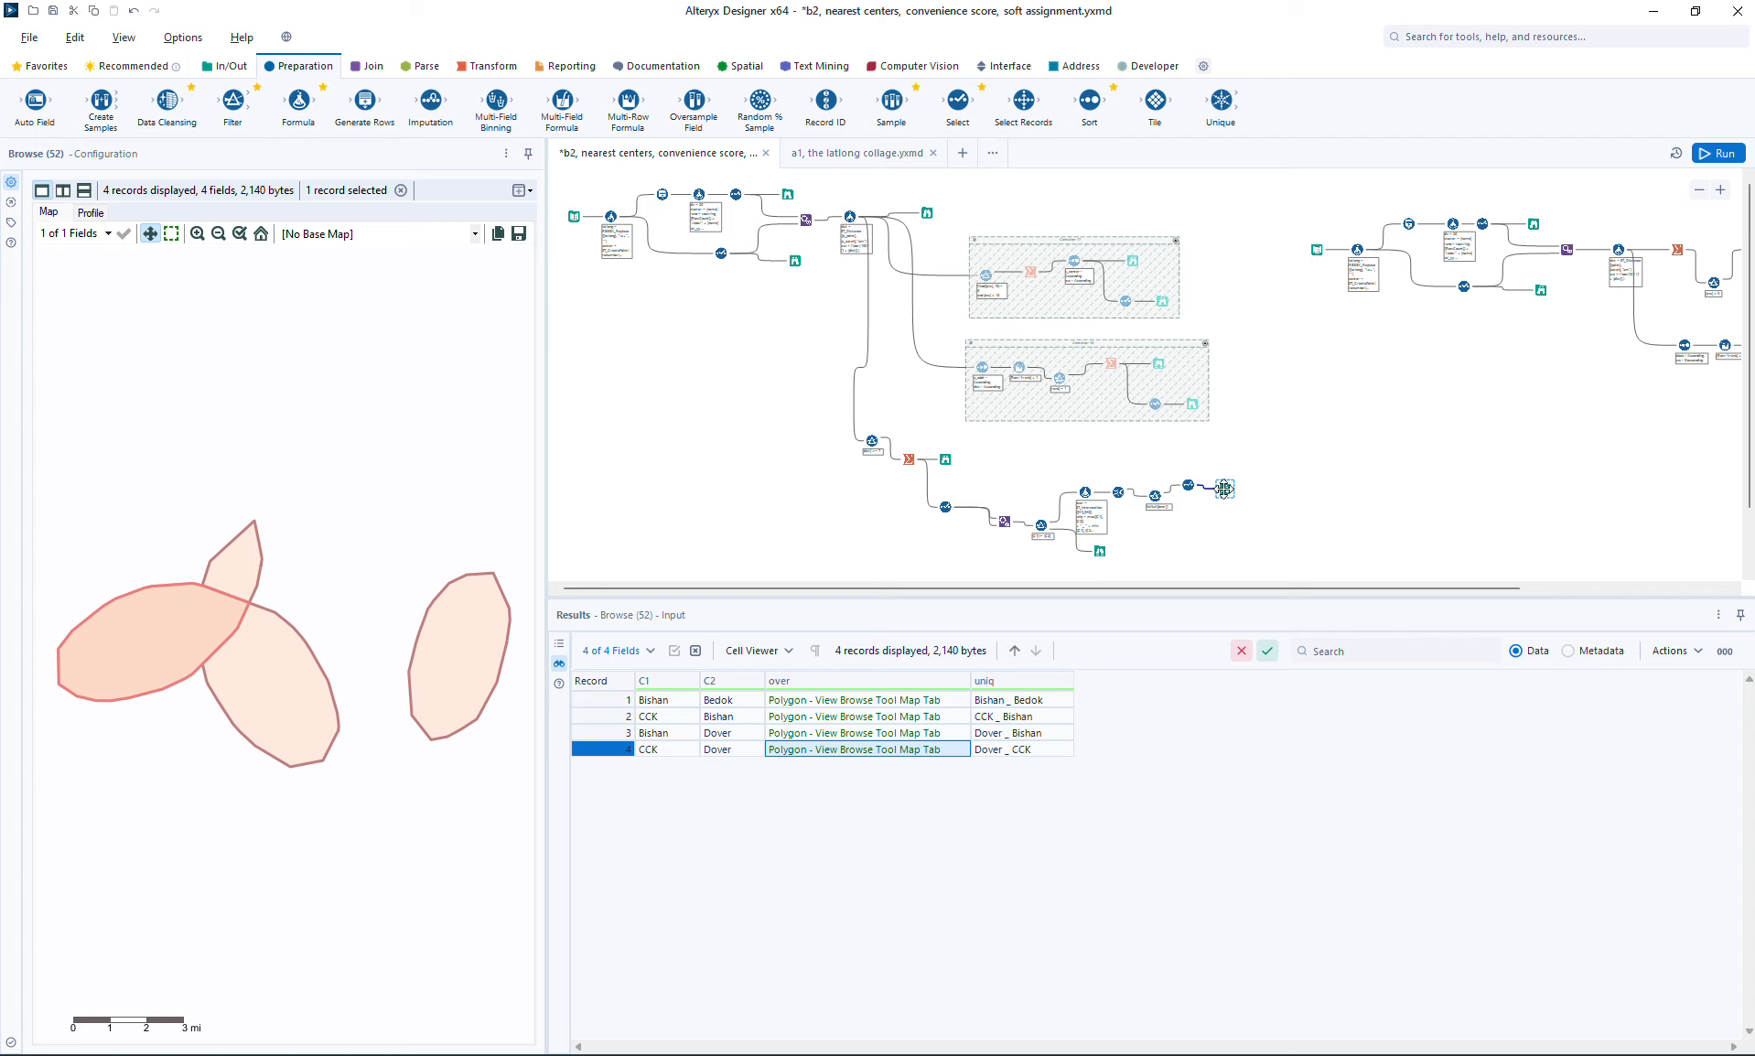
Step: Make room before the final Browse and insert a Summarize tool after the last Select
{"action": "left_click_drag", "start_coordinate": [1224, 492], "coordinate": [1268, 498]}
{"action": "left_click", "coordinate": [482, 62]}
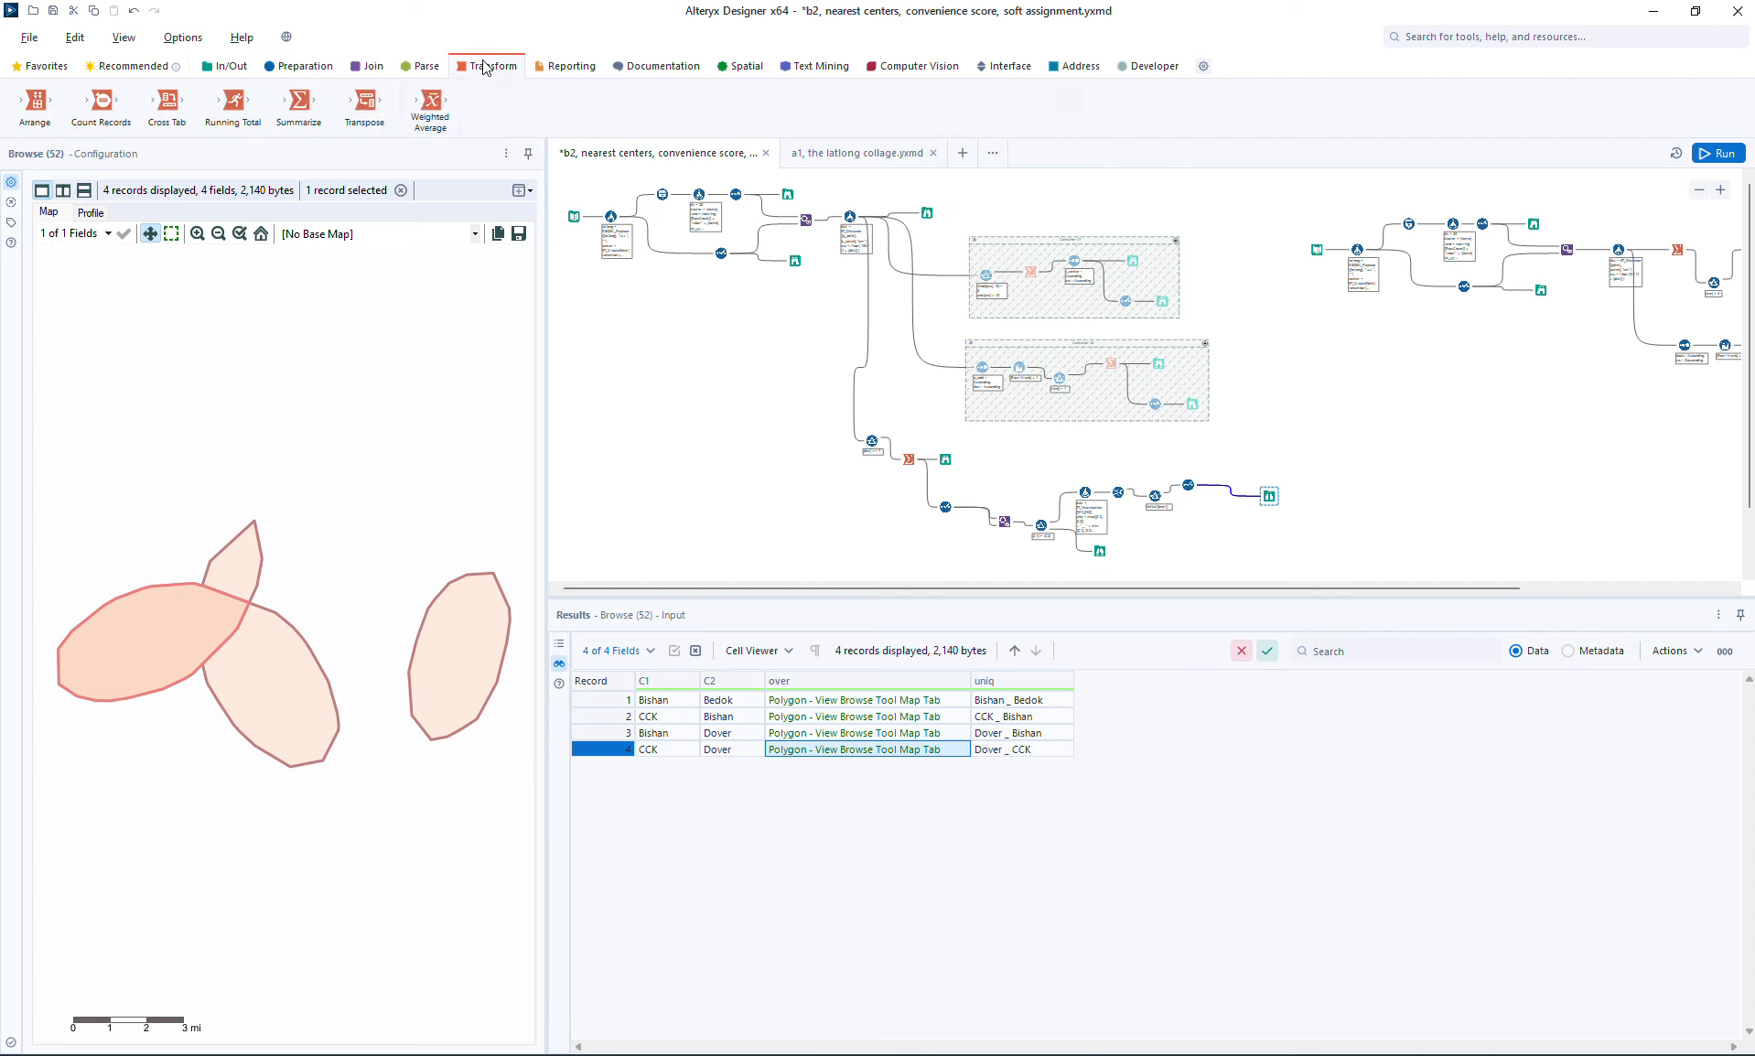
{"action": "left_click_drag", "start_coordinate": [299, 102], "coordinate": [1224, 486]}
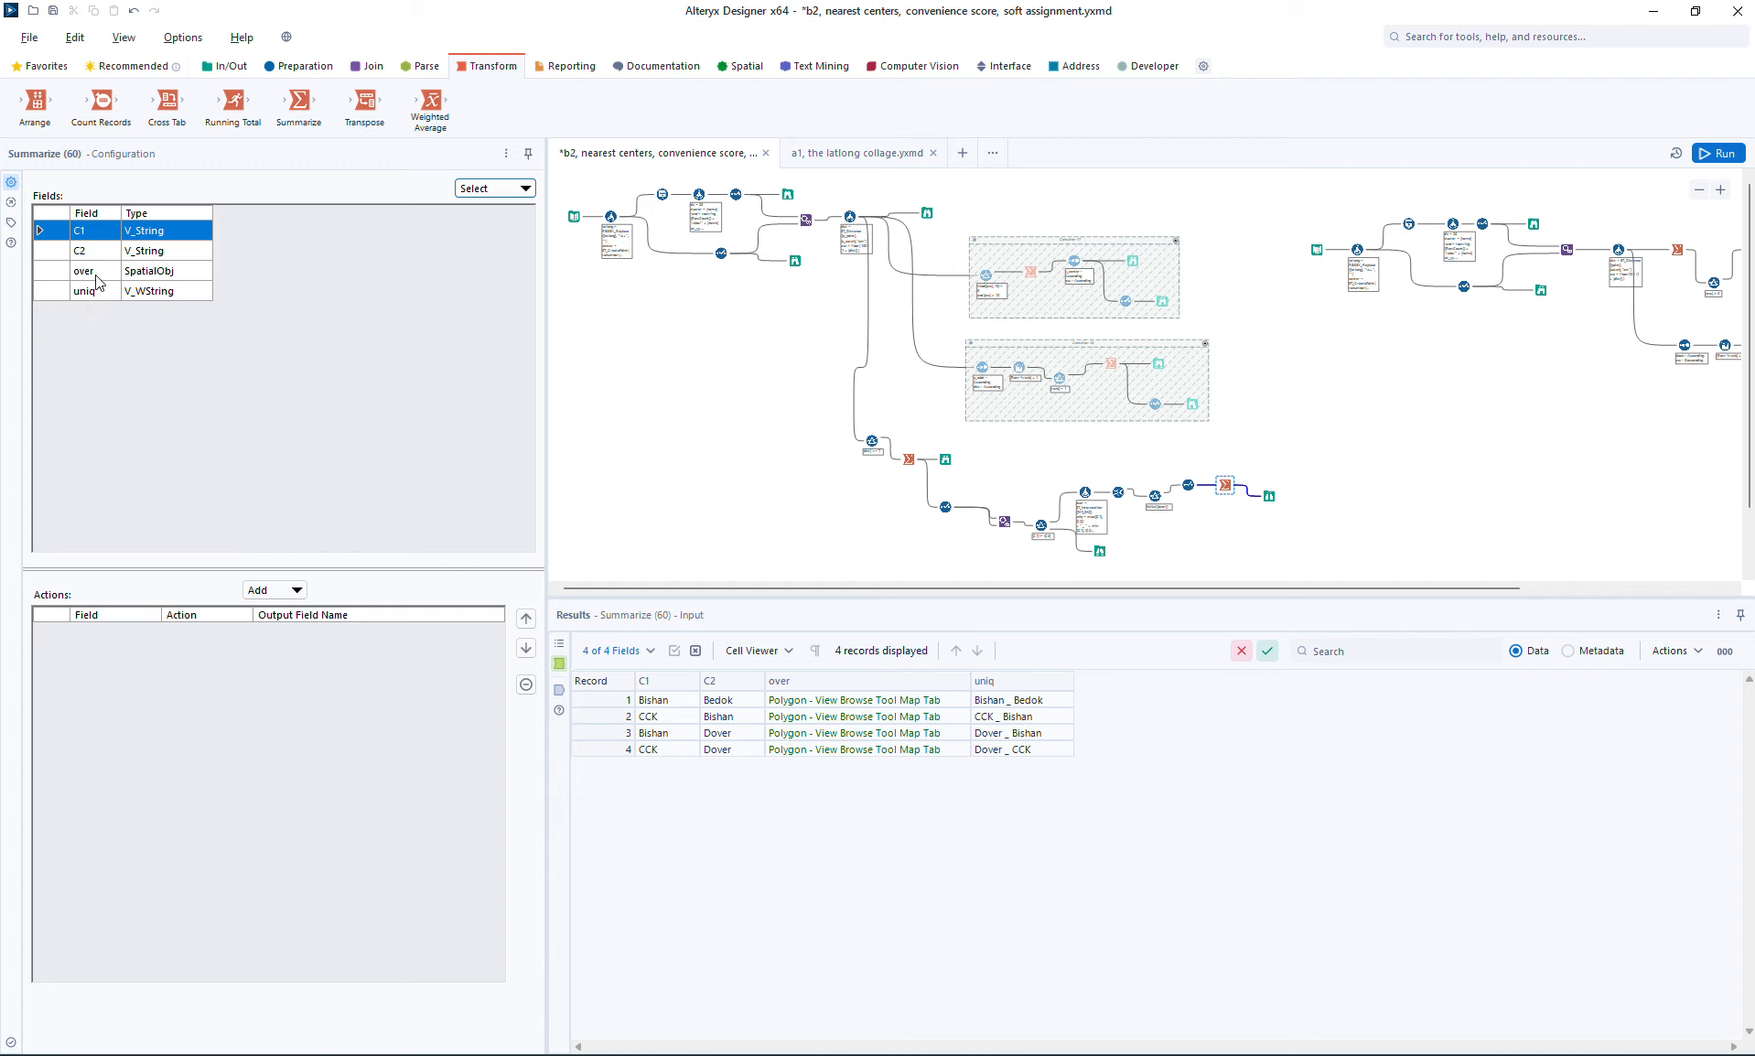
Step: Add a spatial Combine action on the over field in the Summarize tool and name its output field over
{"action": "left_click", "coordinate": [101, 274]}
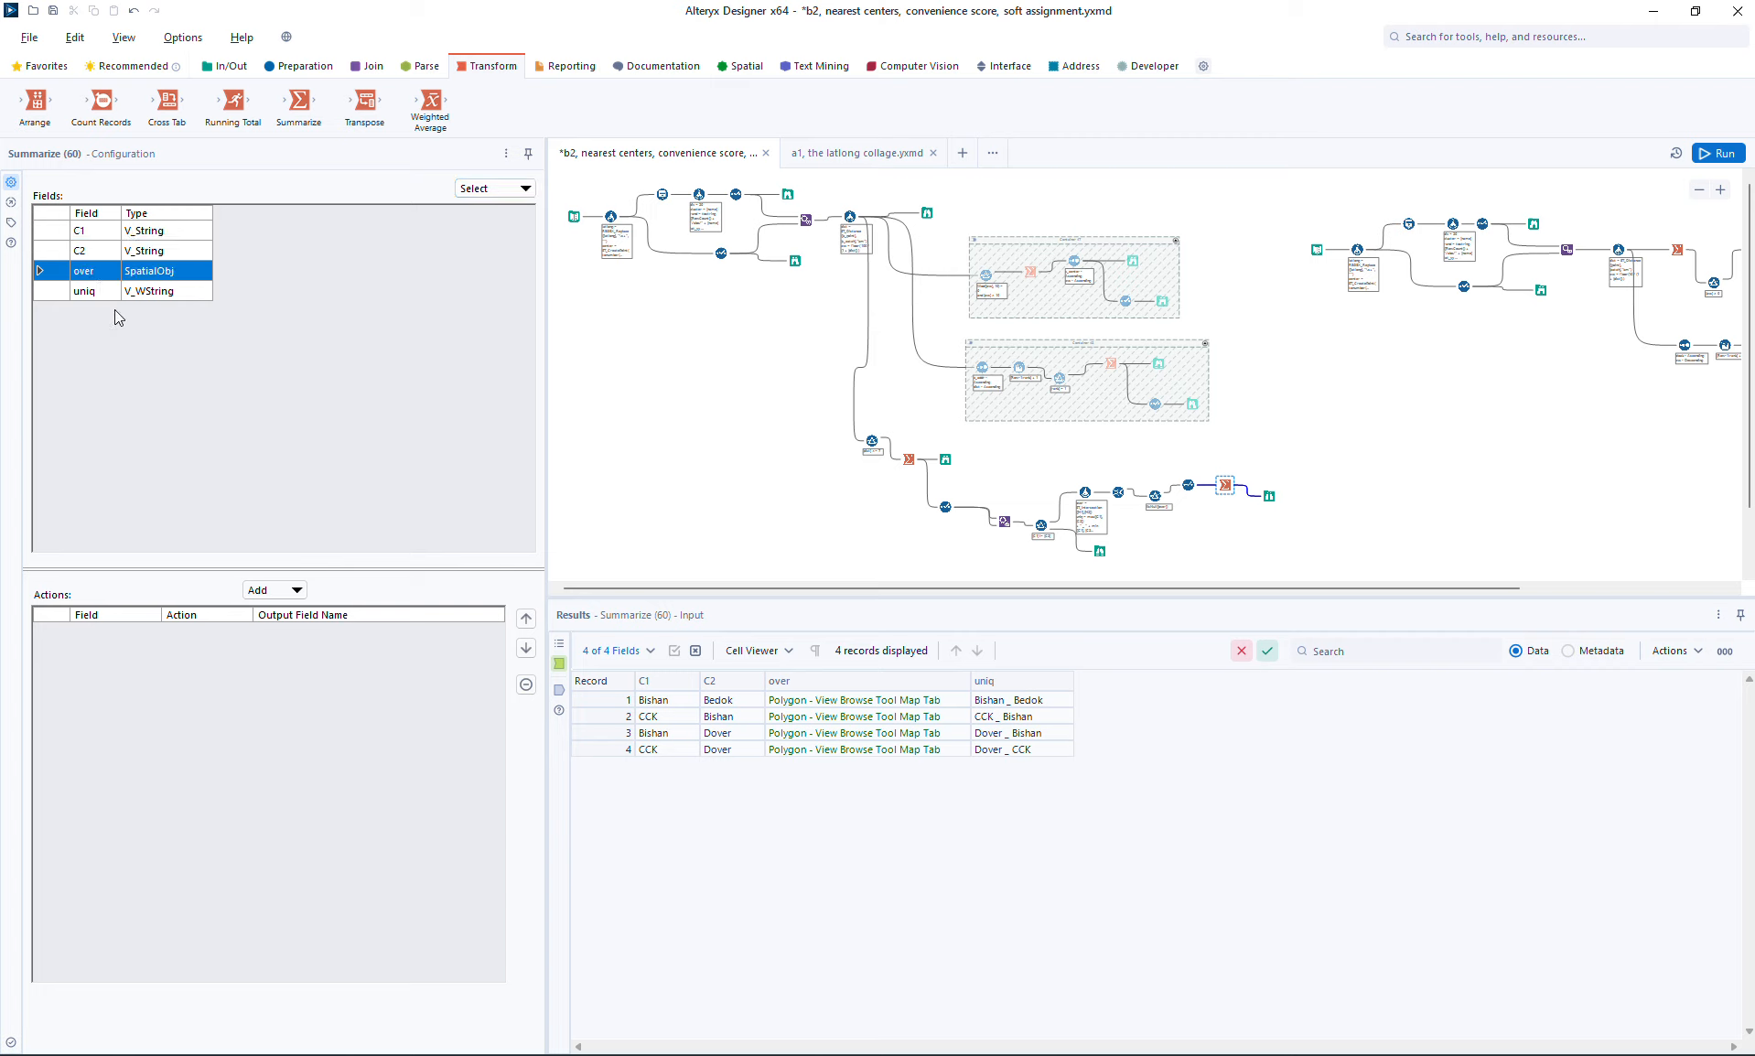
{"action": "left_click", "coordinate": [275, 590]}
{"action": "mouse_move", "coordinate": [327, 899]}
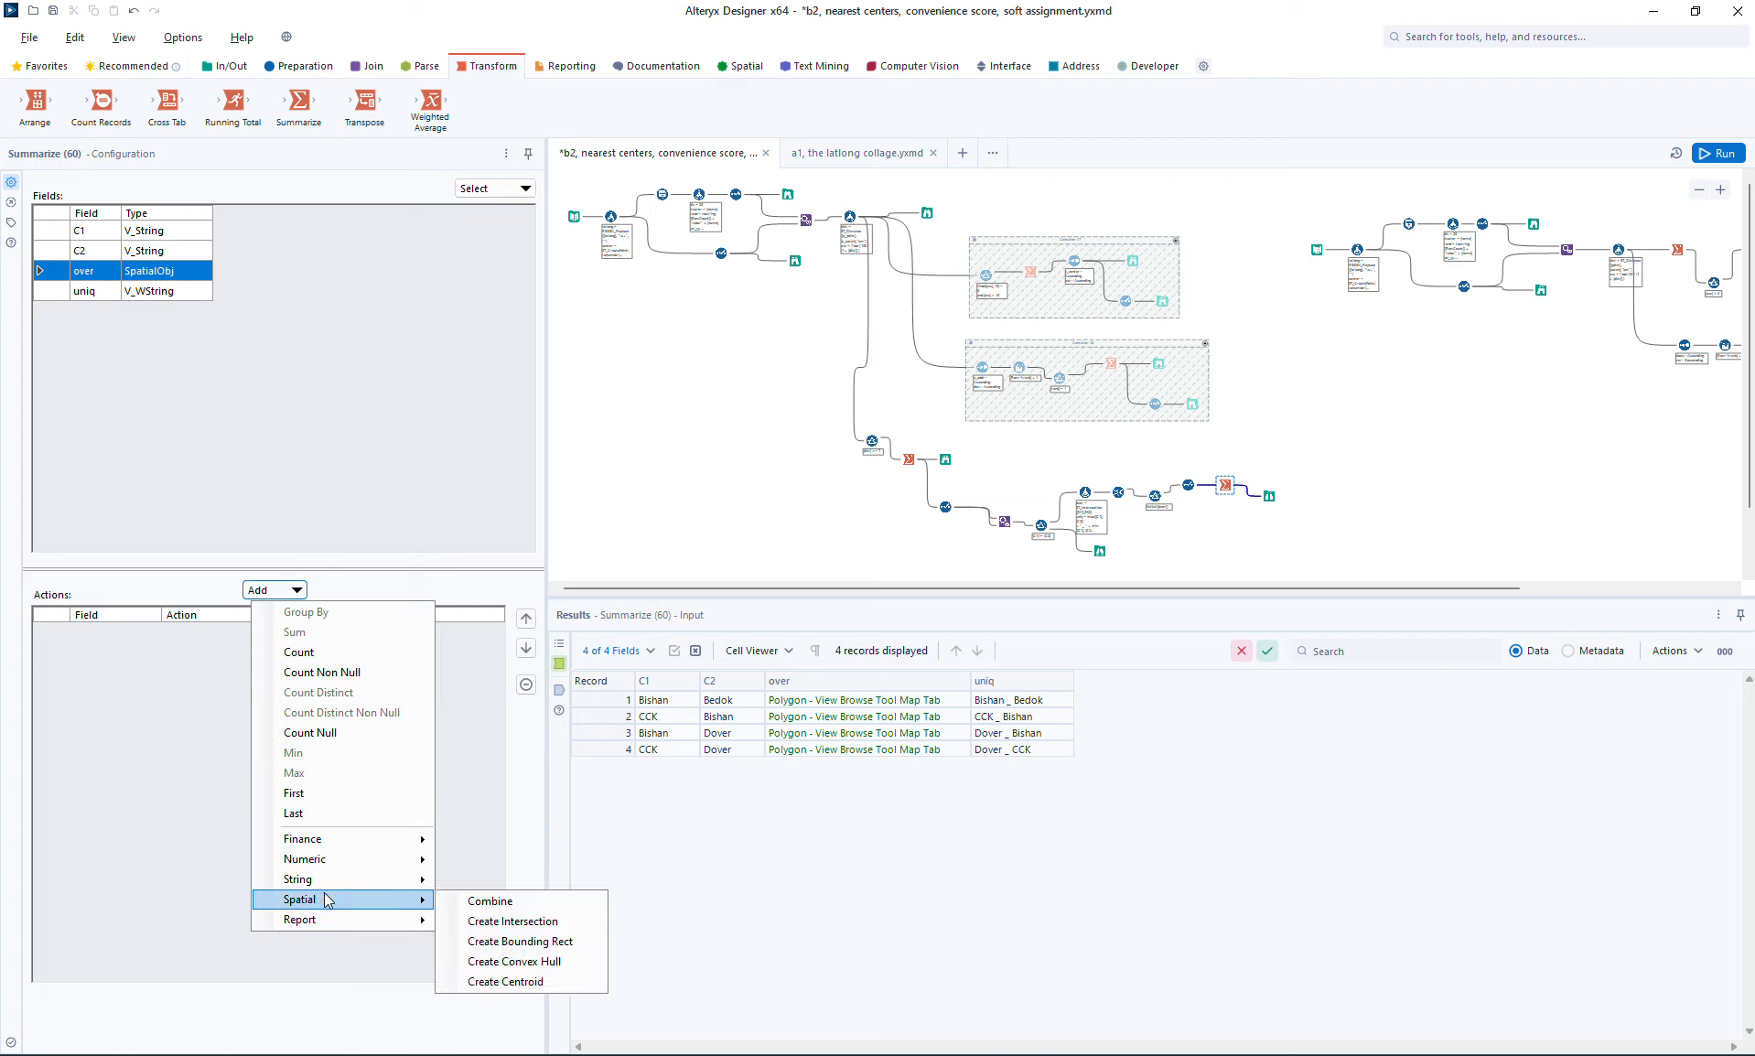
{"action": "left_click", "coordinate": [485, 902]}
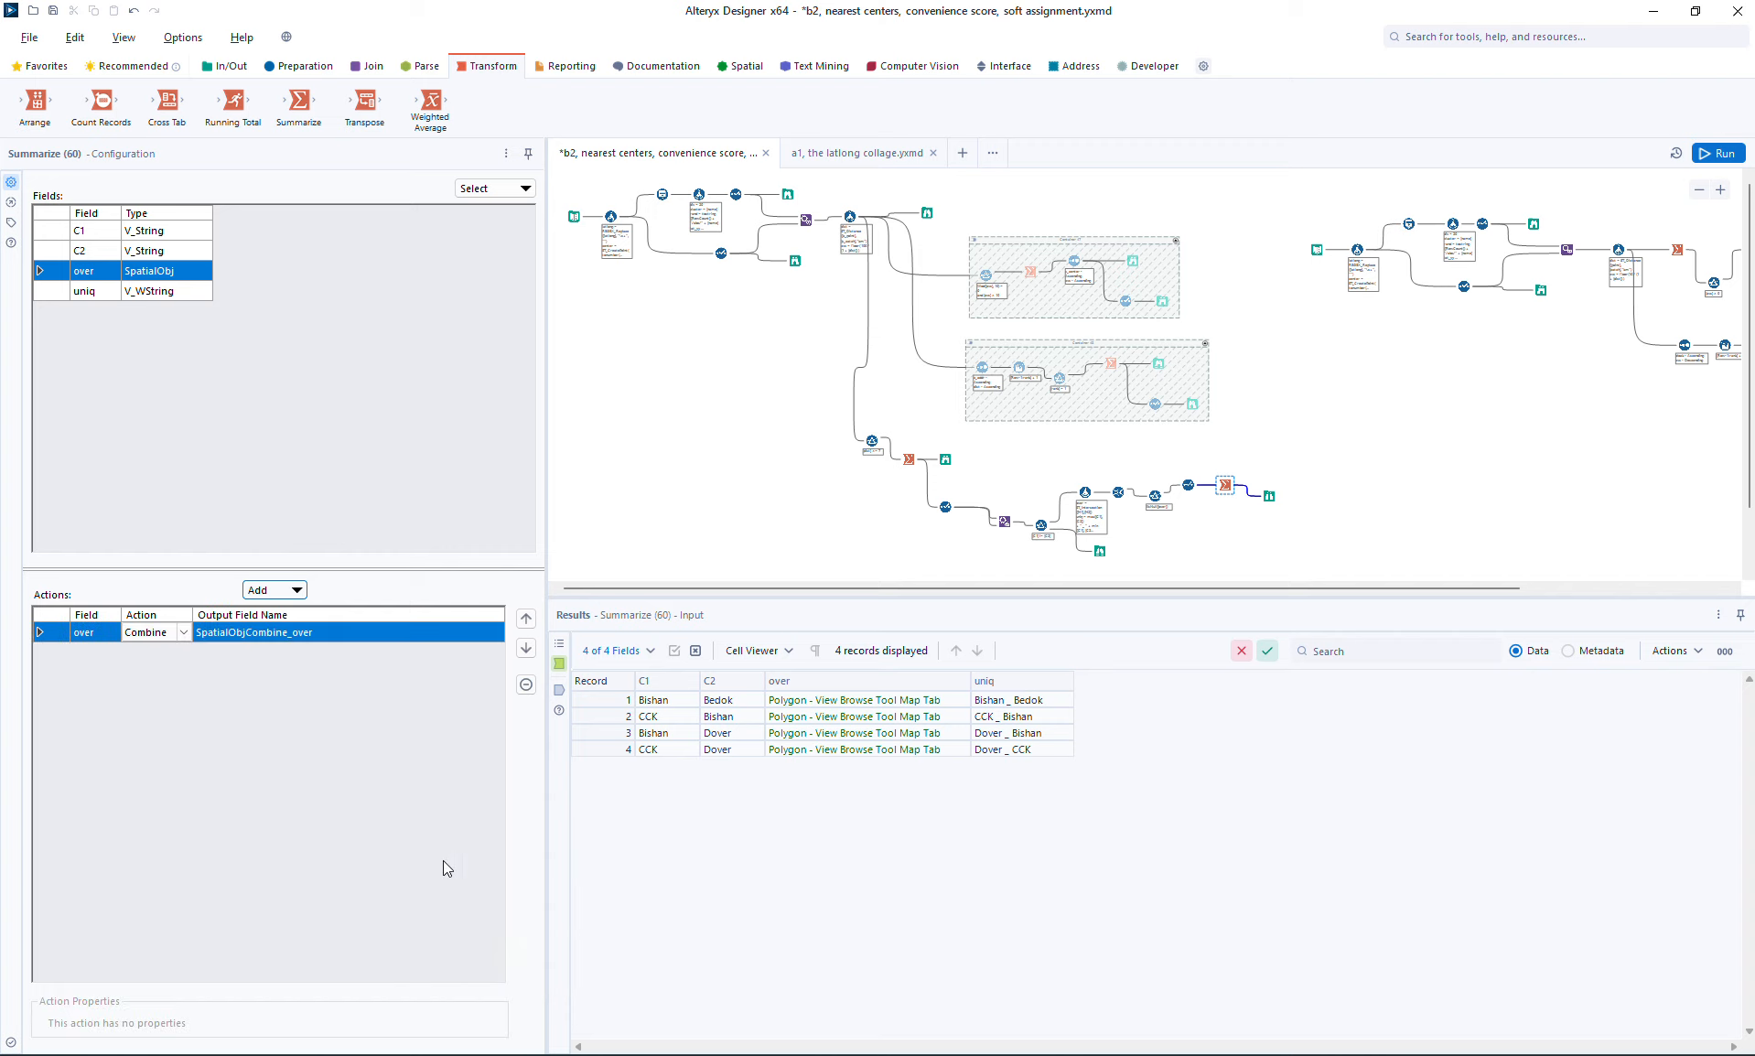
{"action": "left_click", "coordinate": [316, 633]}
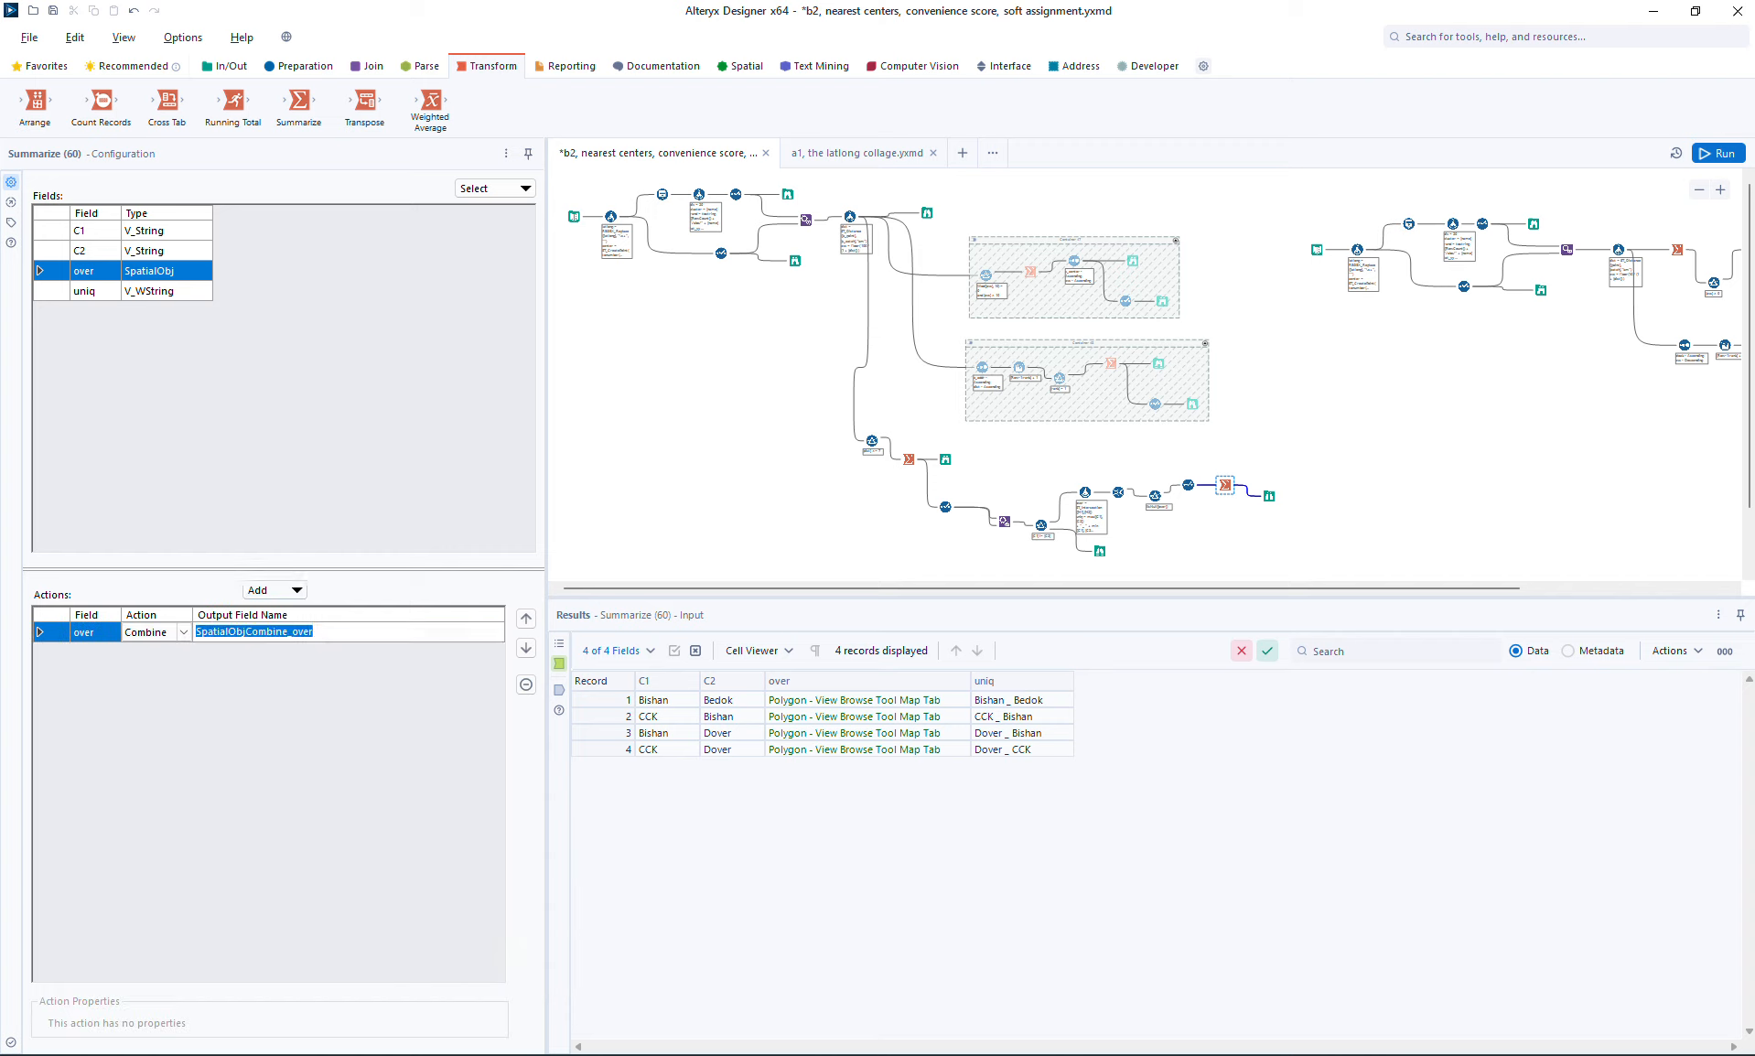
{"action": "type", "text": "h"}
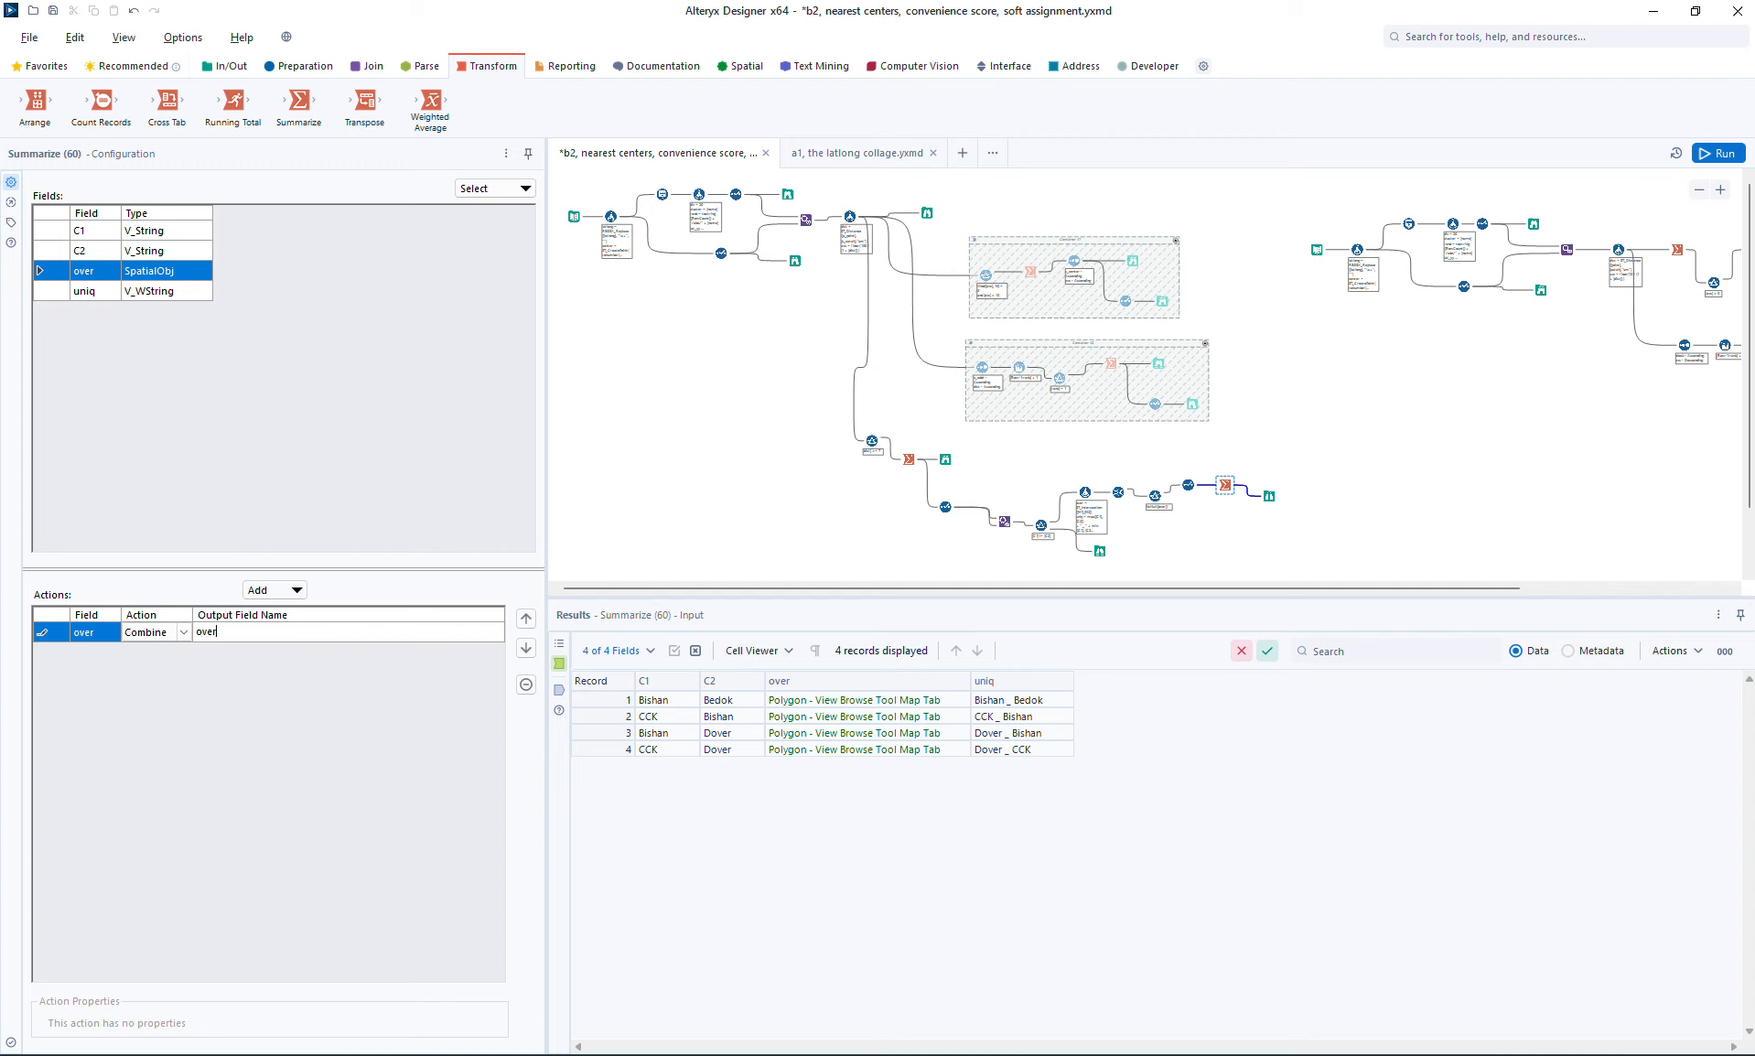
{"action": "left_click", "coordinate": [1711, 160]}
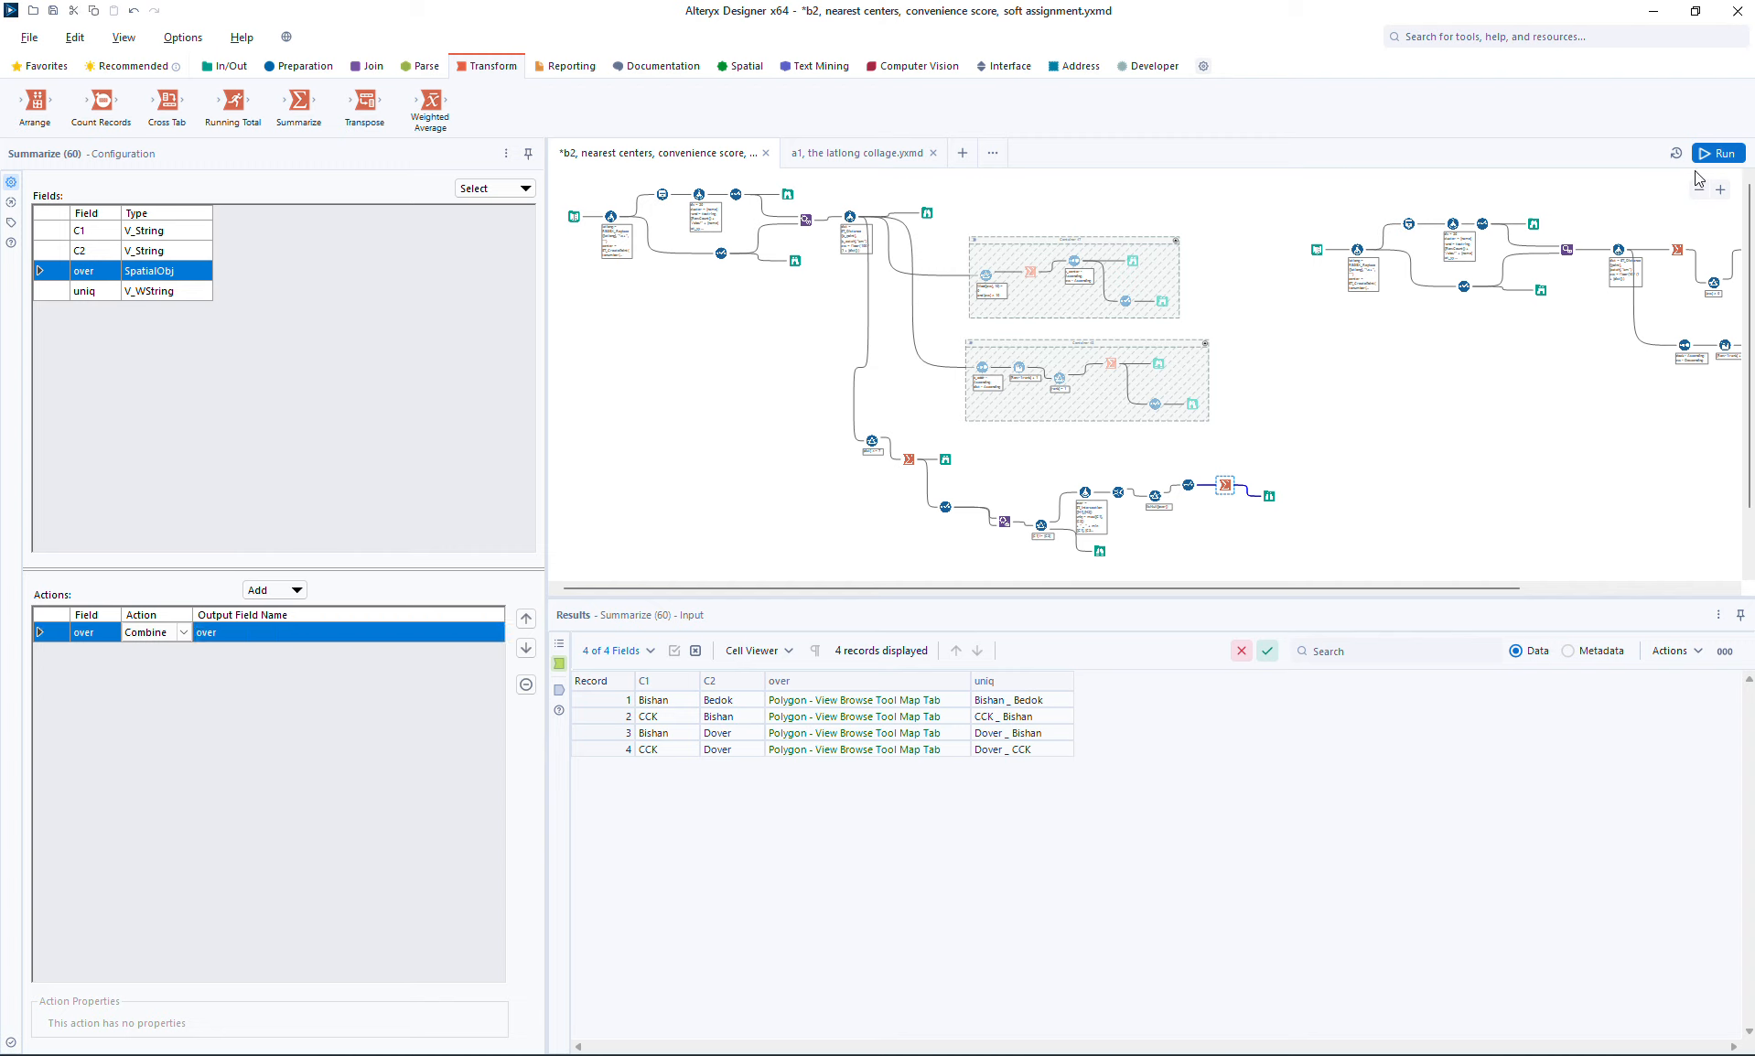
Step: Run the workflow and inspect the combined overlap polygon on the final Browse's map
{"action": "left_click", "coordinate": [1713, 153]}
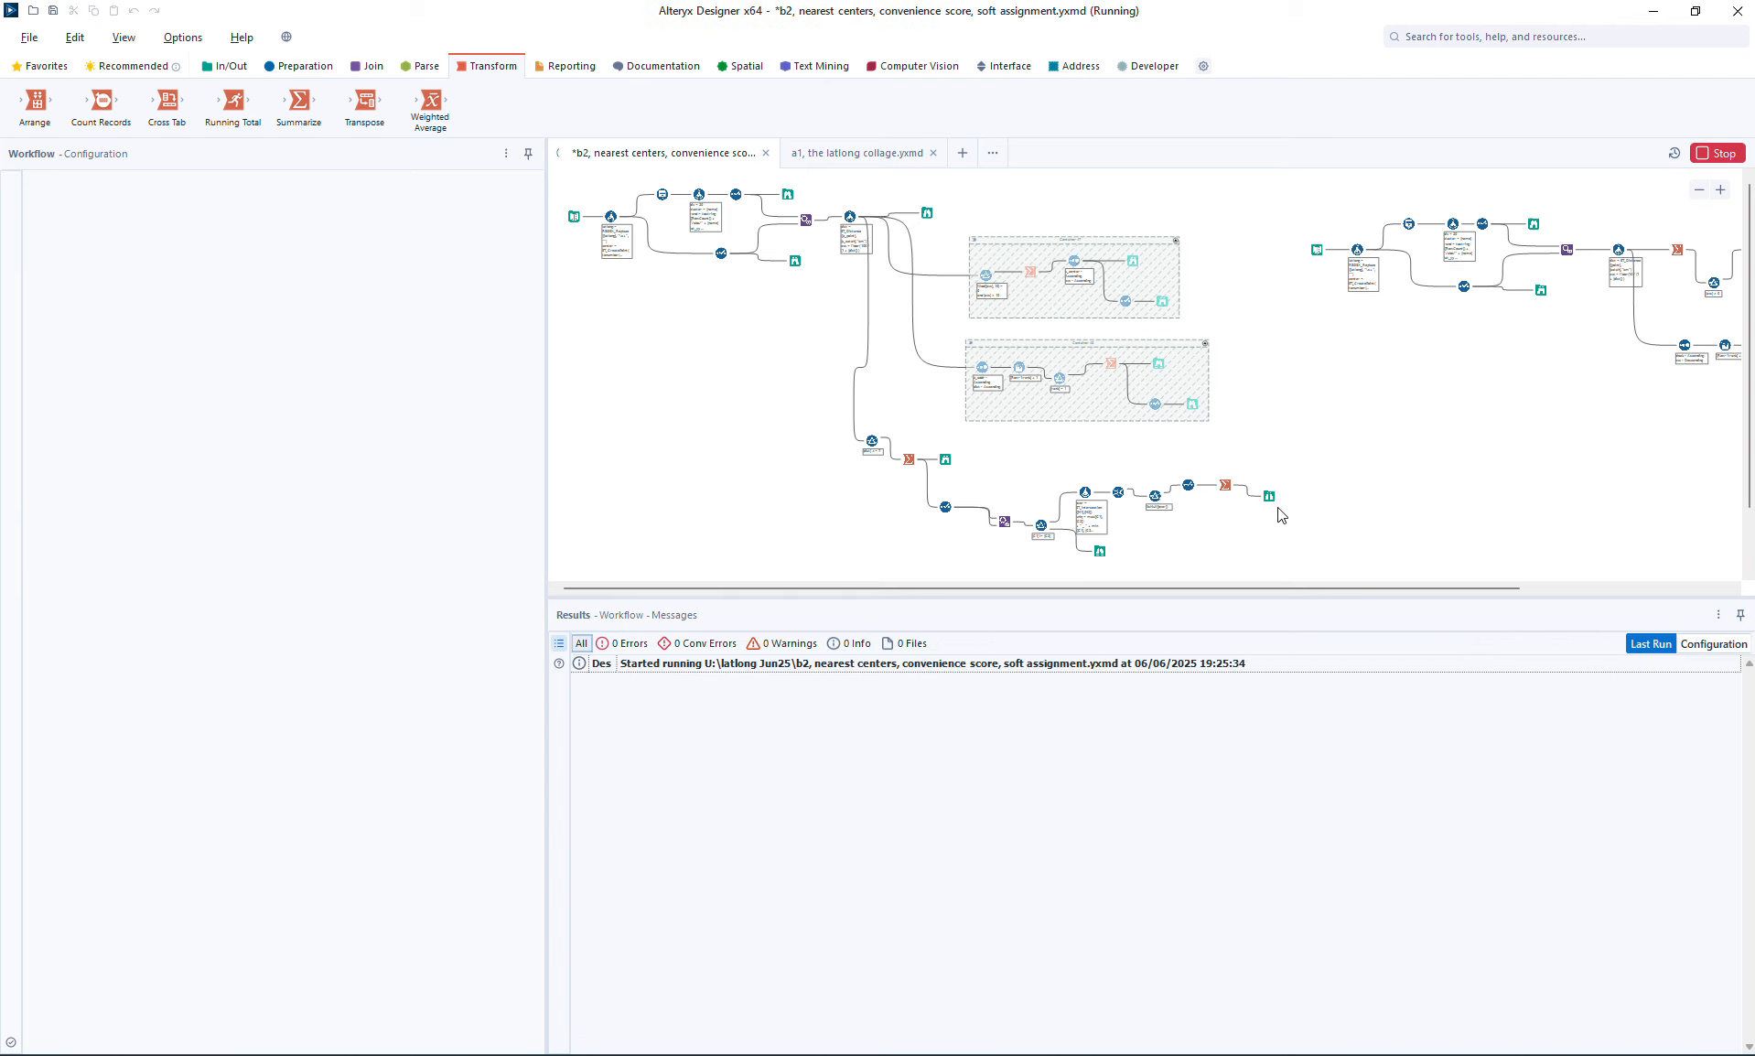
{"action": "left_click", "coordinate": [1272, 497]}
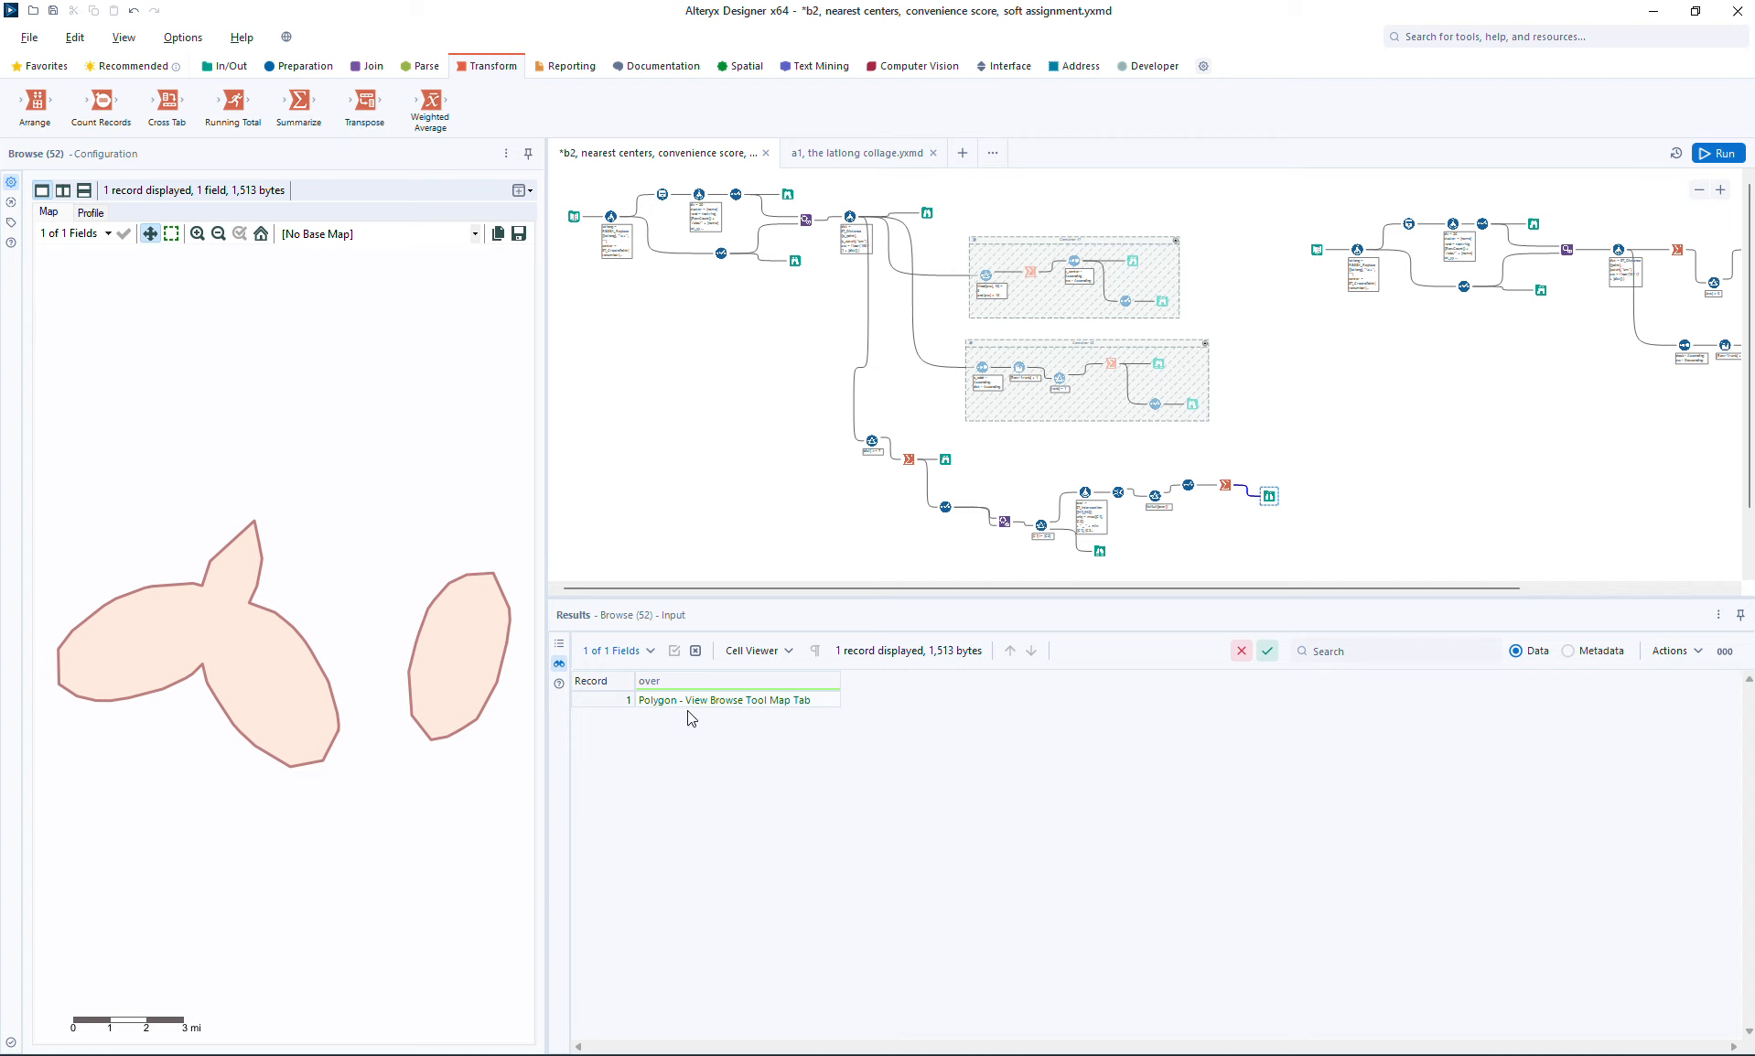
{"action": "left_click", "coordinate": [484, 620]}
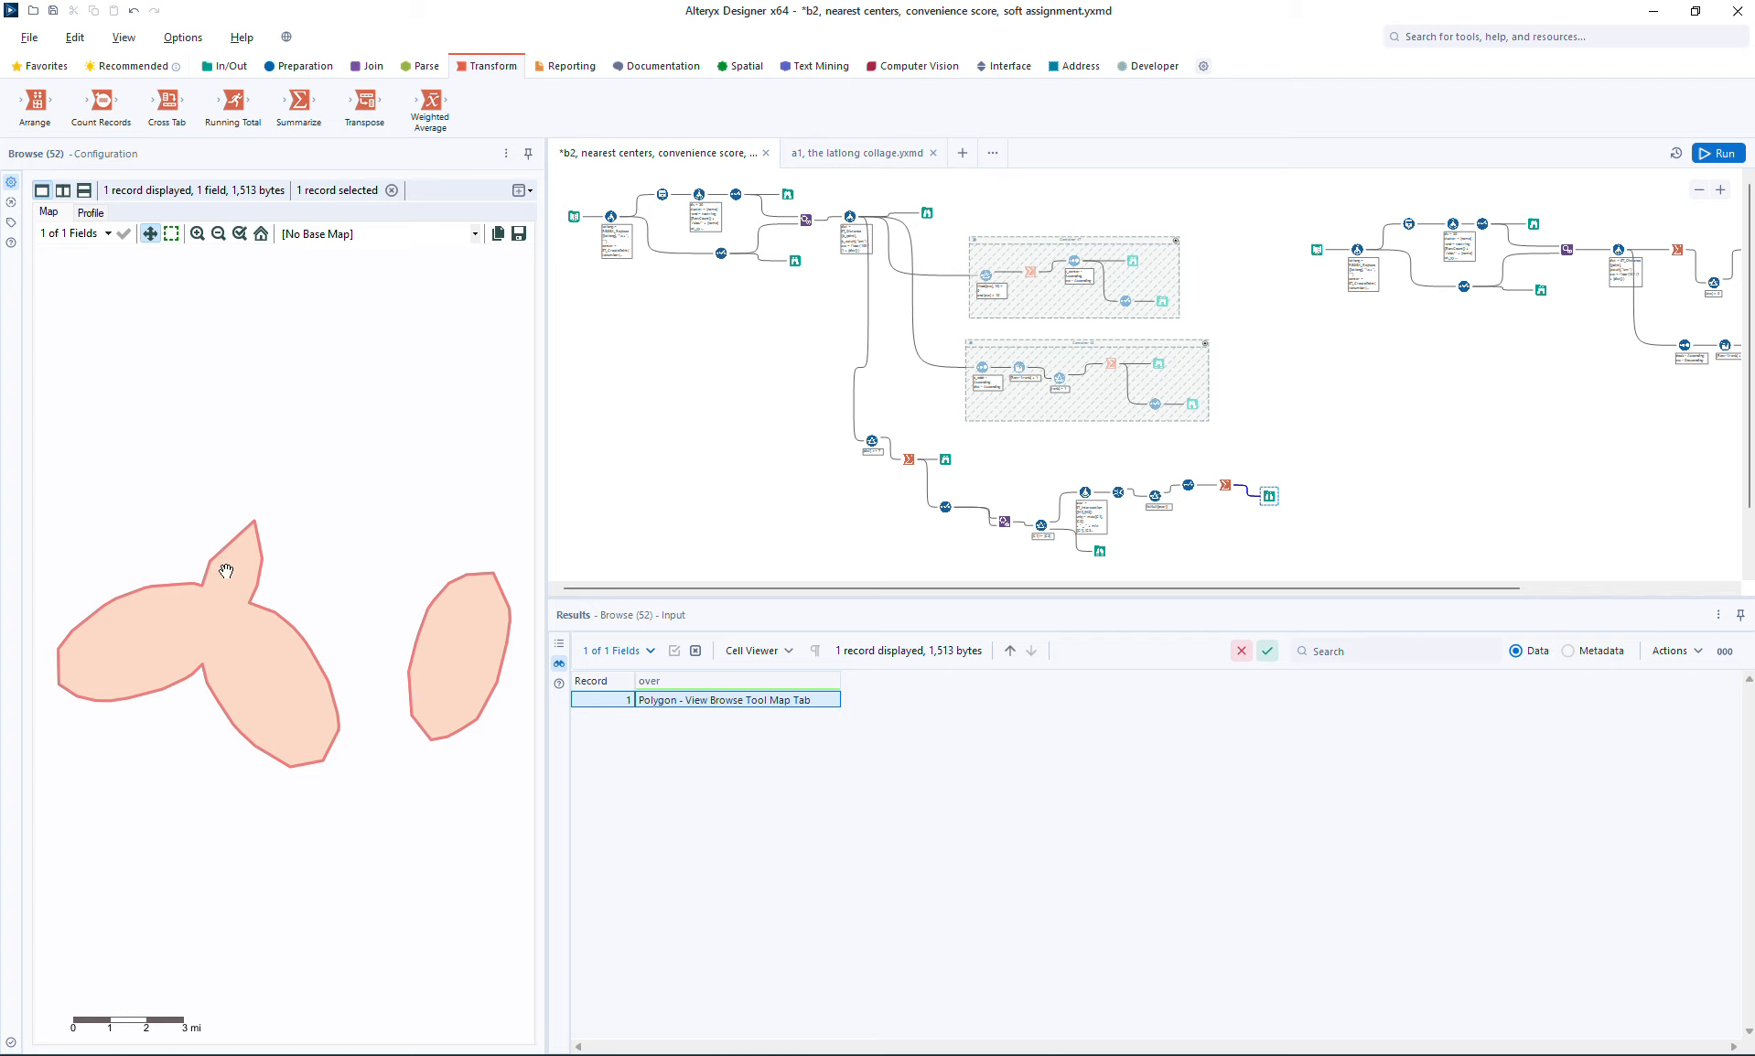
Step: Insert a Poly-Split tool between the Summarize and the final Browse, splitting the over field into Detailed Regions
{"action": "left_click_drag", "start_coordinate": [1270, 496], "coordinate": [1321, 503]}
{"action": "left_click", "coordinate": [741, 67]}
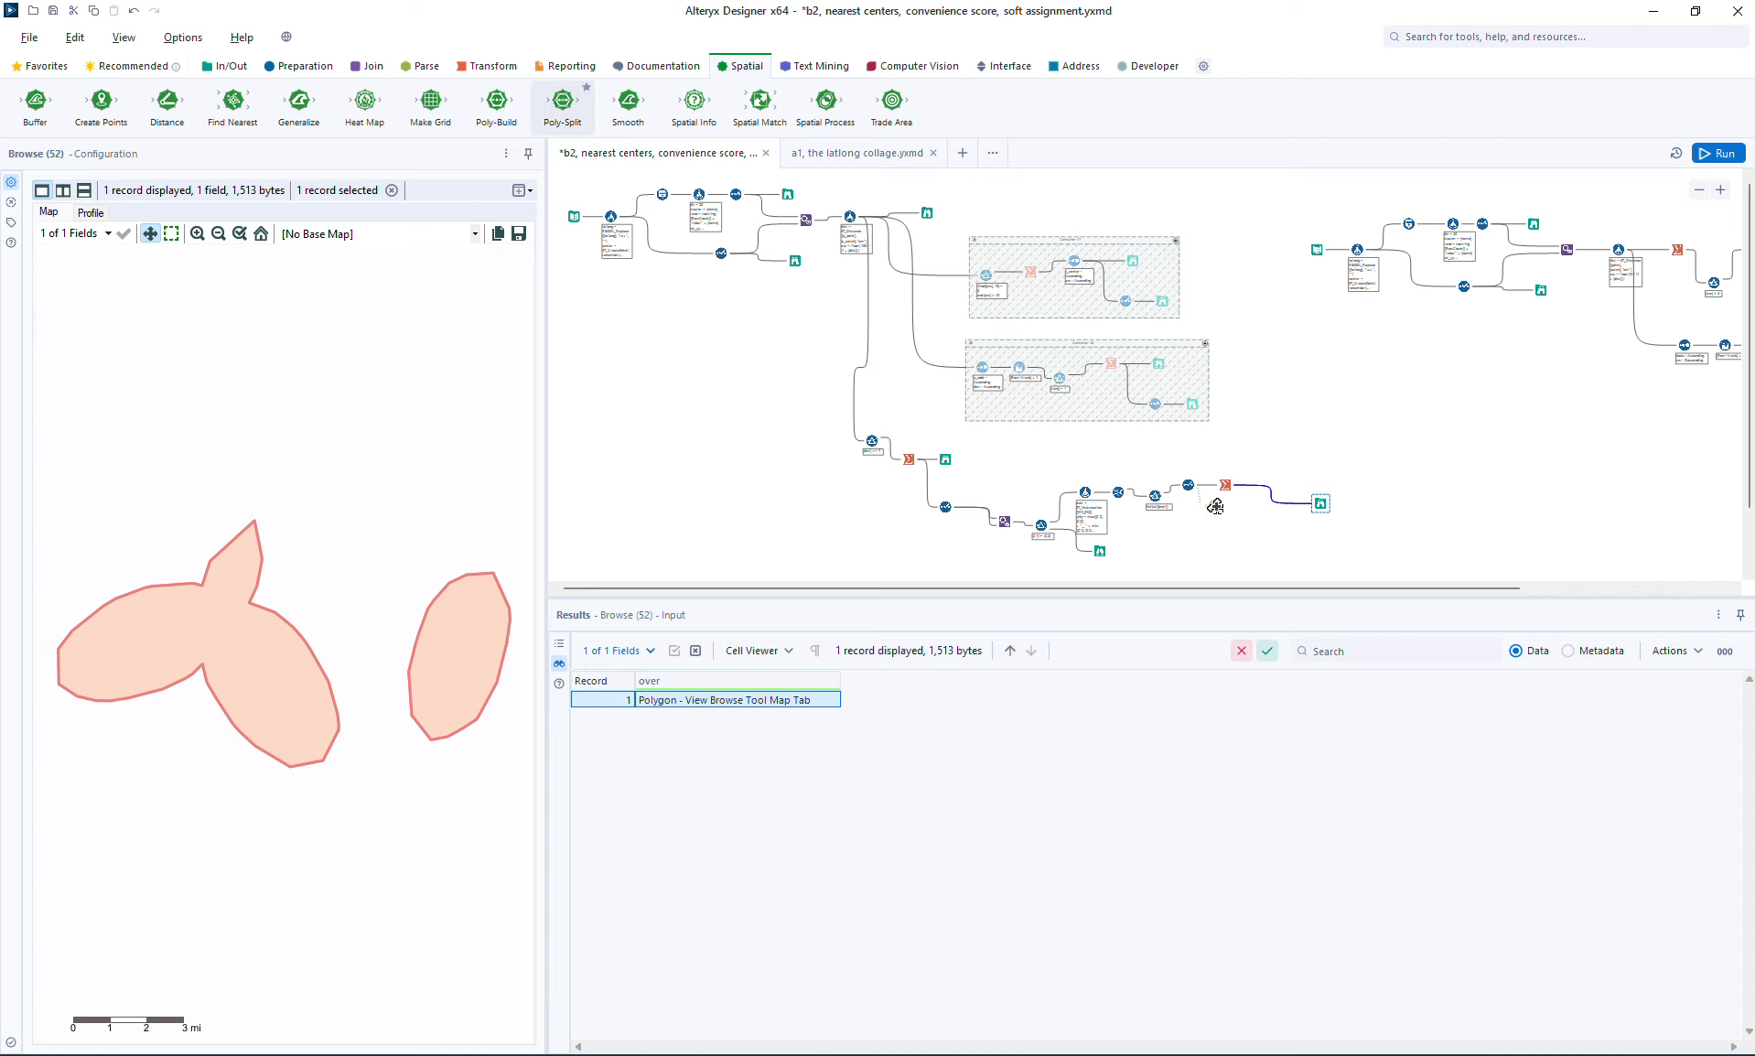
{"action": "left_click_drag", "start_coordinate": [1259, 487], "coordinate": [1272, 482]}
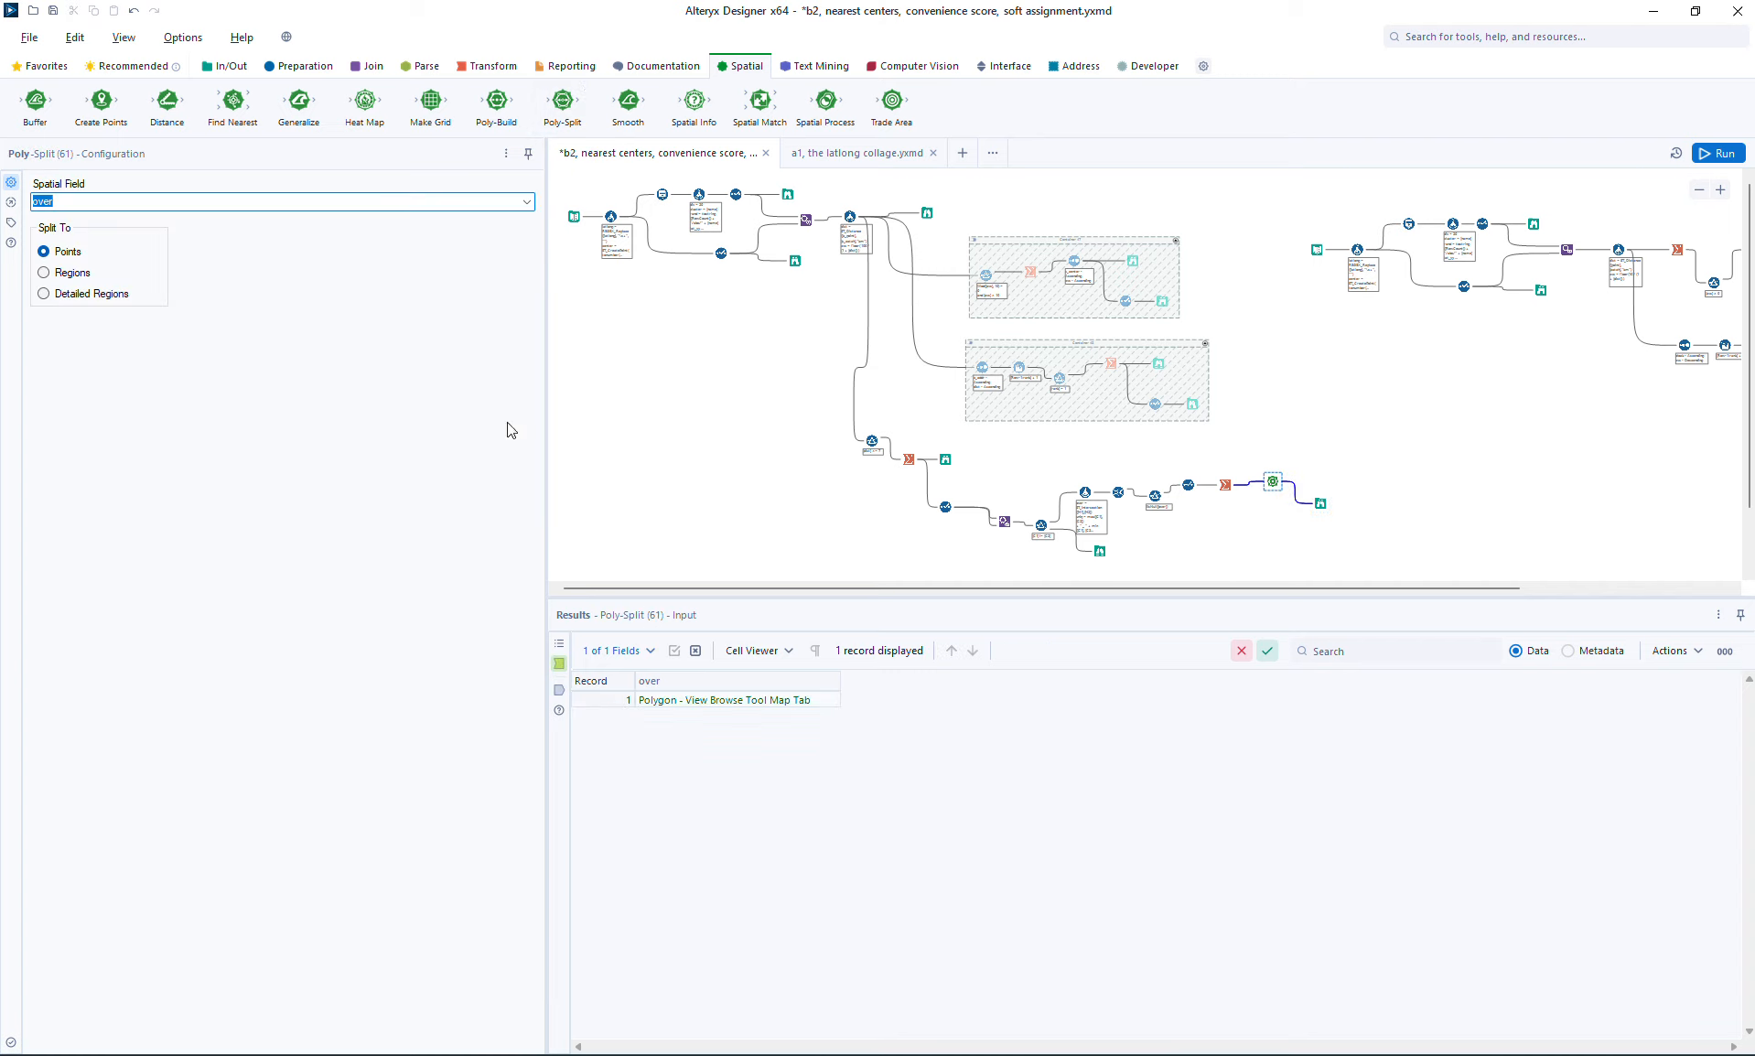
{"action": "left_click", "coordinate": [81, 298]}
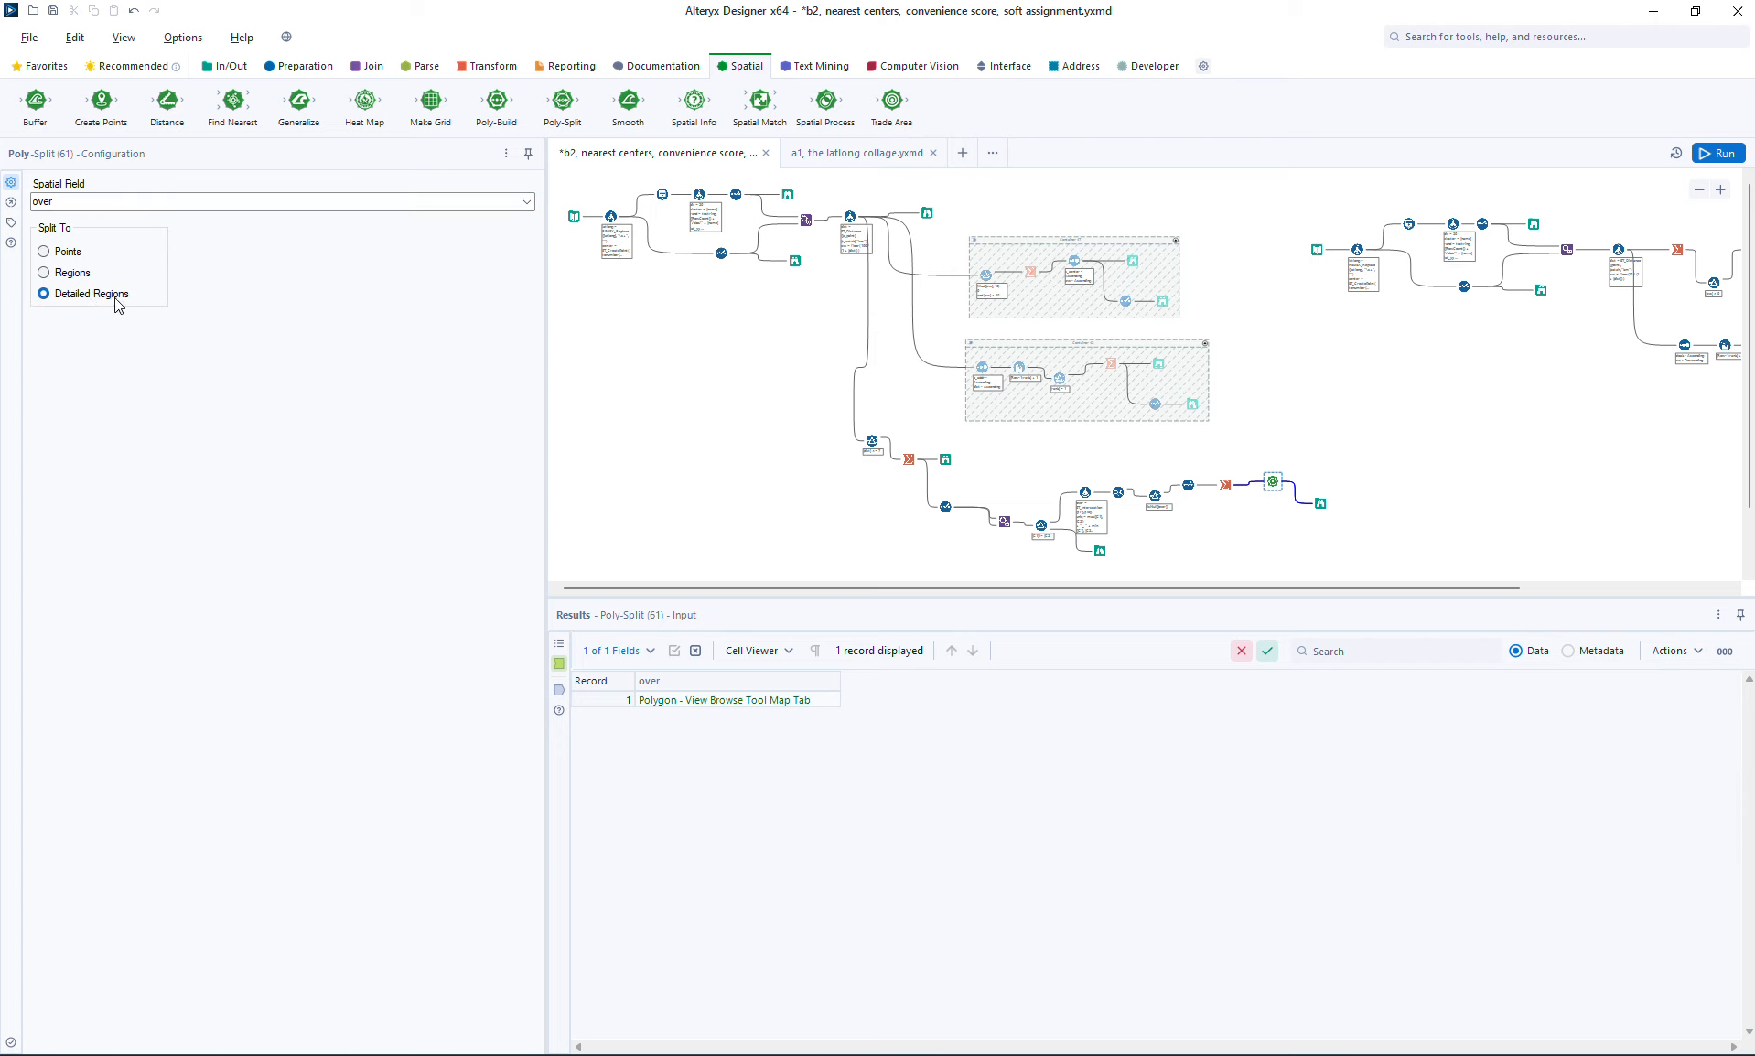
Step: Insert a Spatial Info tool after the Poly-Split that outputs Area (Square Kilometers), Number of Parts and Number of Points
{"action": "left_click", "coordinate": [1320, 504]}
{"action": "left_click_drag", "start_coordinate": [1323, 504], "coordinate": [1360, 492]}
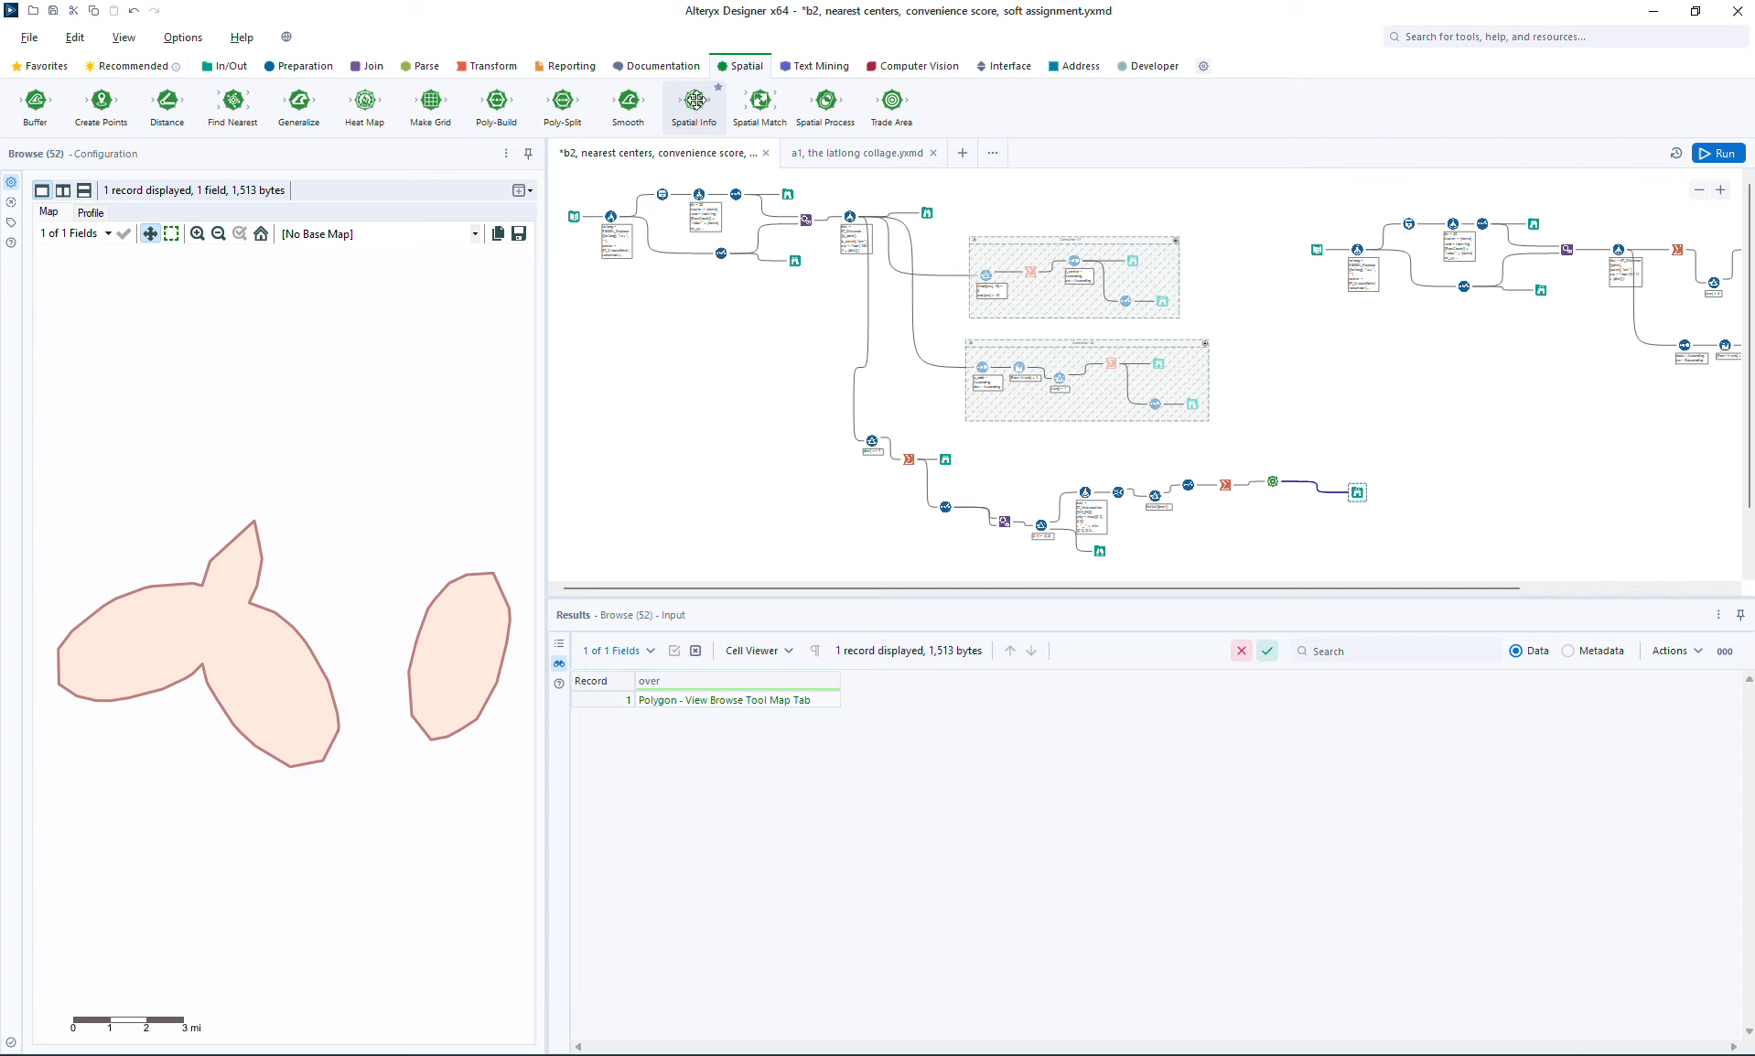
{"action": "left_click_drag", "start_coordinate": [696, 98], "coordinate": [1306, 482]}
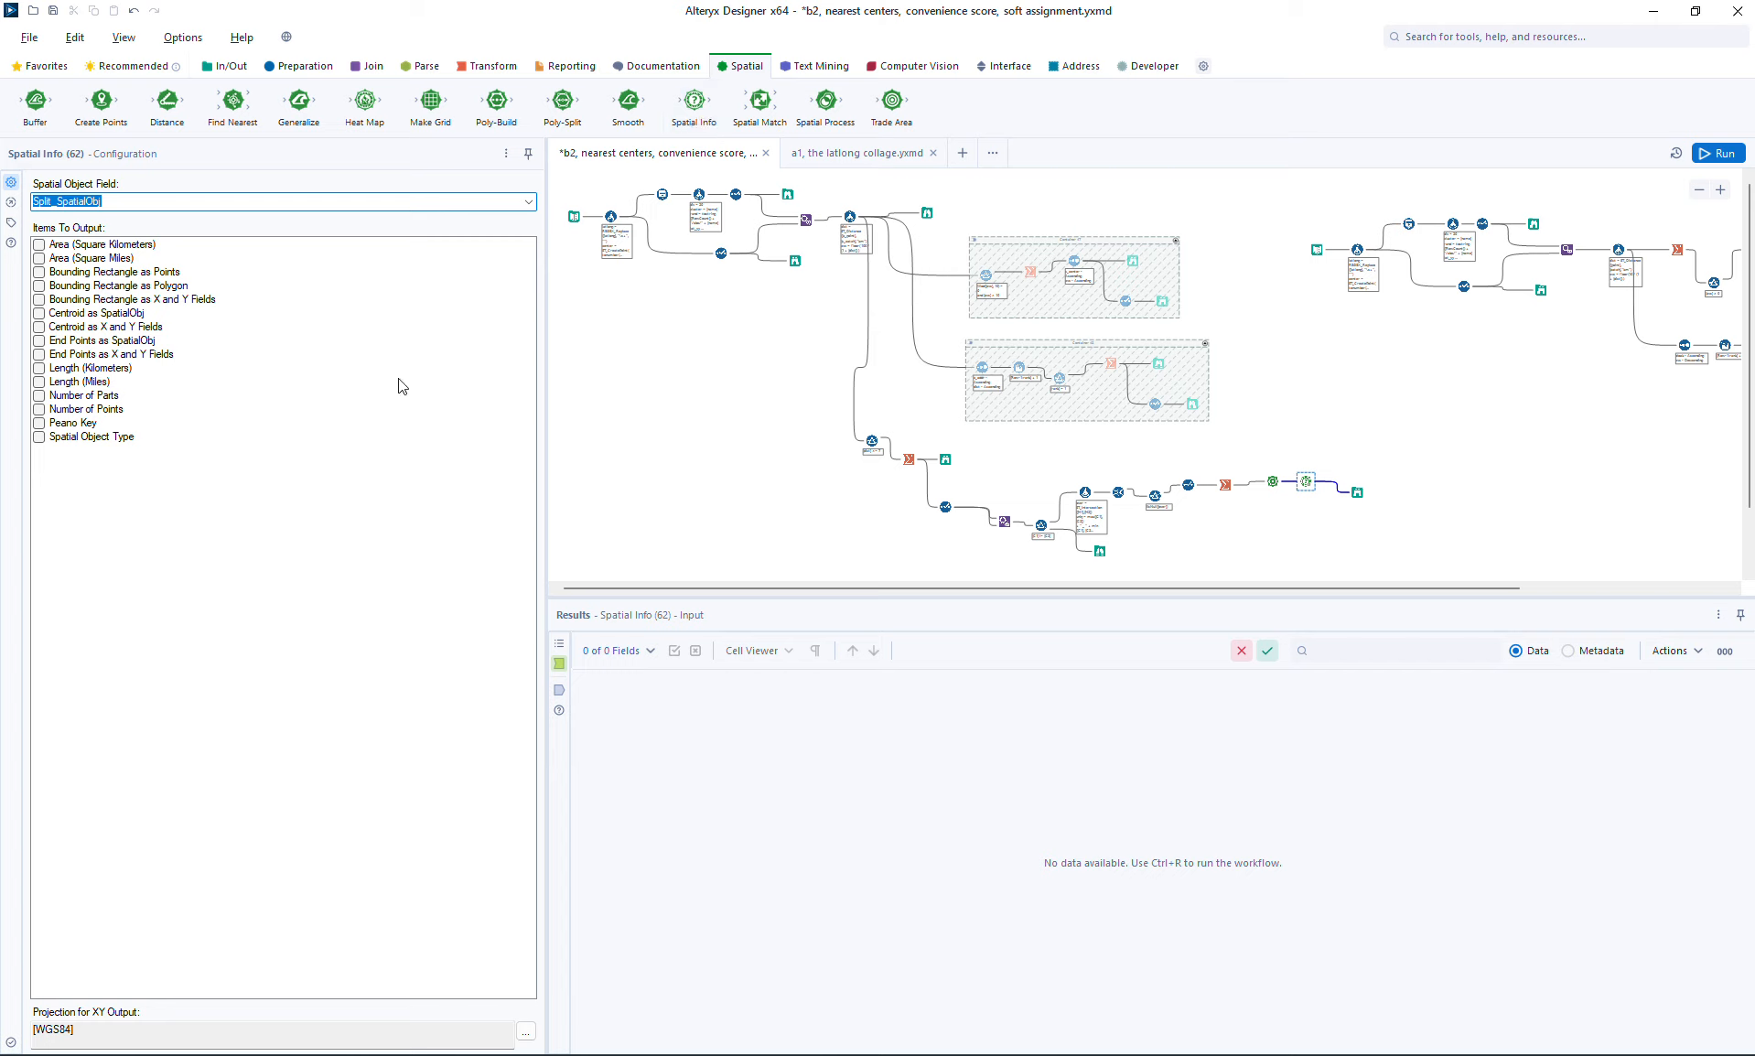
{"action": "left_click", "coordinate": [143, 244]}
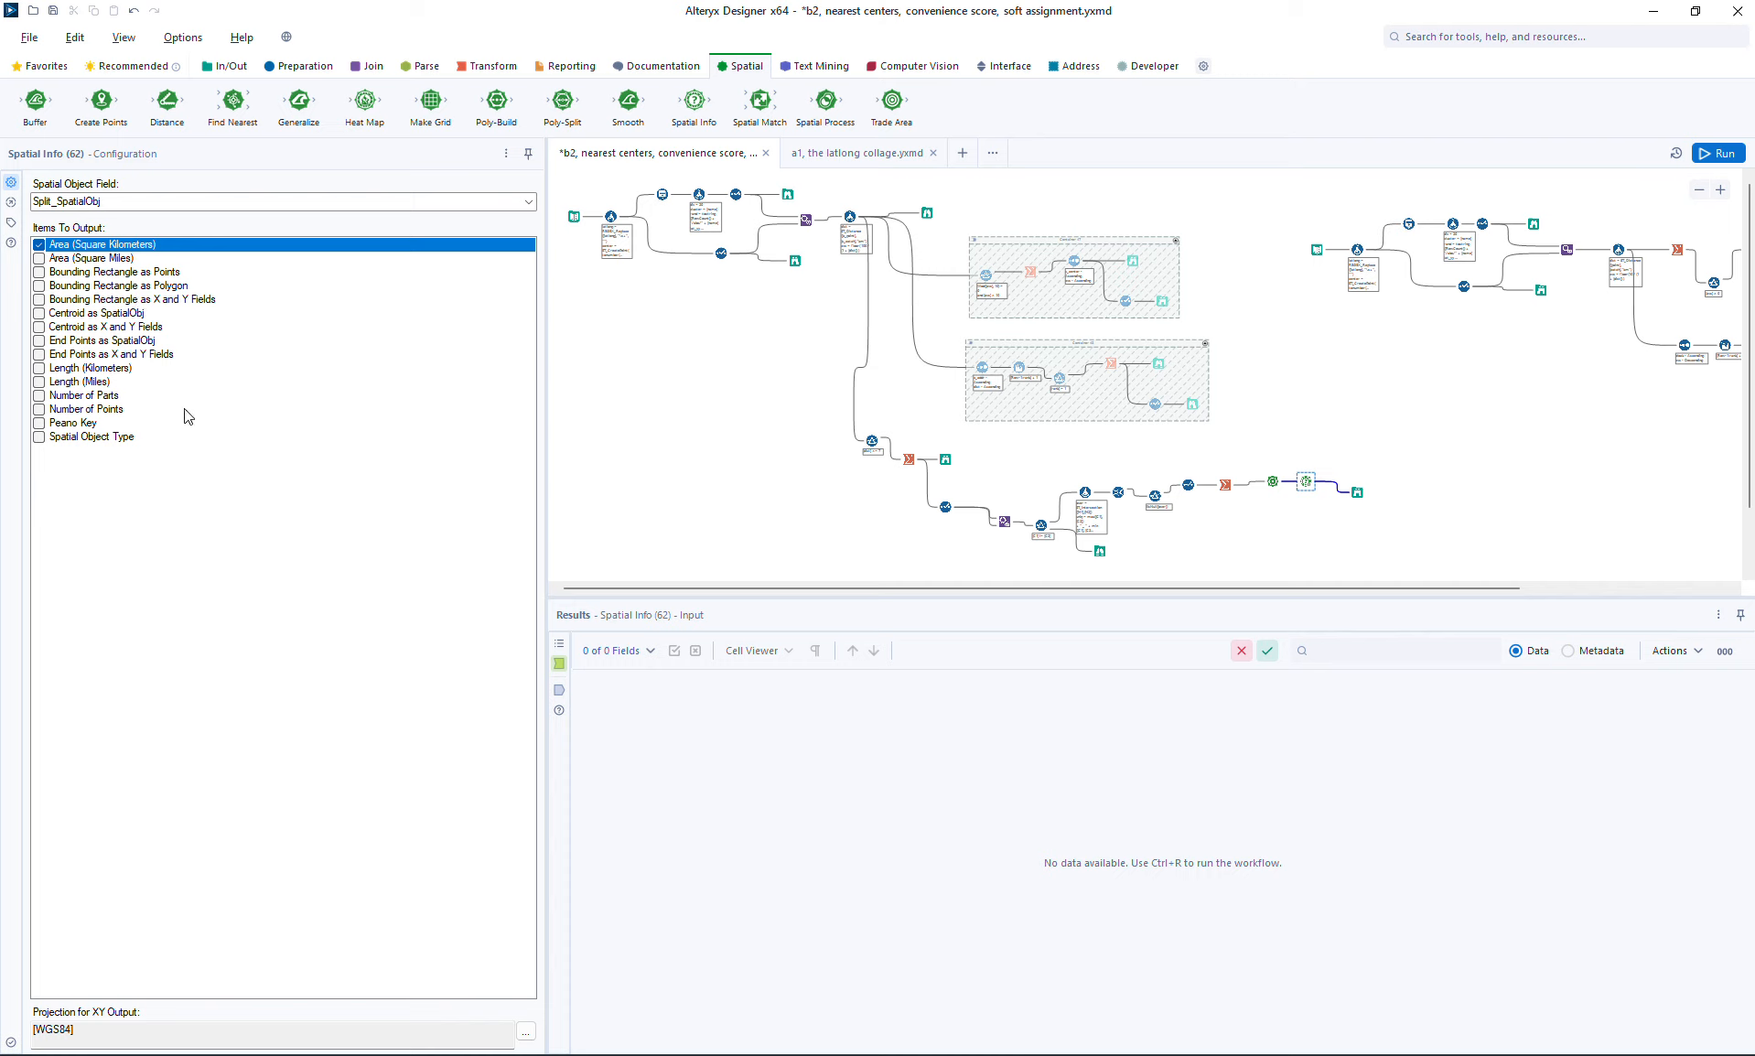
{"action": "left_click", "coordinate": [115, 396]}
{"action": "left_click", "coordinate": [111, 410]}
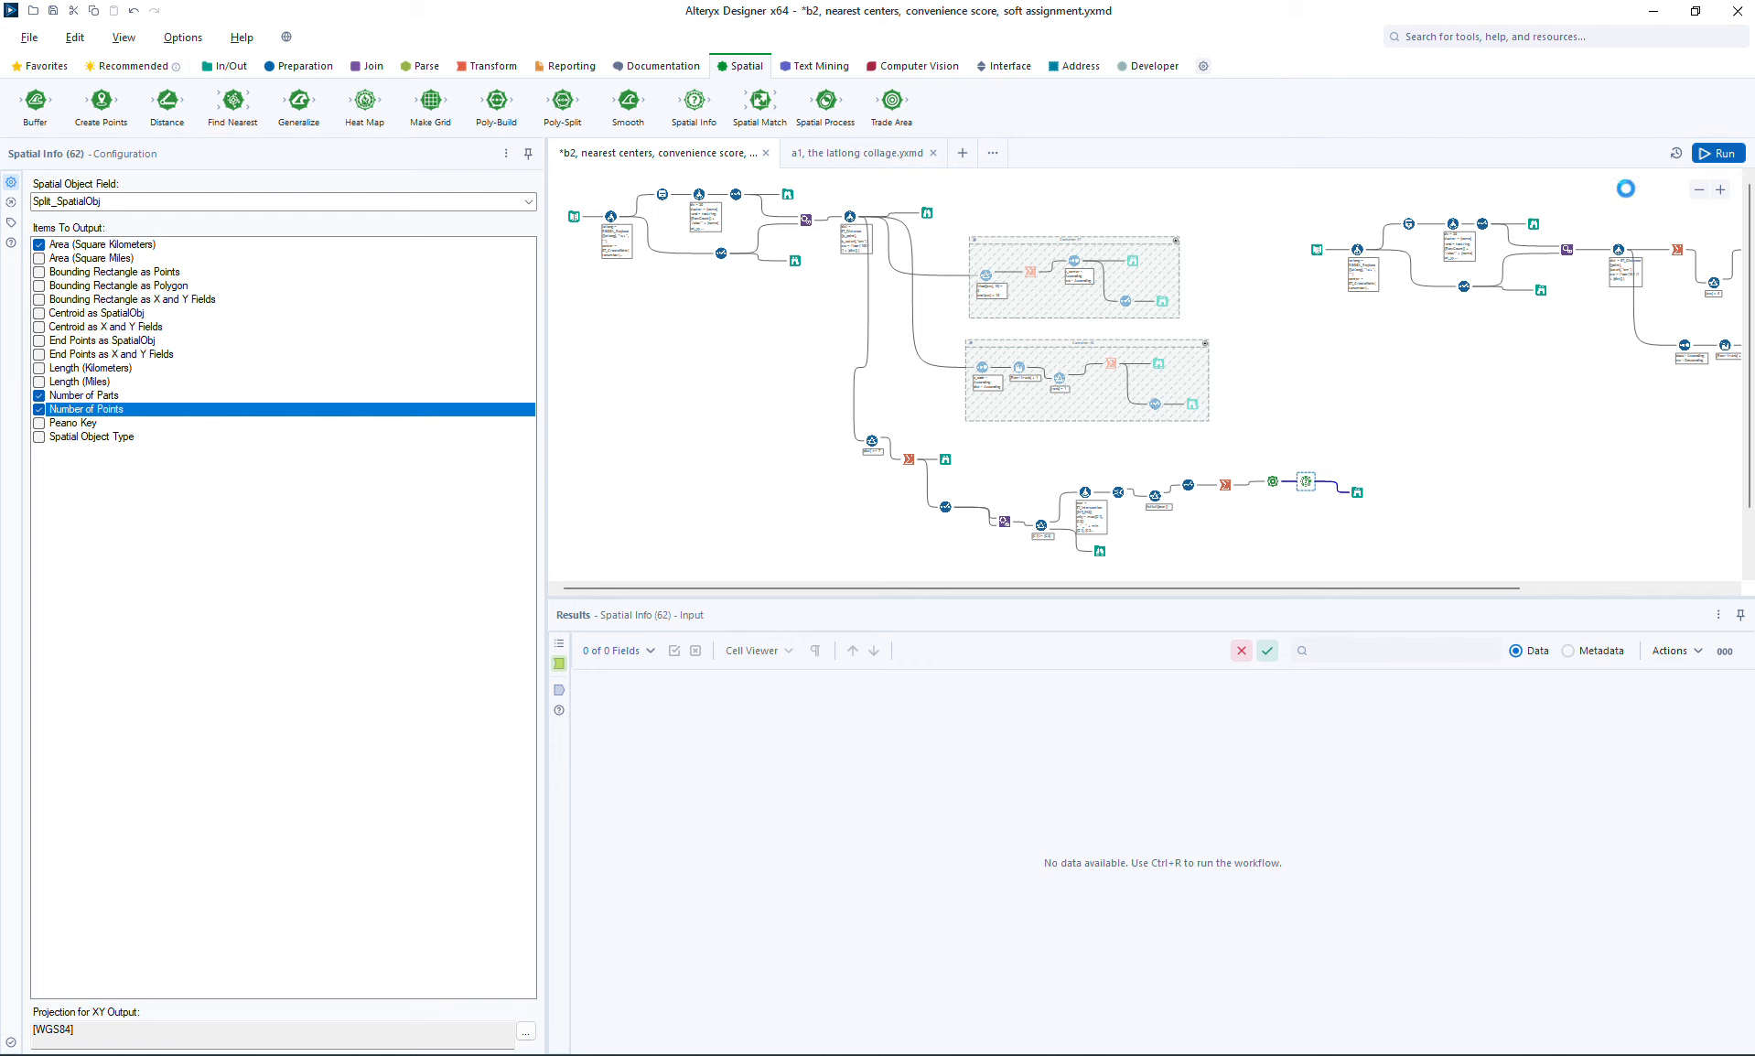
Step: Examine the area, part count and point count of each split region while highlighting it on the Browse map
{"action": "left_click", "coordinate": [1524, 373]}
{"action": "left_click", "coordinate": [1357, 494]}
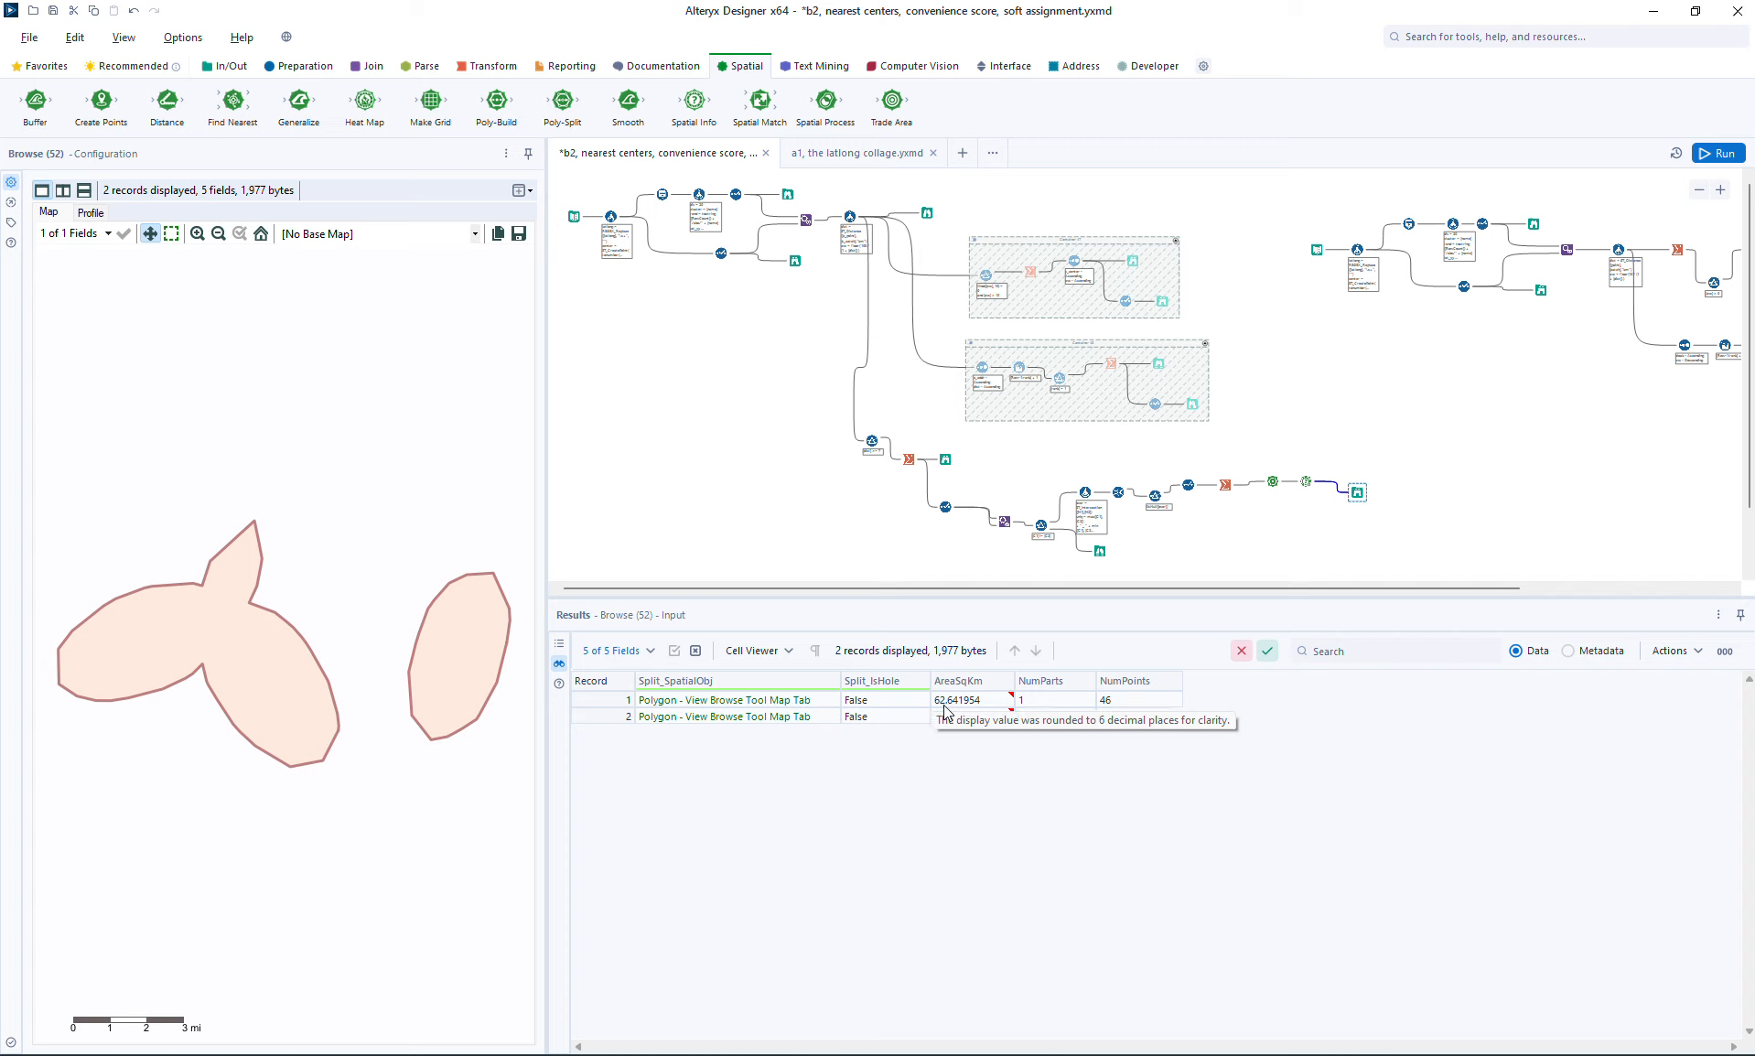
{"action": "left_click", "coordinate": [710, 704]}
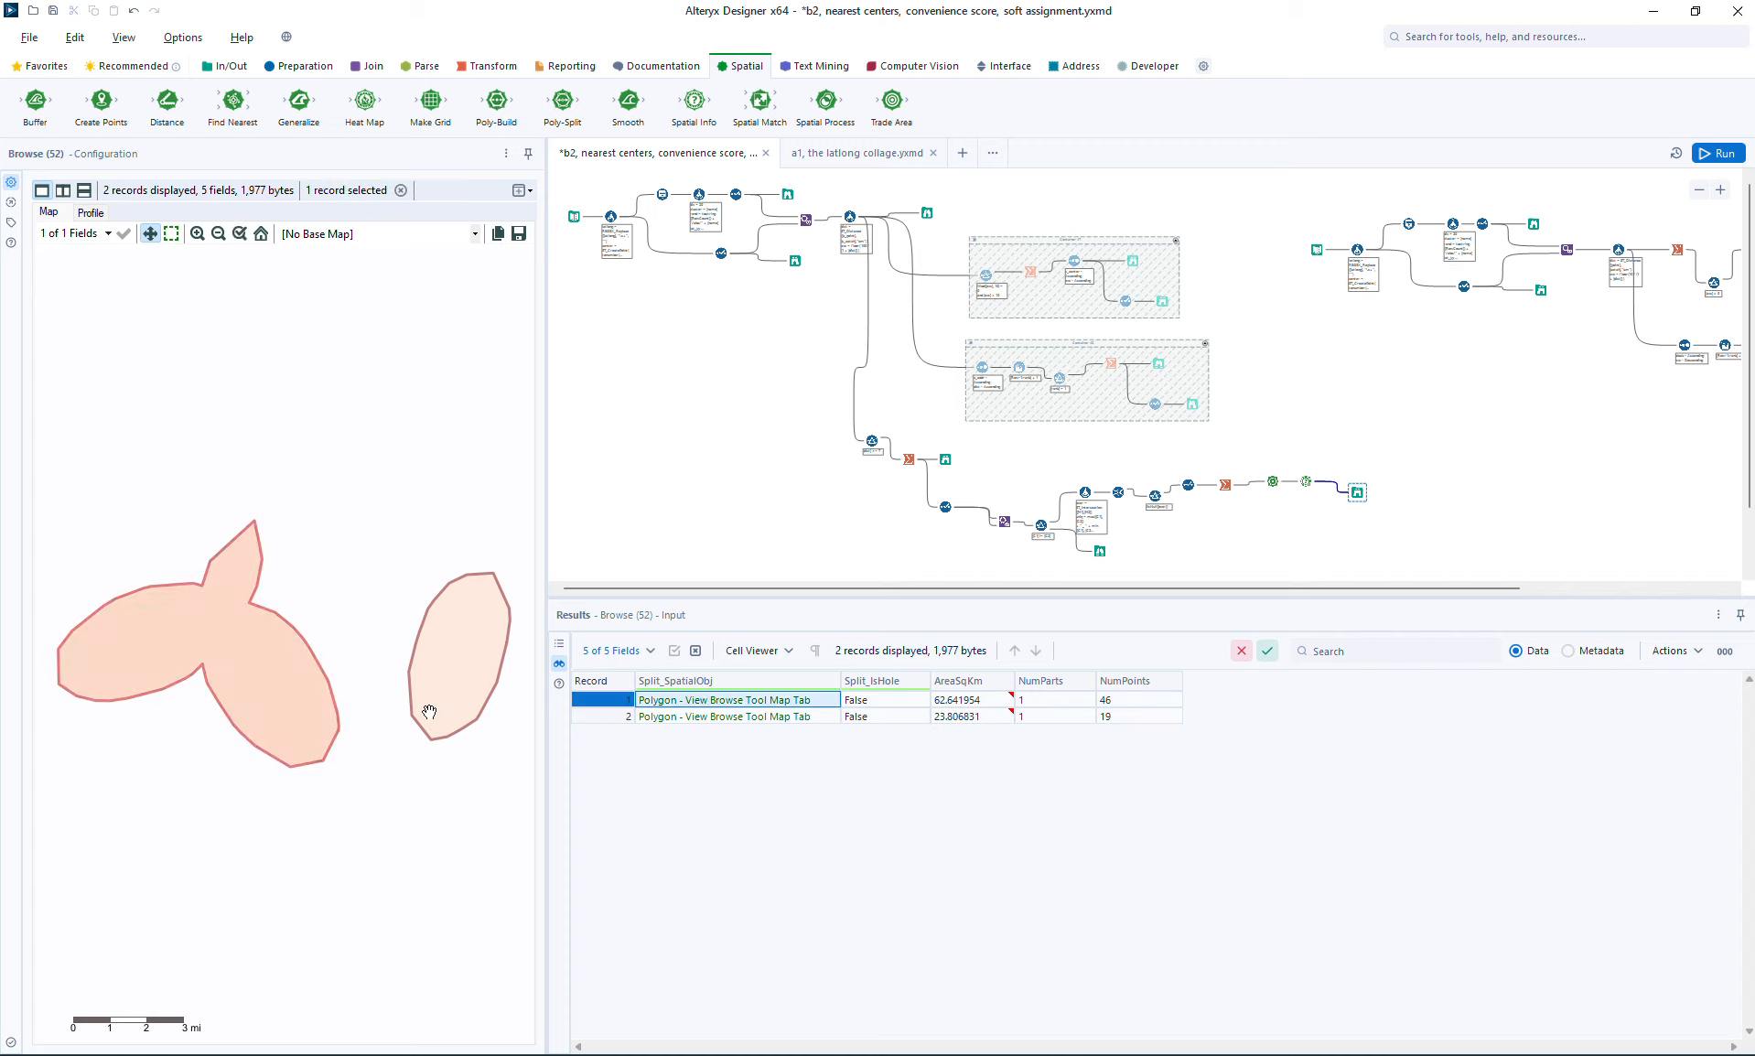
{"action": "left_click", "coordinate": [961, 716]}
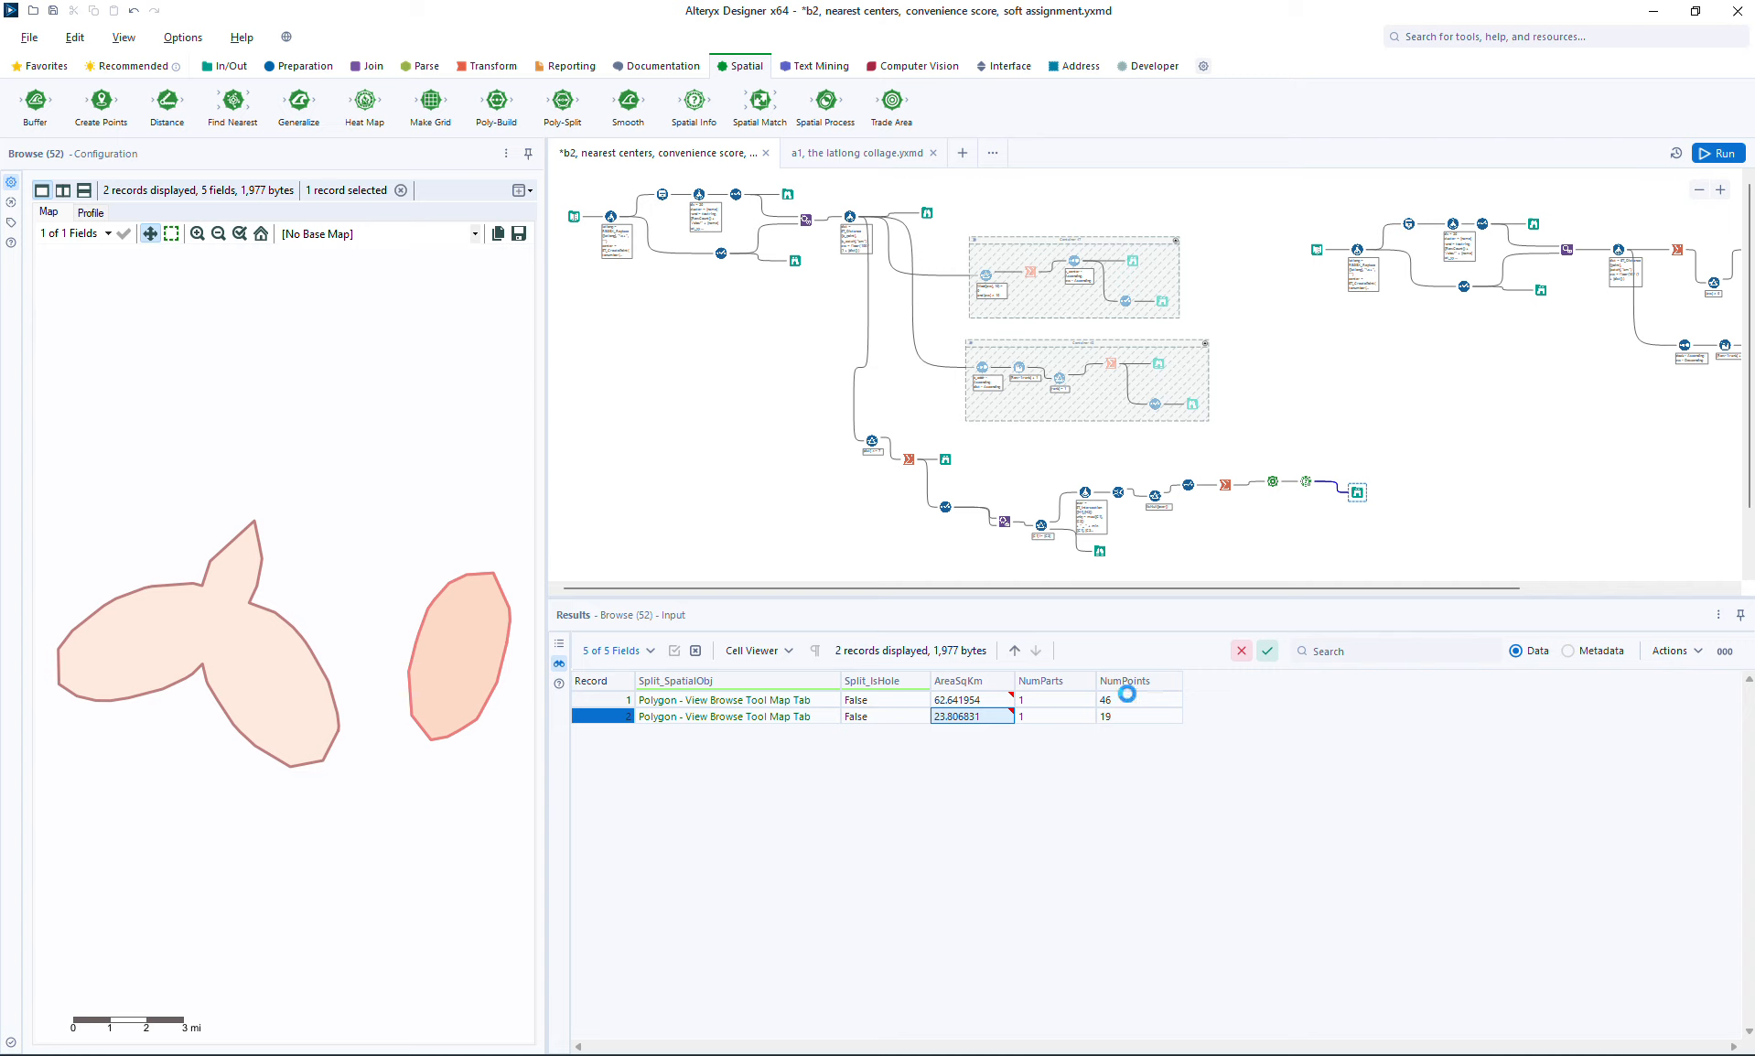
{"action": "left_click", "coordinate": [1132, 700]}
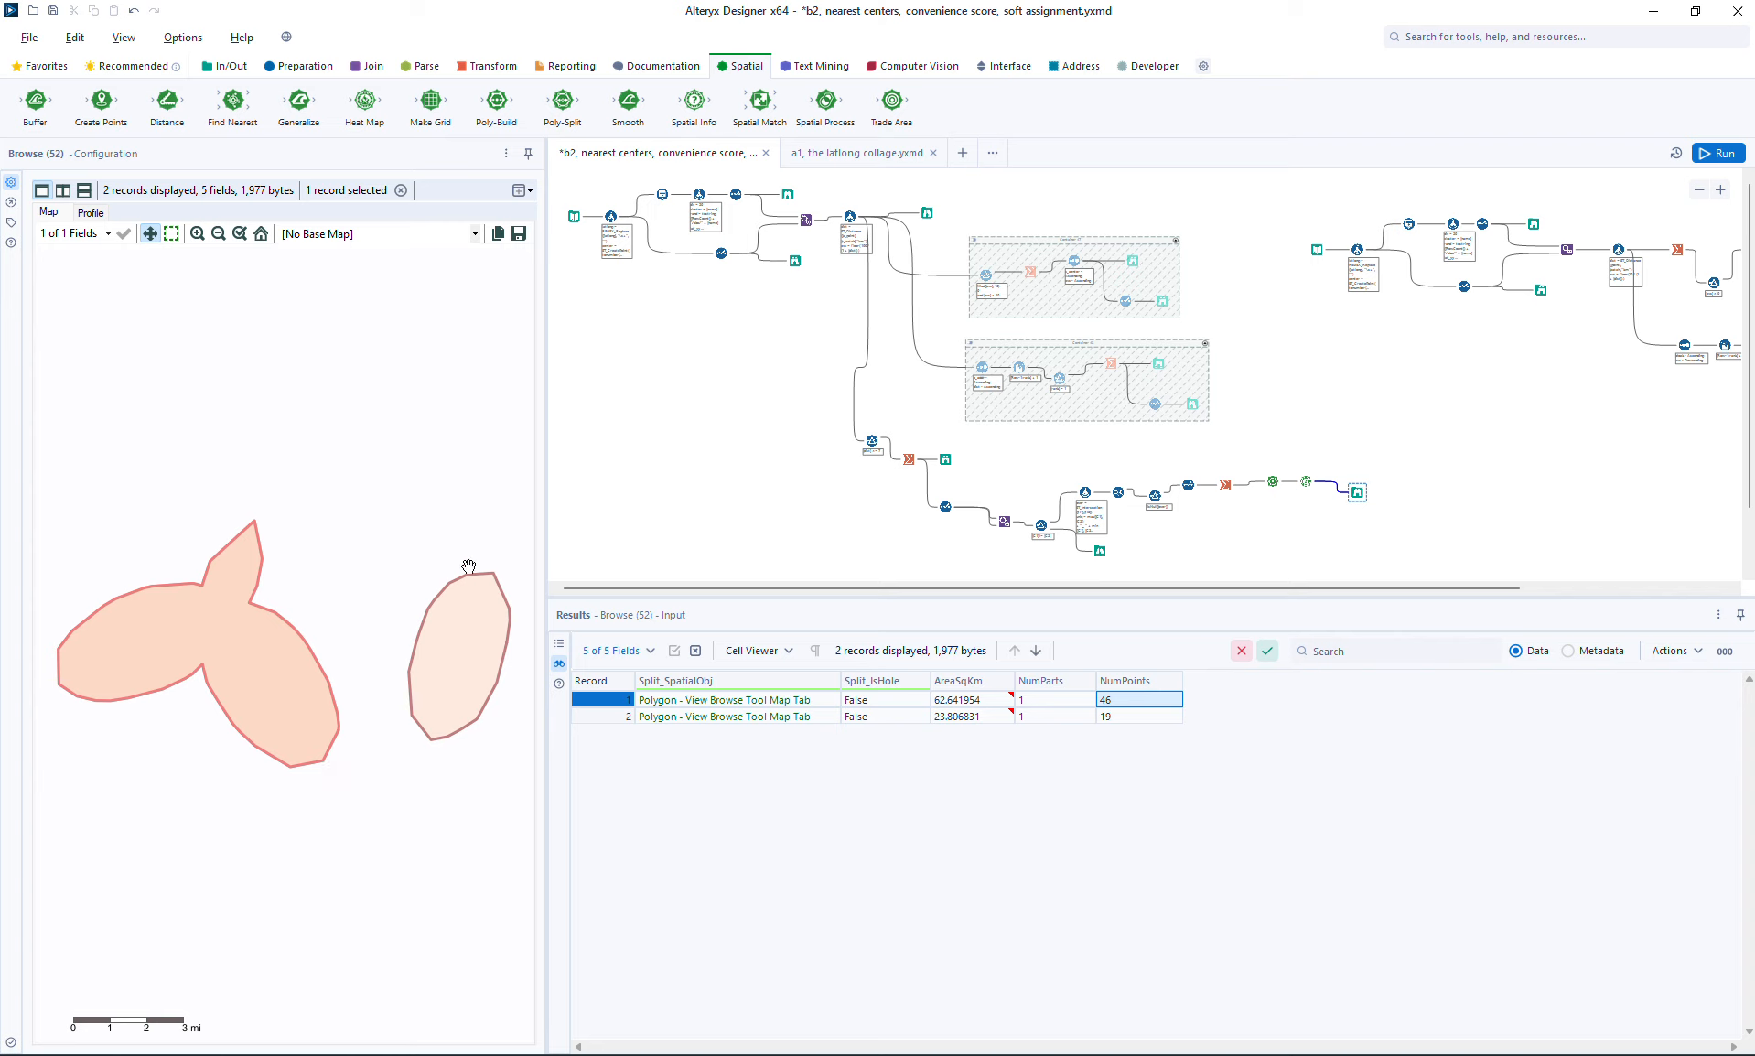
{"action": "left_click", "coordinate": [1107, 716]}
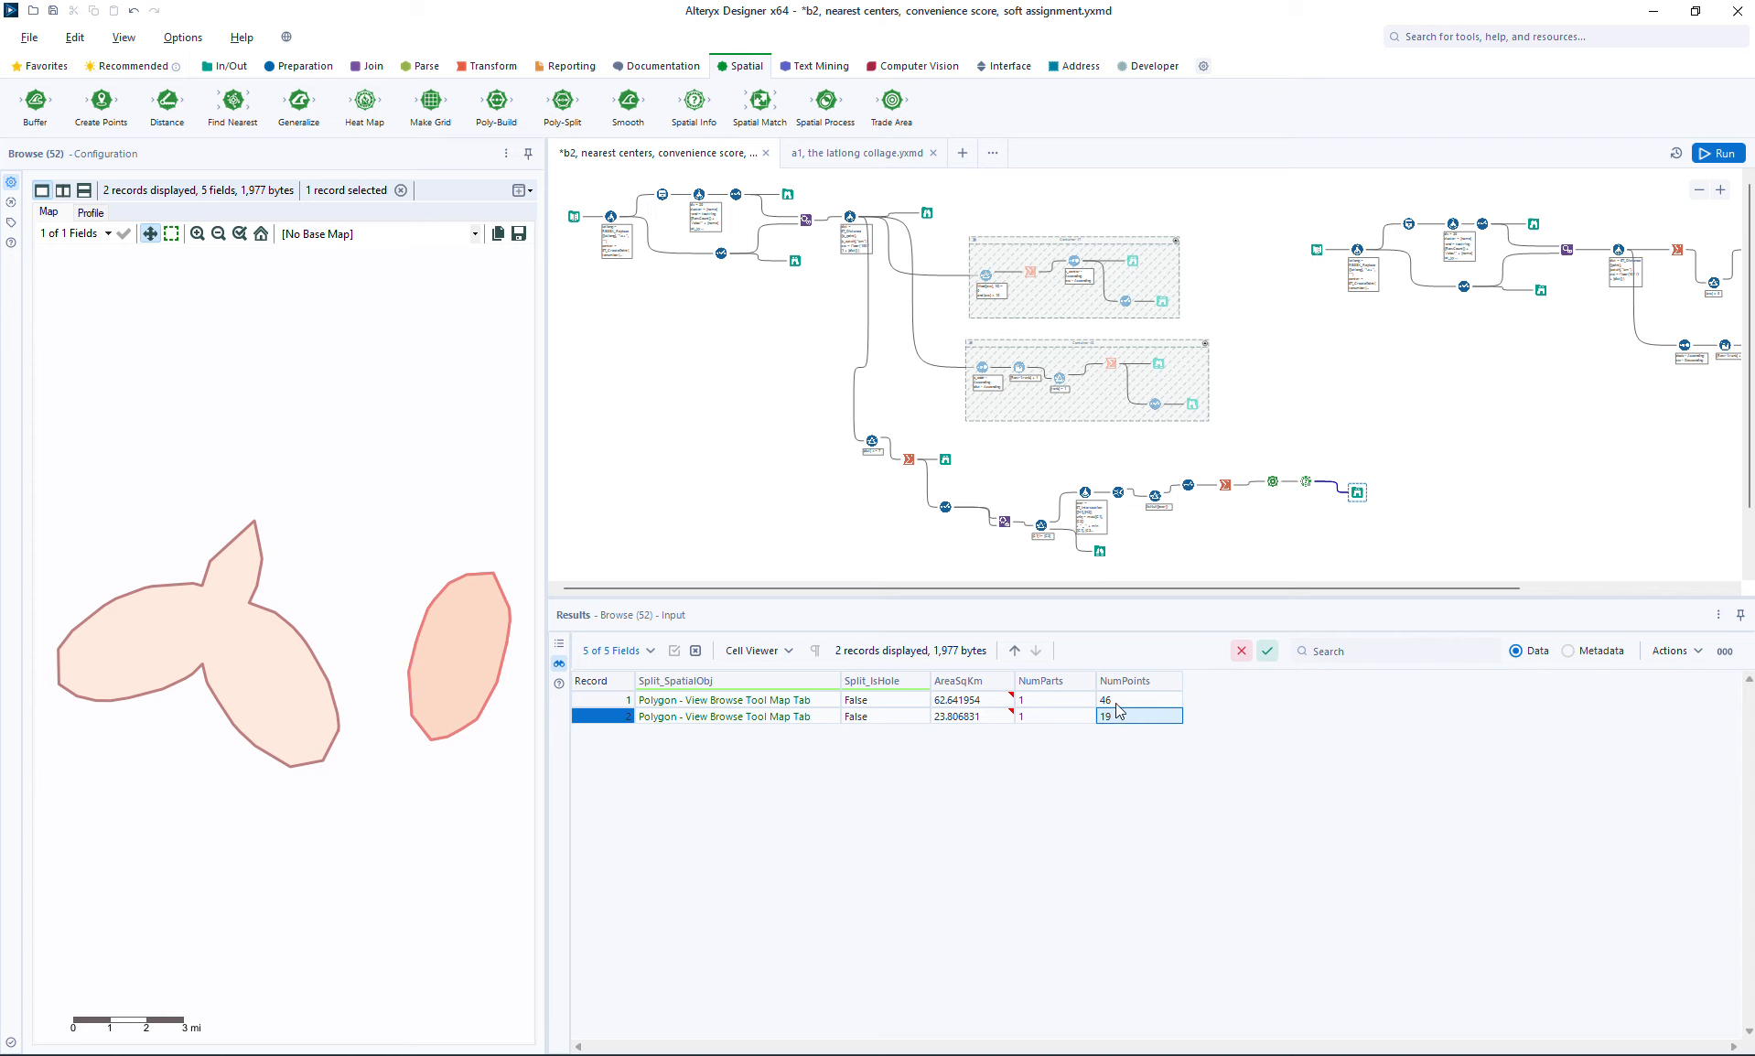
{"action": "left_click", "coordinate": [1056, 700]}
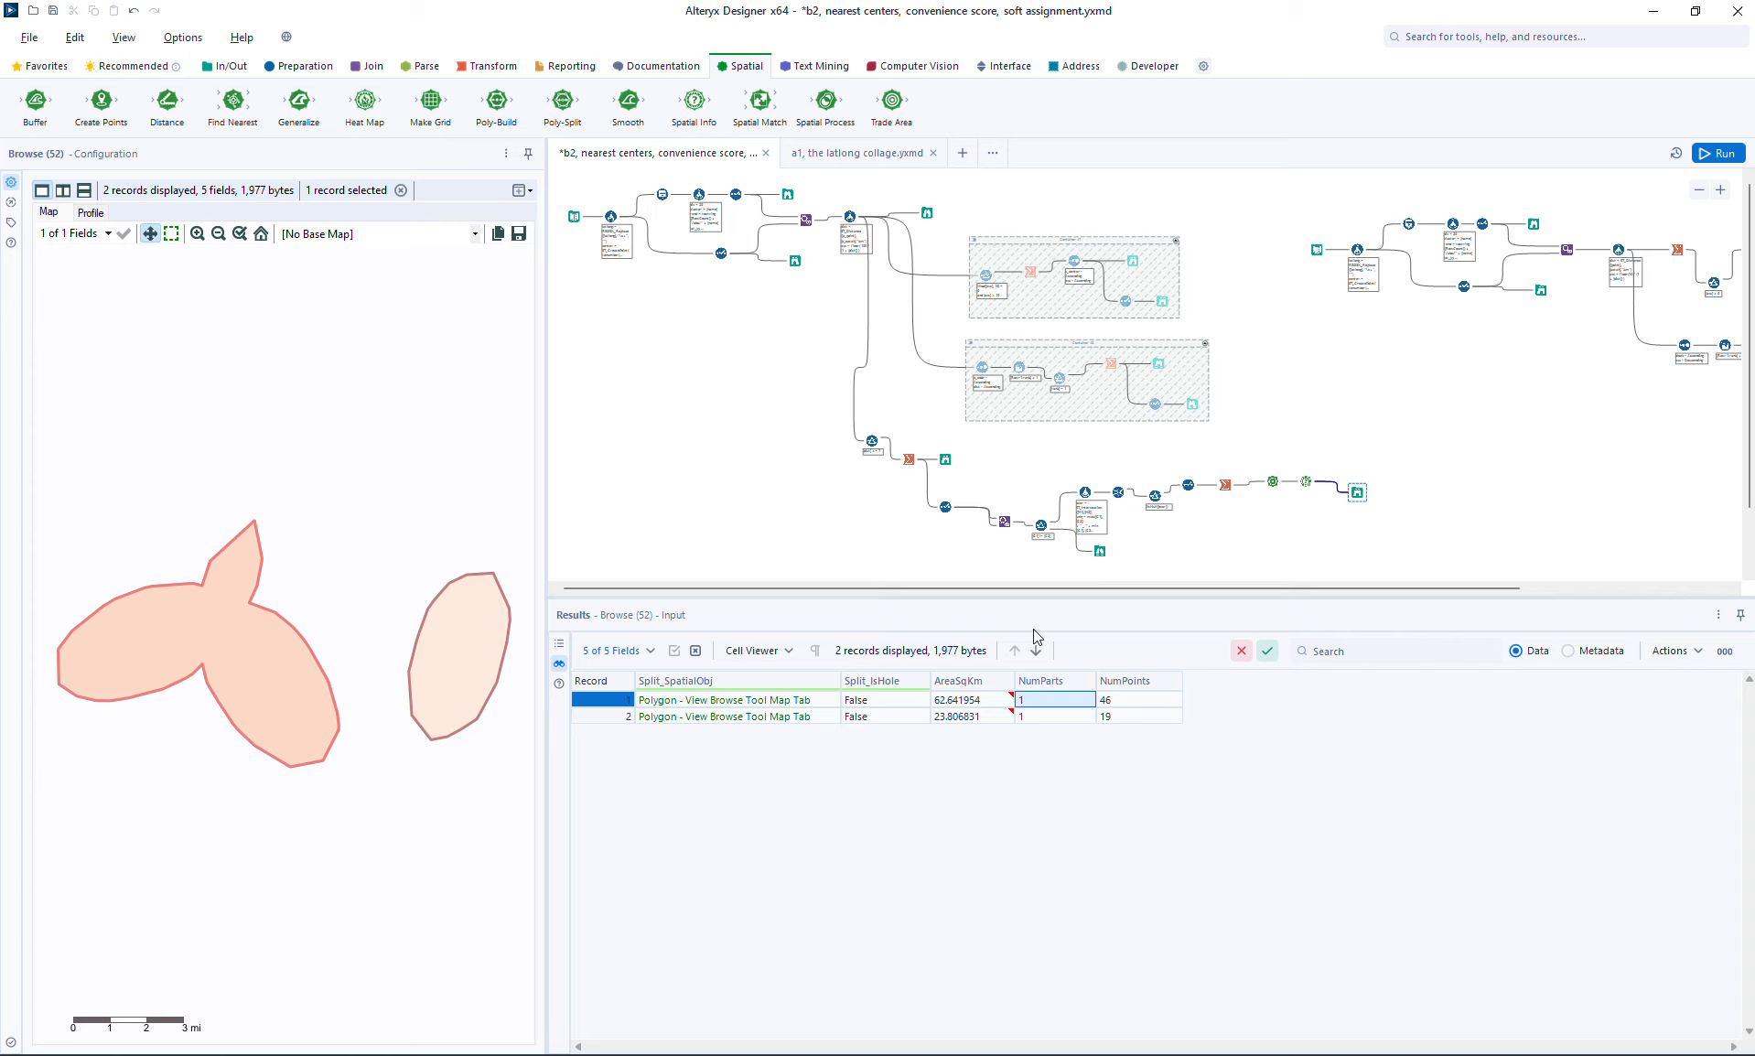
Step: Review the Summarize's combined output and compare the original convex hull catchments with the final split overlap regions
{"action": "left_click", "coordinate": [1234, 490]}
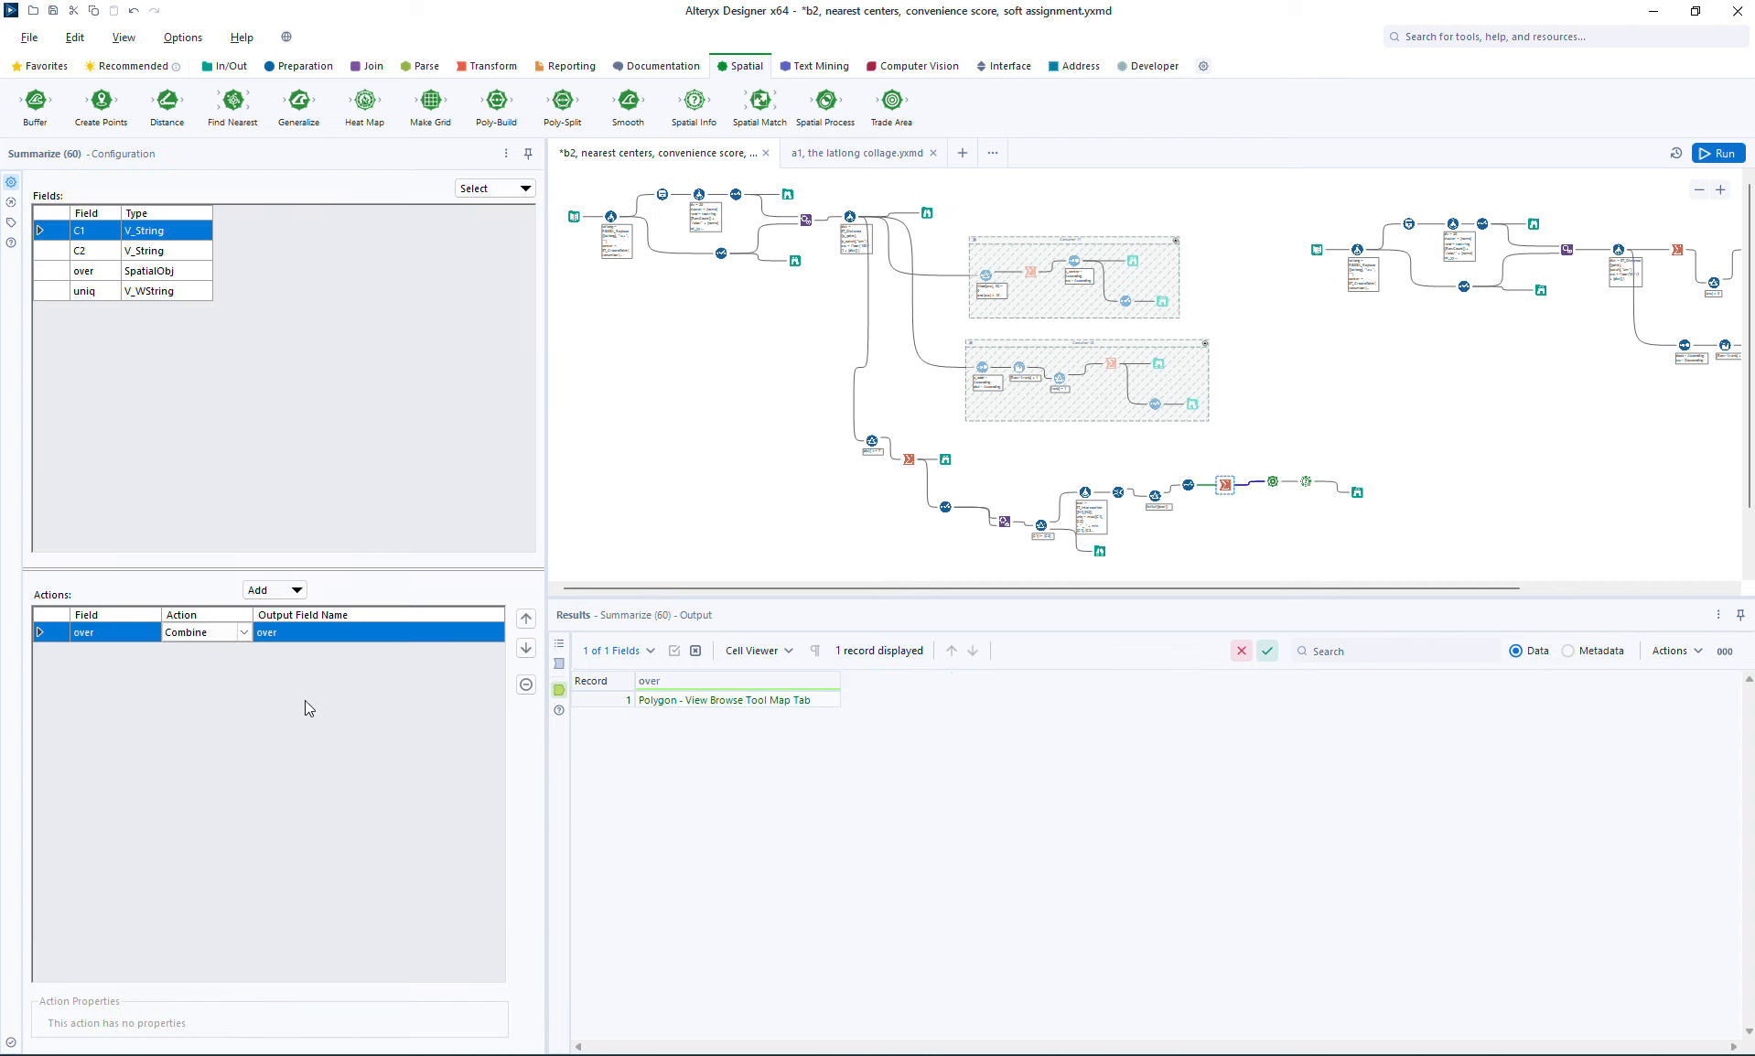
{"action": "left_click", "coordinate": [1357, 492]}
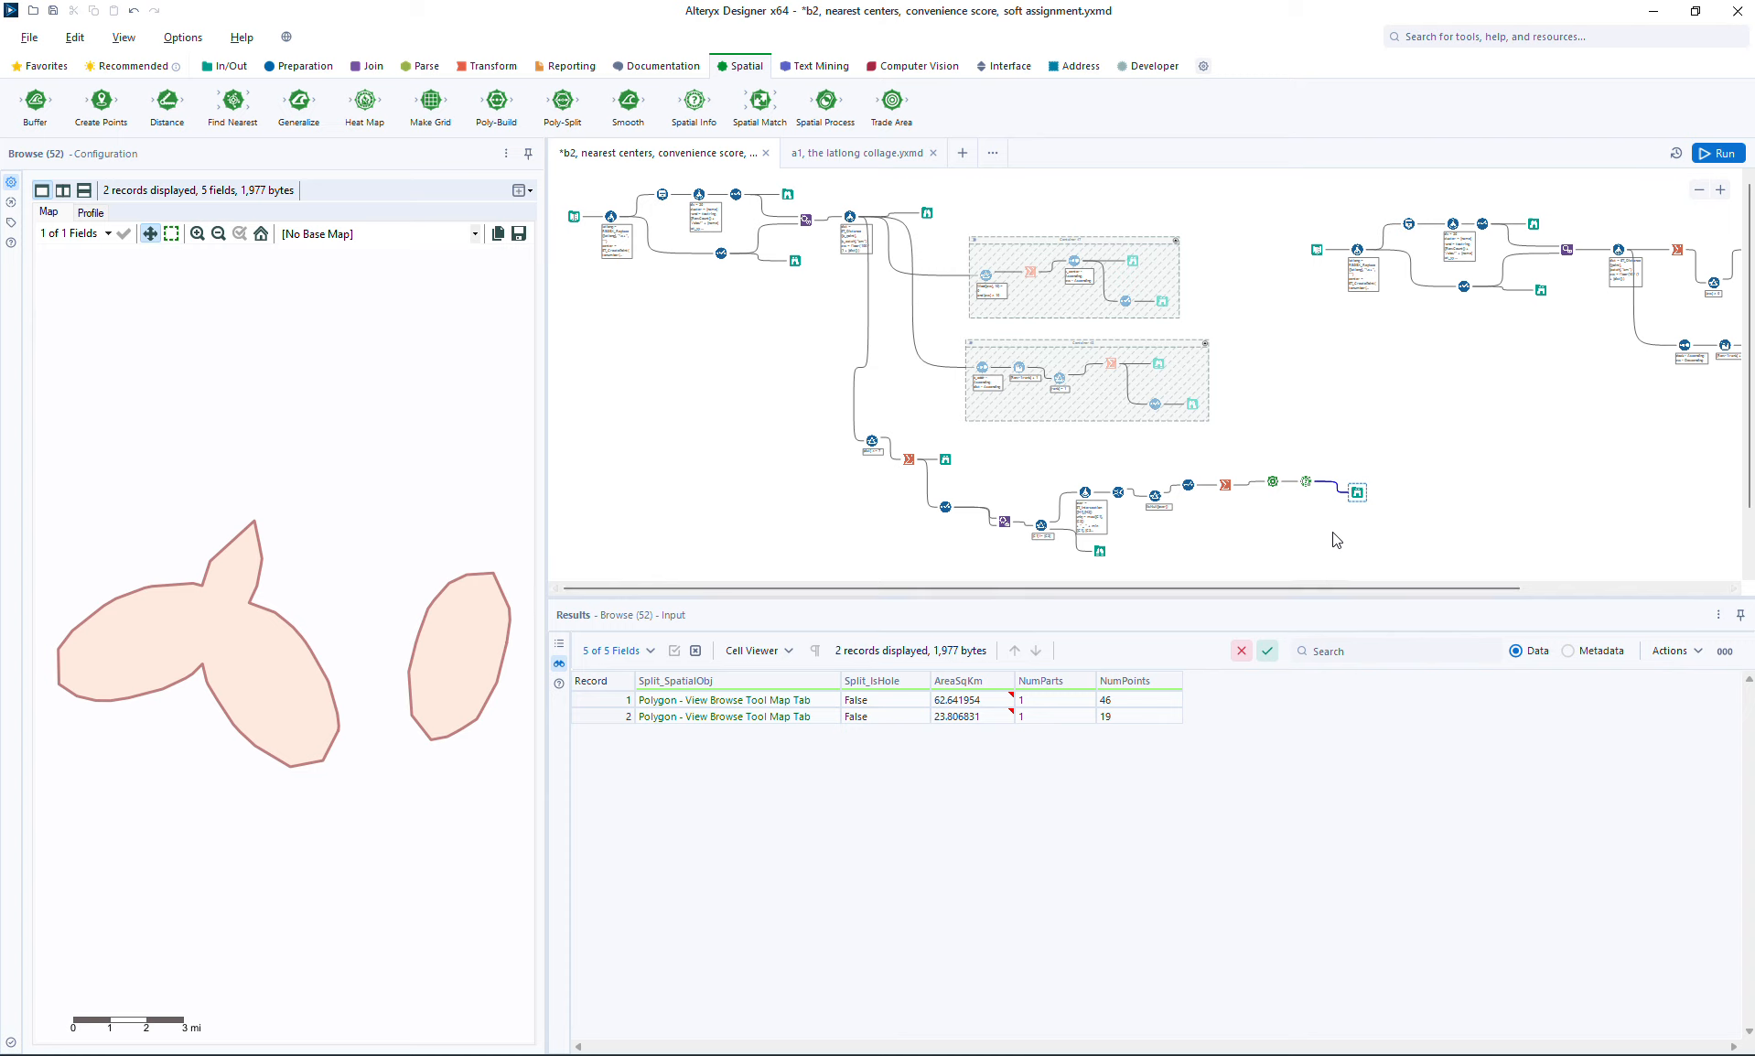
{"action": "left_click", "coordinate": [945, 459]}
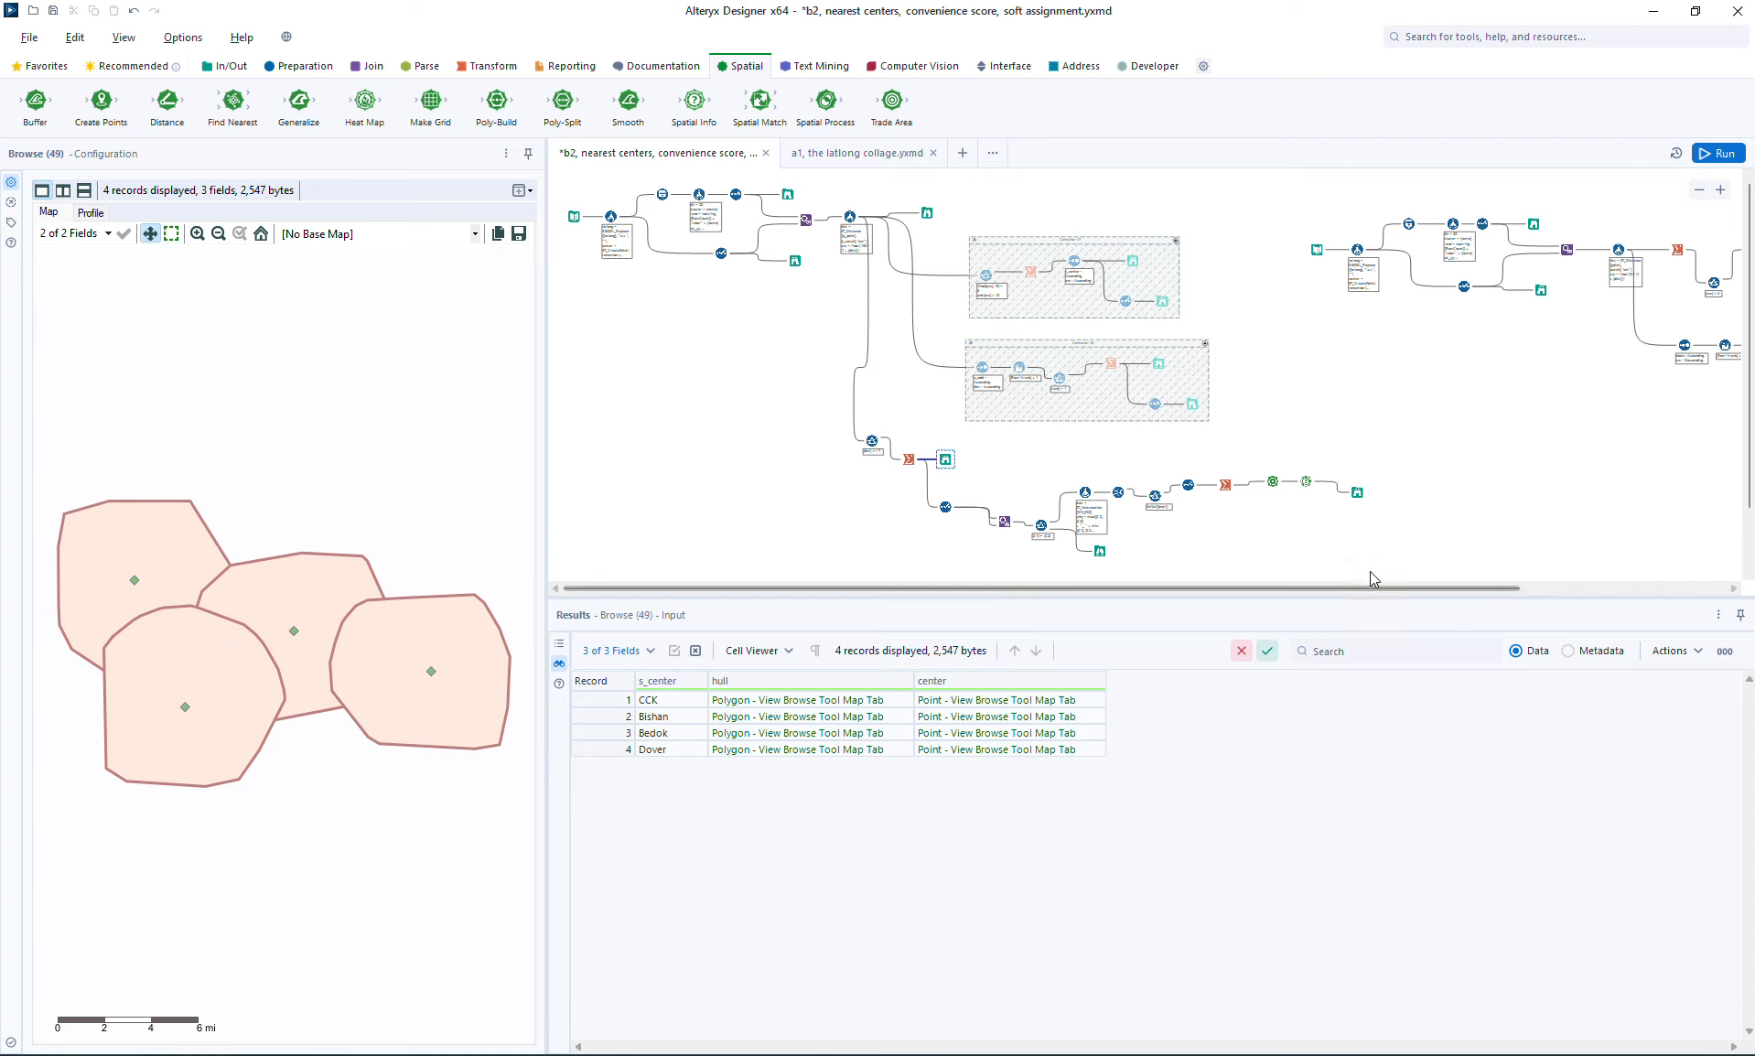
{"action": "left_click", "coordinate": [1357, 492]}
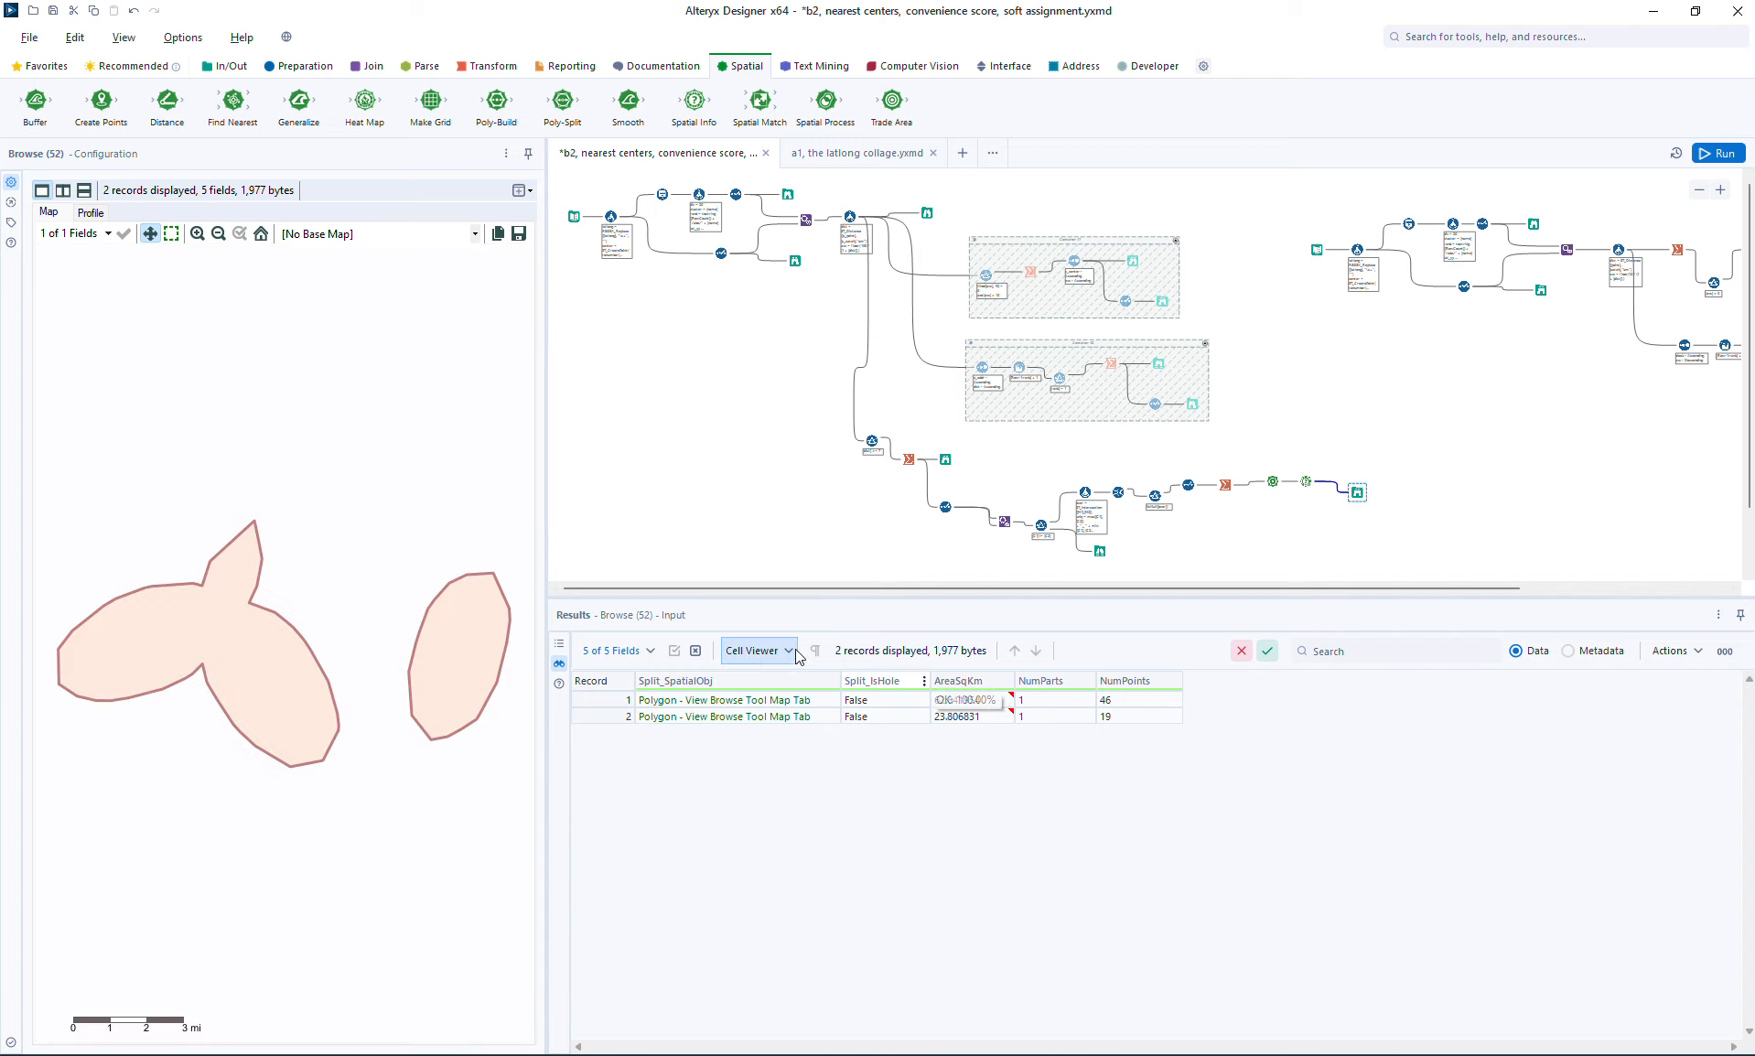